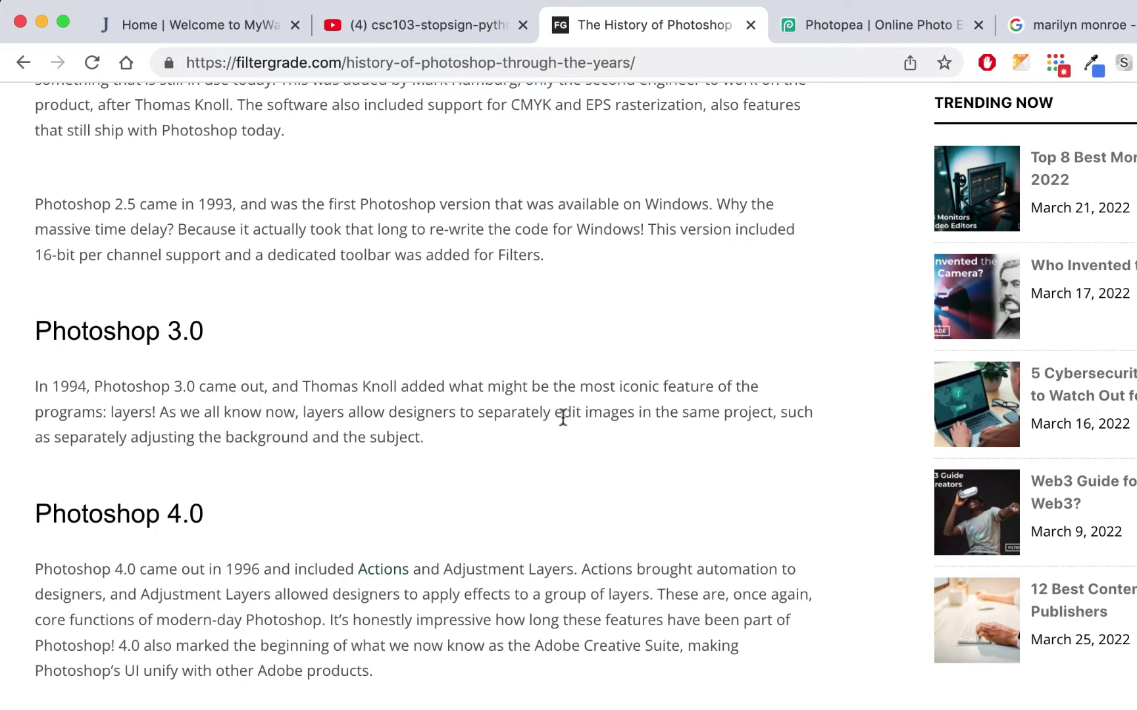
# - Read through the Photoshop version history from Photoshop 3.0 to the Creative Cloud section, revisiting the CS versions
pyautogui.scroll(-2, 563, 421)
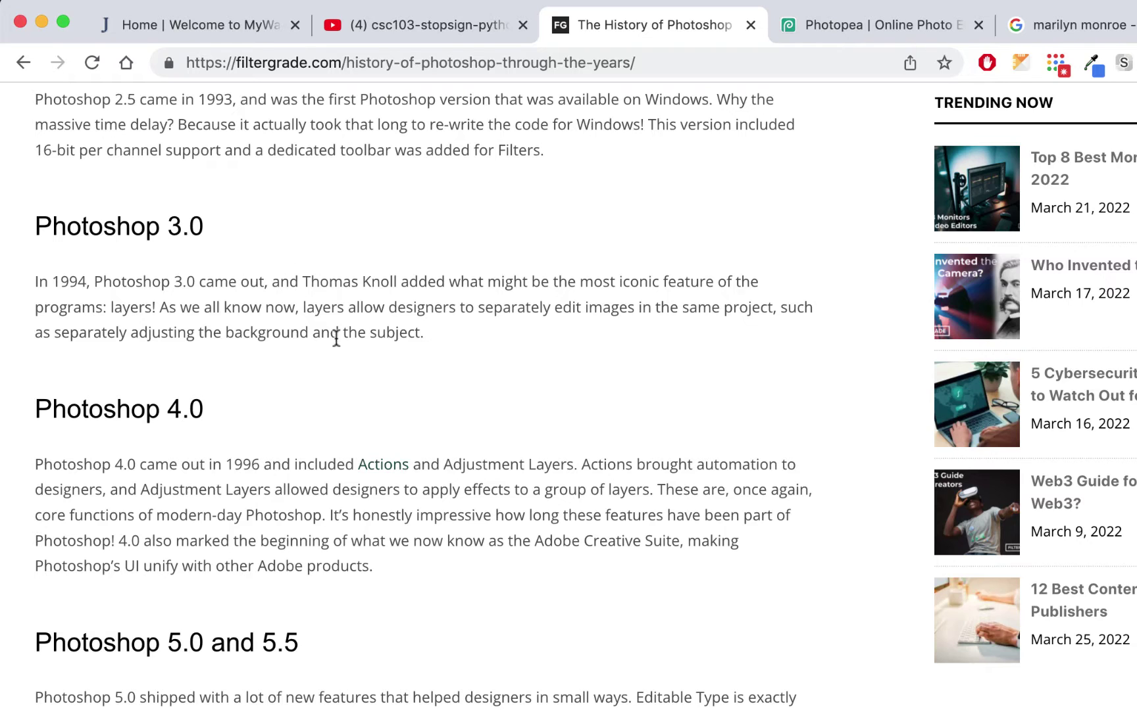
pyautogui.scroll(-3, 339, 337)
pyautogui.scroll(-4, 611, 360)
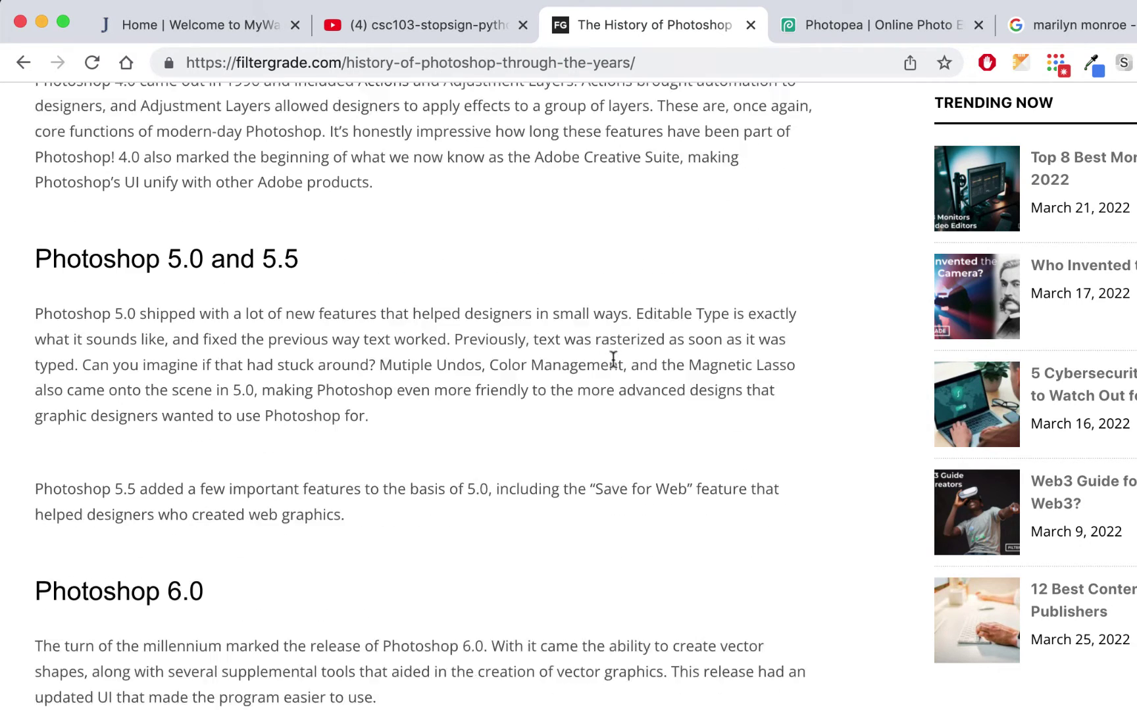
pyautogui.scroll(-10, 479, 286)
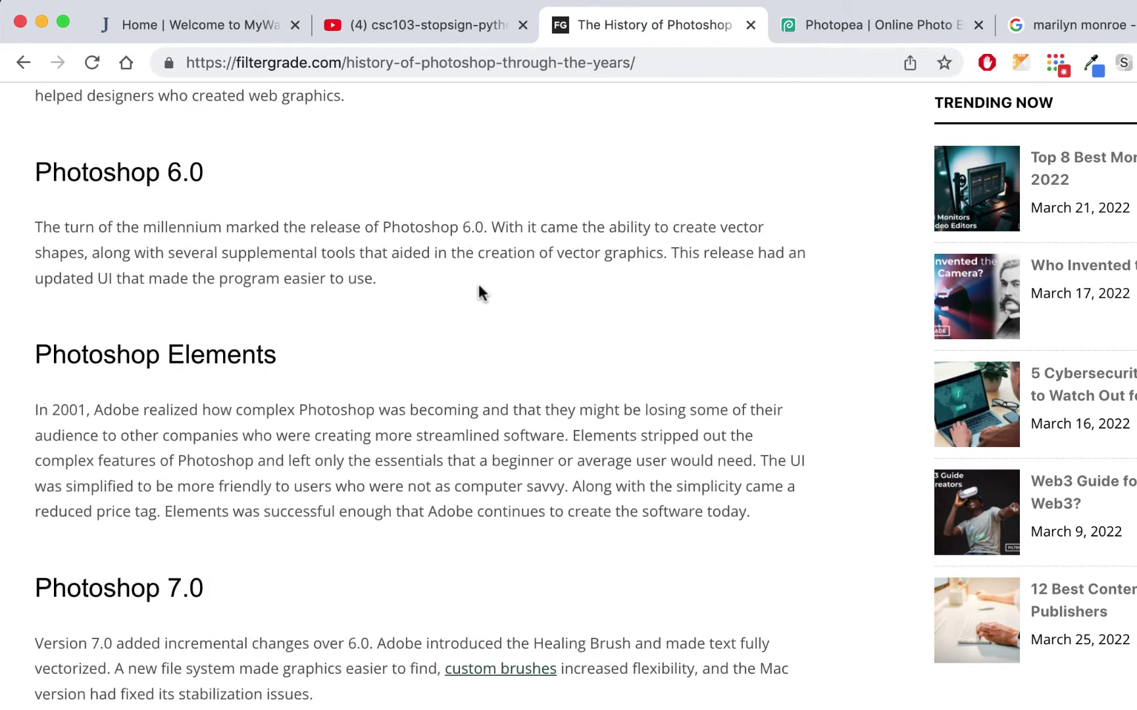
pyautogui.scroll(-6, 478, 289)
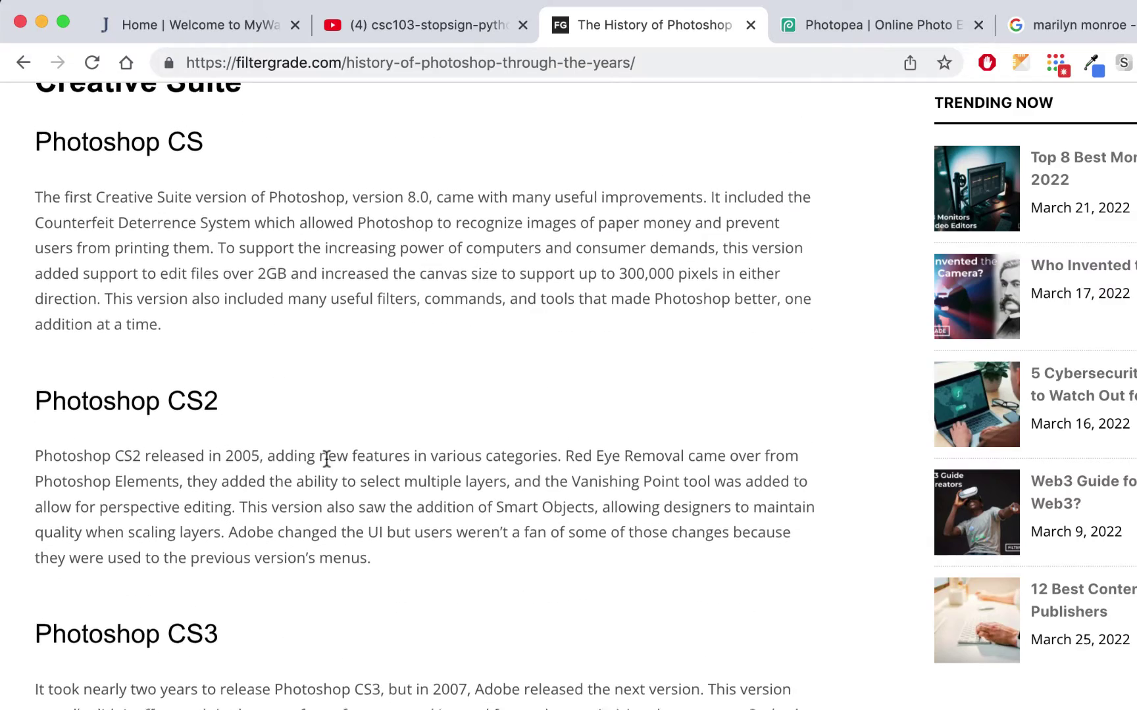
pyautogui.scroll(-4, 323, 458)
pyautogui.scroll(-6, 429, 470)
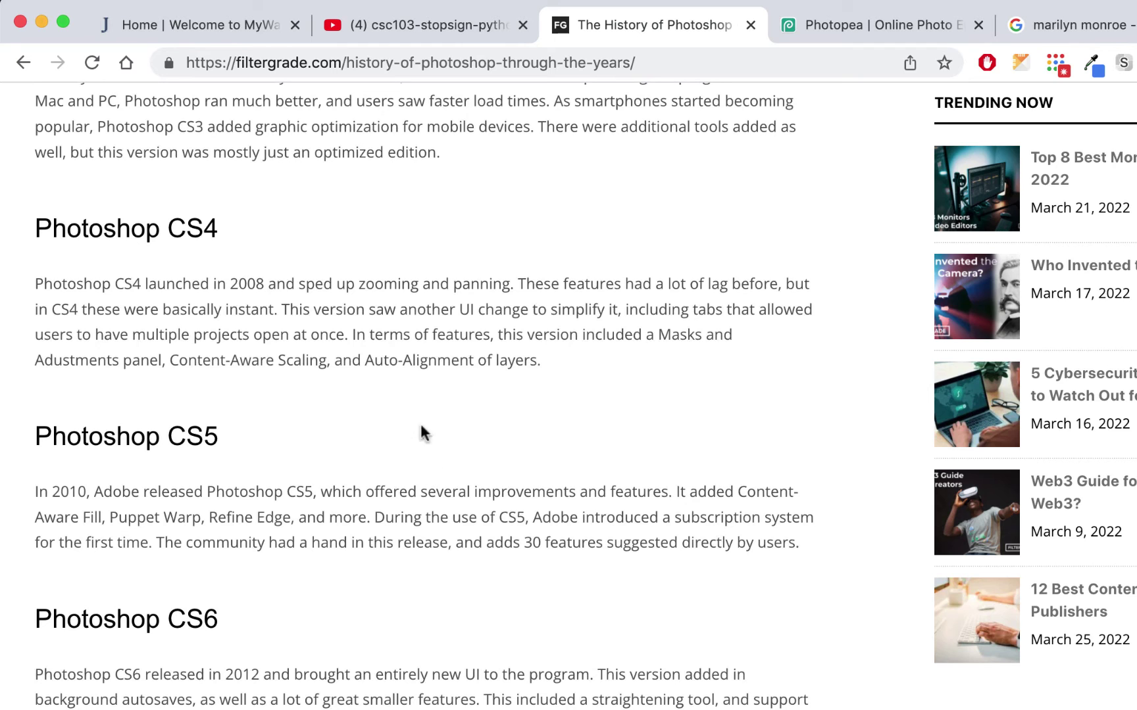
pyautogui.scroll(-4, 506, 325)
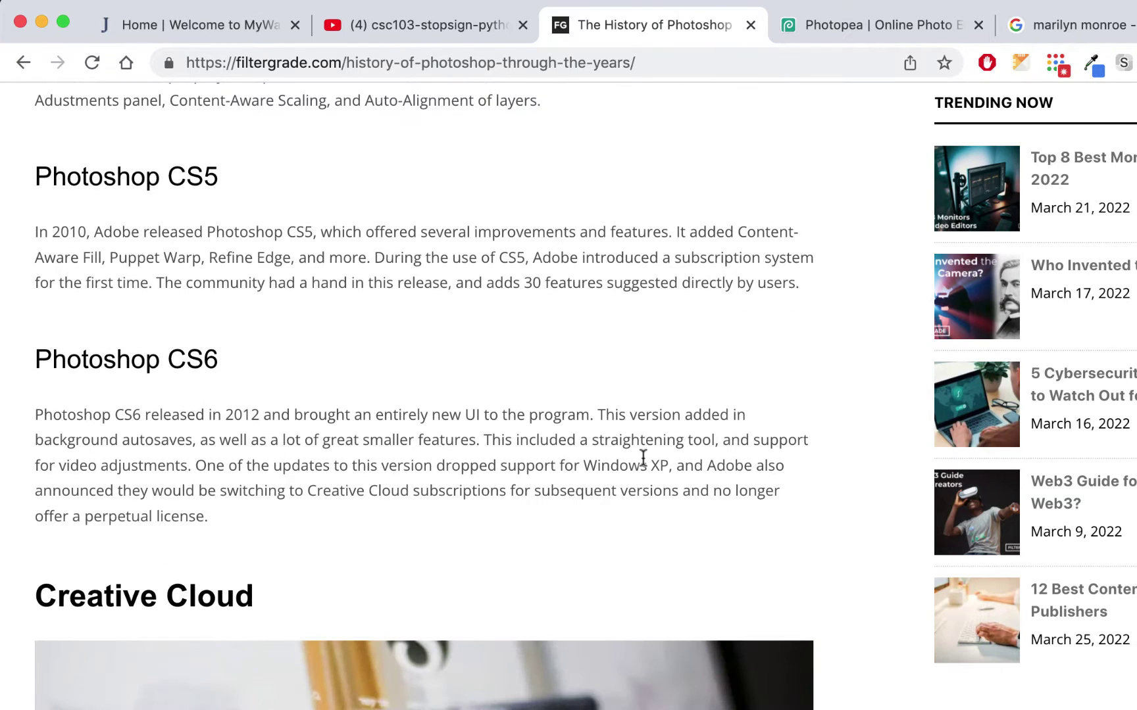
pyautogui.scroll(-5, 644, 465)
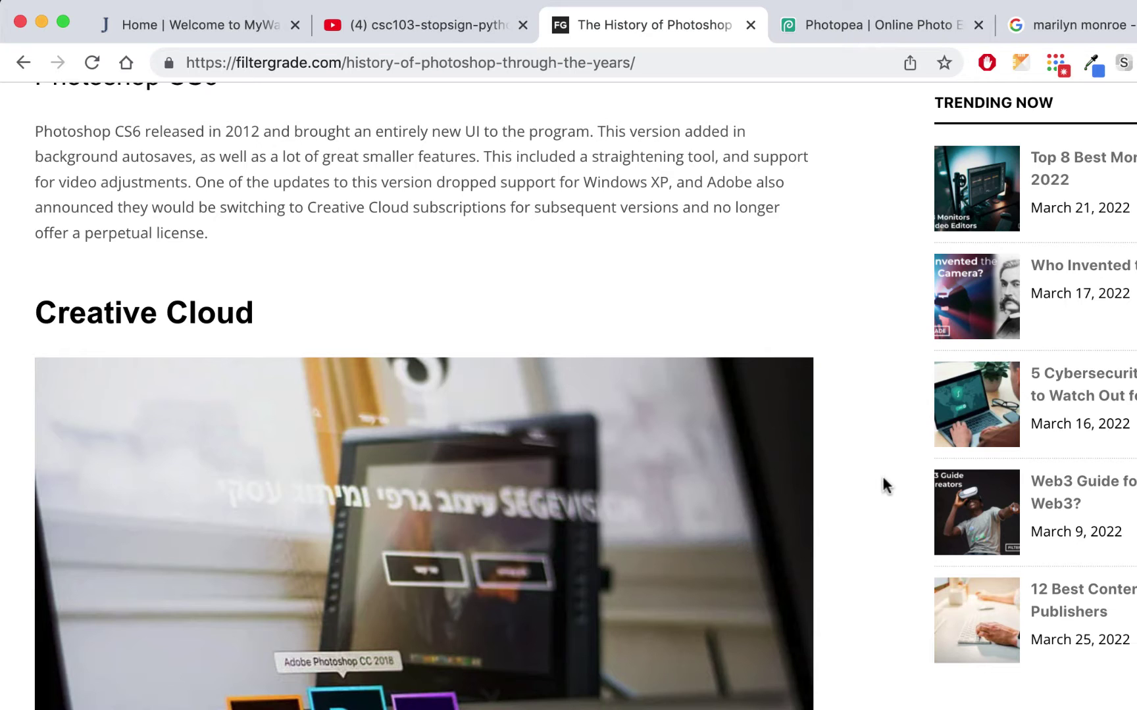
pyautogui.scroll(-3, 885, 485)
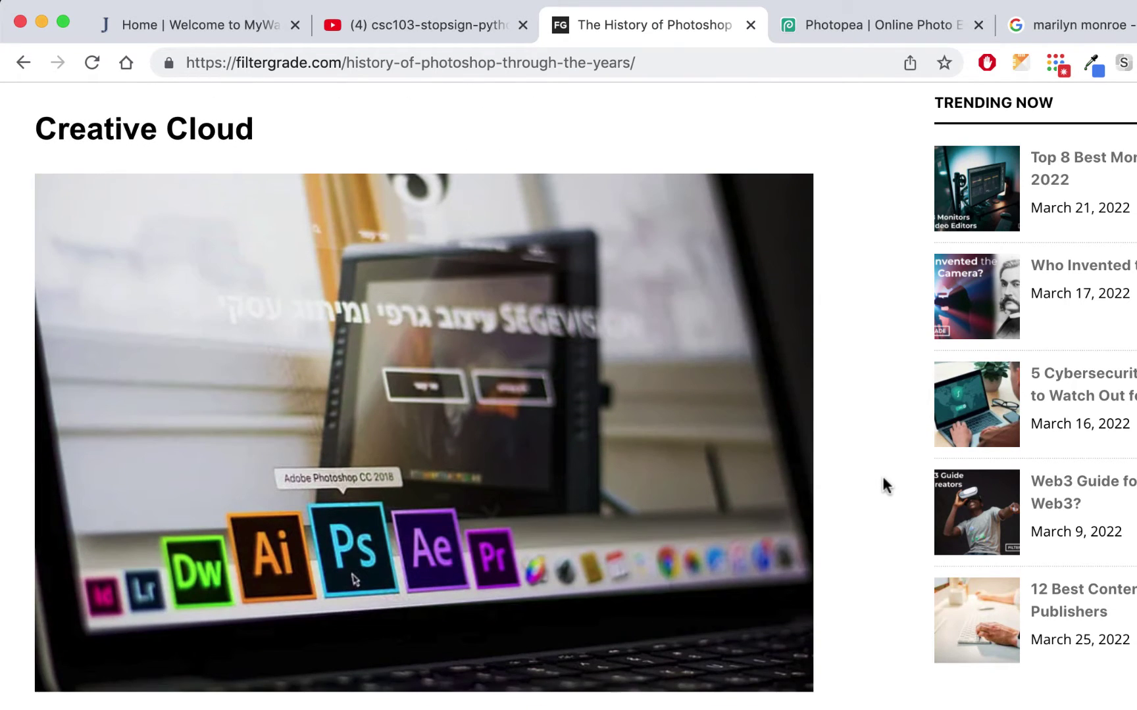
pyautogui.scroll(6, 884, 486)
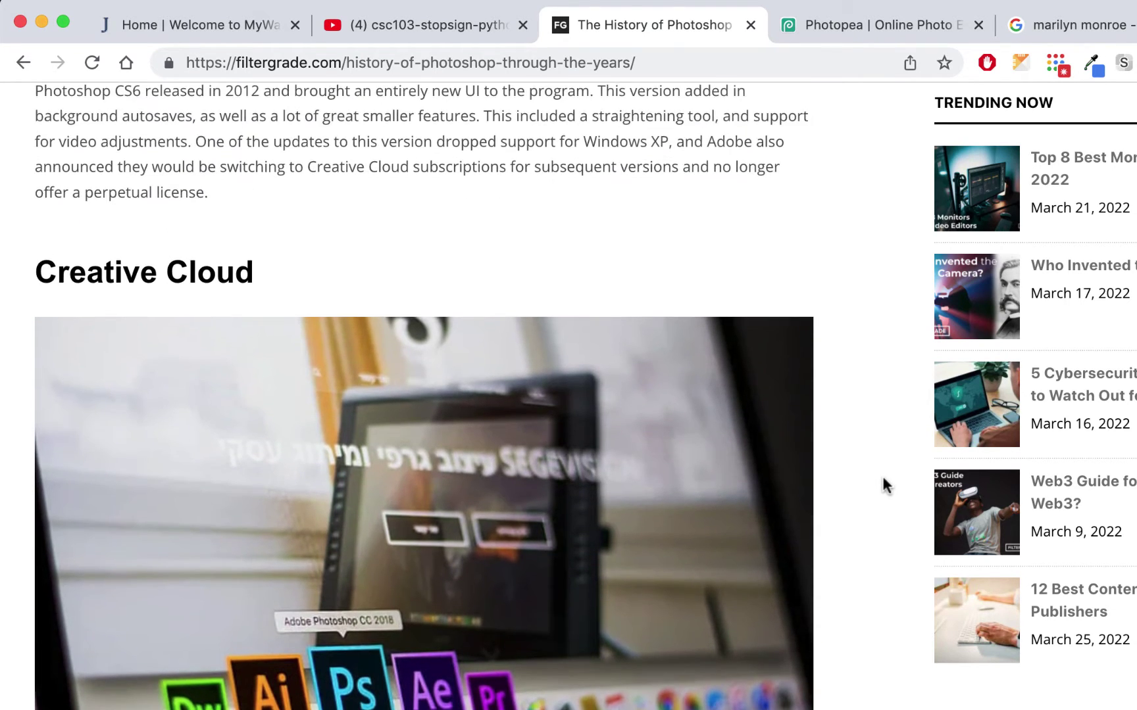
pyautogui.scroll(8, 885, 485)
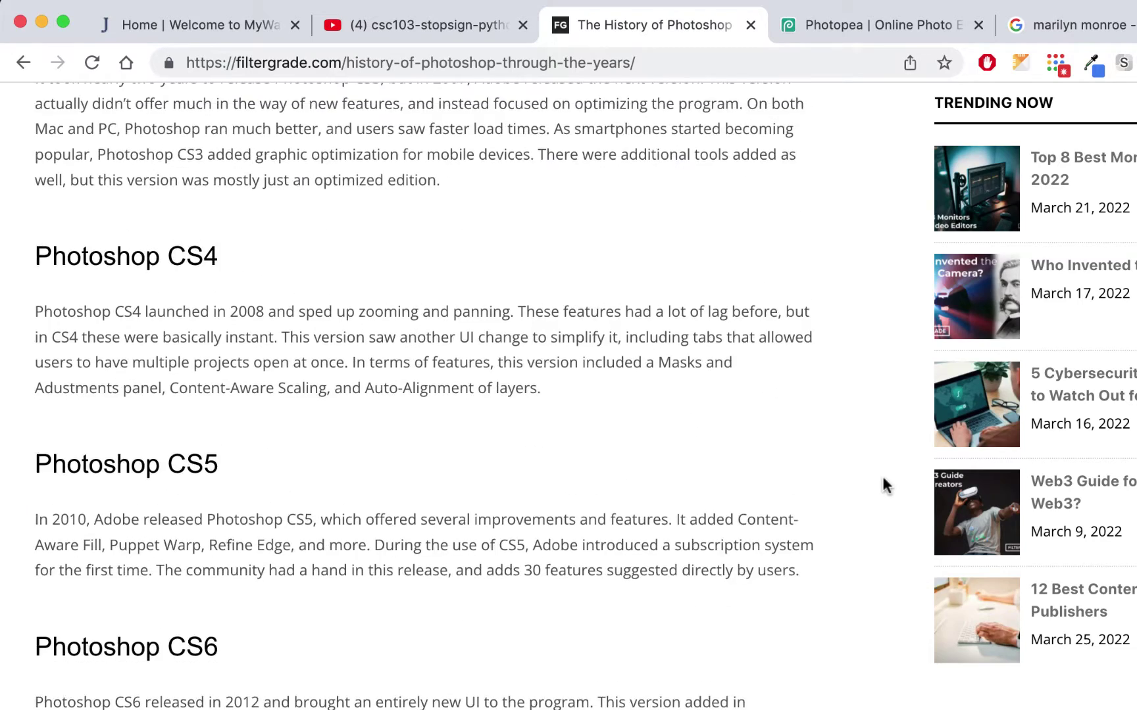
pyautogui.scroll(2, 885, 486)
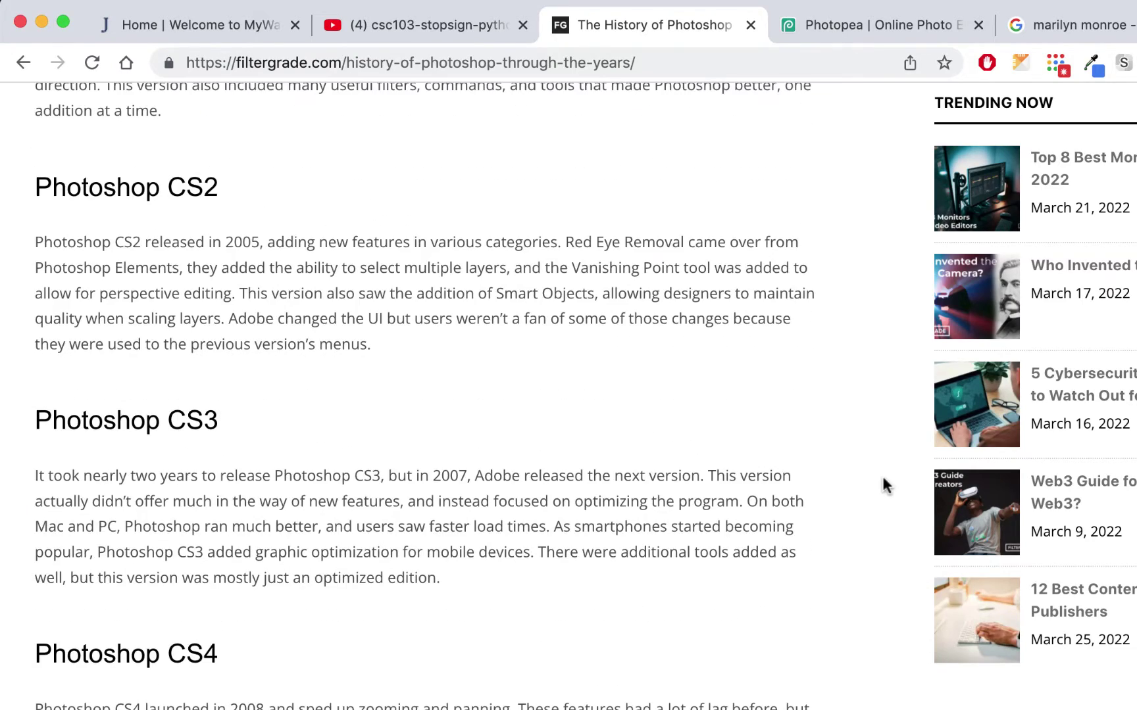
pyautogui.scroll(-5, 884, 485)
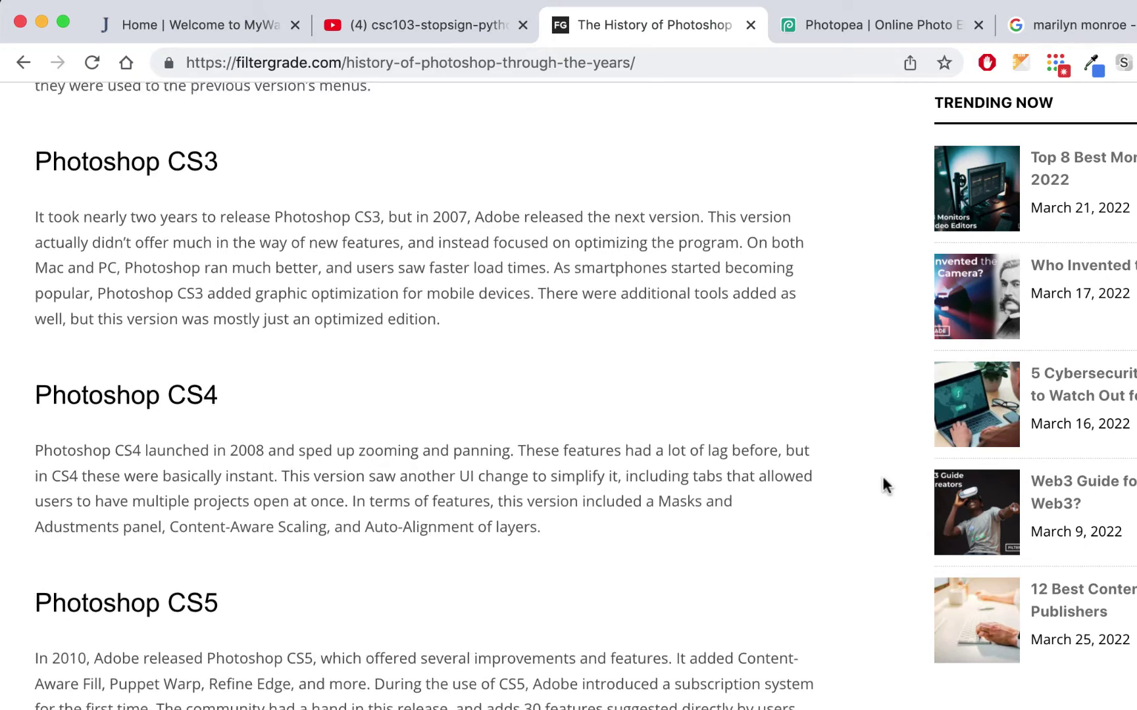
pyautogui.scroll(-5, 885, 485)
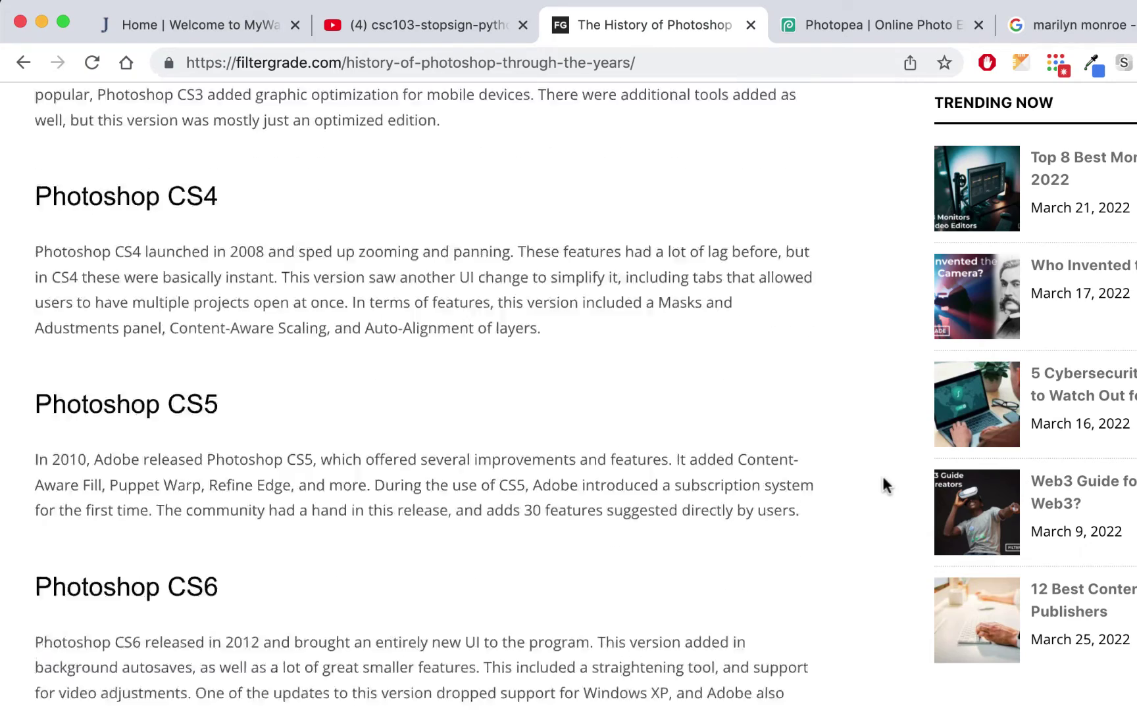
pyautogui.scroll(8, 885, 485)
pyautogui.scroll(4, 884, 485)
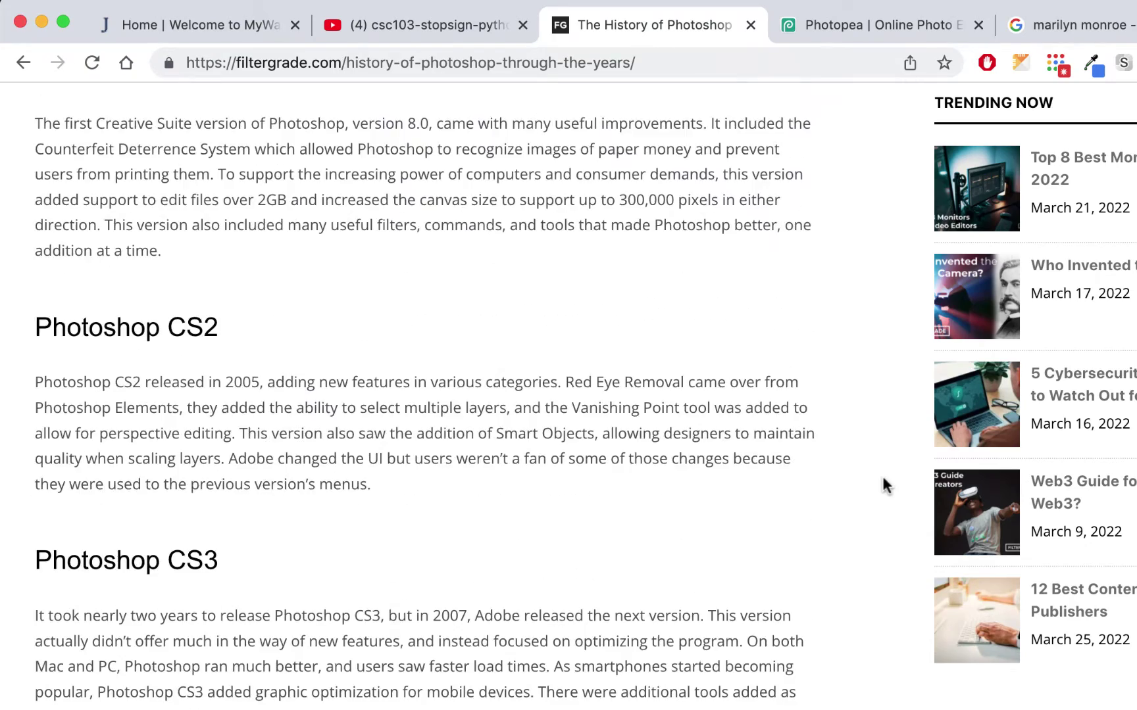
# - Switch to Photopea and hide the hair, lips and eye mkeup layers of the colorized portrait
pyautogui.click(863, 29)
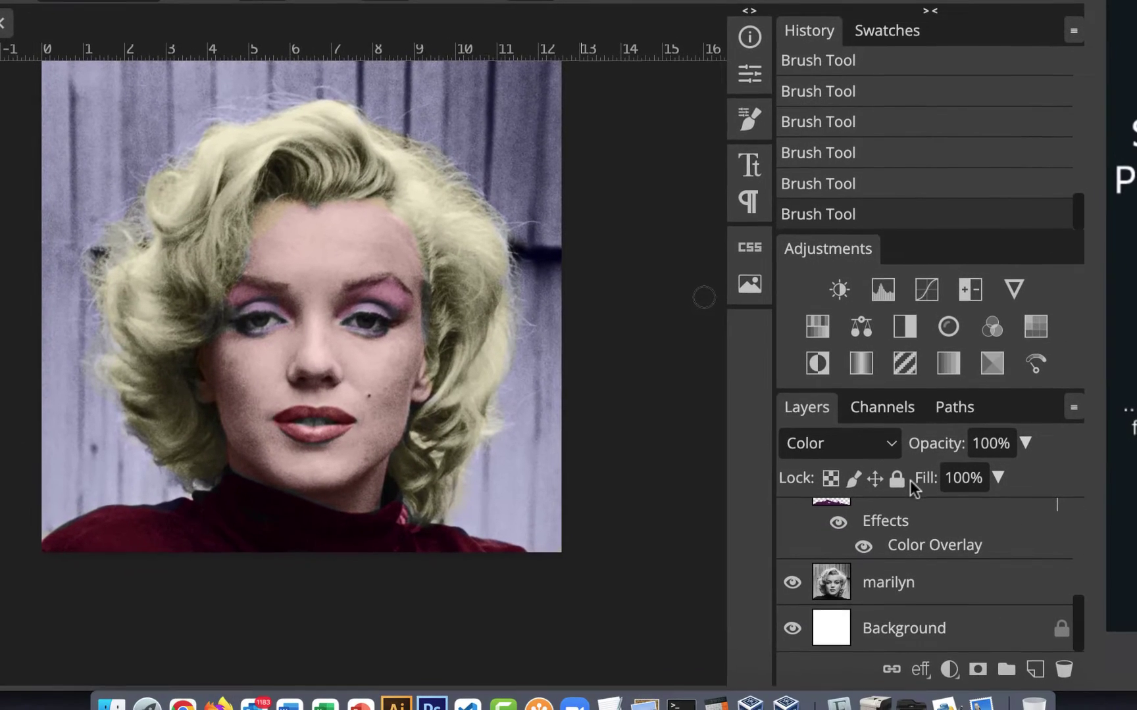
pyautogui.scroll(5, 1087, 569)
pyautogui.moveTo(1078, 551); pyautogui.dragTo(1070, 507)
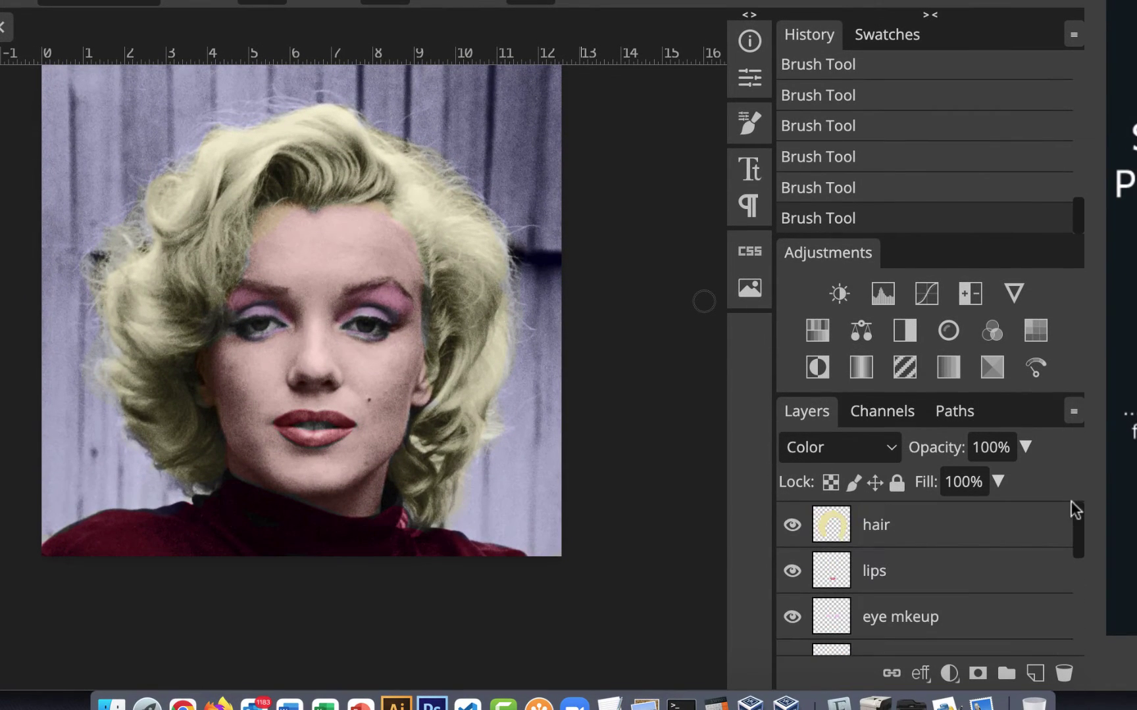
pyautogui.click(793, 525)
pyautogui.click(793, 571)
pyautogui.scroll(-2, 965, 538)
pyautogui.click(792, 567)
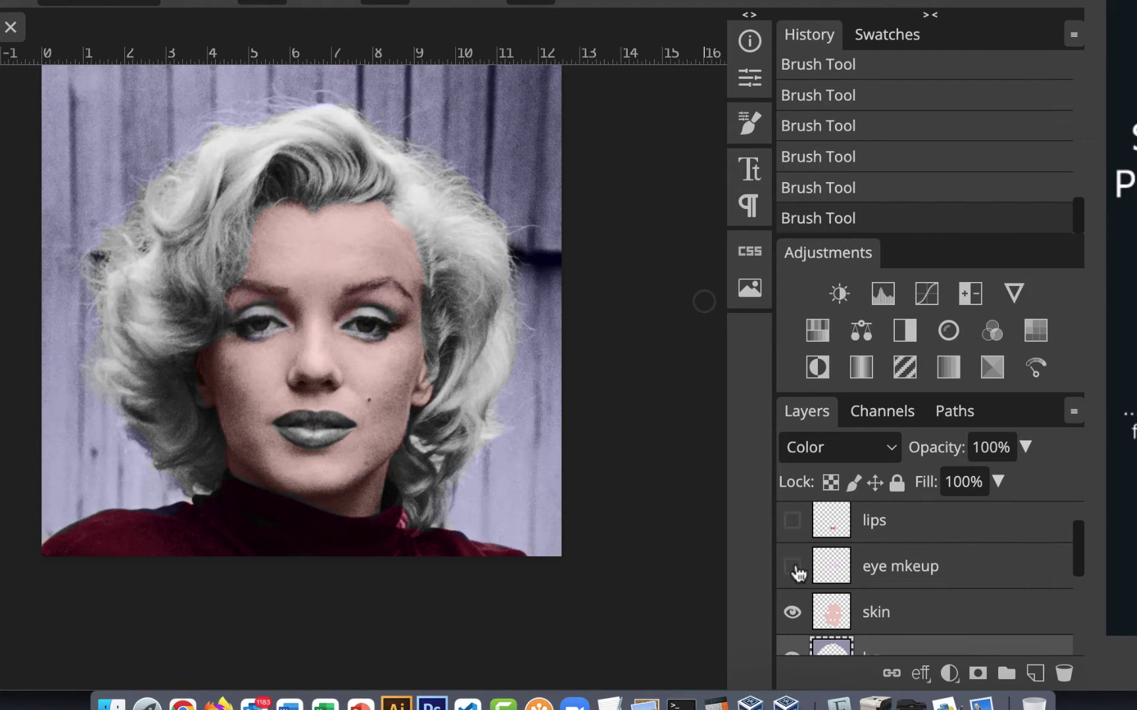
# - Hide the skin, shirt and bg color layers so only the black-and-white photo is displayed
pyautogui.scroll(-2, 905, 567)
pyautogui.click(793, 526)
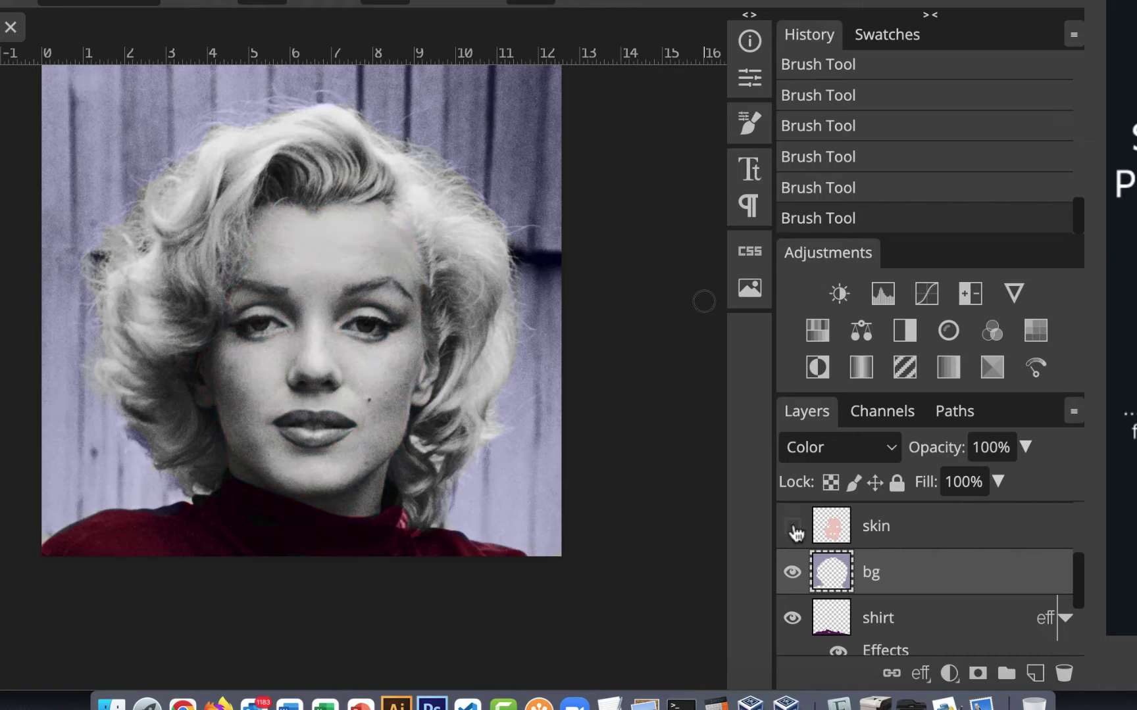
pyautogui.click(793, 618)
pyautogui.scroll(-2, 796, 625)
pyautogui.scroll(2, 797, 621)
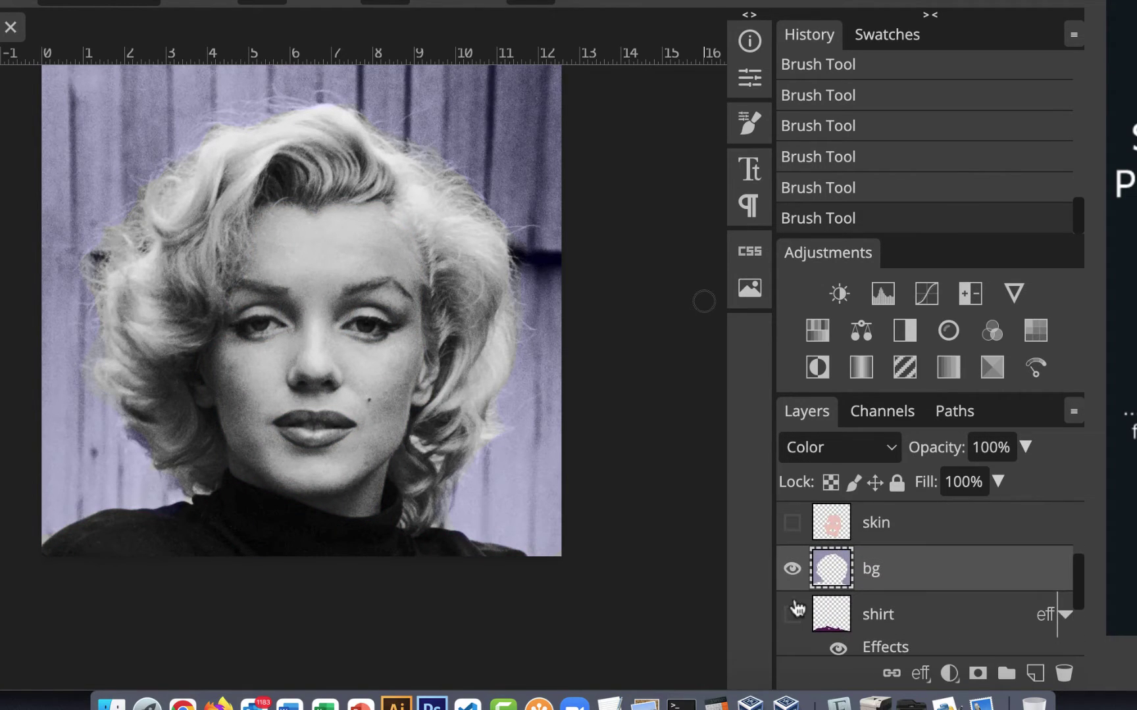
pyautogui.click(794, 569)
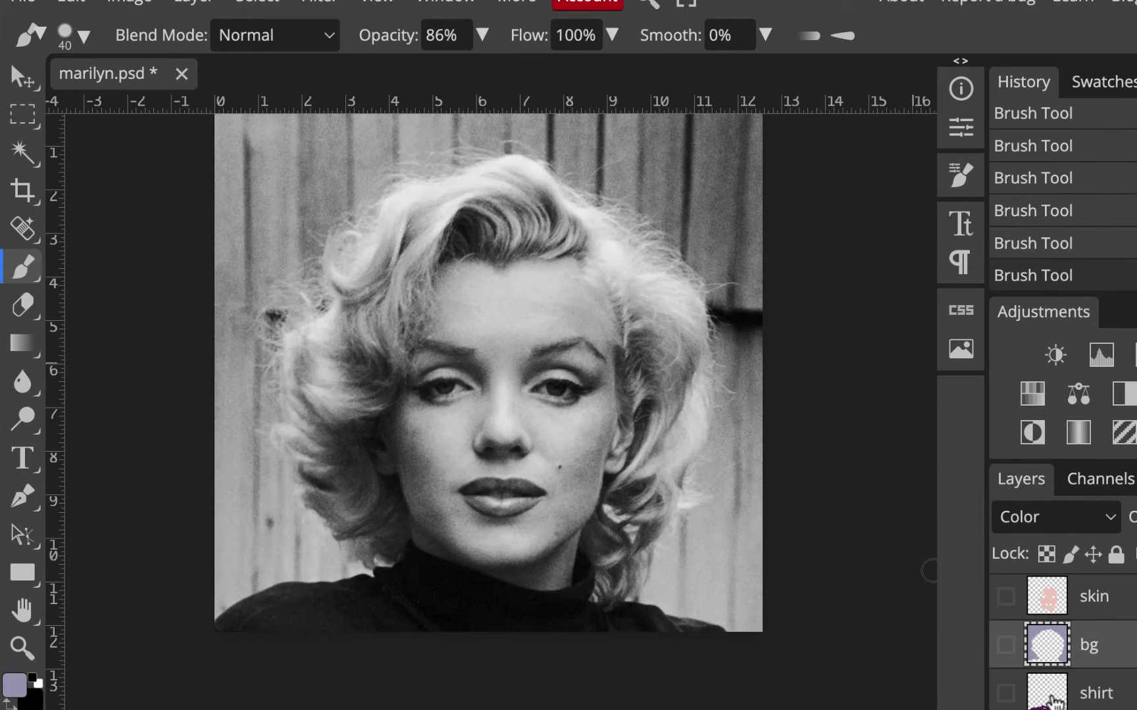
# - Show the shirt layer and disable its layer effects, including the Color Overlay
pyautogui.scroll(-2, 1052, 702)
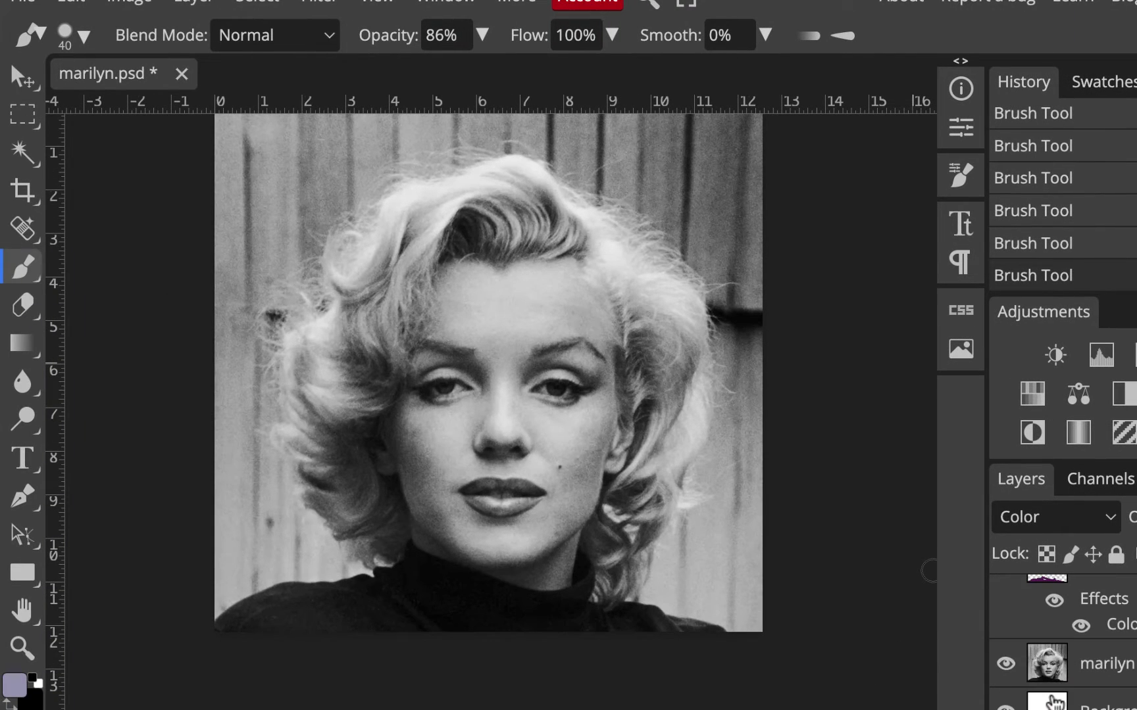
pyautogui.scroll(2, 1054, 702)
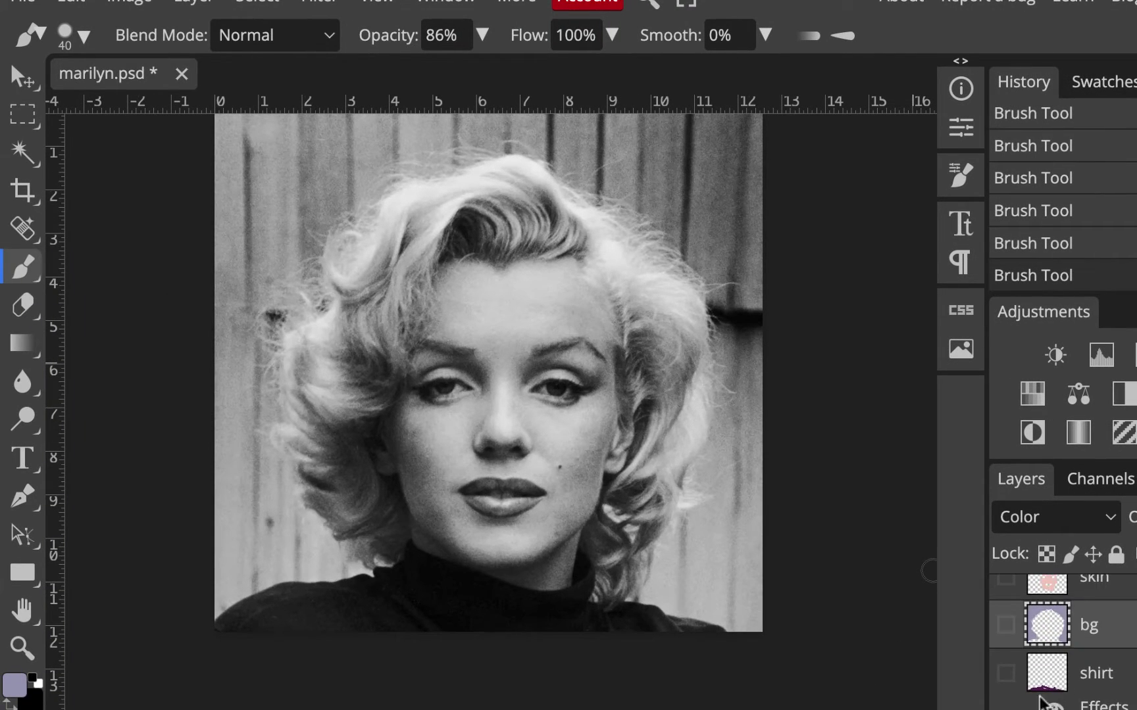
pyautogui.click(1004, 674)
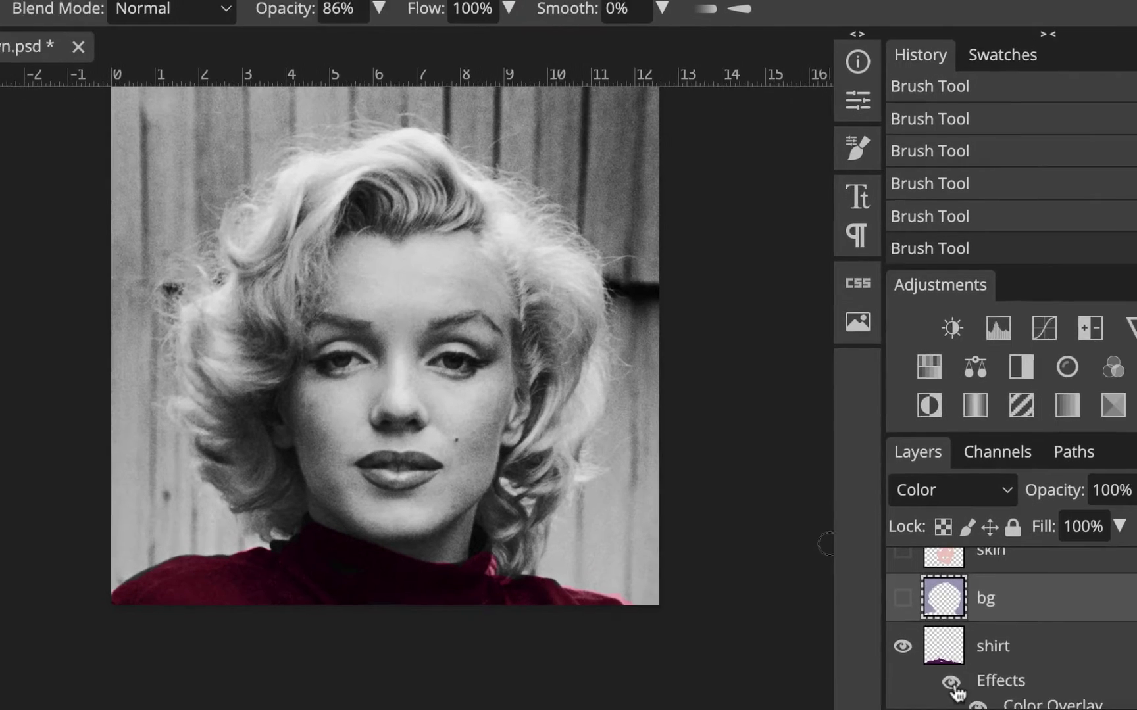
pyautogui.click(1054, 708)
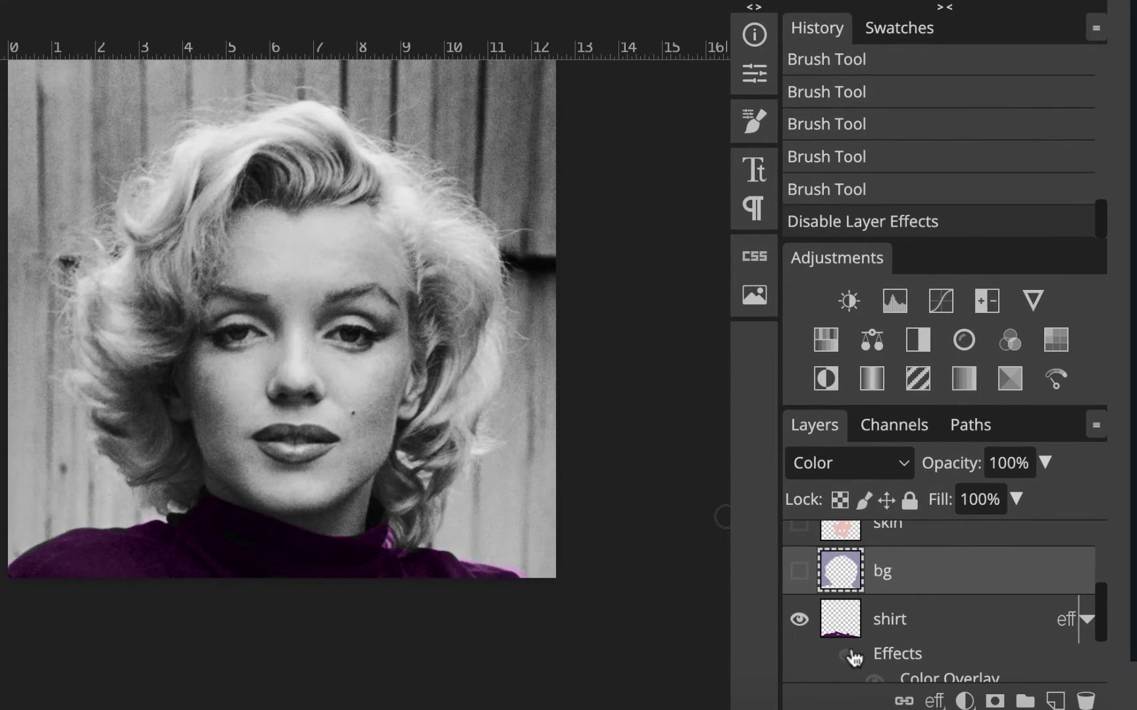
# - Show the bg and skin color layers above the black-and-white portrait
pyautogui.scroll(-1, 876, 615)
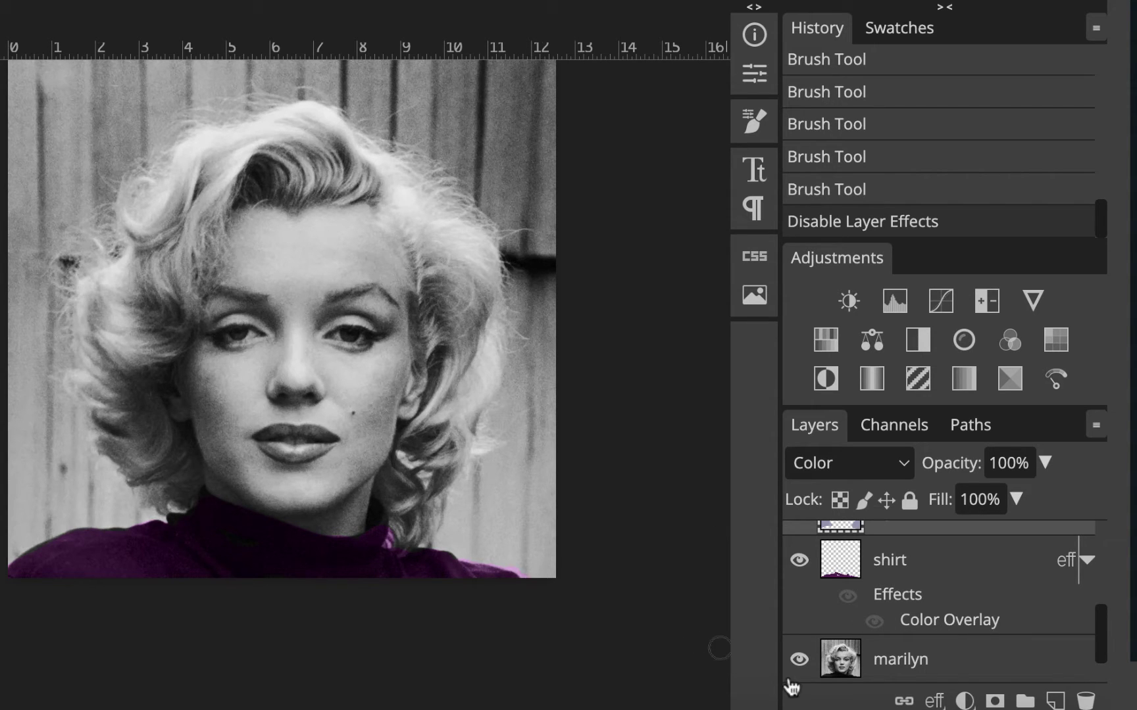
pyautogui.scroll(1, 880, 647)
pyautogui.scroll(2, 880, 642)
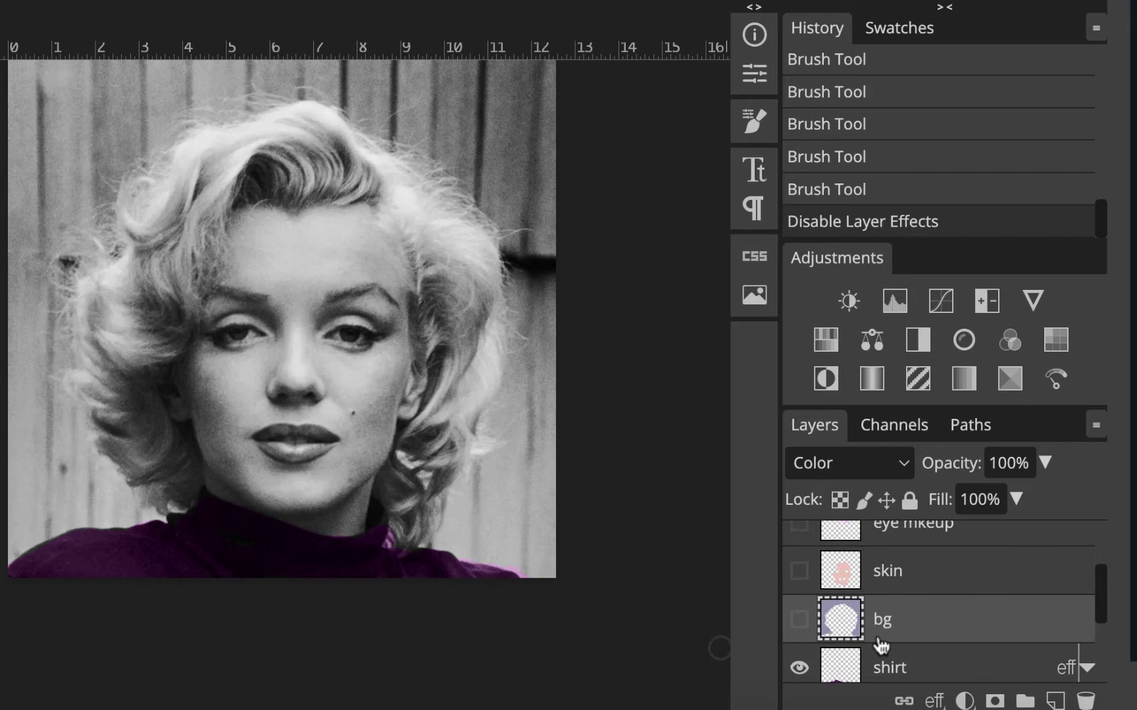
pyautogui.click(799, 621)
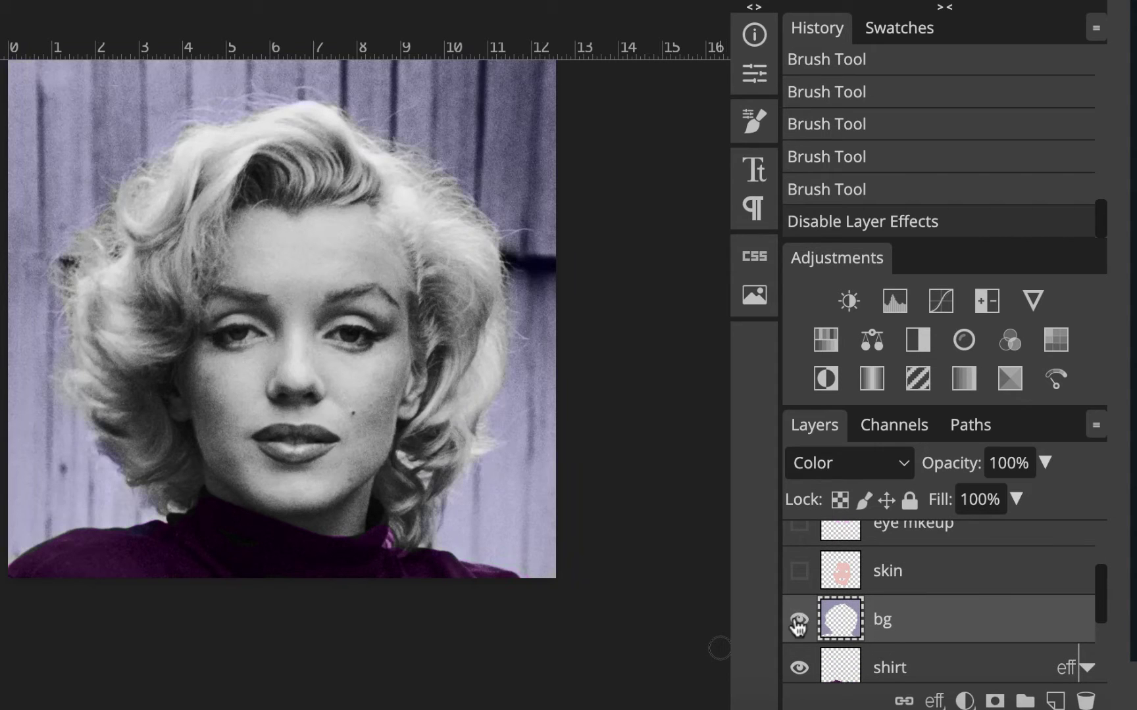
pyautogui.click(799, 571)
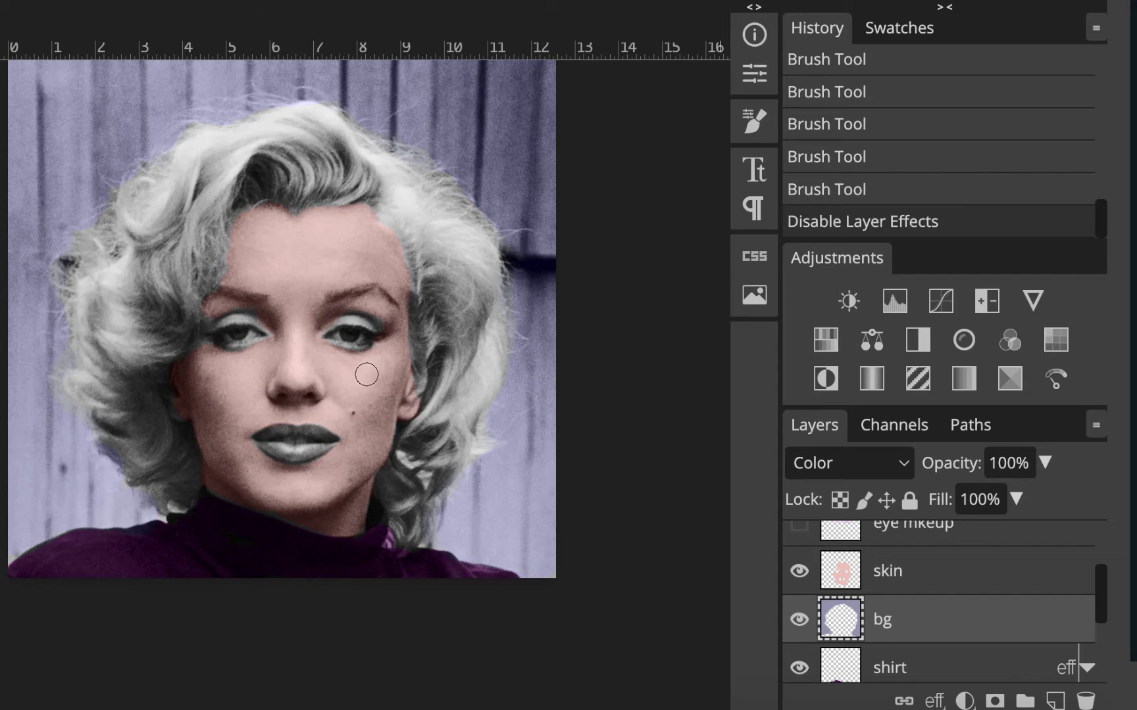
# - Show the eye mkeup and lips layers on the portrait
pyautogui.scroll(3, 822, 622)
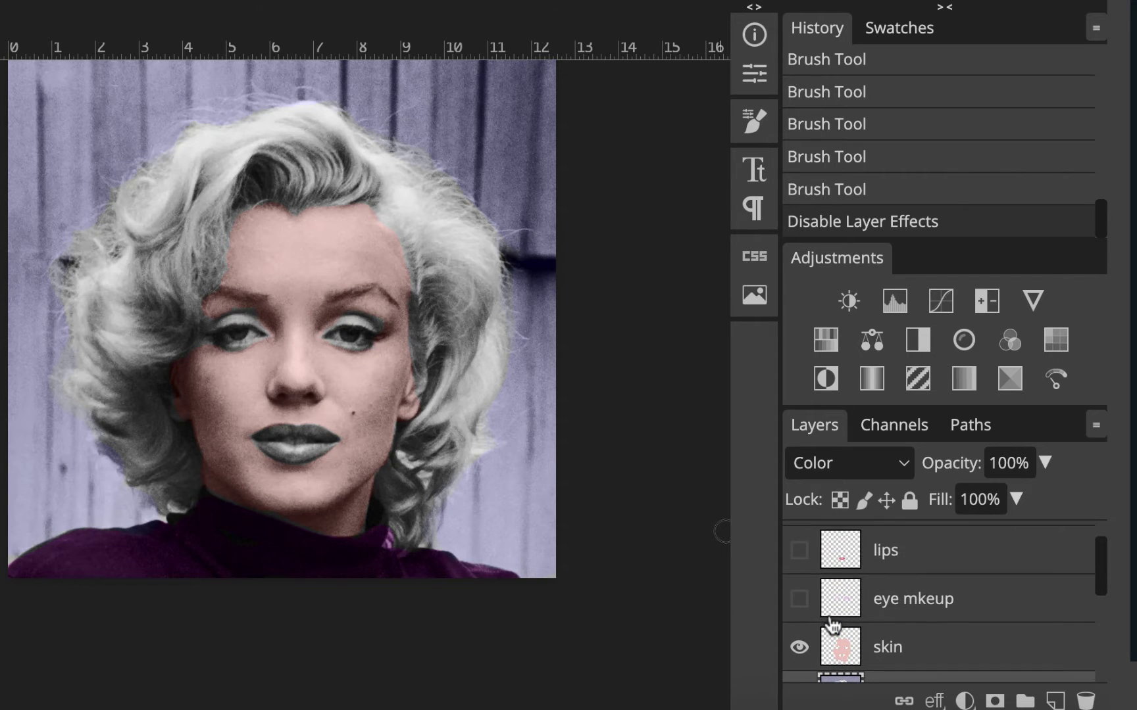
pyautogui.click(799, 600)
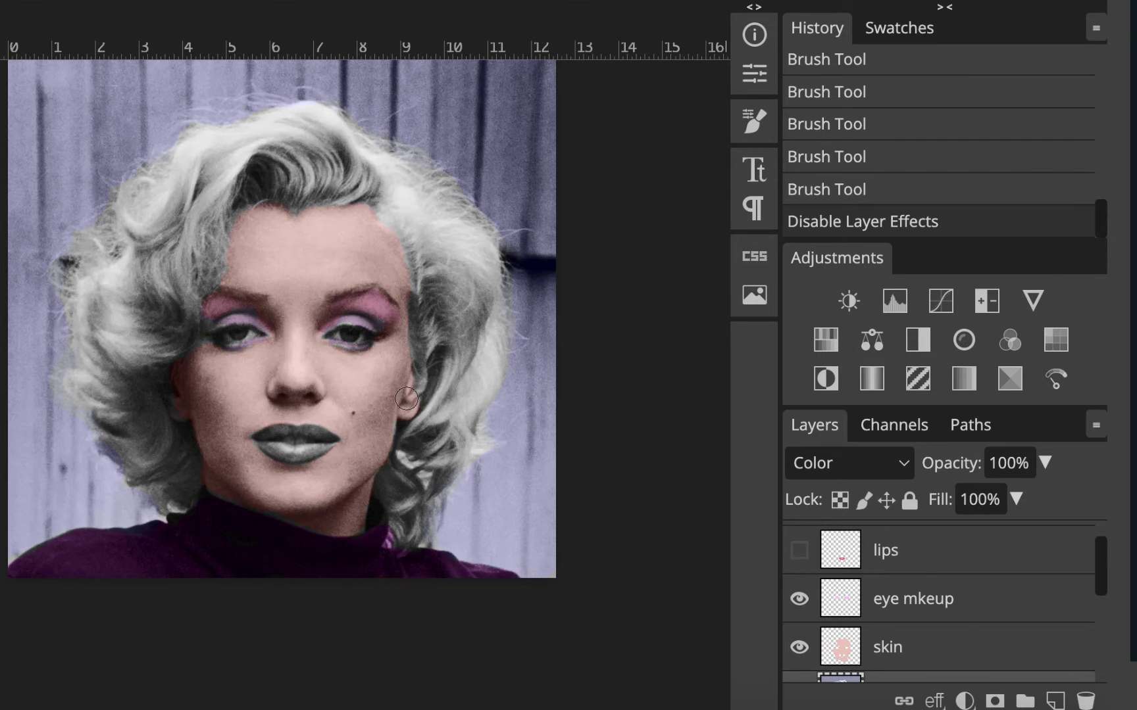
pyautogui.scroll(5, 406, 396)
pyautogui.scroll(-3, 407, 396)
pyautogui.scroll(-2, 408, 394)
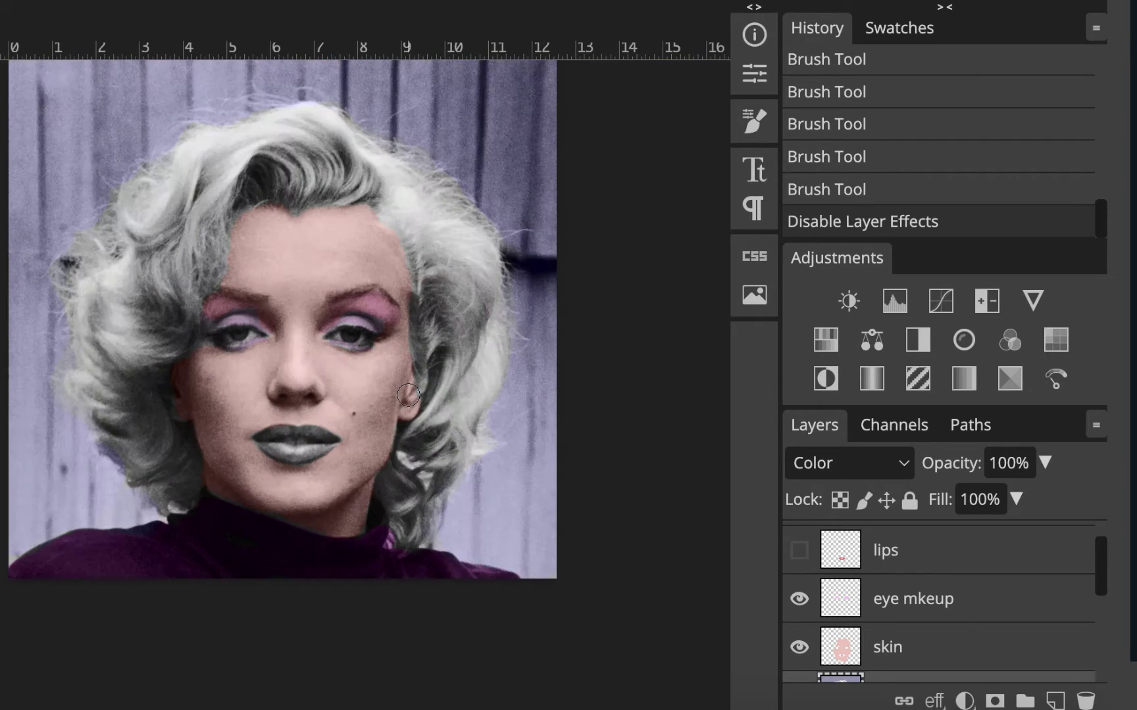
pyautogui.scroll(5, 408, 395)
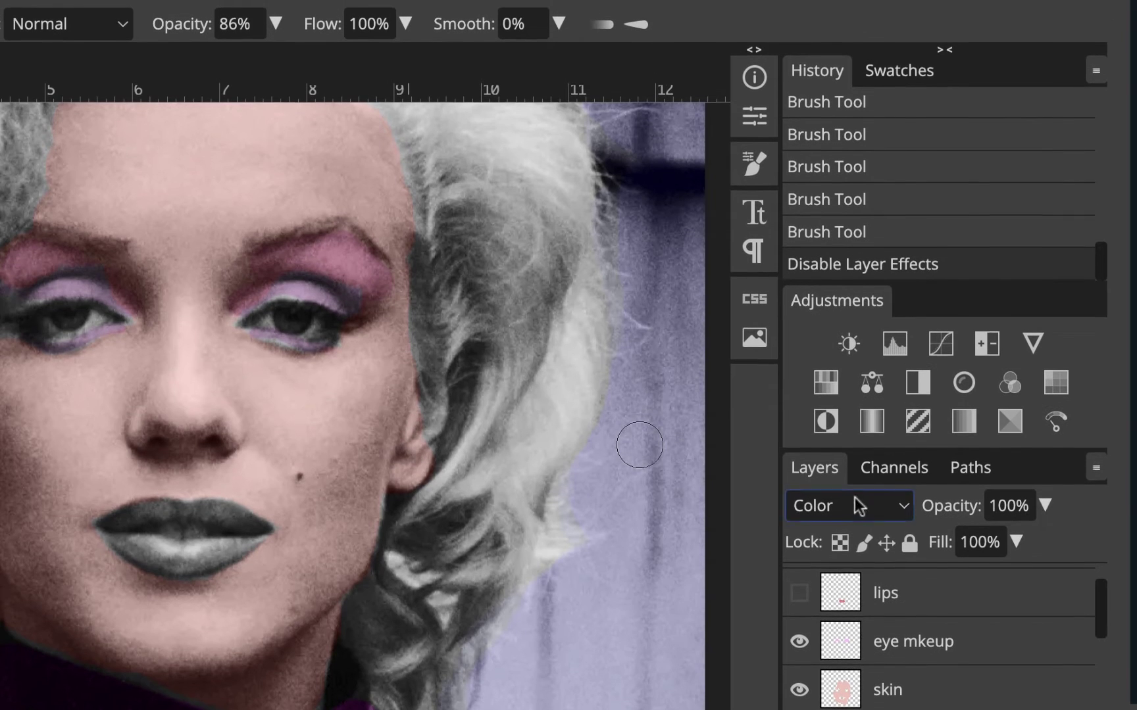
pyautogui.click(799, 569)
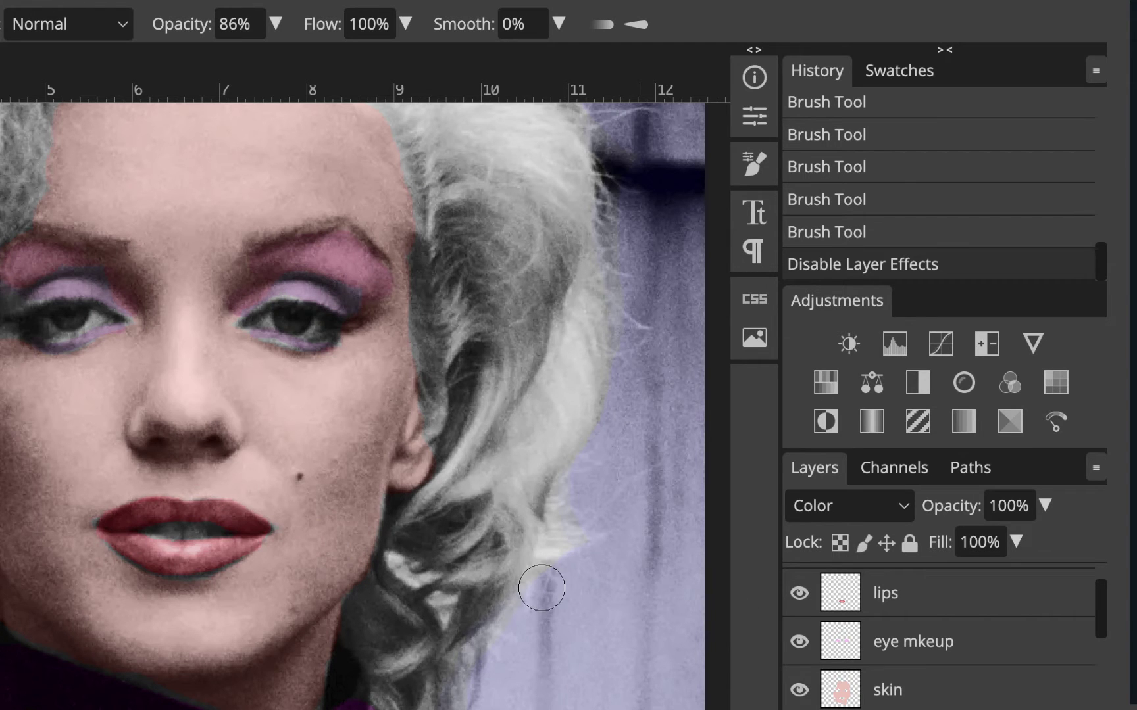
# - Select the lips layer and lower its opacity to soften the lip color
pyautogui.hscroll(-5, 538, 588)
pyautogui.scroll(3, 539, 588)
pyautogui.scroll(-3, 542, 587)
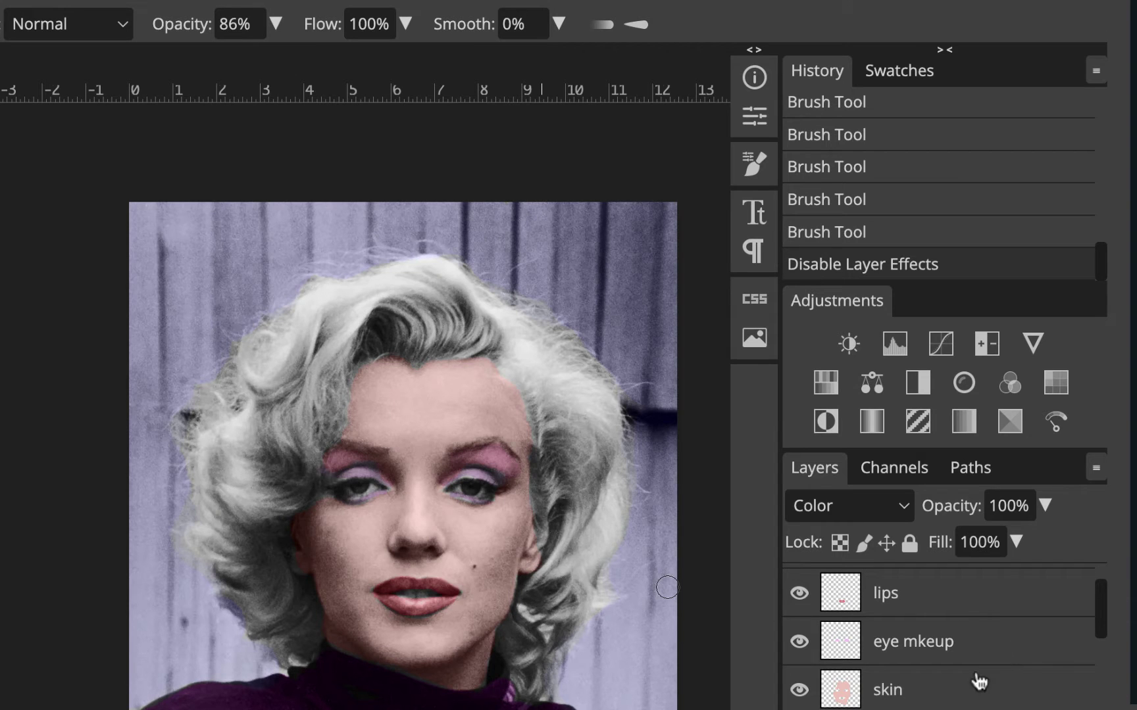
pyautogui.click(964, 604)
pyautogui.click(1046, 506)
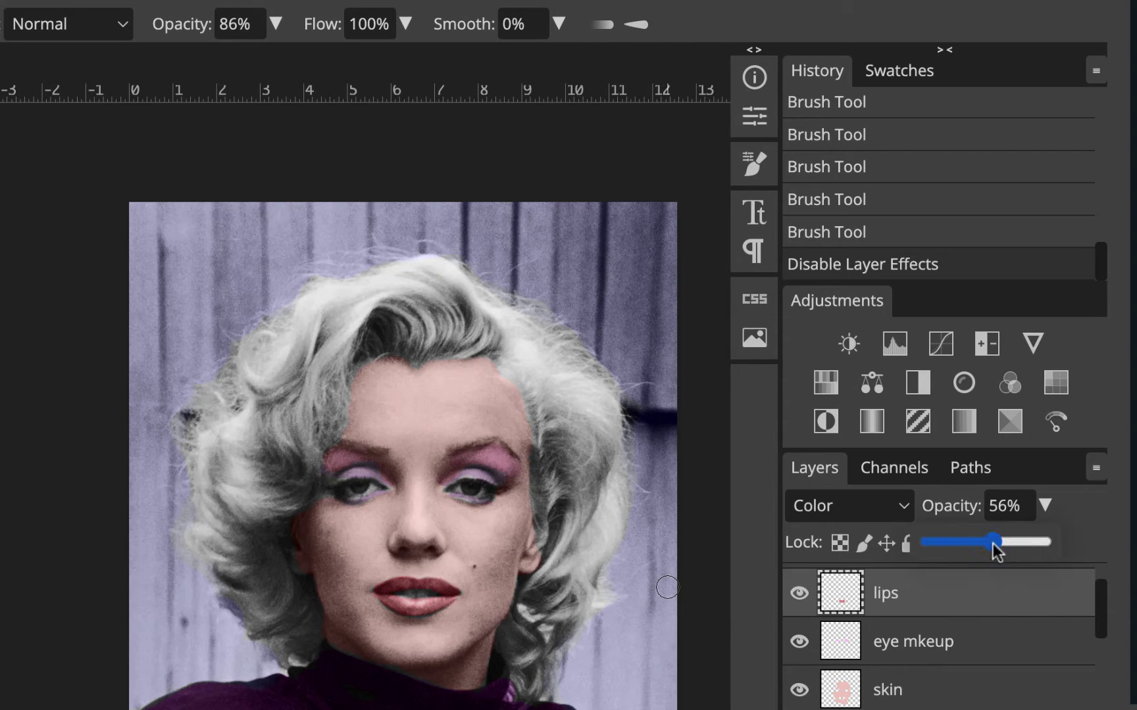
pyautogui.moveTo(993, 544); pyautogui.dragTo(1094, 550)
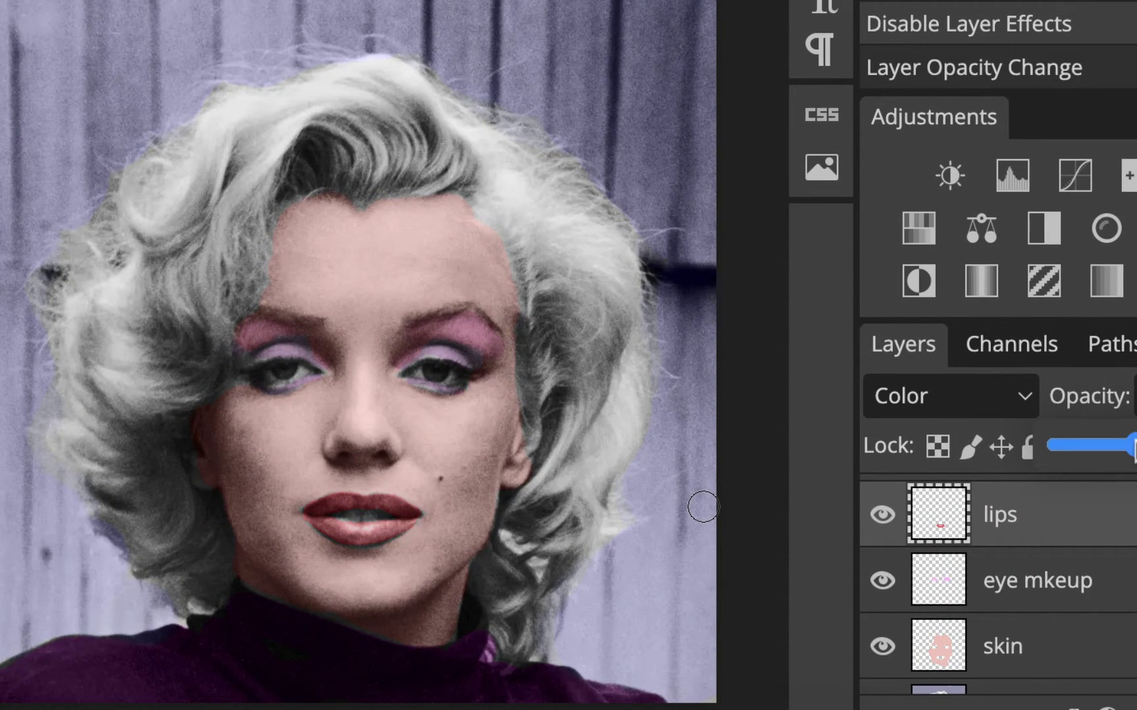
# - Show the hair layer and reduce its opacity to 21%
pyautogui.scroll(1, 1078, 583)
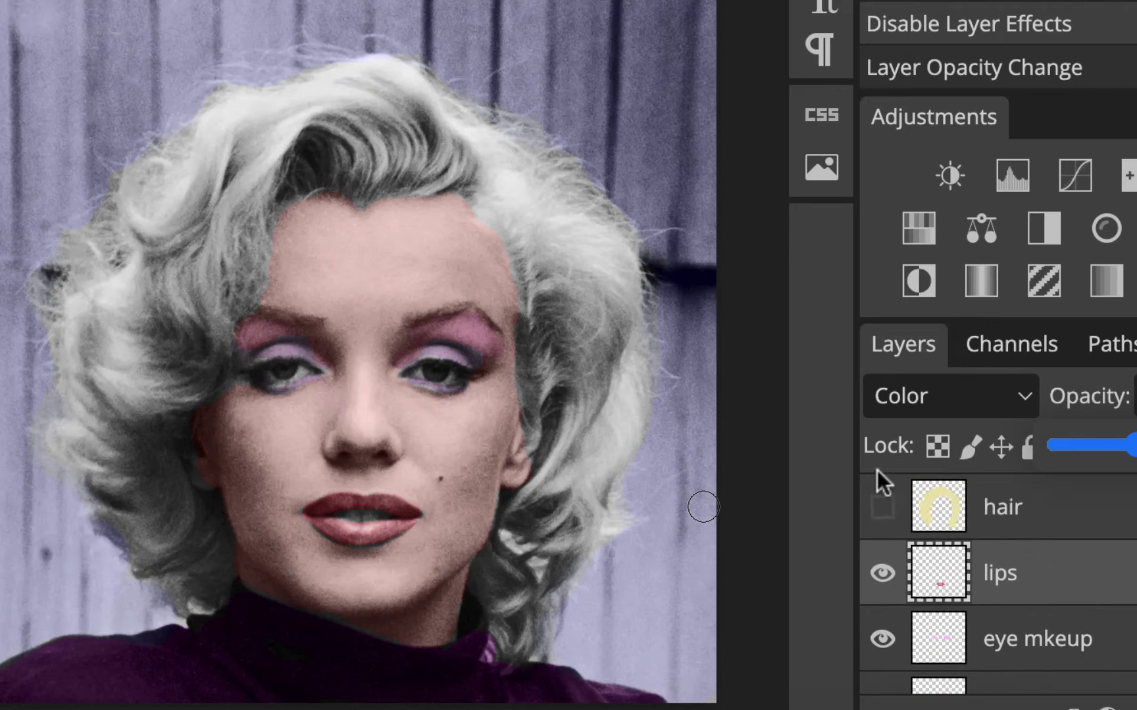
pyautogui.click(882, 508)
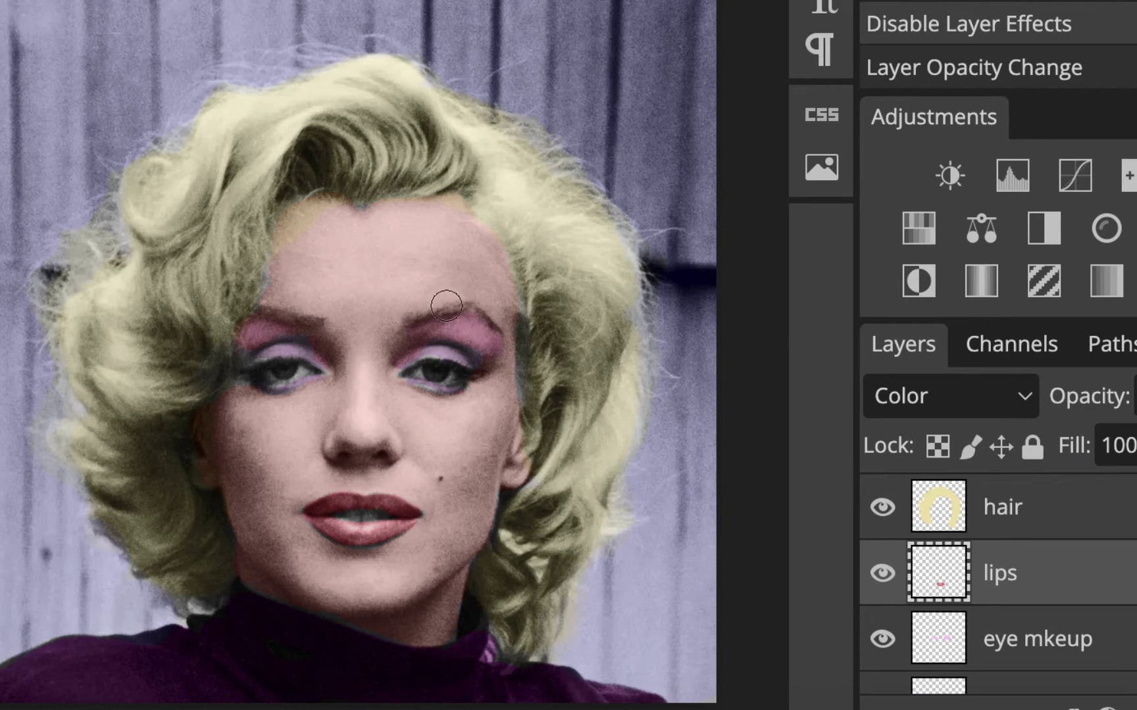
pyautogui.click(1089, 505)
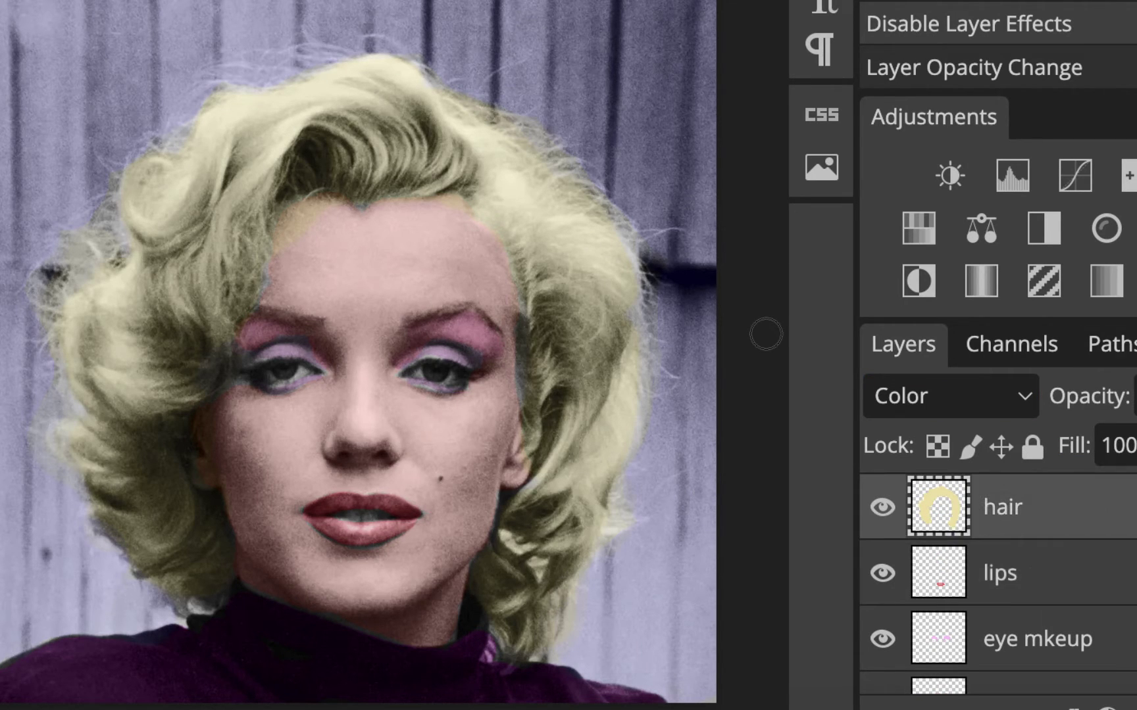
pyautogui.click(1132, 395)
pyautogui.moveTo(1129, 446); pyautogui.dragTo(991, 440)
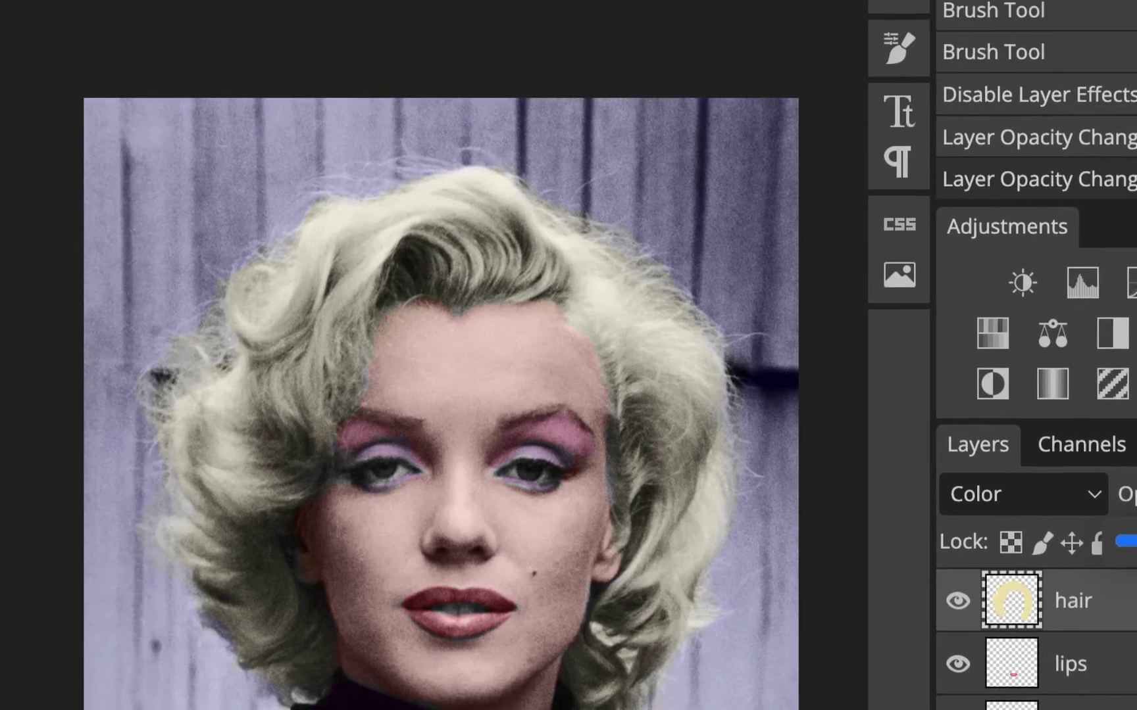
# - Save the marilyn.psd document
pyautogui.click(20, 35)
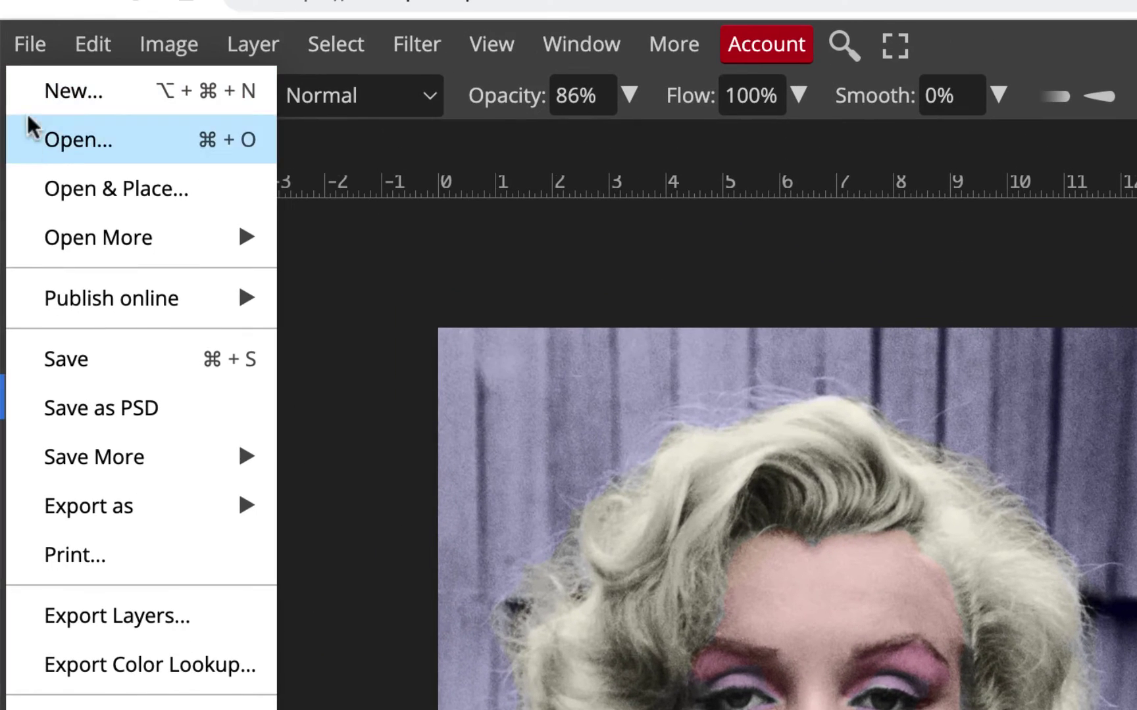
pyautogui.click(56, 345)
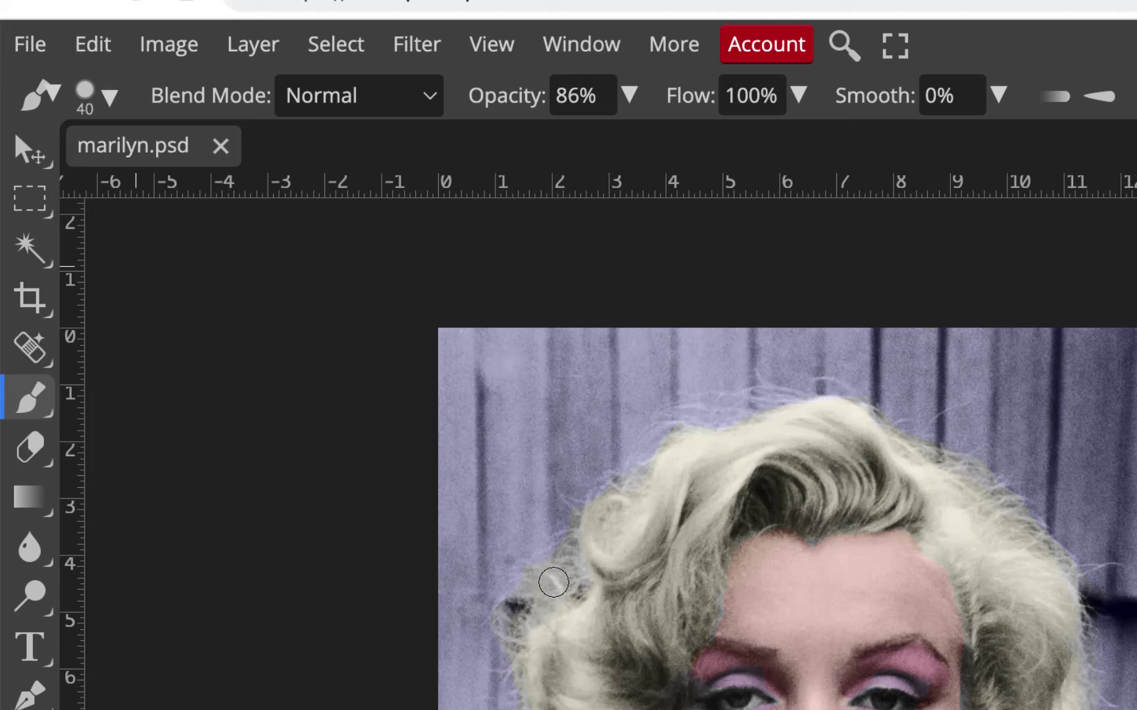
# - Open the PSD to Storage window for marilyn.psd and close it without saving
pyautogui.click(27, 43)
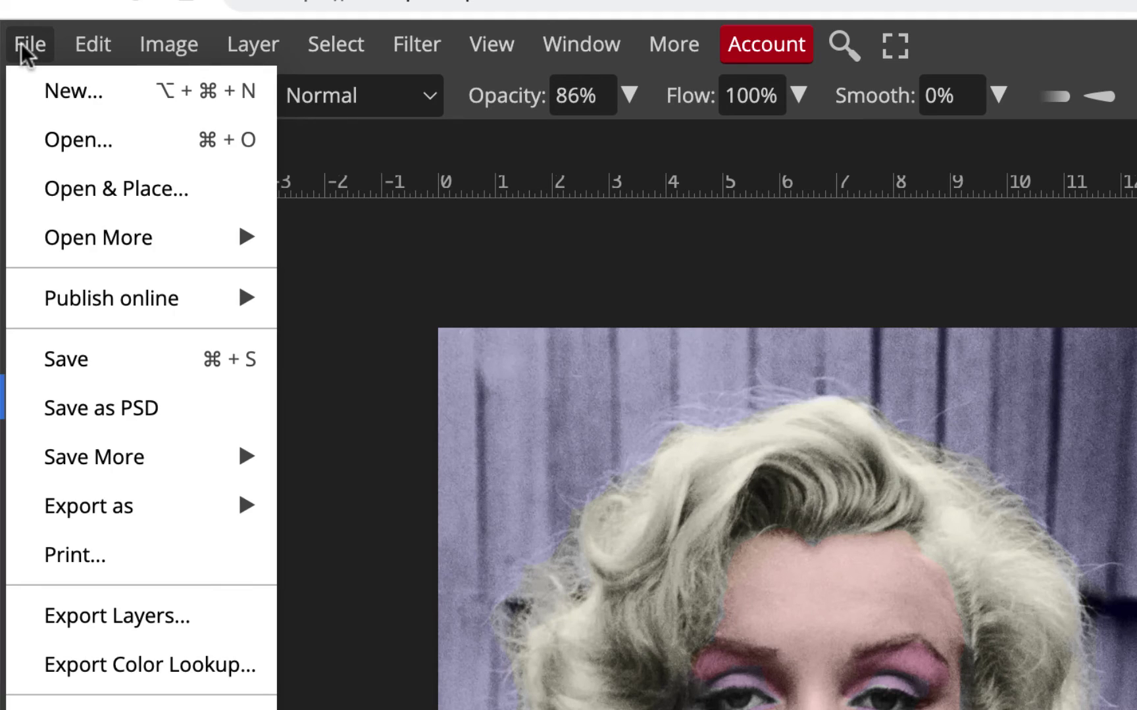
pyautogui.moveTo(84, 469)
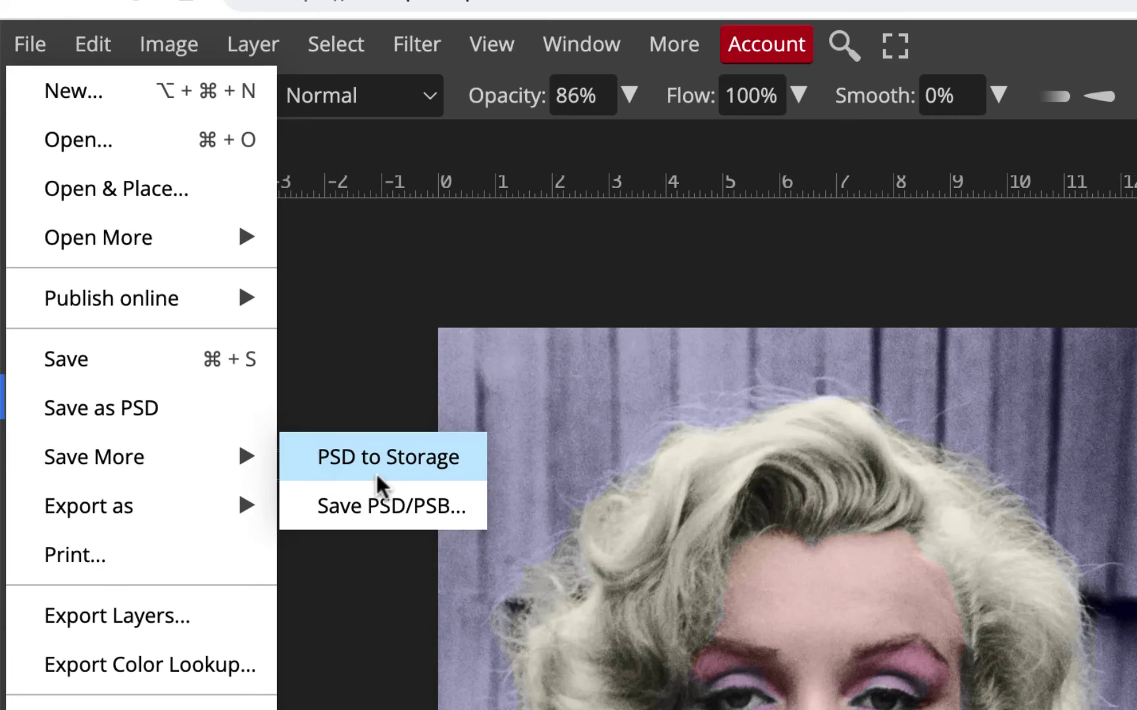
pyautogui.click(414, 472)
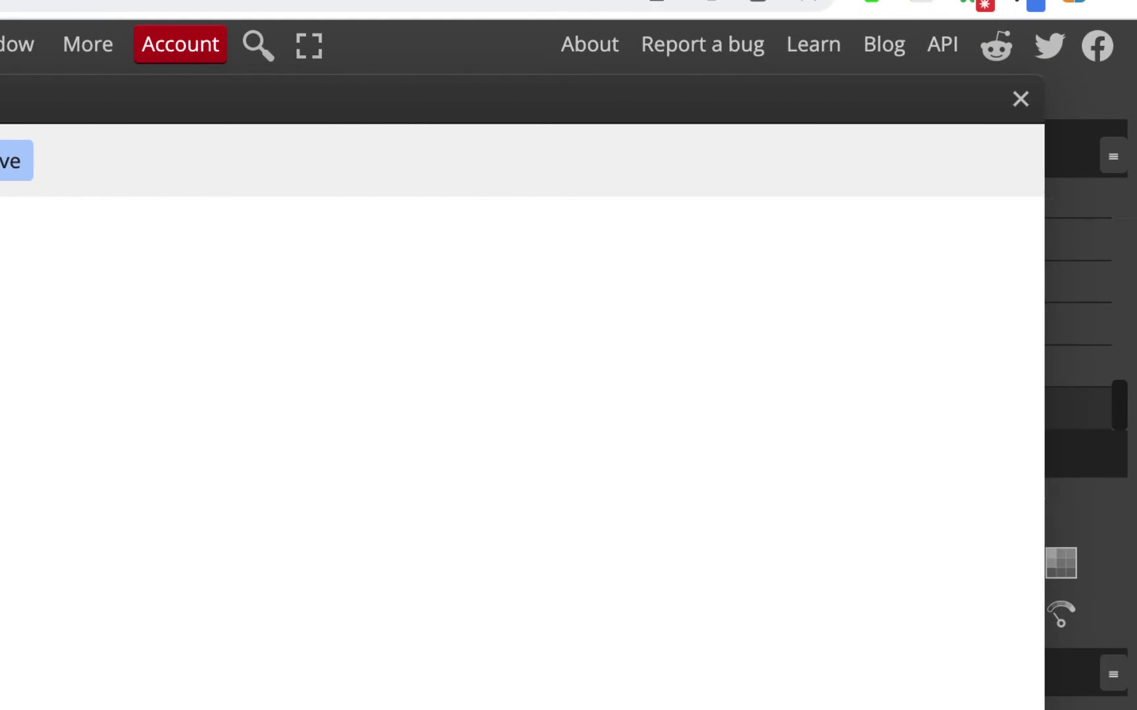
pyautogui.click(1021, 102)
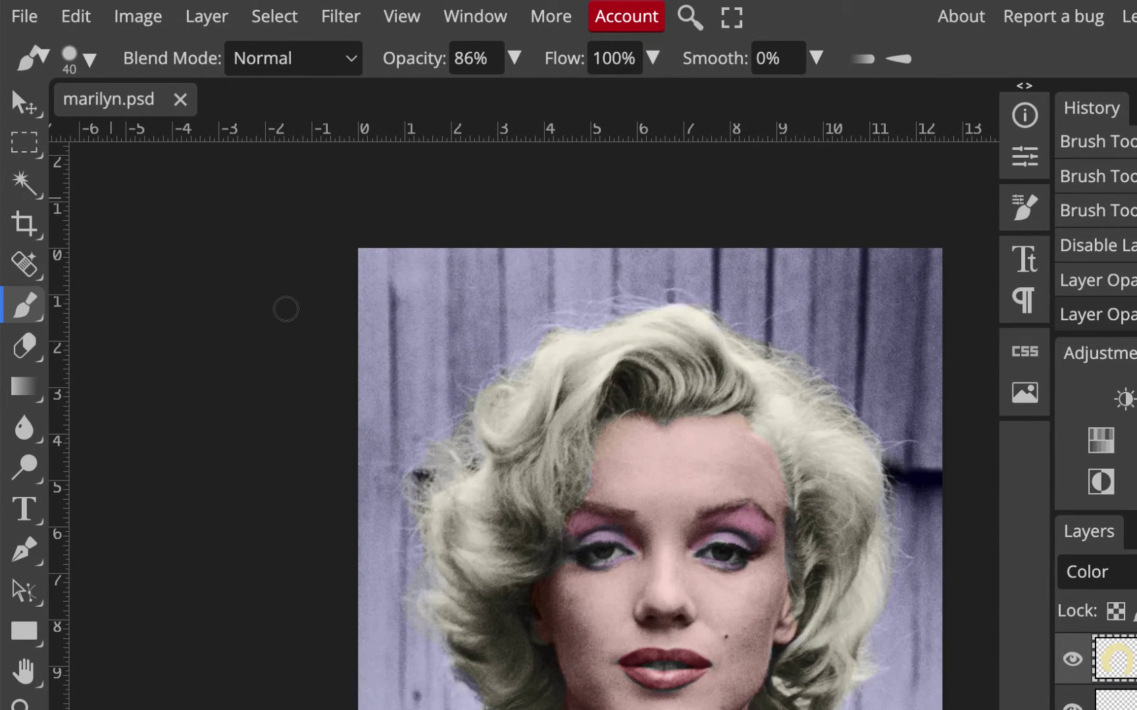
# - Make a rectangular selection over the wooden background and the edge of the hair, and deselect it
pyautogui.scroll(-3, 289, 314)
pyautogui.hscroll(2, 289, 314)
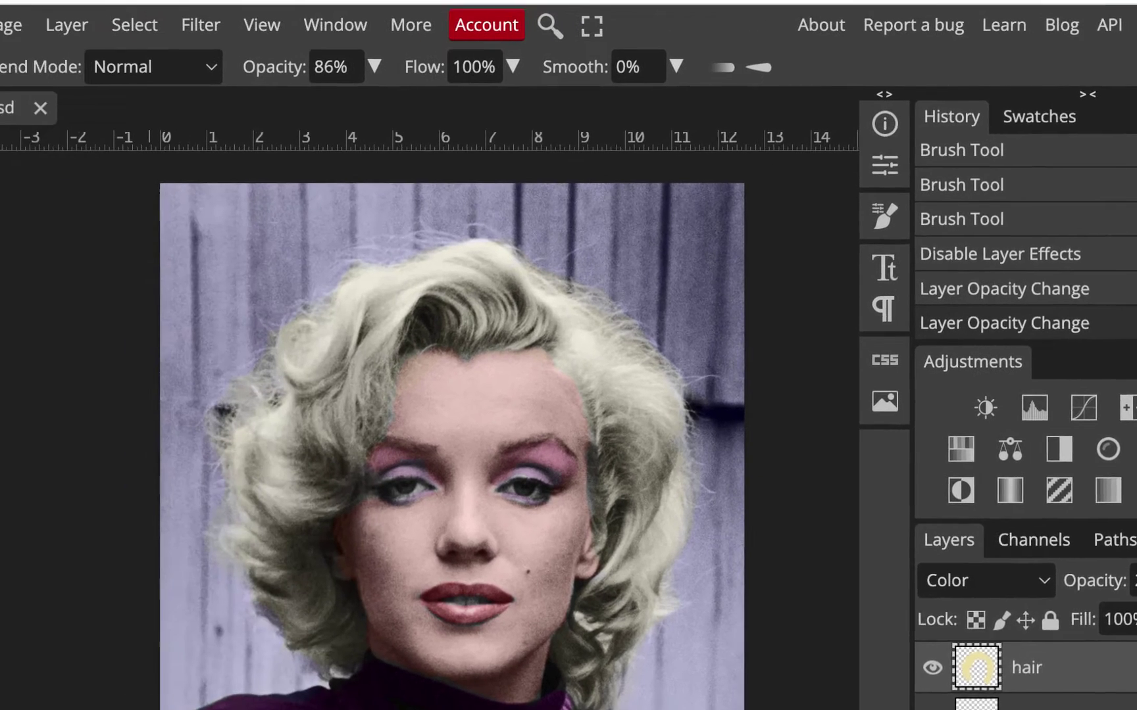
pyautogui.click(0, 140)
pyautogui.moveTo(337, 216); pyautogui.dragTo(508, 348)
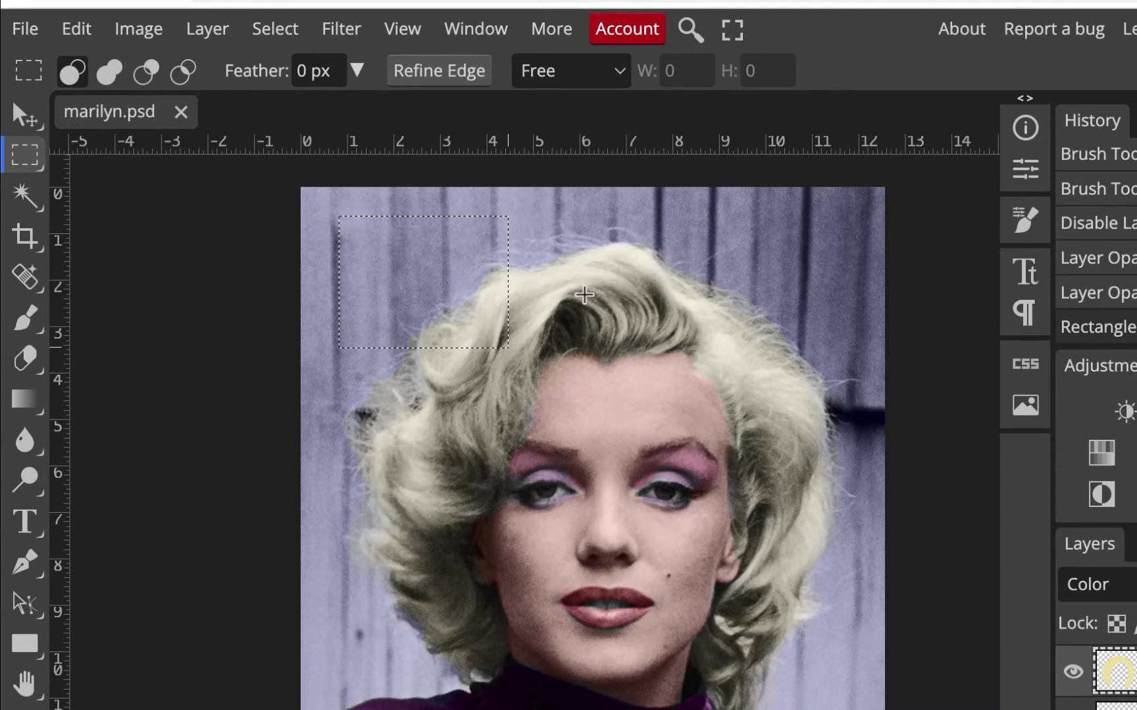
pyautogui.click(661, 382)
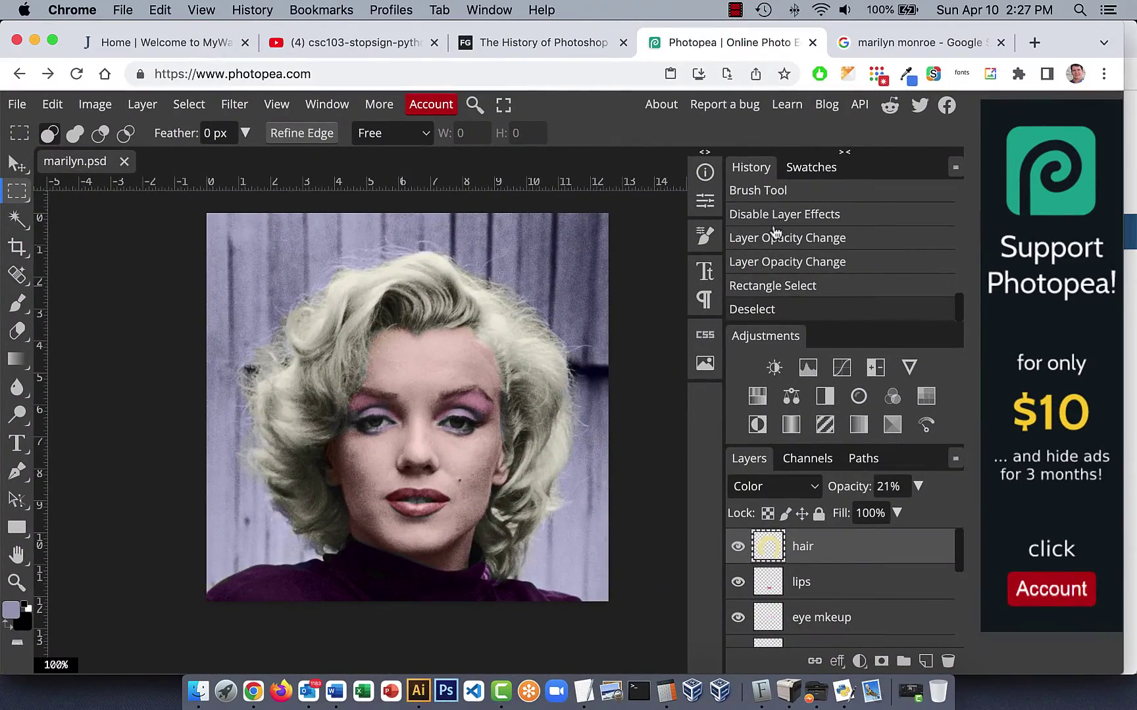
# - Close the colorized portrait's tab and look through the marilyn monroe image results for color and black-and-white photos
pyautogui.click(813, 44)
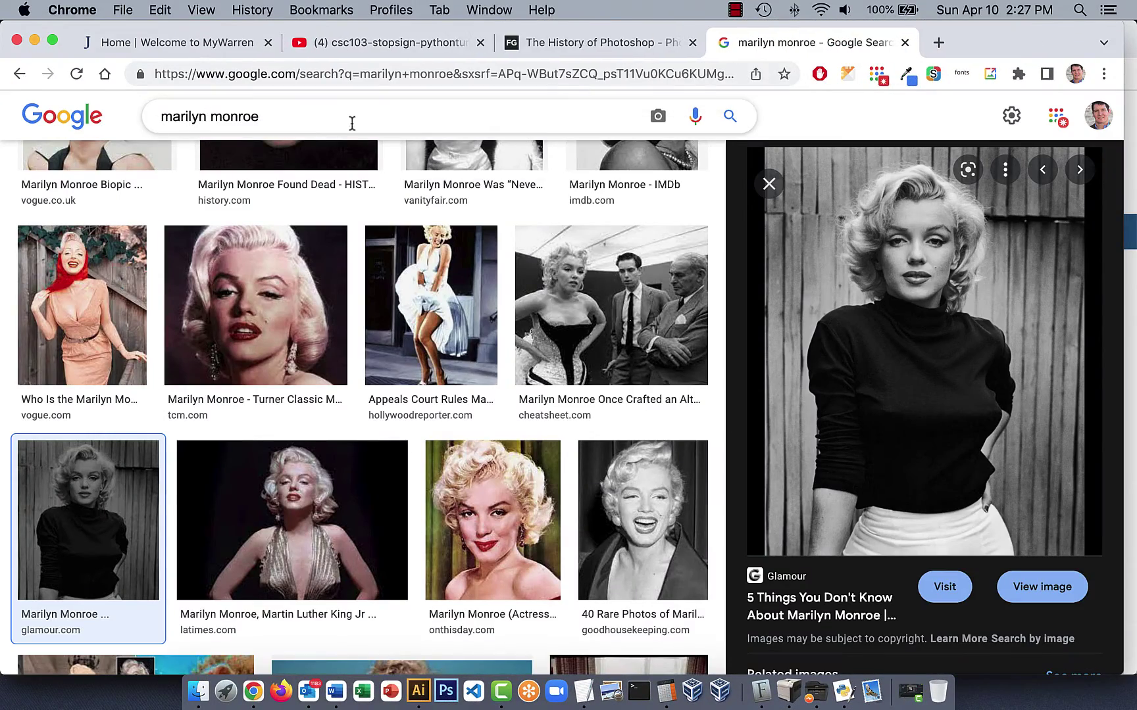
pyautogui.scroll(5, 372, 250)
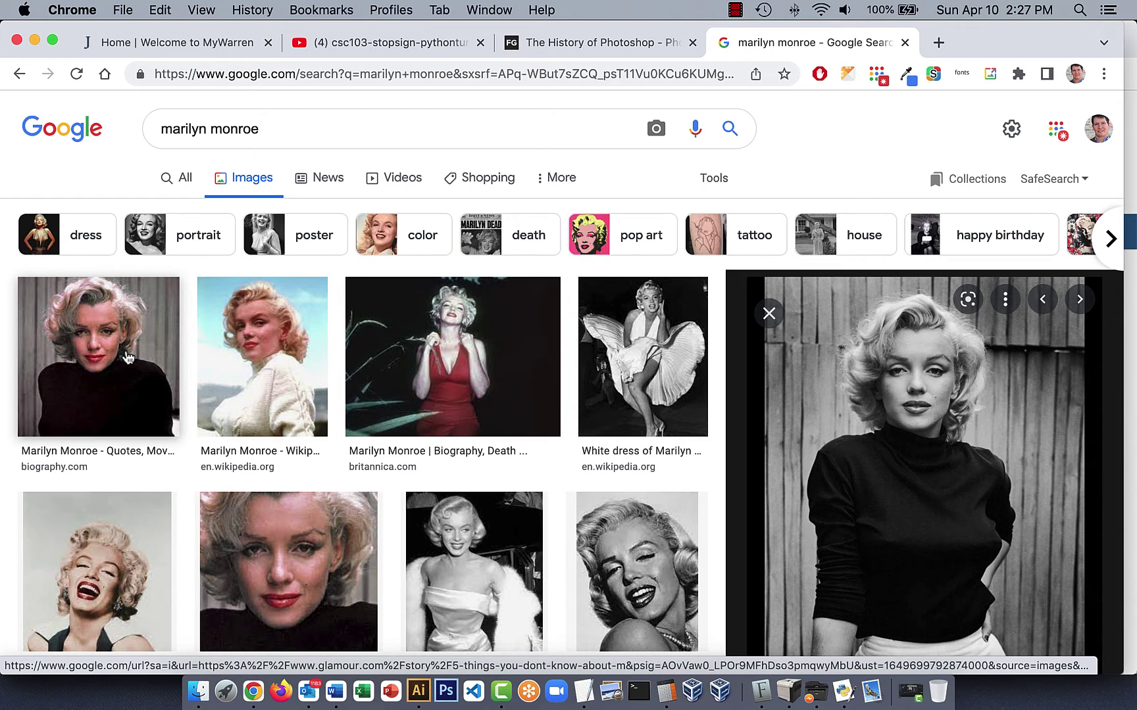
pyautogui.scroll(3, 99, 346)
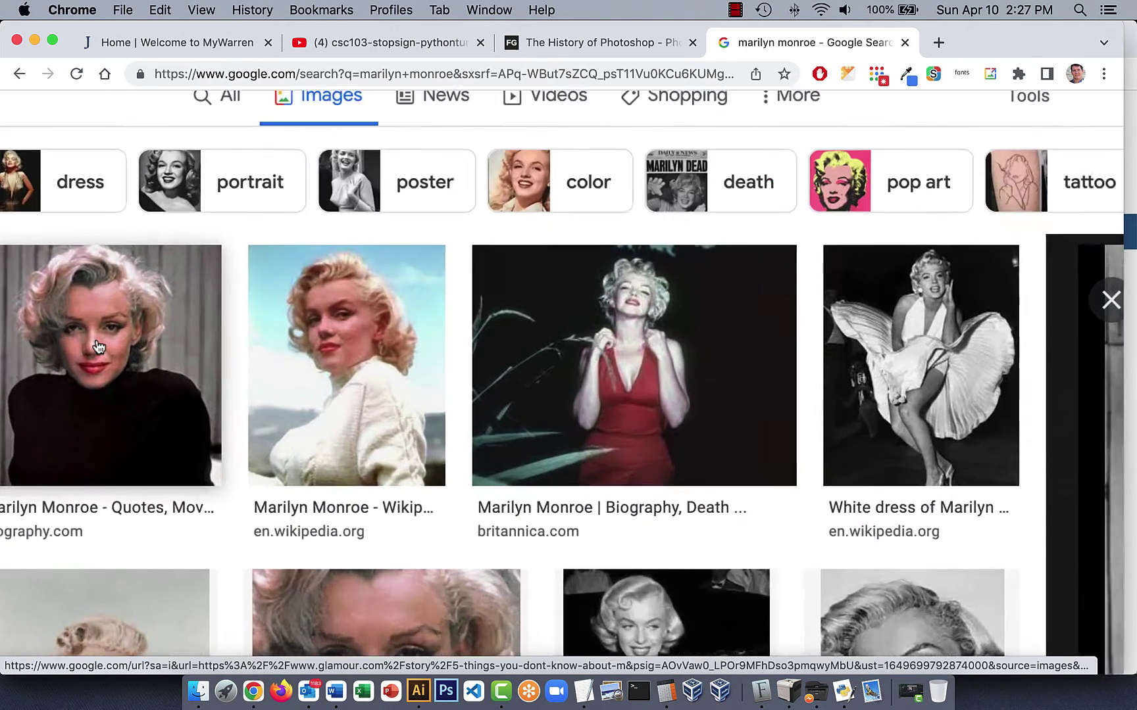
pyautogui.scroll(2, 99, 347)
pyautogui.scroll(-5, 99, 346)
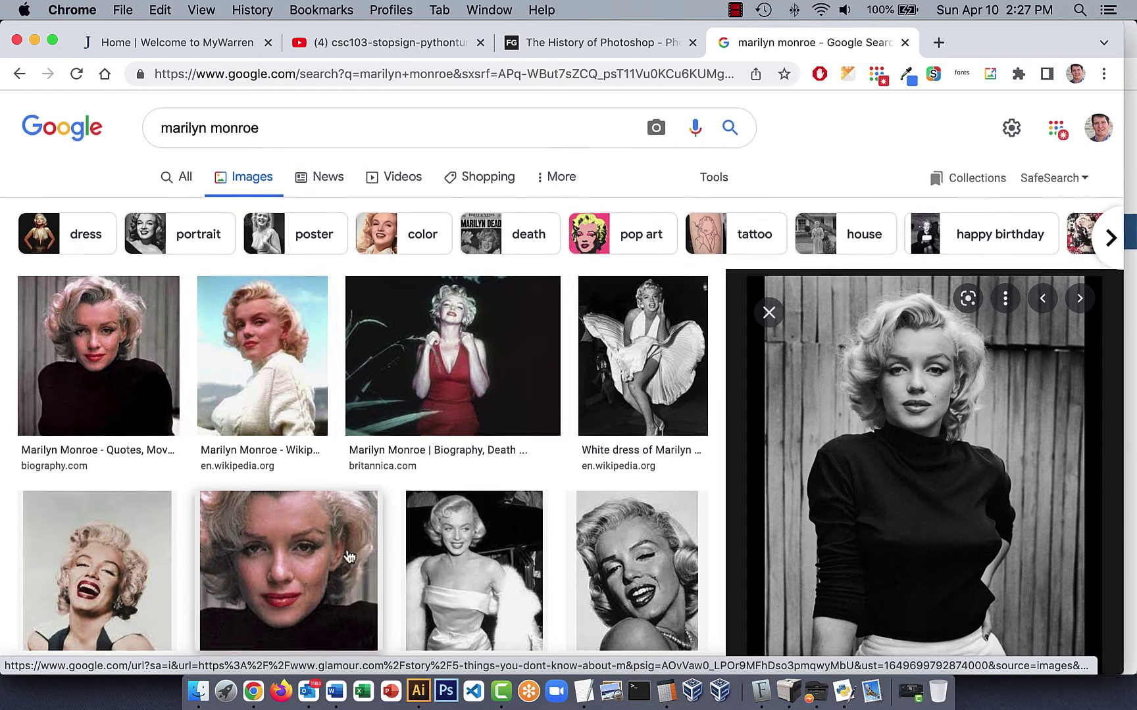
pyautogui.scroll(-2, 347, 558)
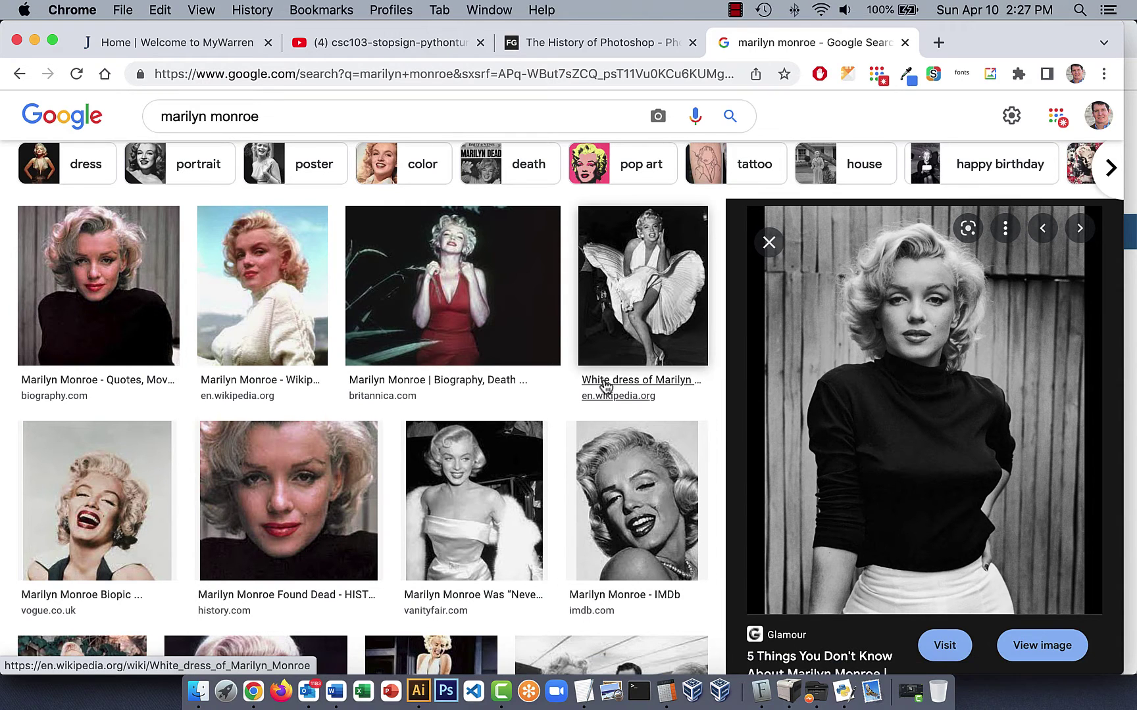
pyautogui.scroll(-4, 605, 387)
pyautogui.scroll(5, 601, 381)
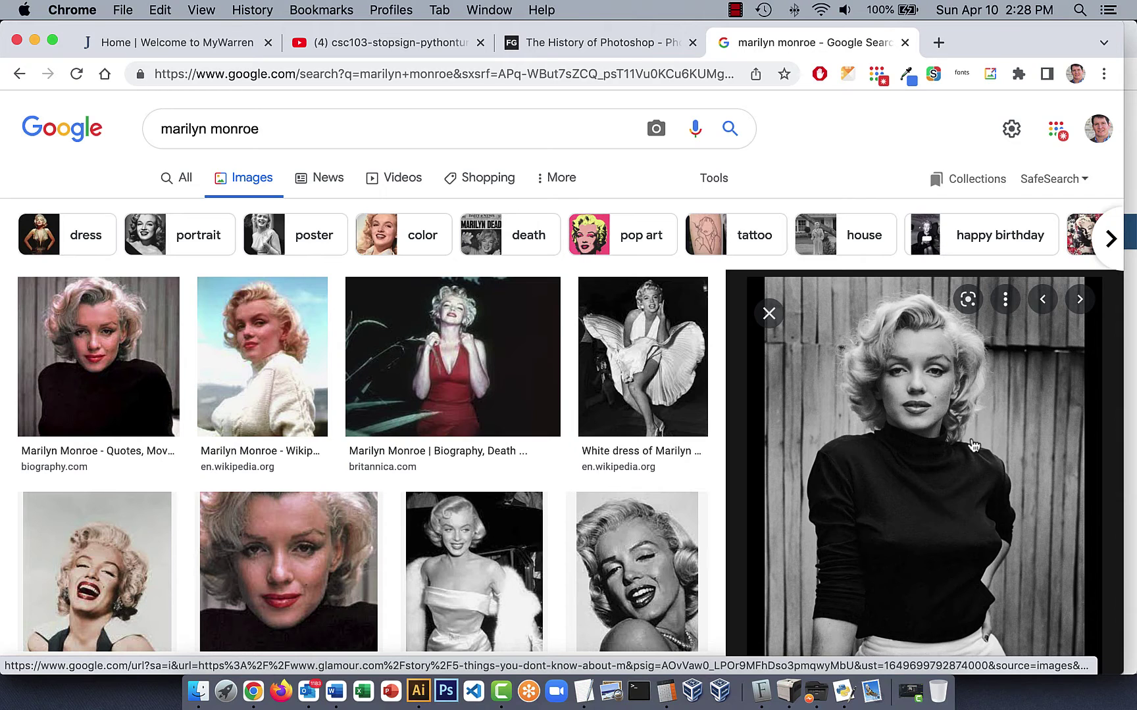
# - Search Google for photopea in a new tab and open the Photopea online photo editor
pyautogui.click(938, 42)
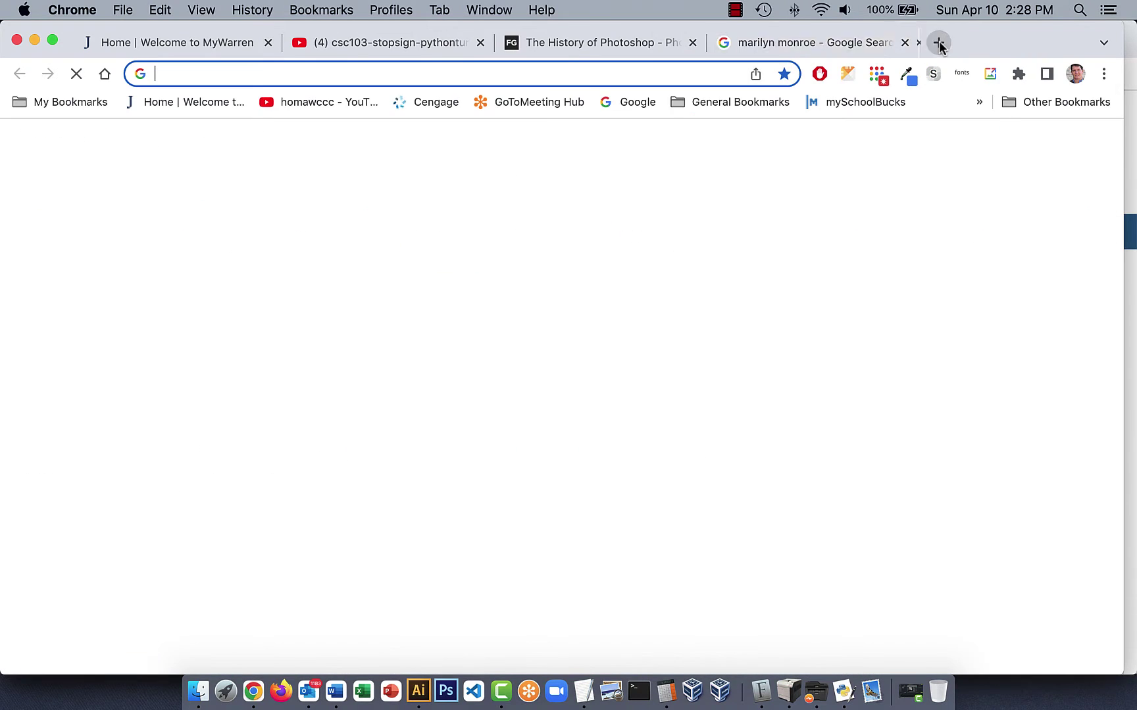
pyautogui.write('p')
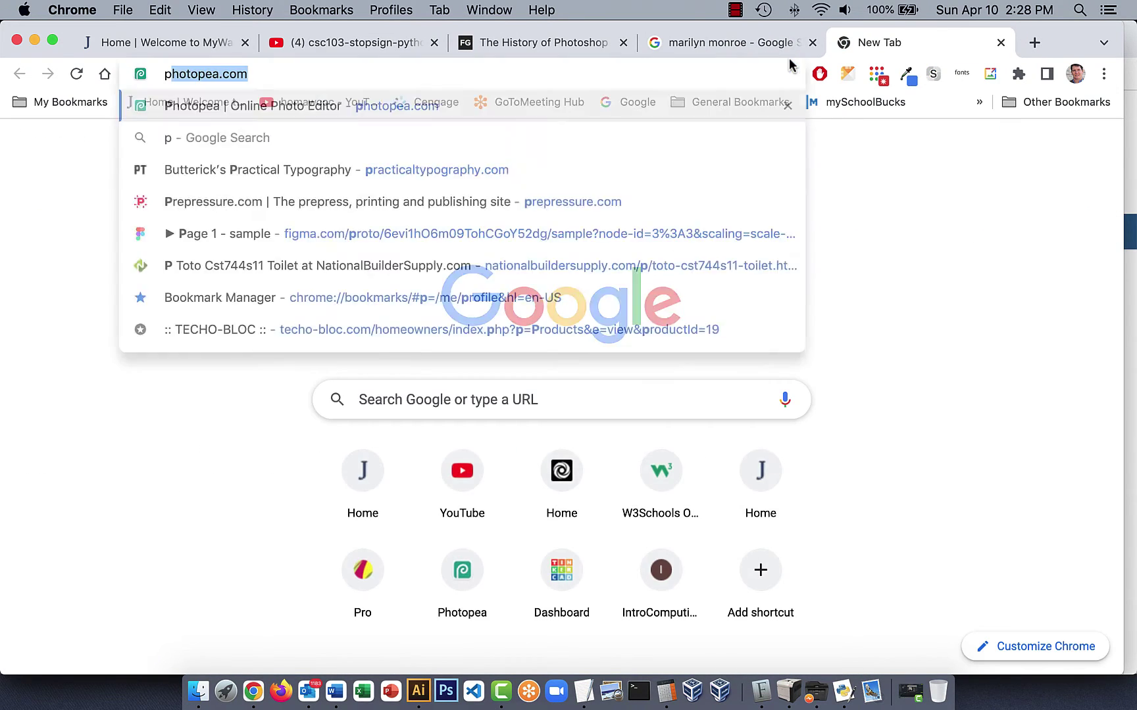
pyautogui.write('hto')
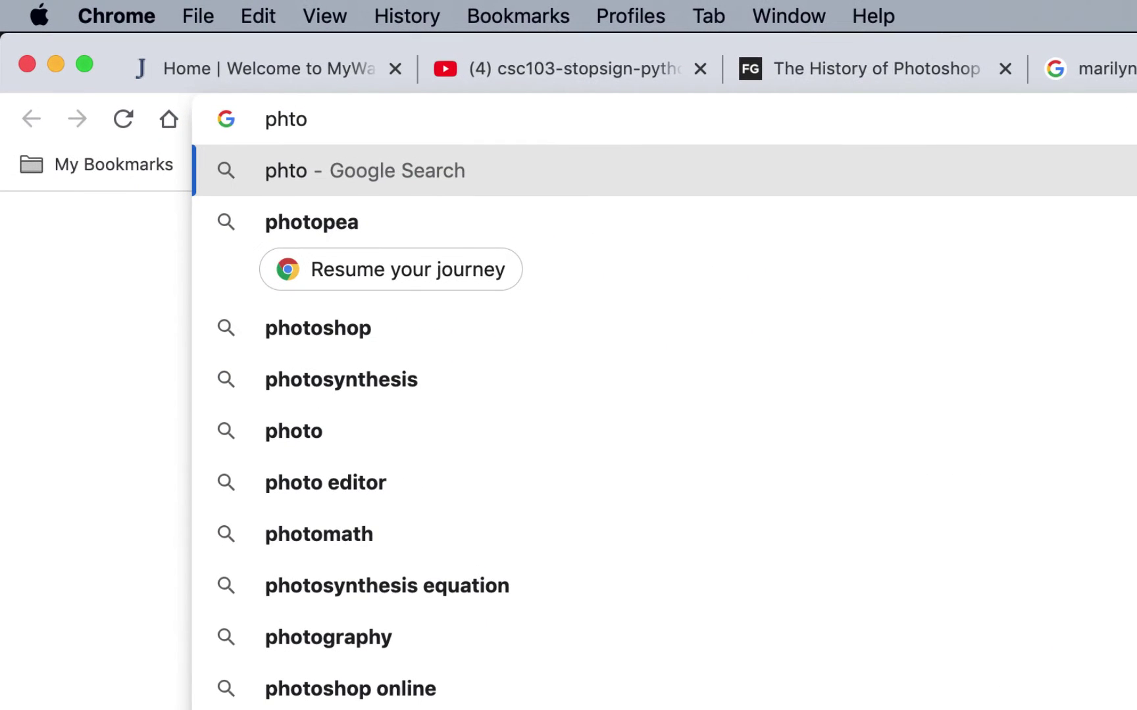
pyautogui.click(346, 223)
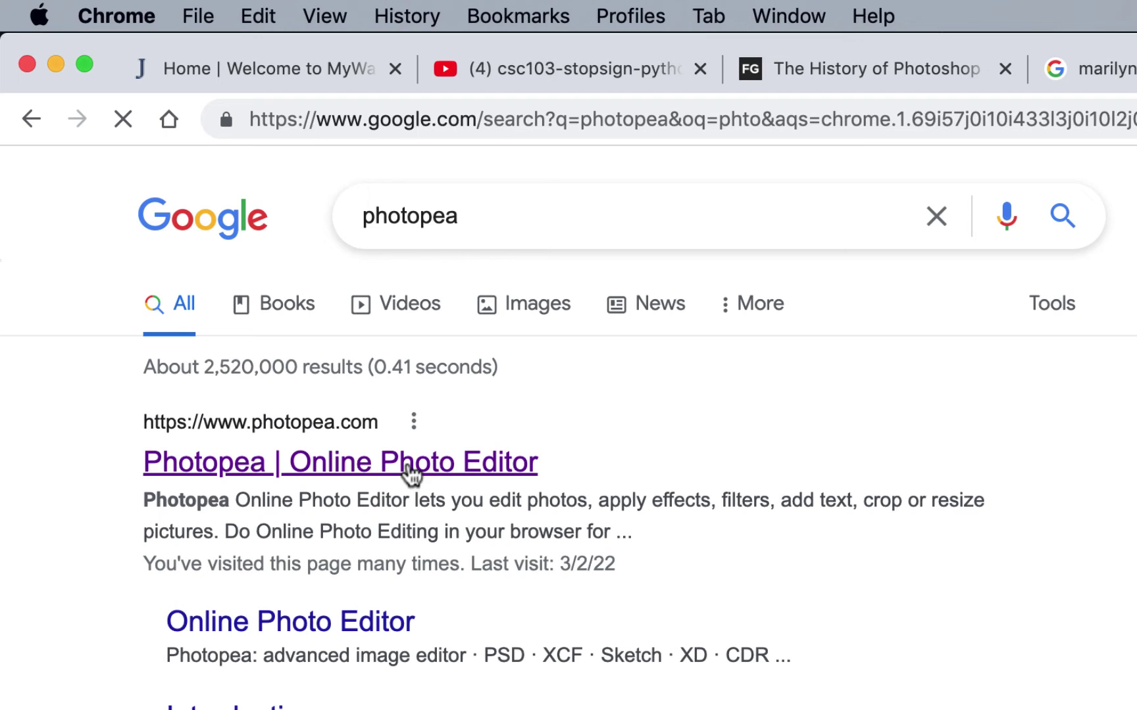
pyautogui.click(407, 464)
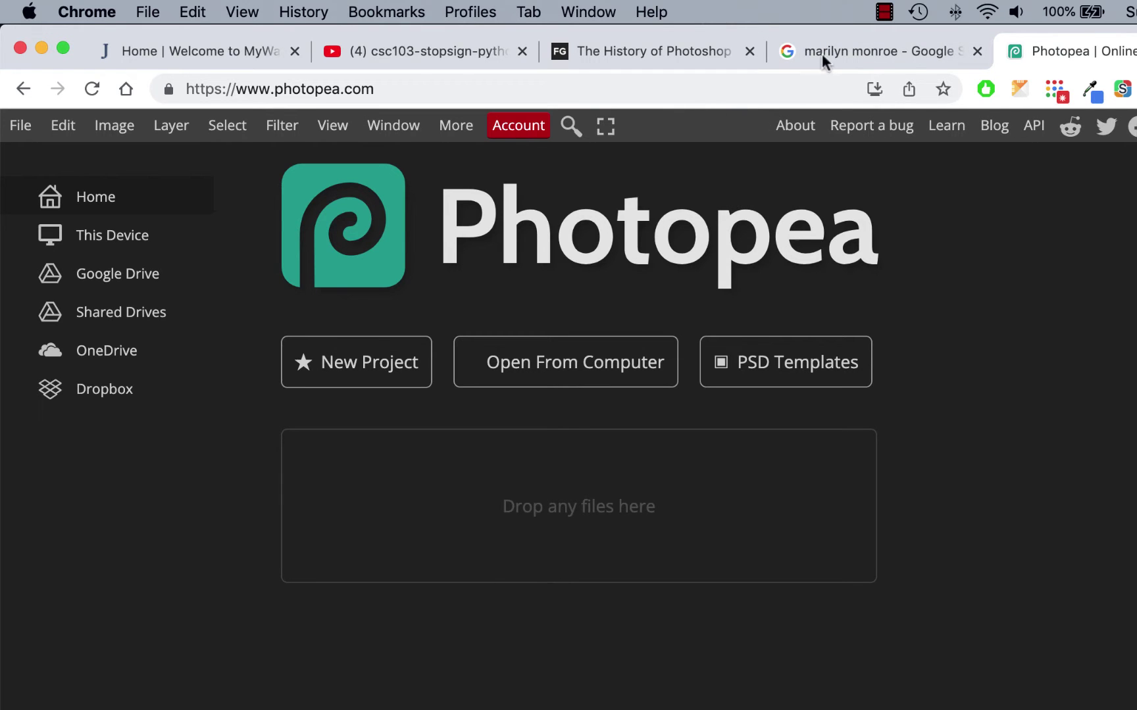
# - Return to the marilyn monroe image results and copy the enlarged 1,600 × 2,046 black-and-white portrait from Glamour
pyautogui.click(871, 45)
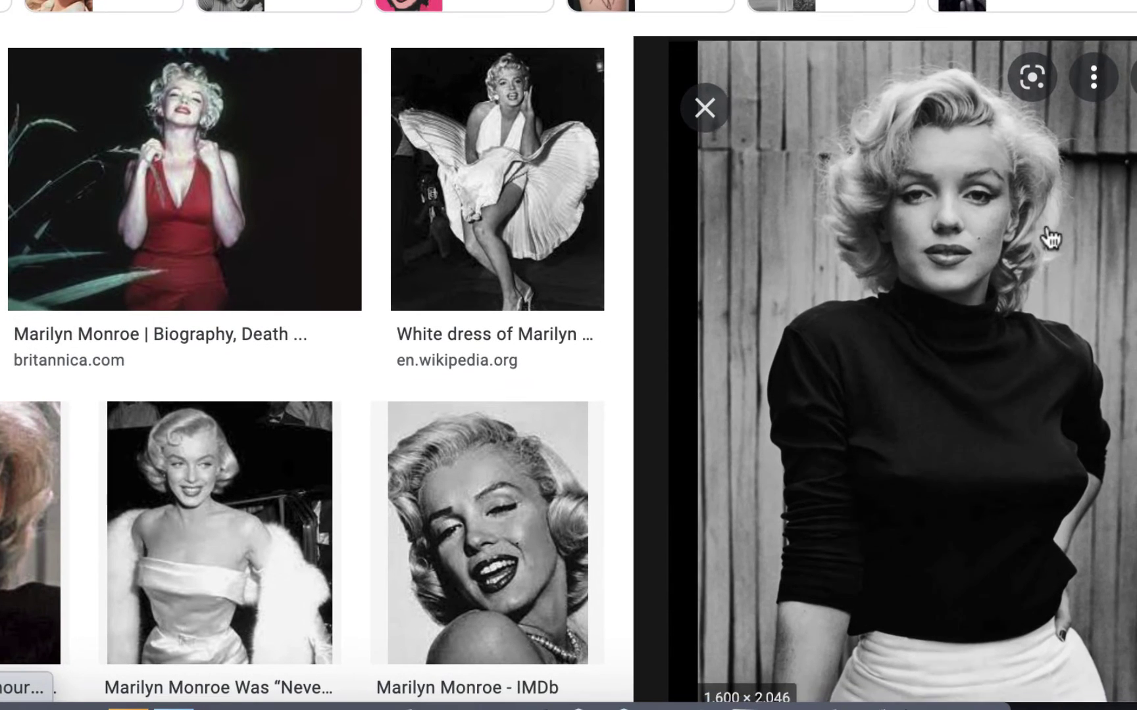
pyautogui.scroll(-3, 1049, 237)
pyautogui.scroll(3, 1047, 236)
pyautogui.scroll(-3, 967, 214)
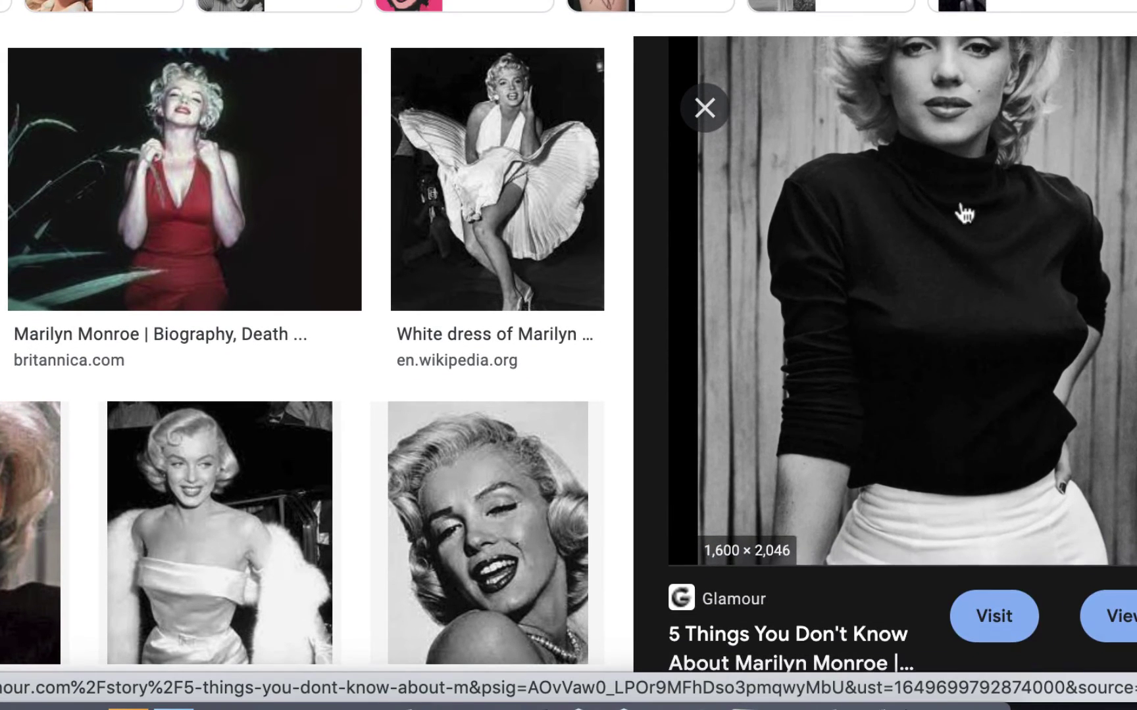
pyautogui.rightClick(907, 279)
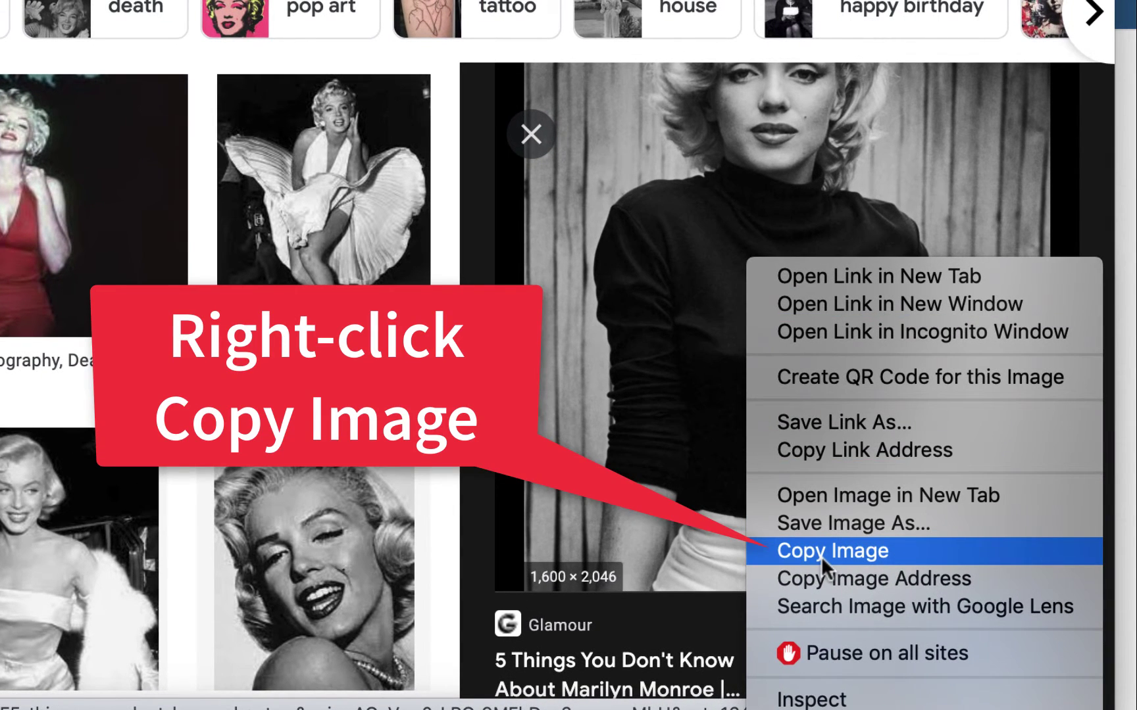
pyautogui.click(821, 556)
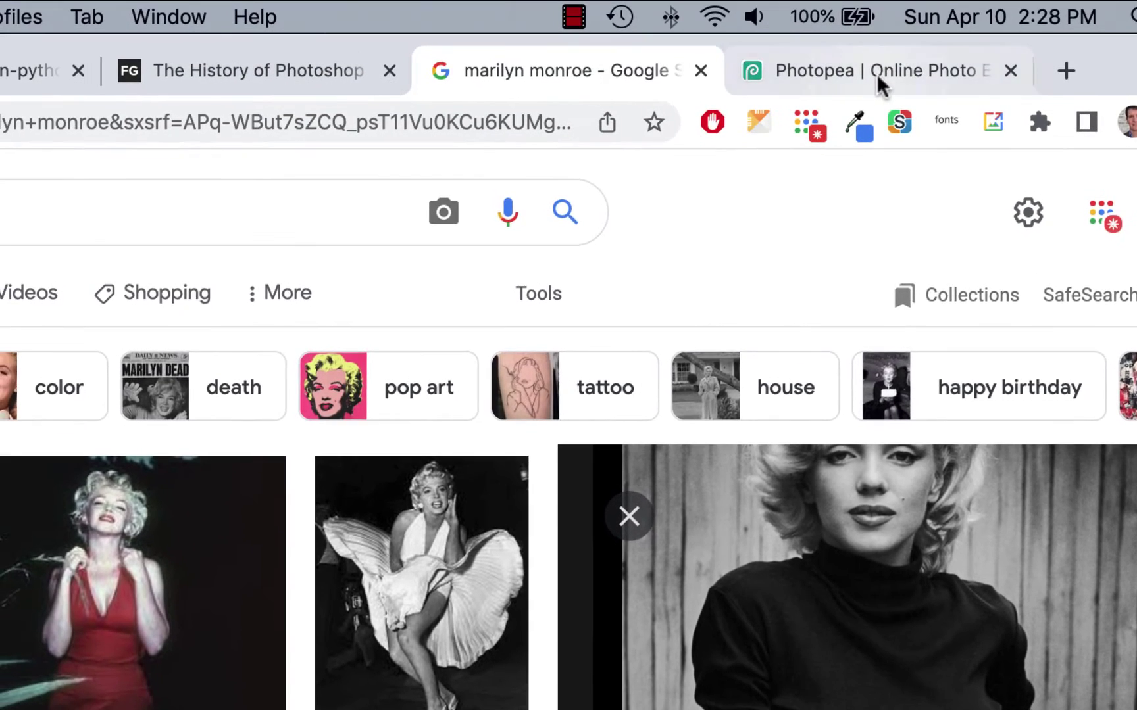
# - Switch to Photopea and create a 1600 × 2046 pixel project named grd130-marilyn- followed by the author's last name and first initial
pyautogui.click(876, 72)
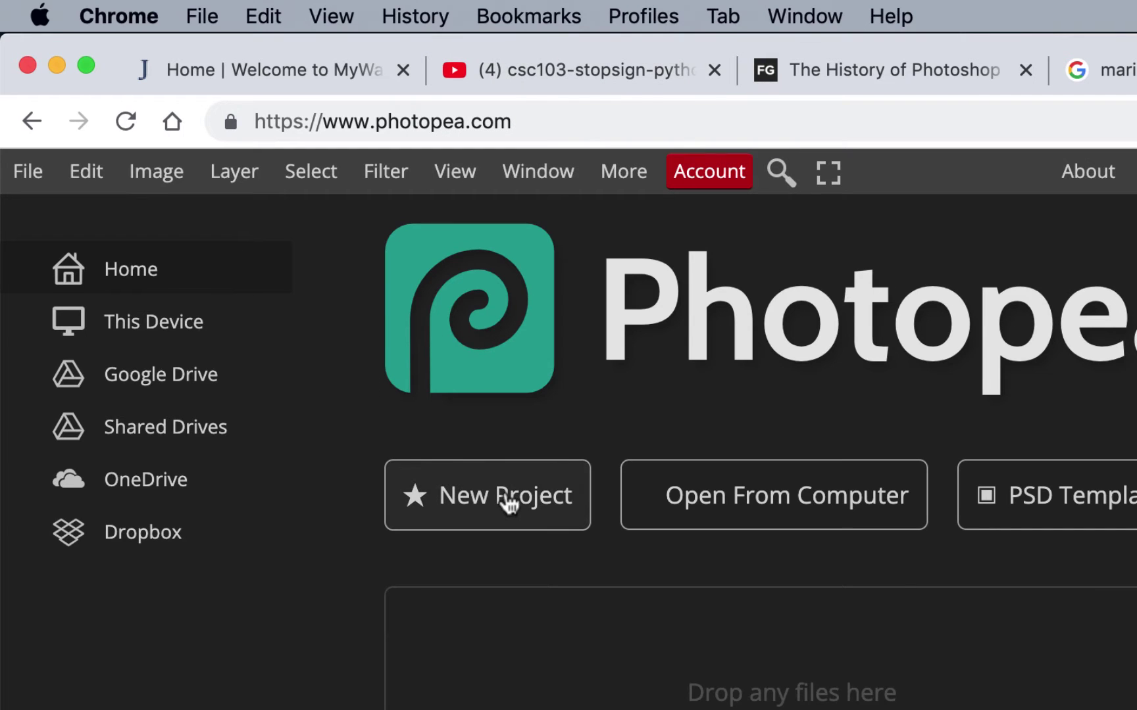
pyautogui.click(28, 175)
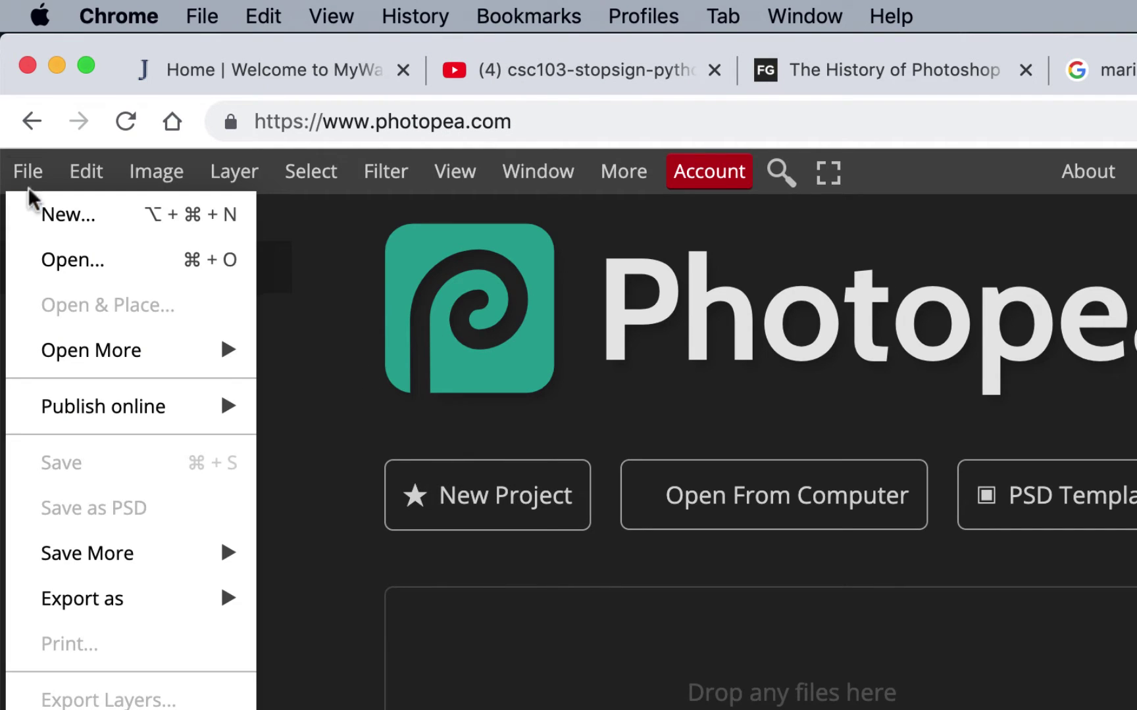
pyautogui.click(35, 215)
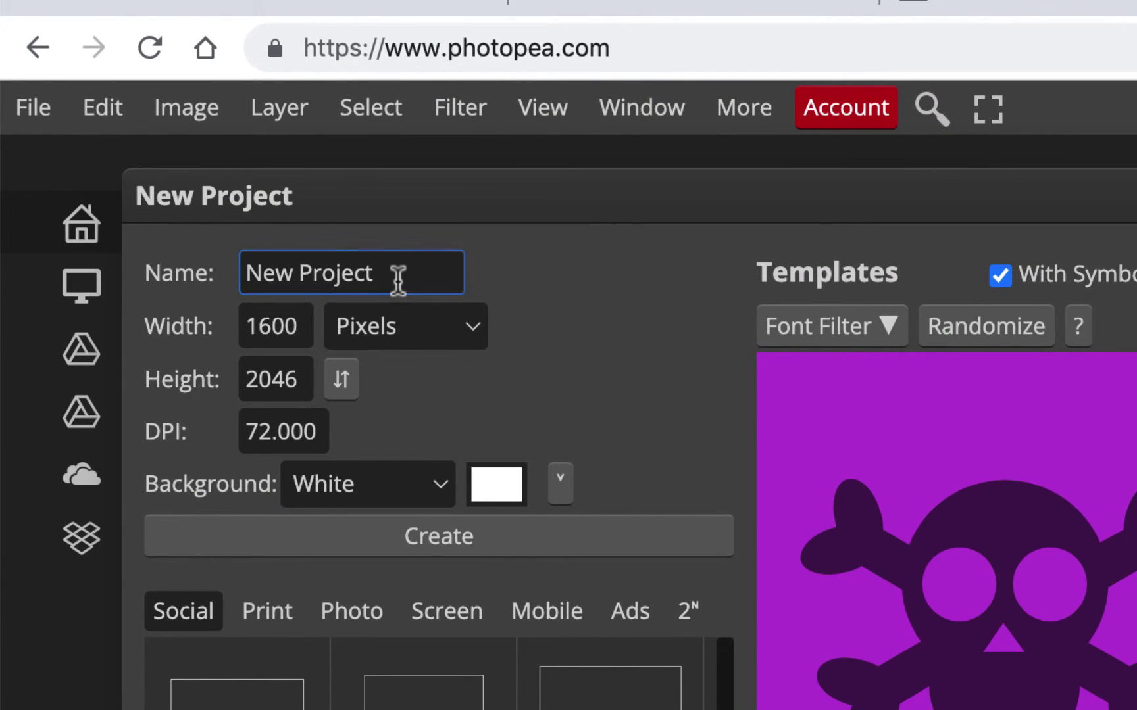
pyautogui.moveTo(398, 280); pyautogui.dragTo(181, 240)
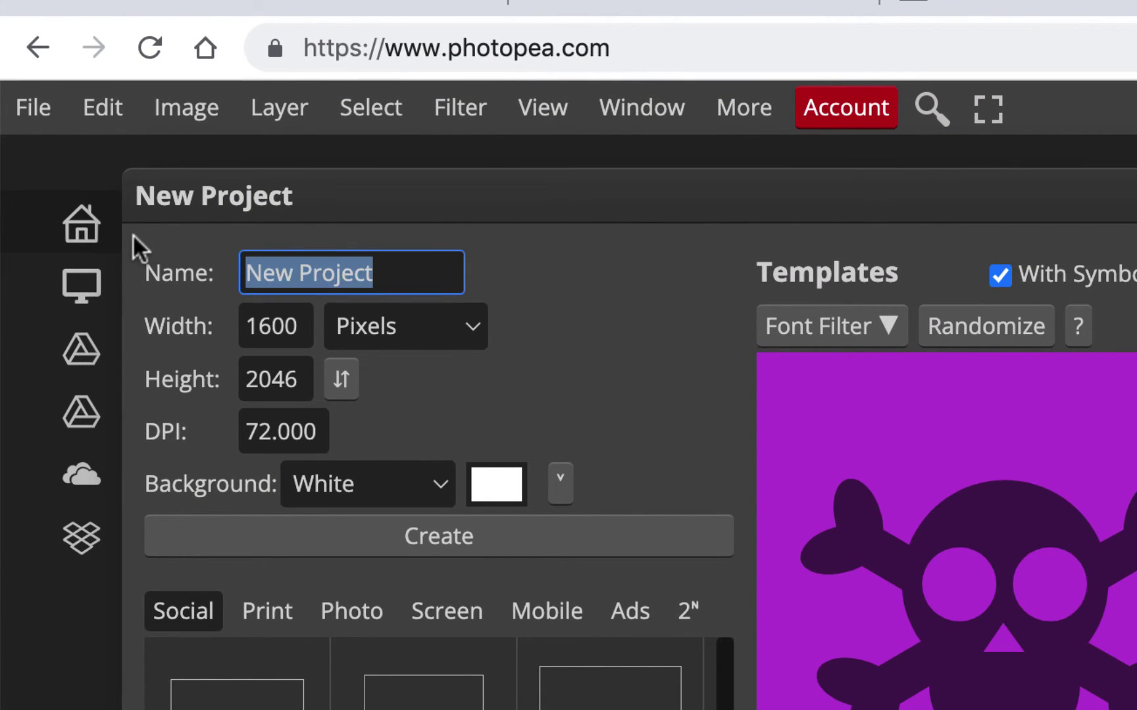
pyautogui.write('grd130')
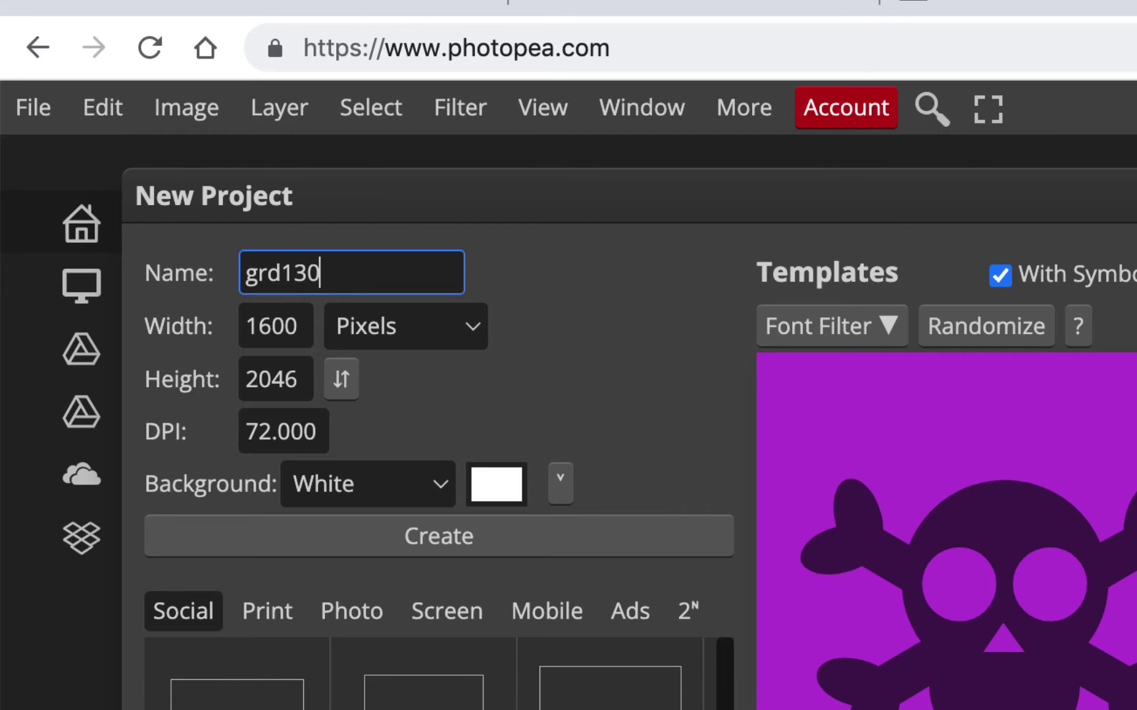
pyautogui.write('-ma')
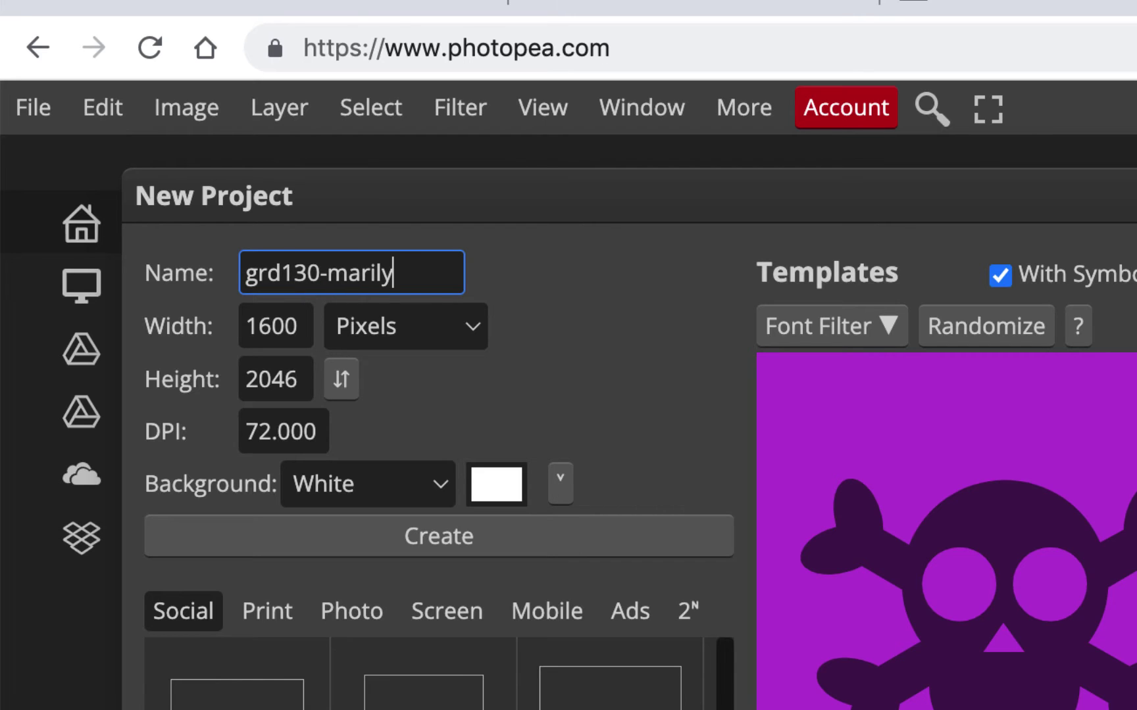
pyautogui.write('rilyn')
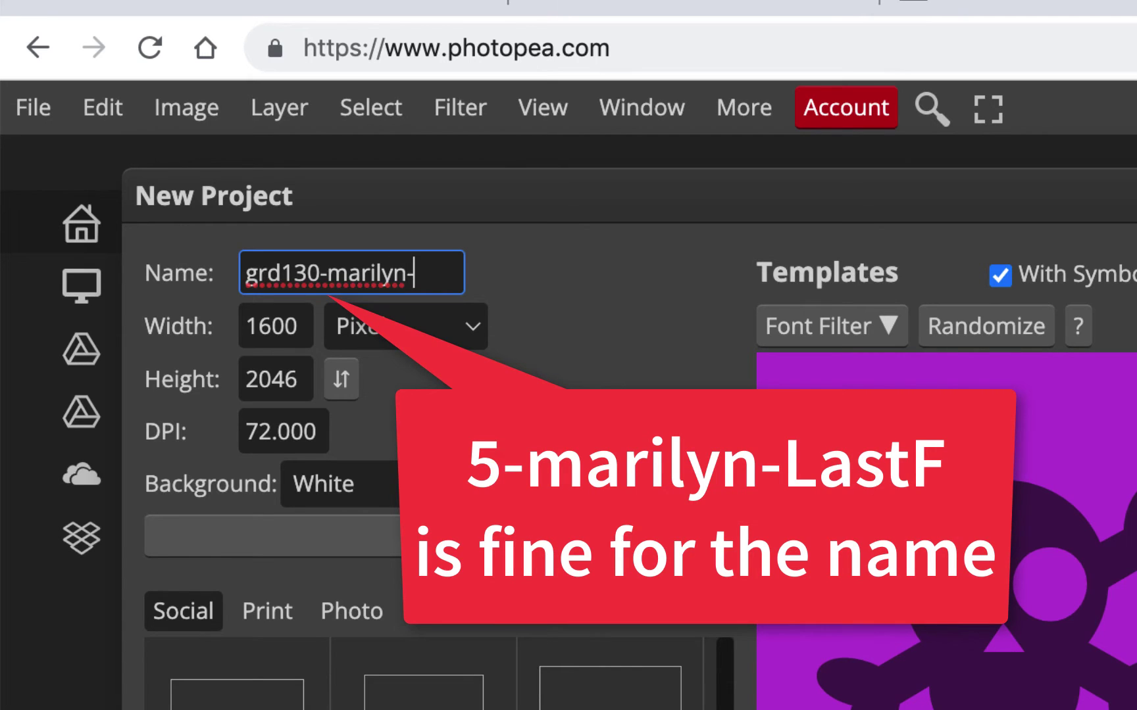
pyautogui.write('-HomaR')
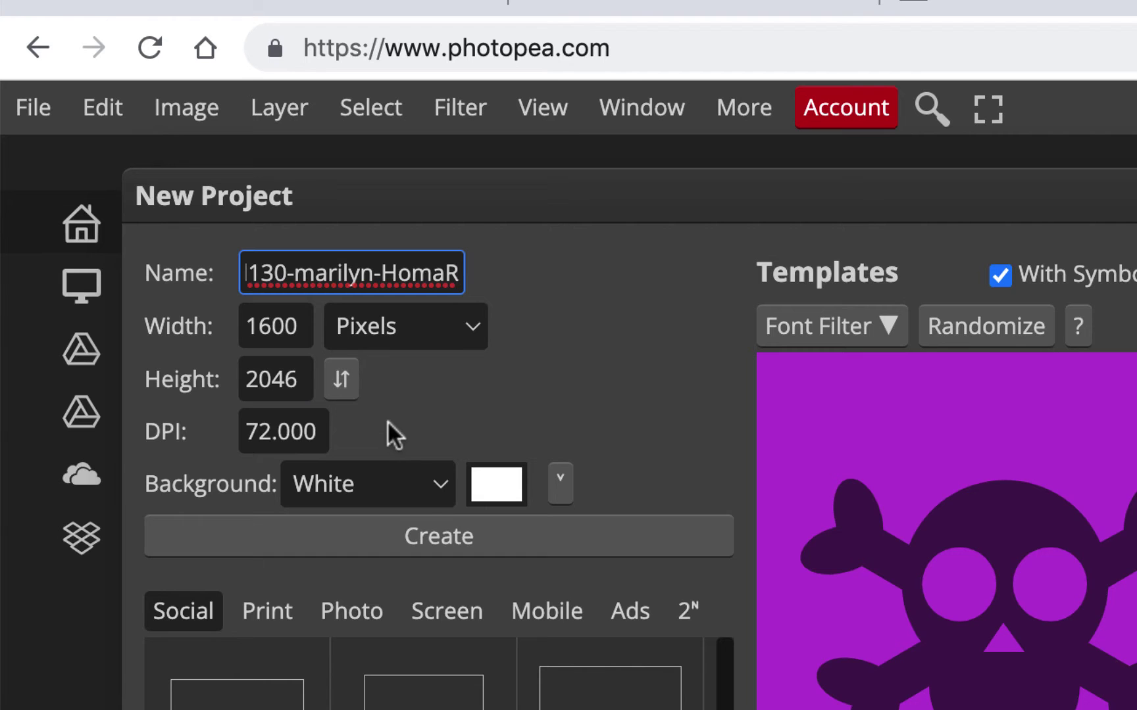
pyautogui.click(447, 544)
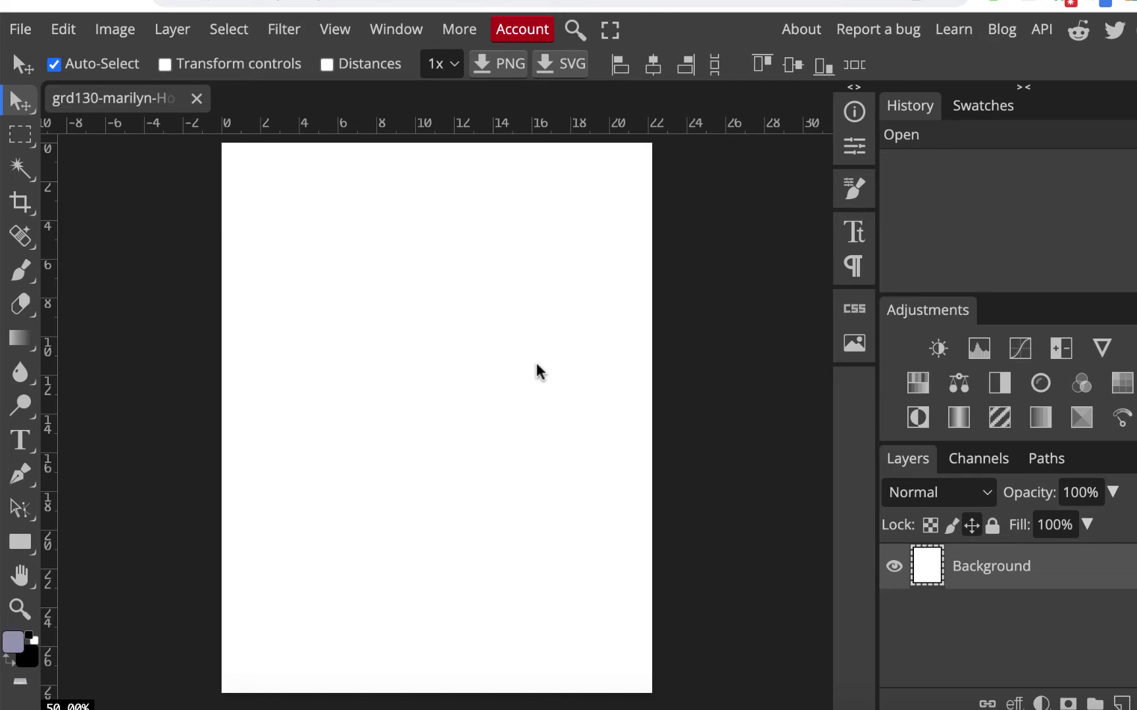
# - Paste the copied black-and-white portrait into the blank white project
pyautogui.click(63, 31)
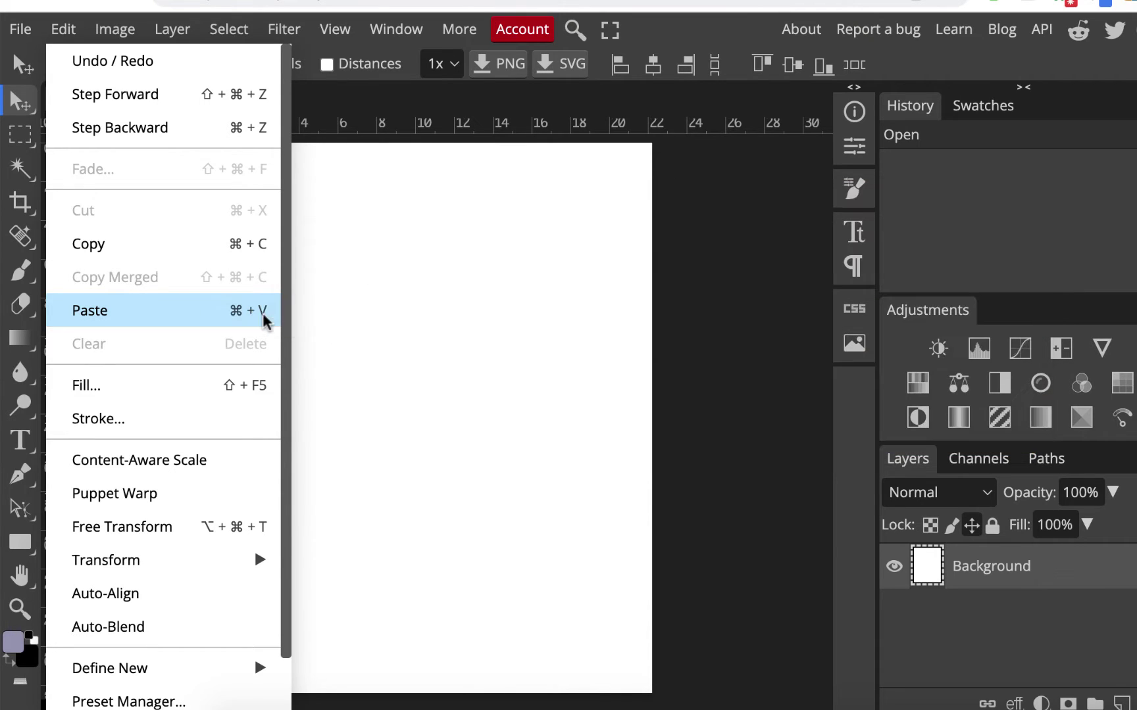
pyautogui.click(459, 296)
pyautogui.hotkey('ctrl', 'v')
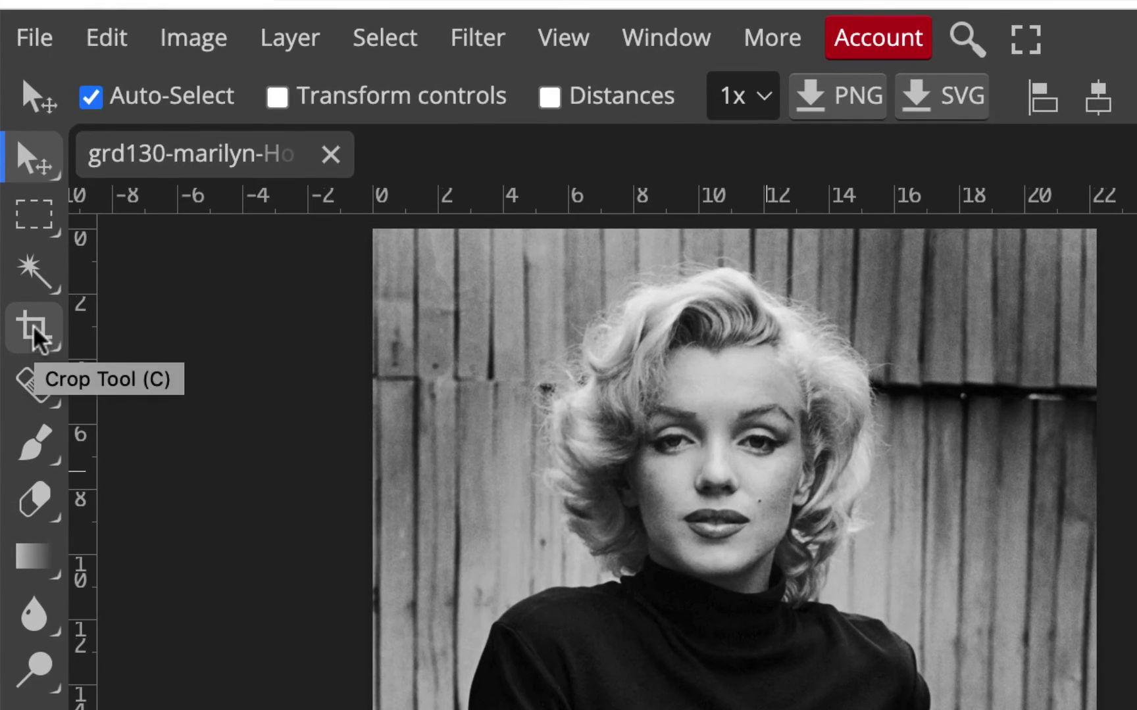
# - Crop the portrait to the head and shoulders, about 13 ruler units wide and 14 high, starting at the photo's upper edge
pyautogui.click(34, 329)
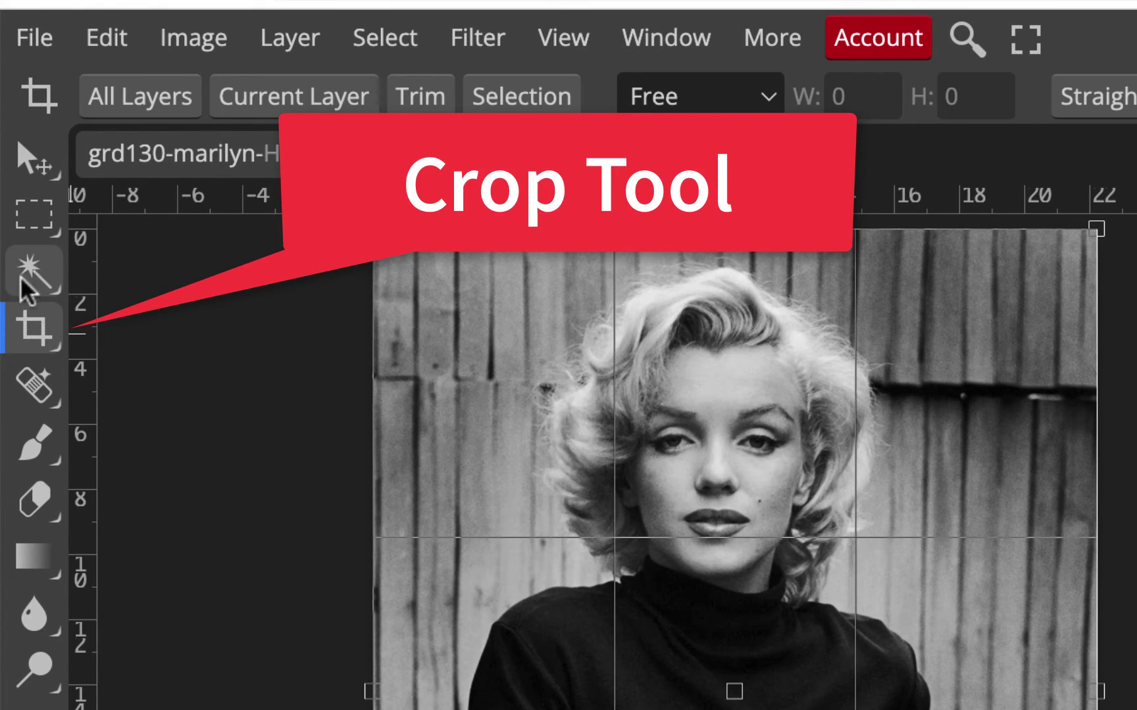
pyautogui.rightClick(49, 342)
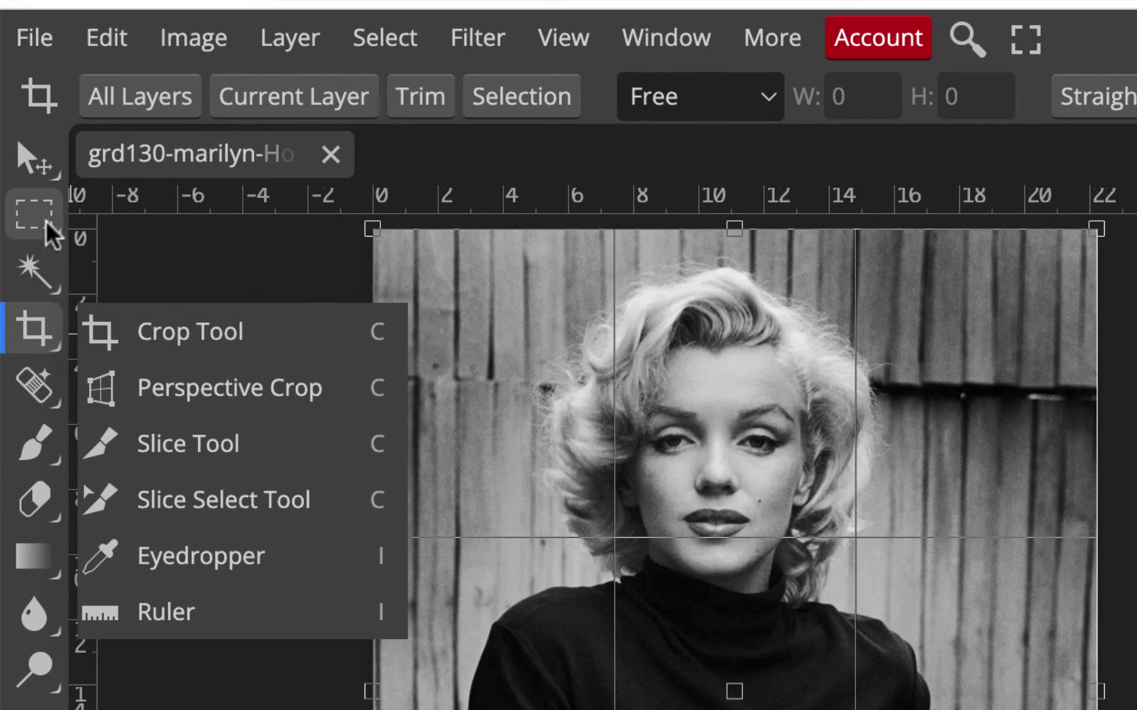
pyautogui.click(209, 339)
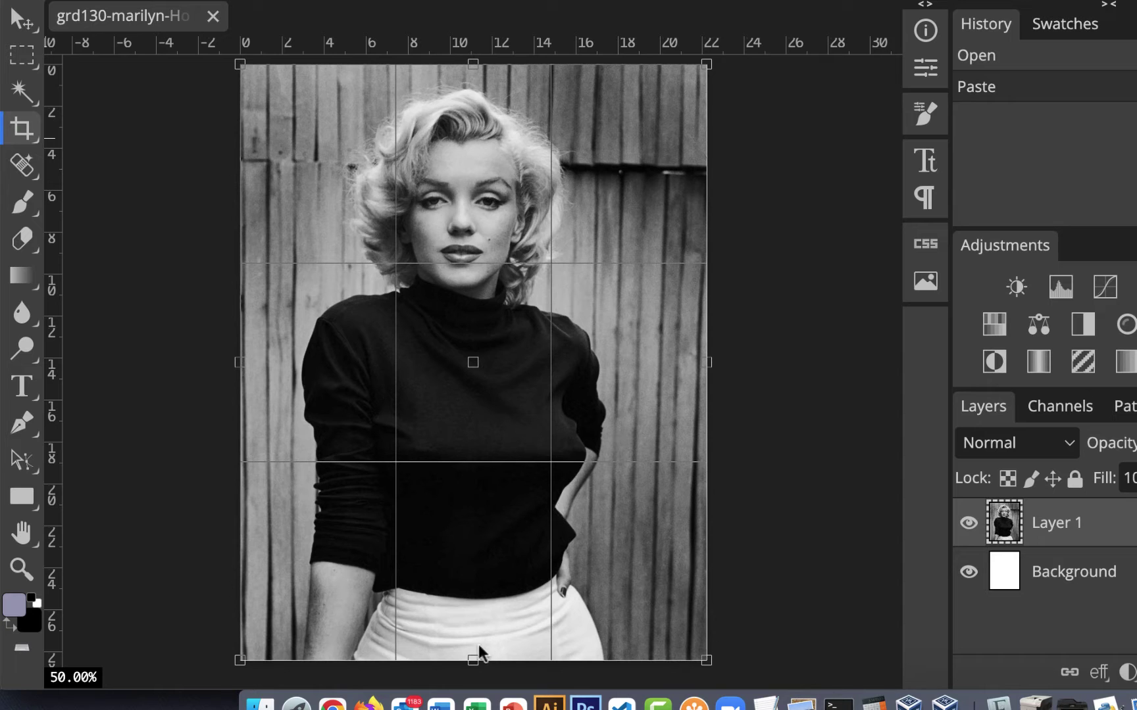
pyautogui.moveTo(472, 658); pyautogui.dragTo(472, 344)
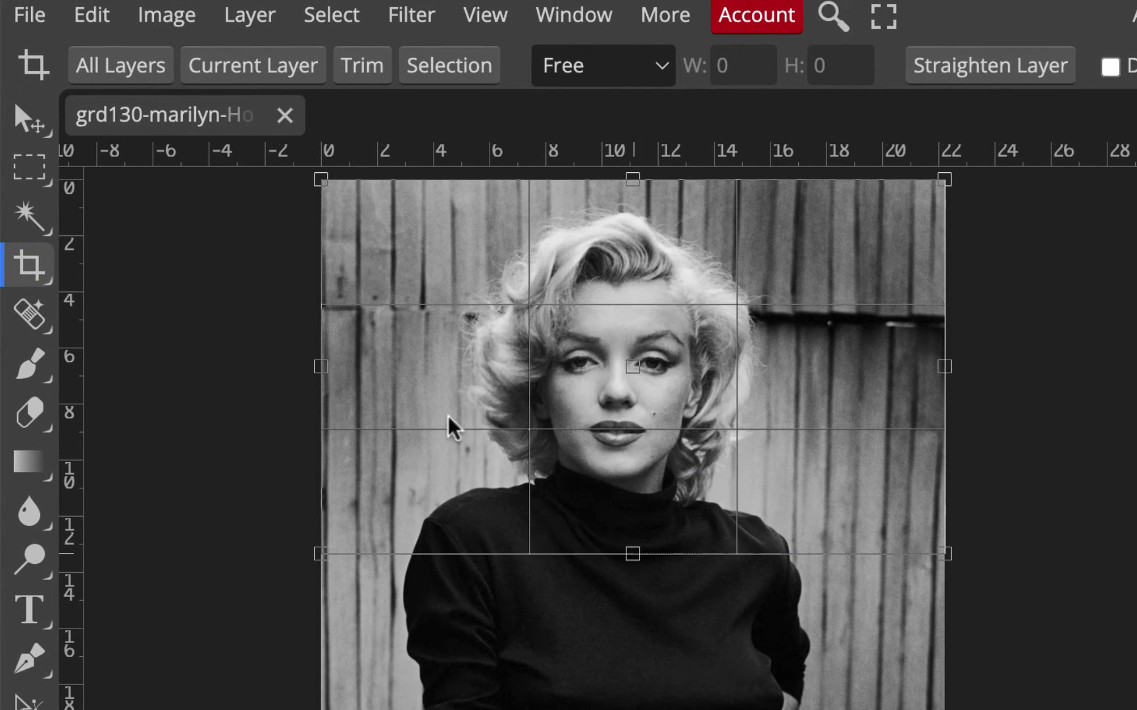
pyautogui.moveTo(321, 366); pyautogui.dragTo(437, 373)
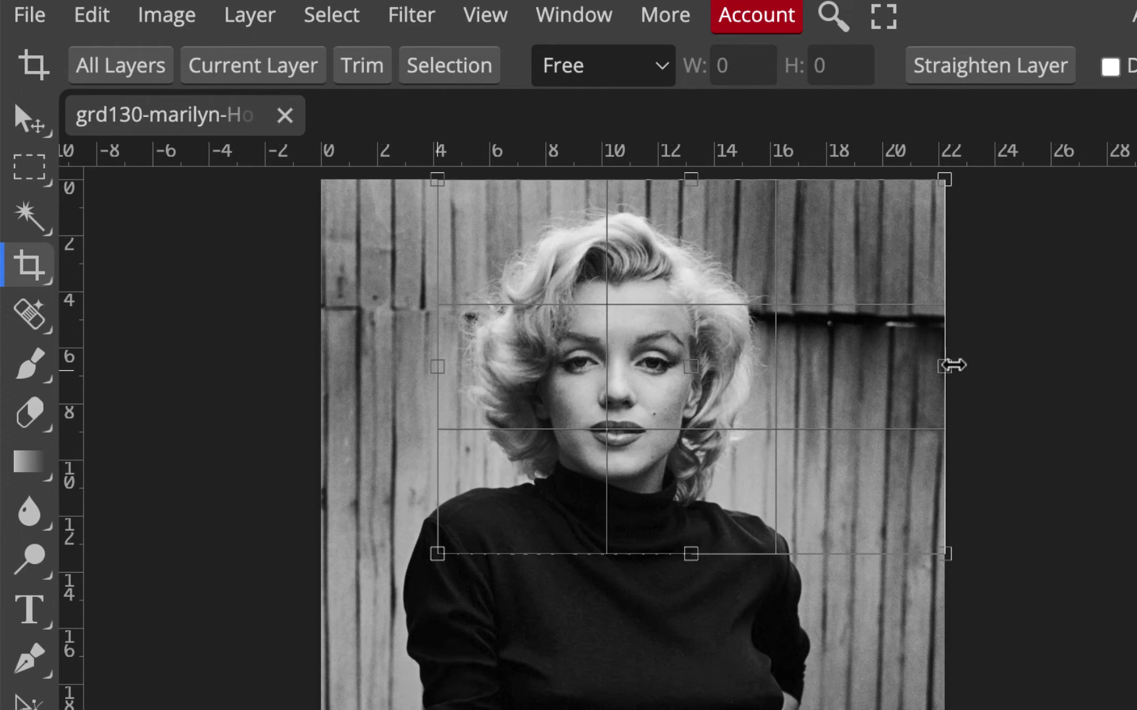
pyautogui.moveTo(952, 366); pyautogui.dragTo(810, 358)
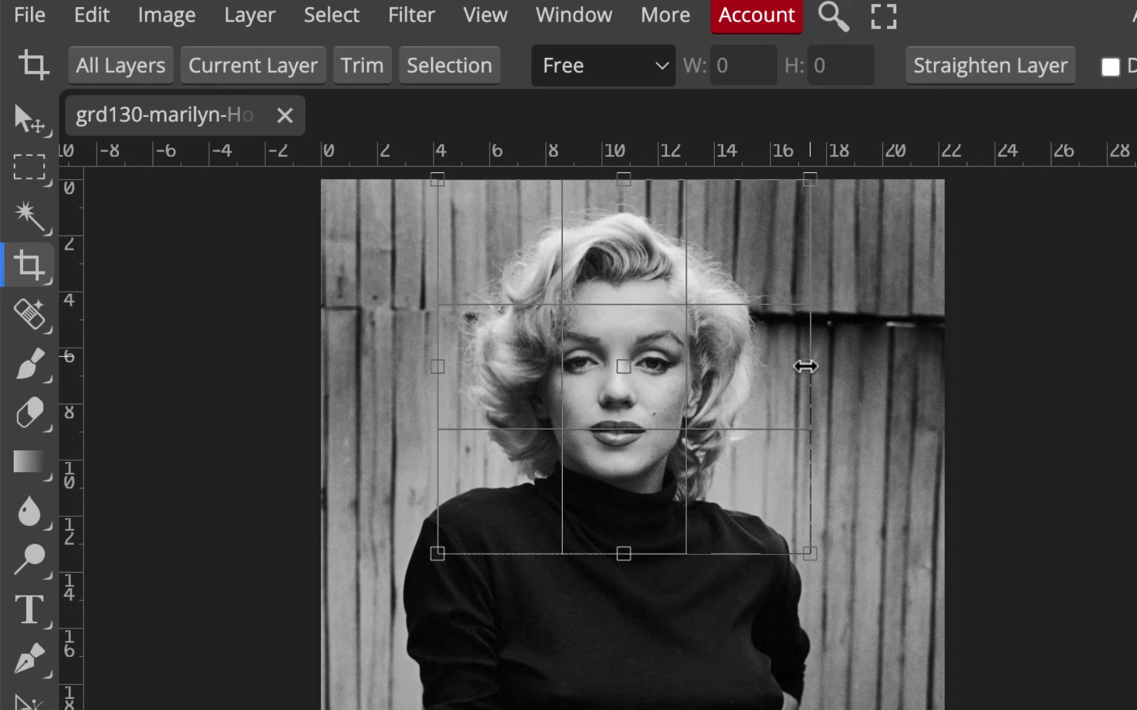
pyautogui.moveTo(623, 555); pyautogui.dragTo(622, 579)
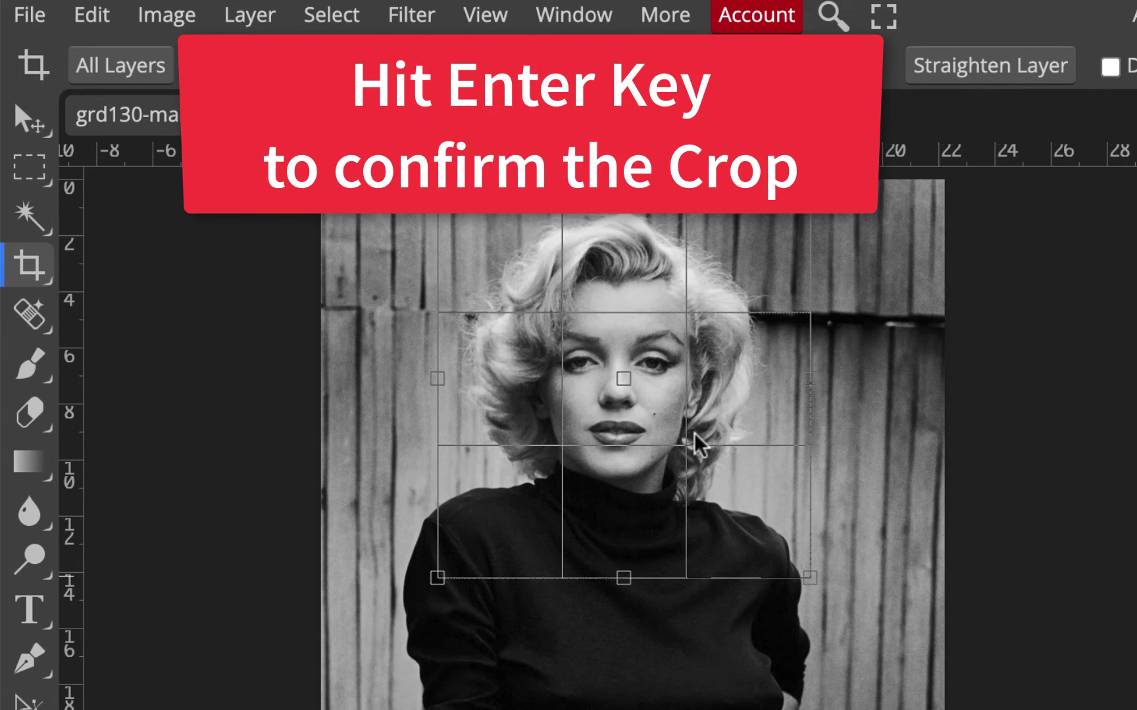
pyautogui.press('Return')
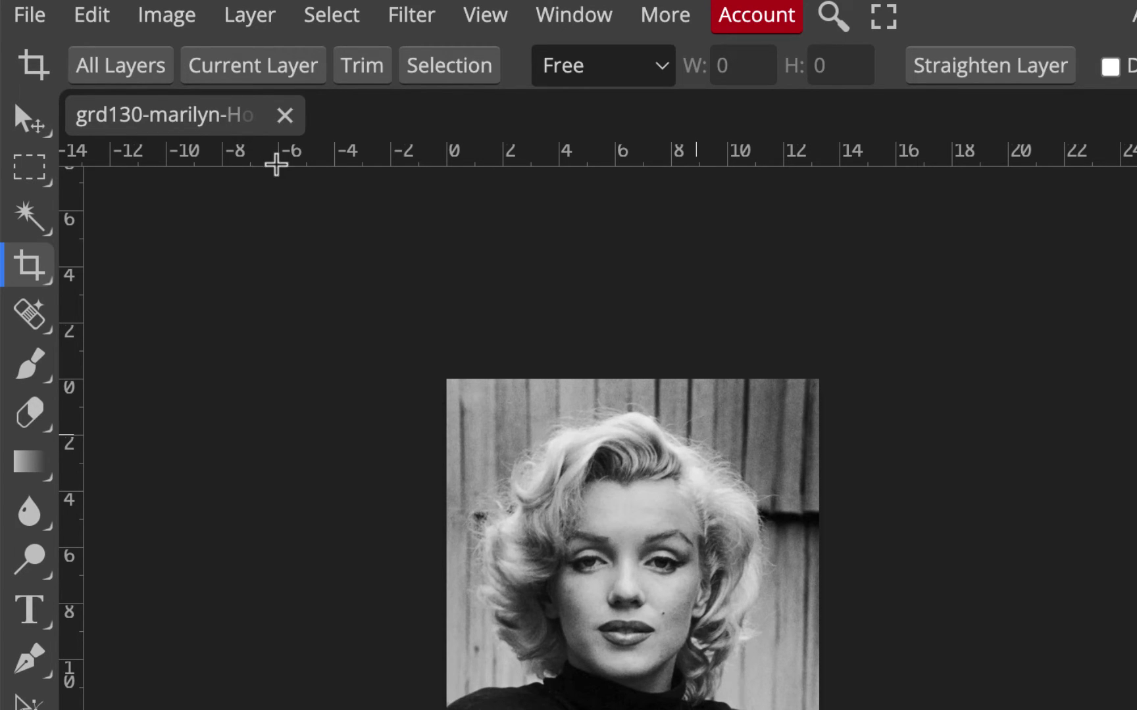
# - Rename the project by removing the grd130- prefix so that its name starts with marilyn
pyautogui.doubleClick(147, 115)
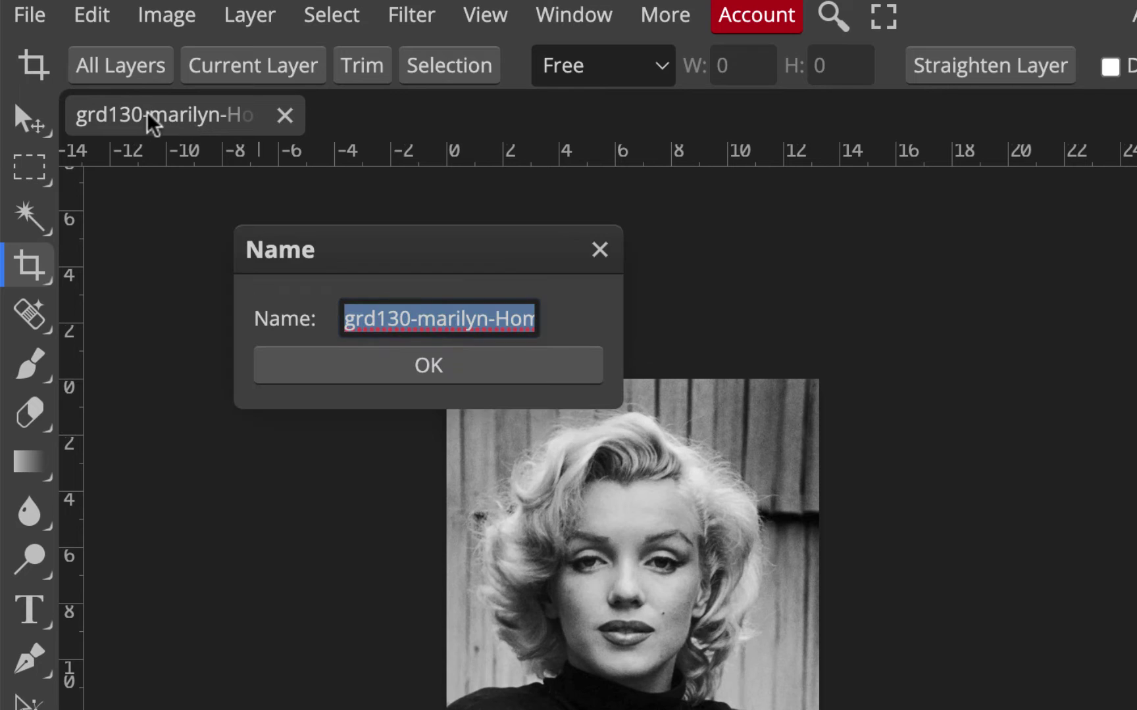
pyautogui.click(451, 322)
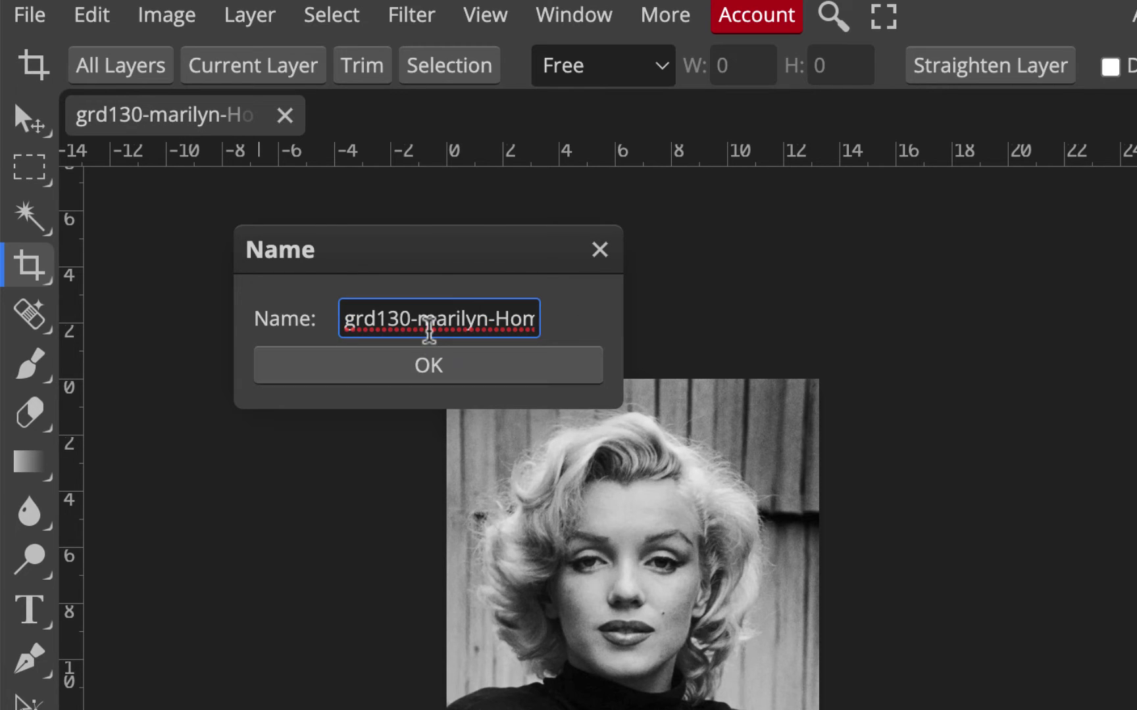
pyautogui.moveTo(417, 319); pyautogui.dragTo(280, 322)
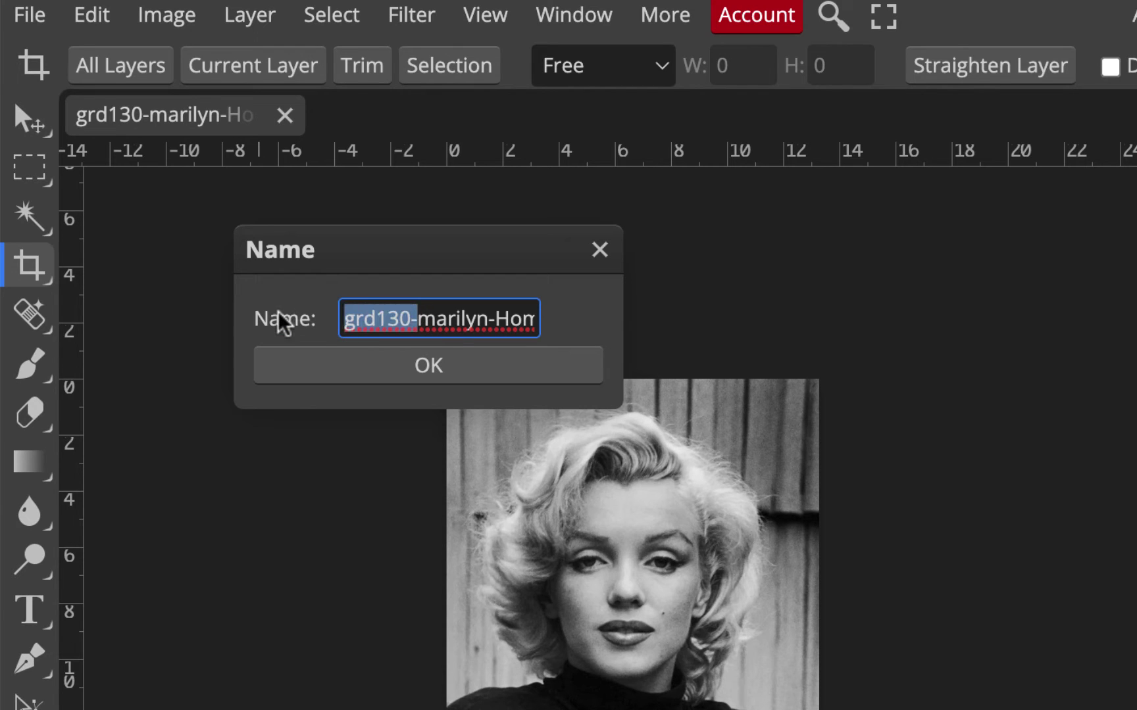
pyautogui.press('BackSpace')
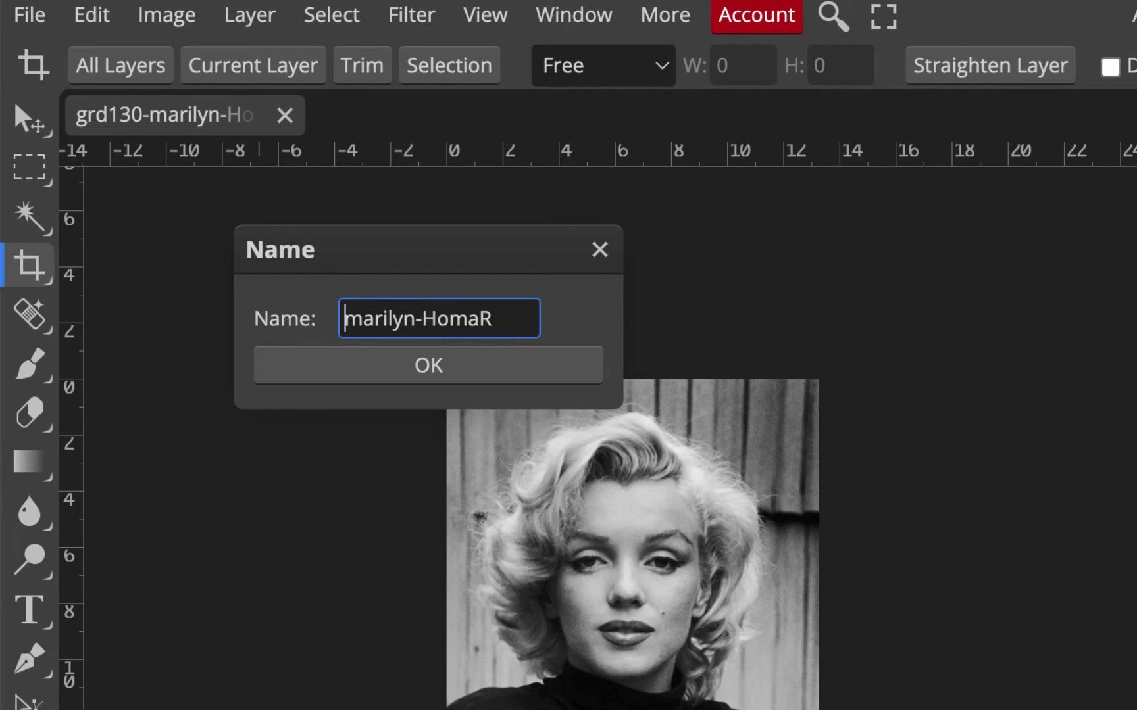
pyautogui.click(430, 367)
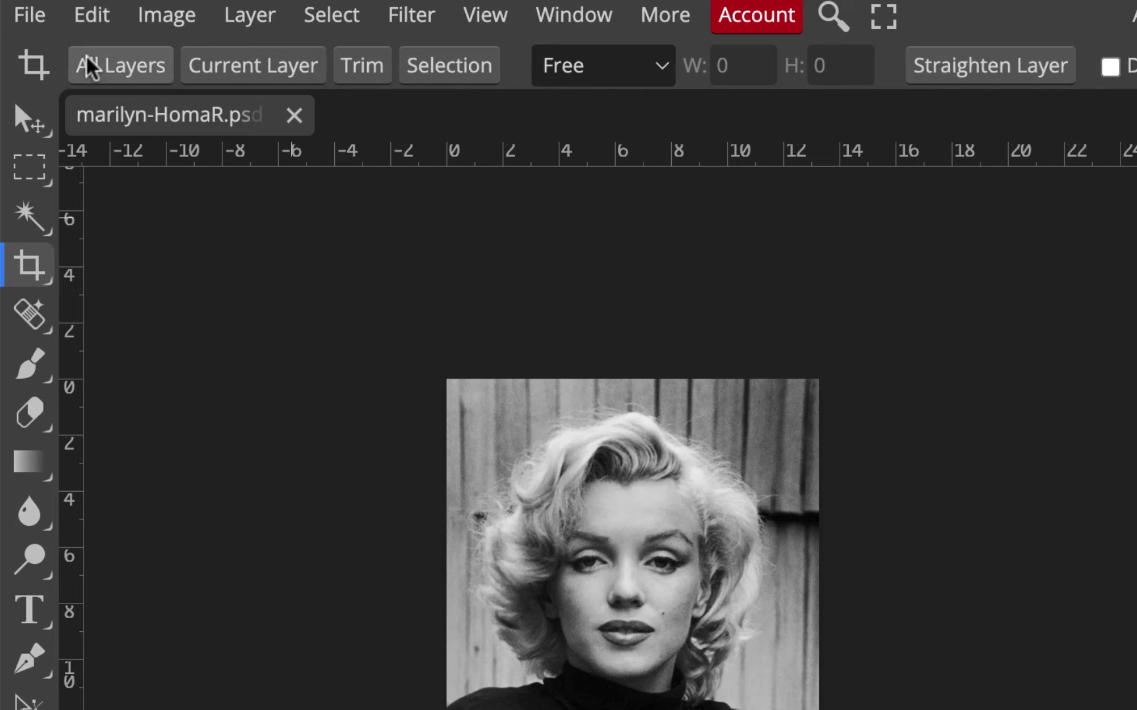
# - Save the project as a PSD in the HistoryGraphicDesign resources folder inside Spring2022 > grd130w1
pyautogui.click(29, 16)
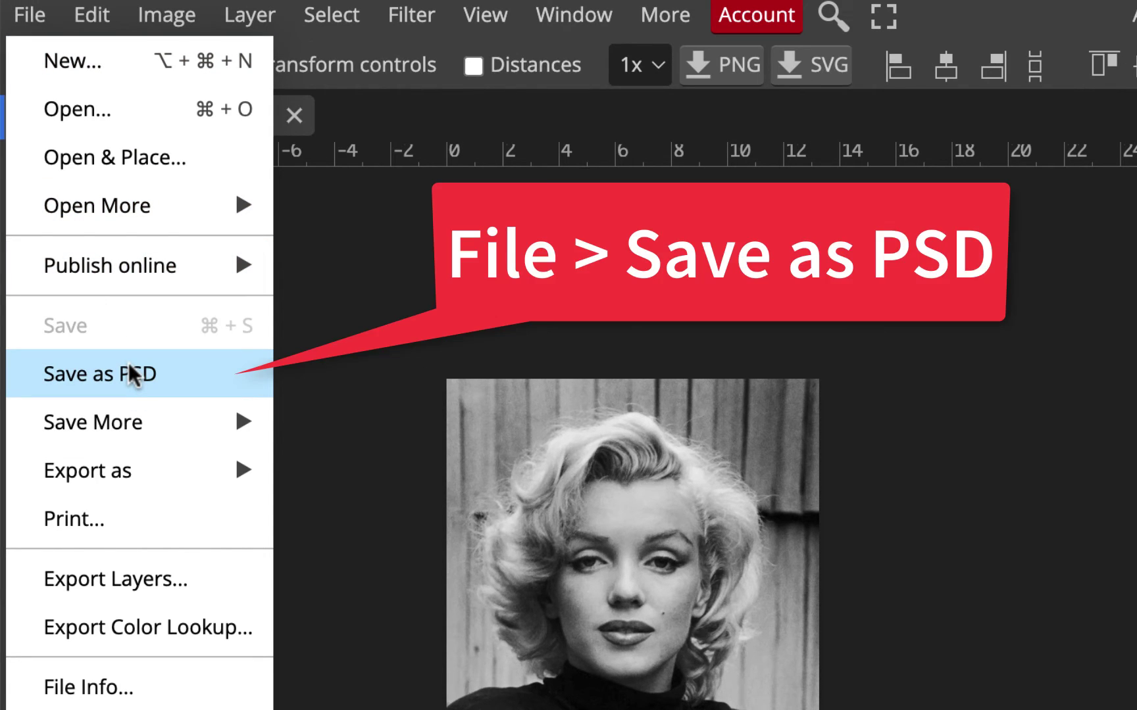
pyautogui.click(131, 375)
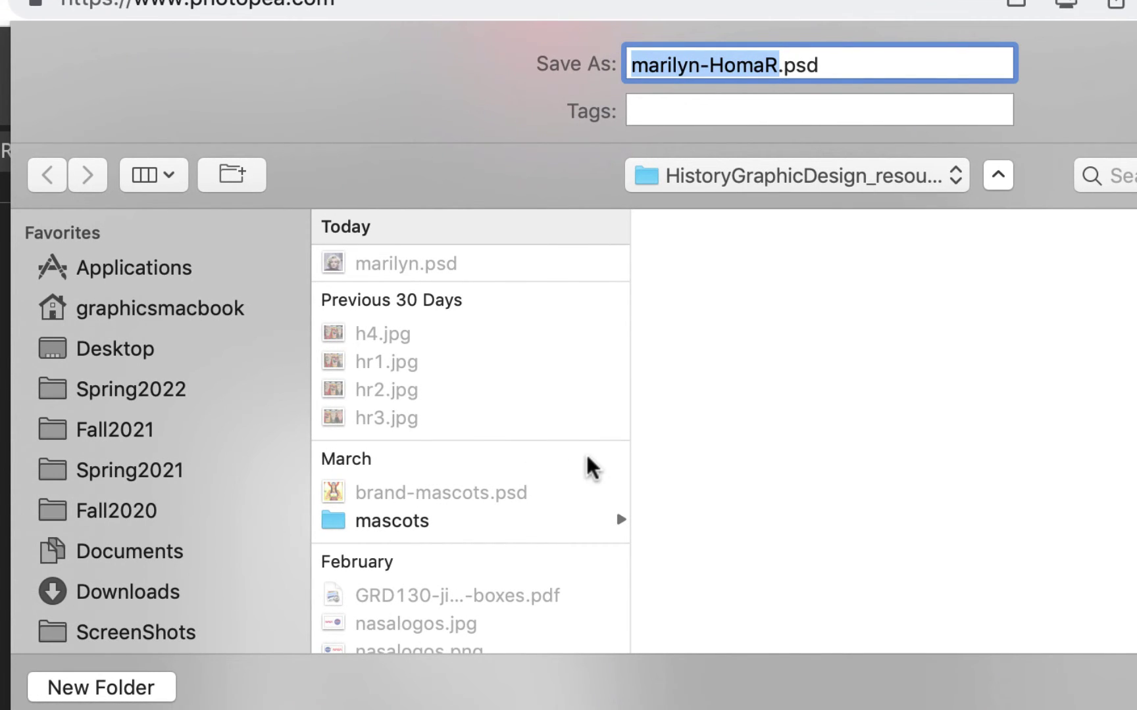
pyautogui.click(185, 391)
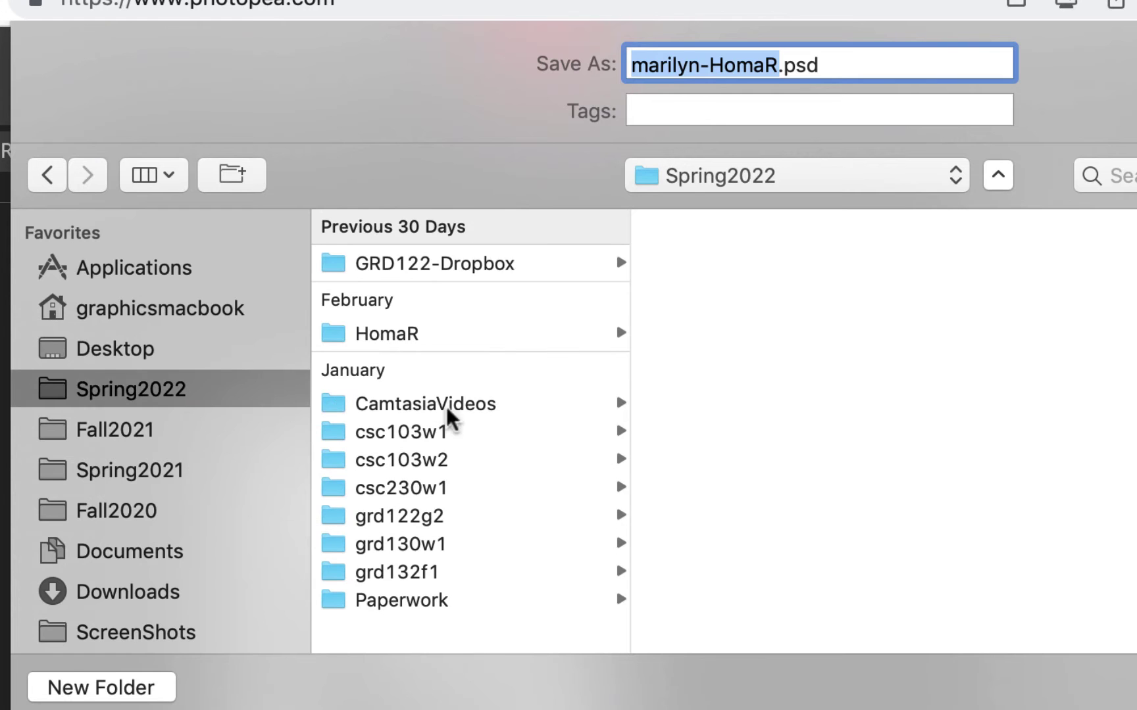
pyautogui.click(444, 543)
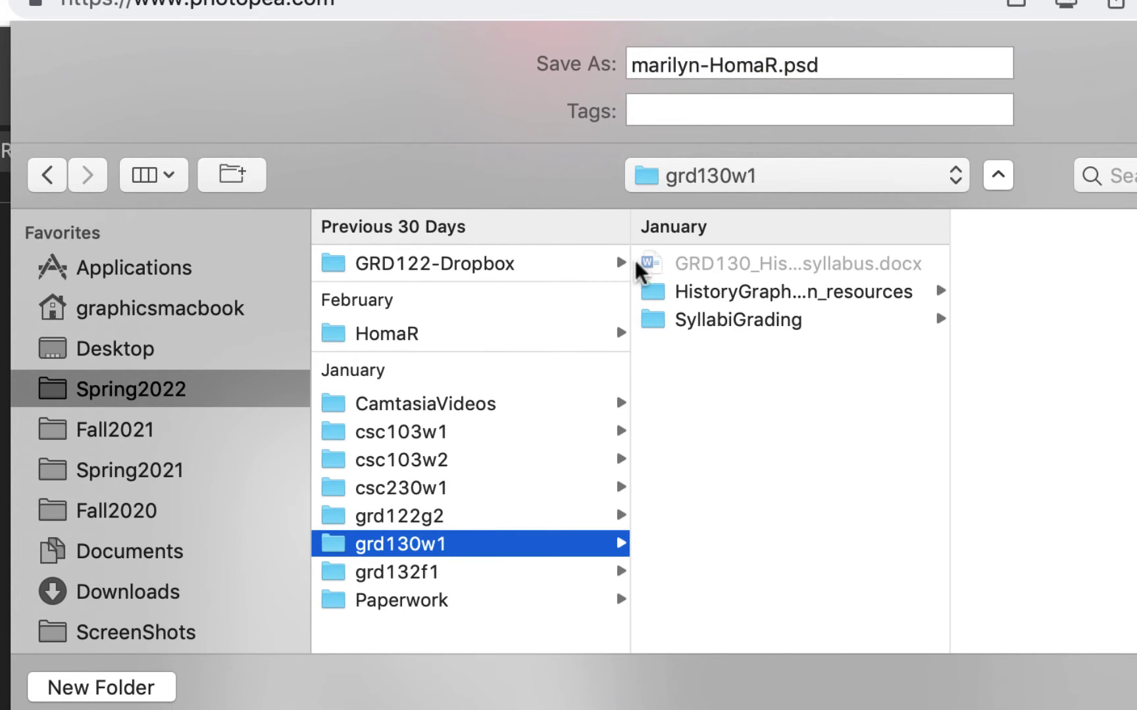
pyautogui.click(803, 294)
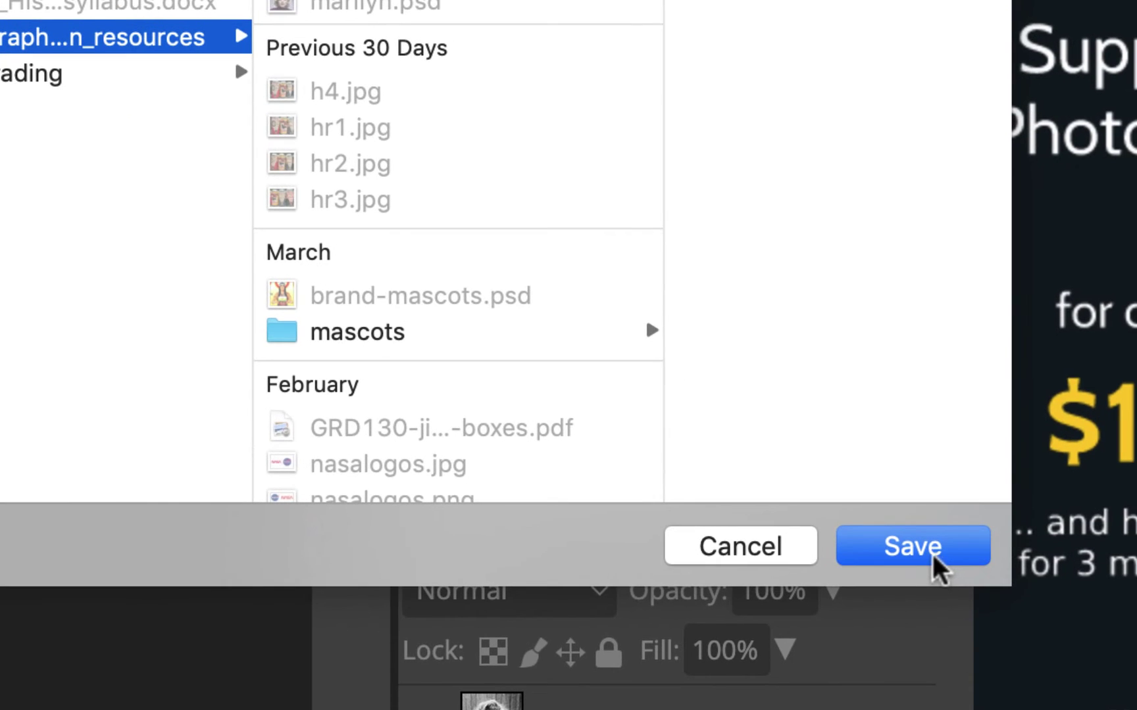
pyautogui.click(933, 553)
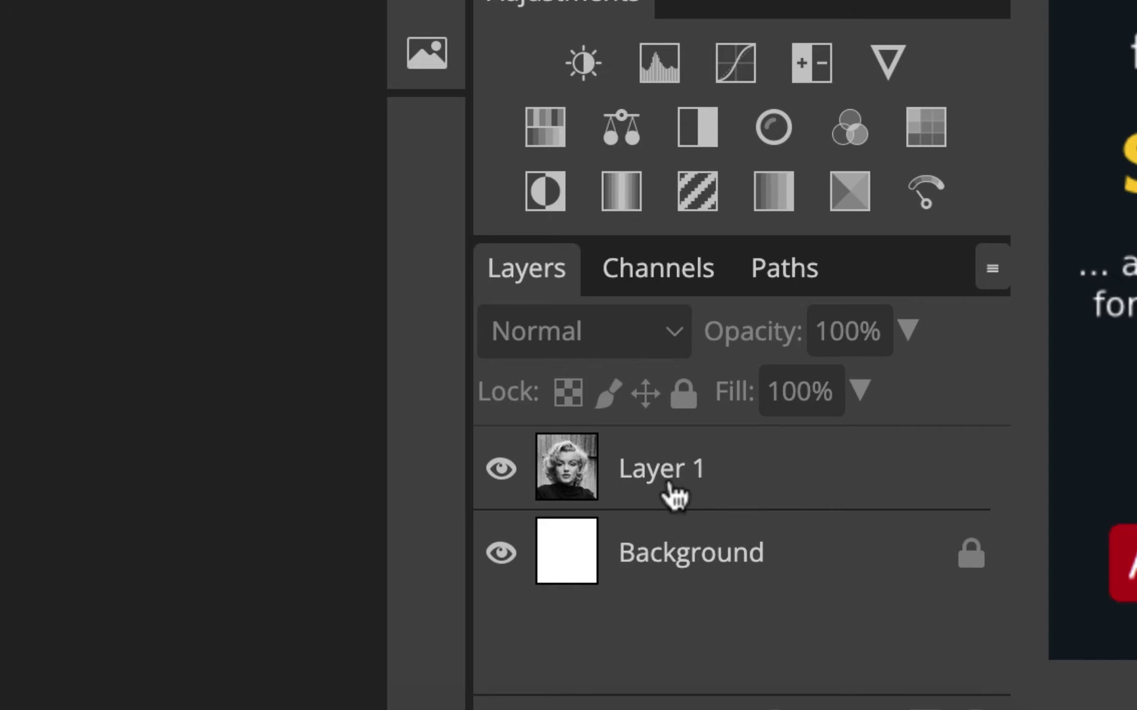
# - Rename the portrait layer, Layer 1, as marilyn bw
pyautogui.doubleClick(672, 491)
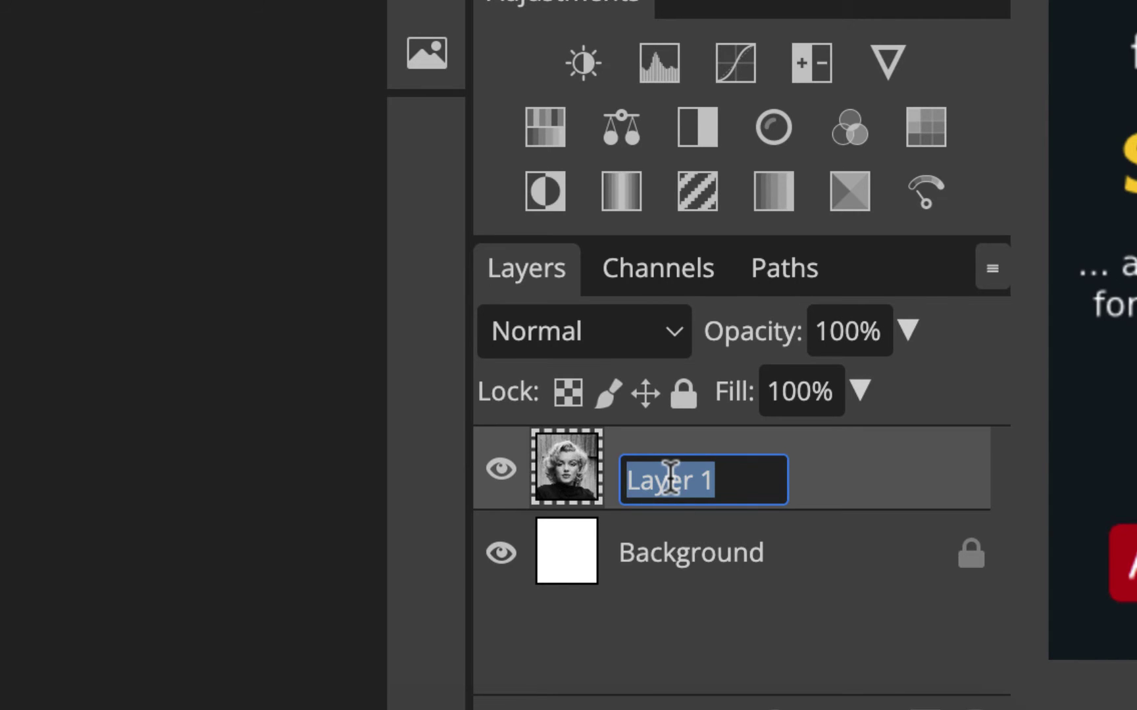
pyautogui.write('maril')
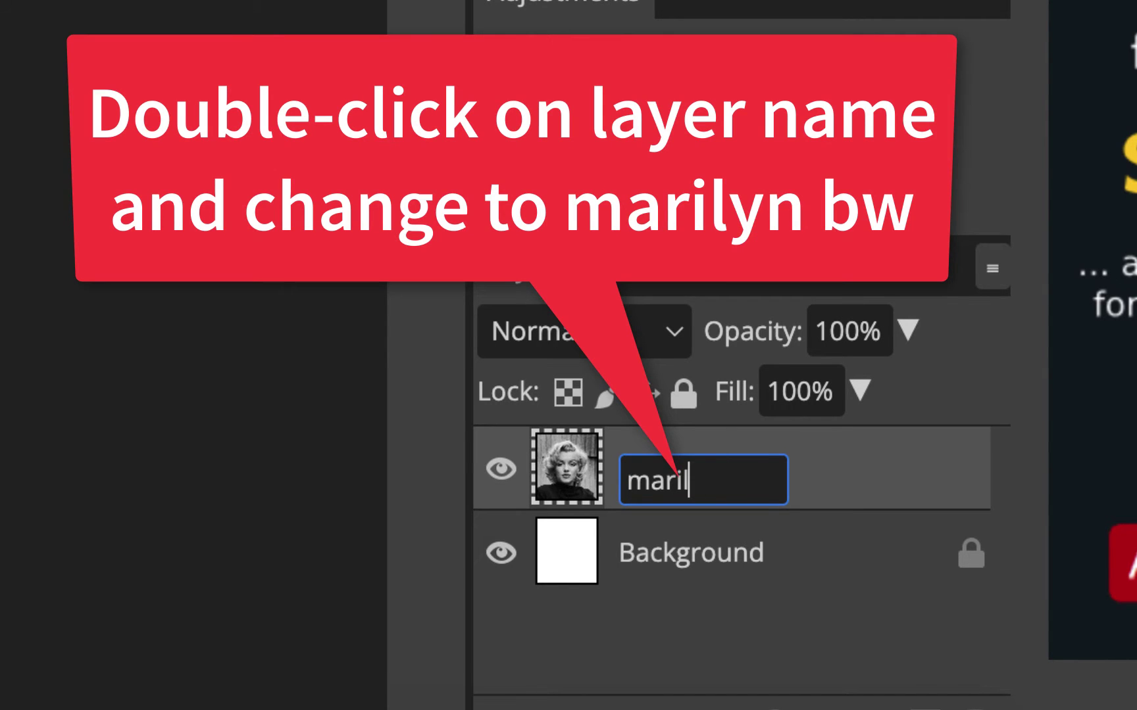
pyautogui.write('yn bw')
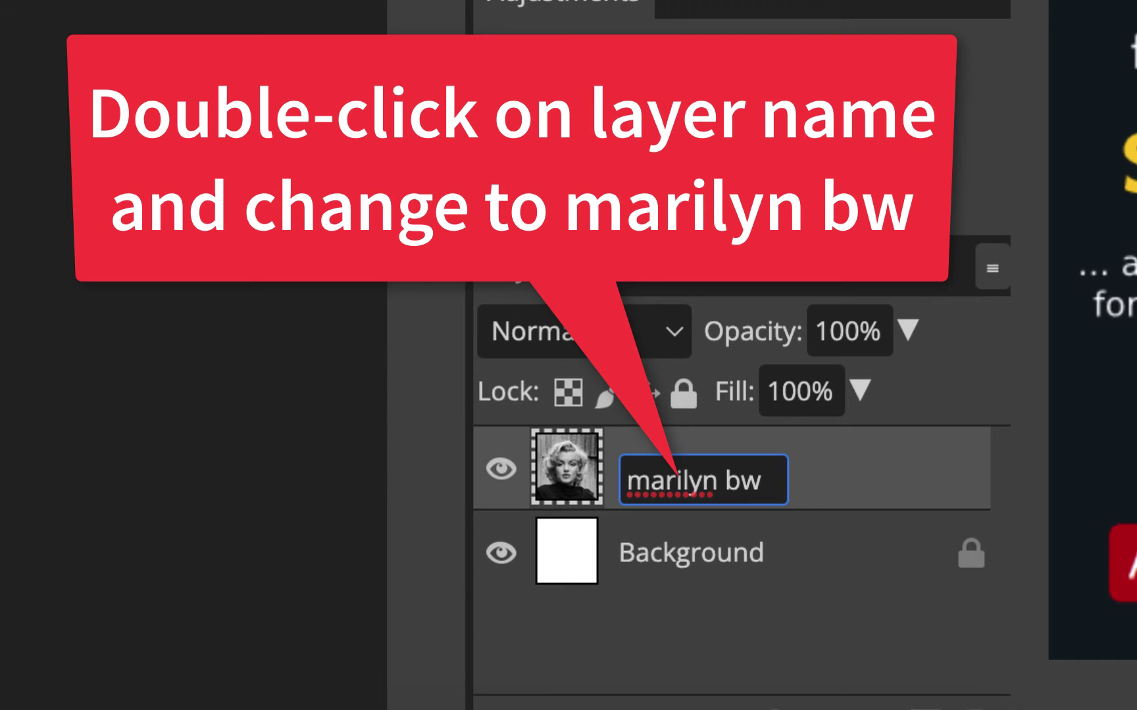
pyautogui.press('Return')
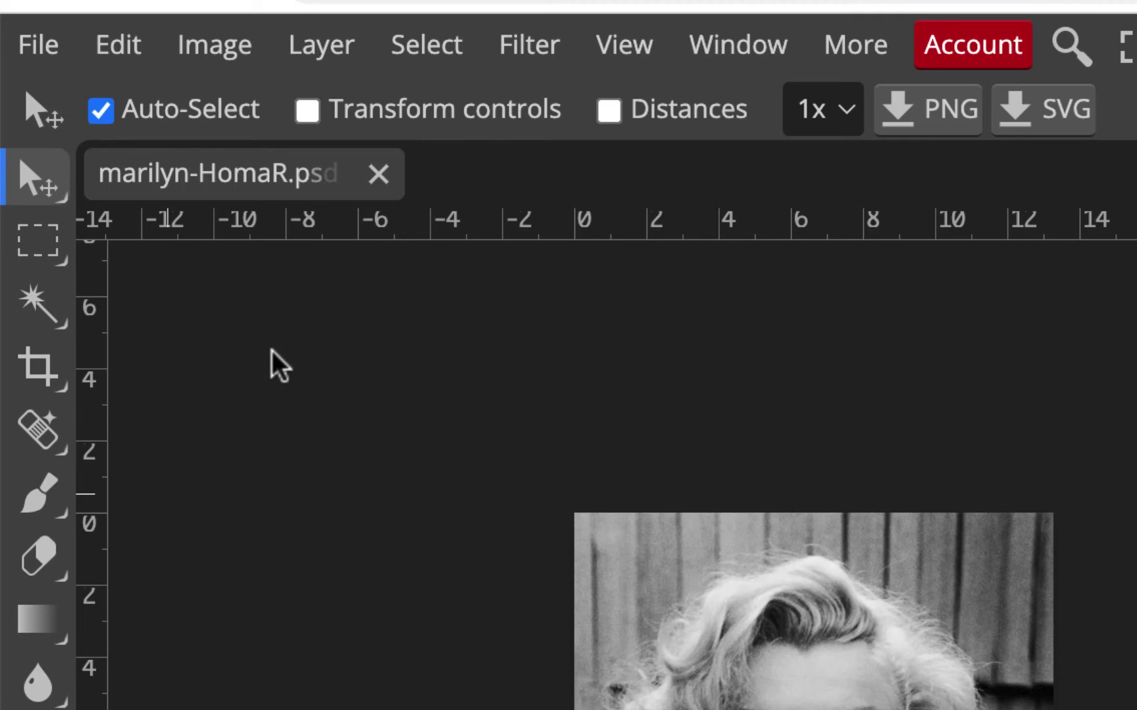
pyautogui.click(41, 50)
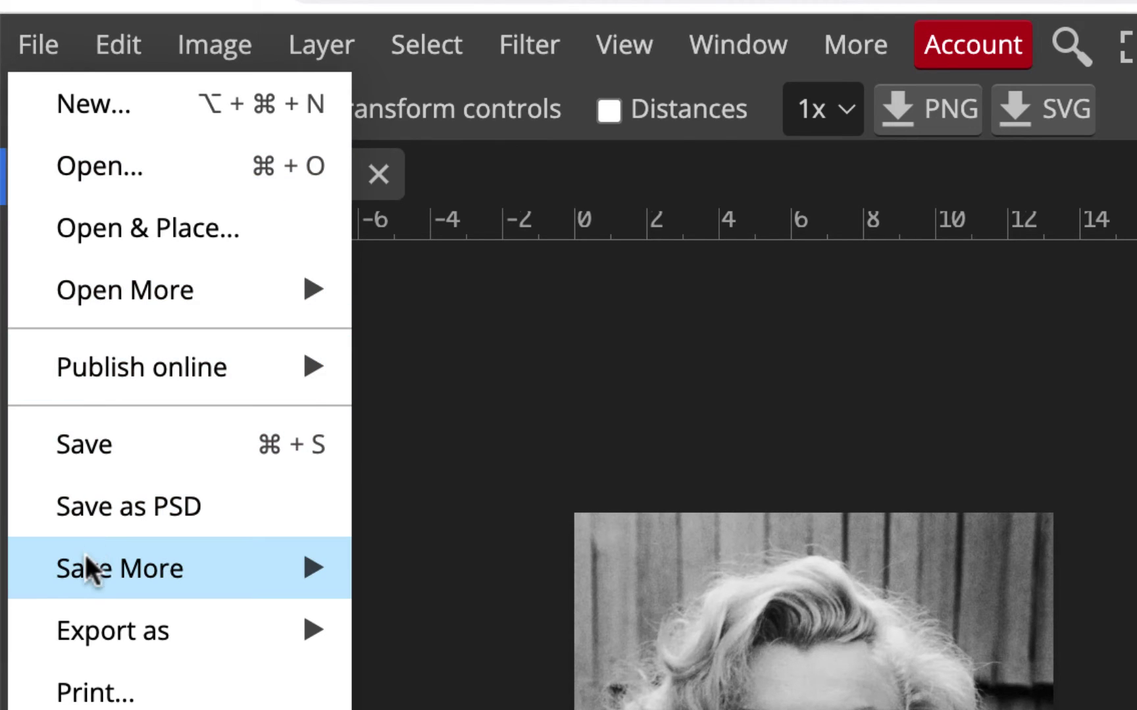
pyautogui.moveTo(84, 556)
pyautogui.click(480, 570)
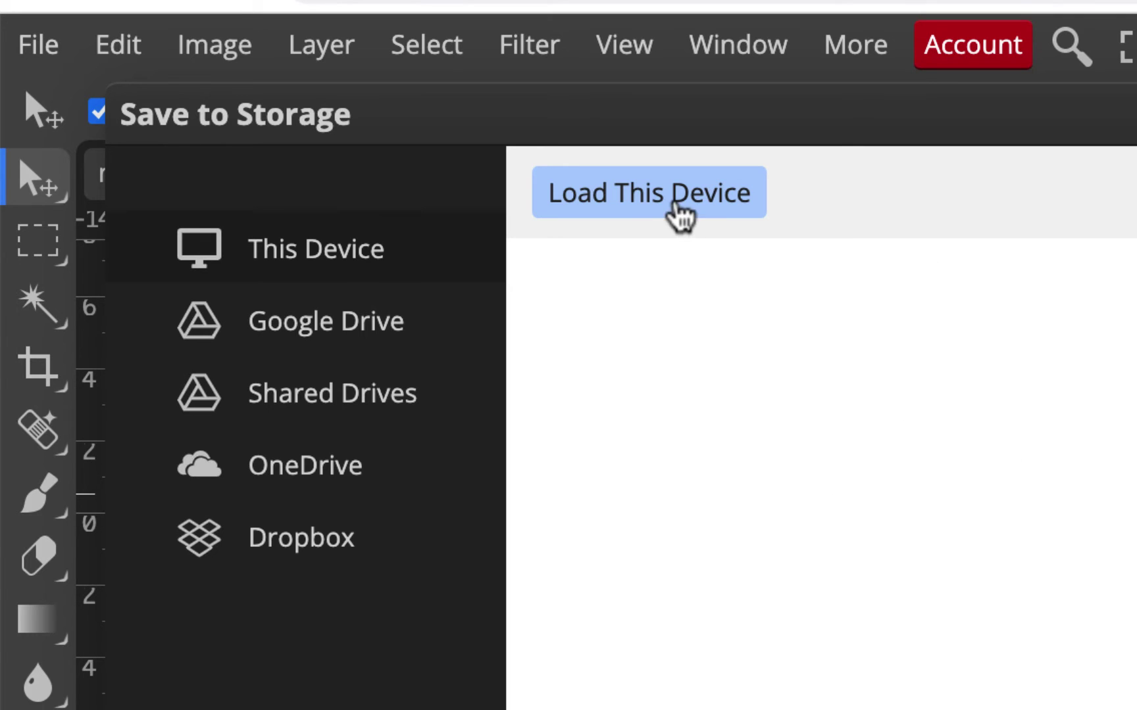
pyautogui.click(375, 341)
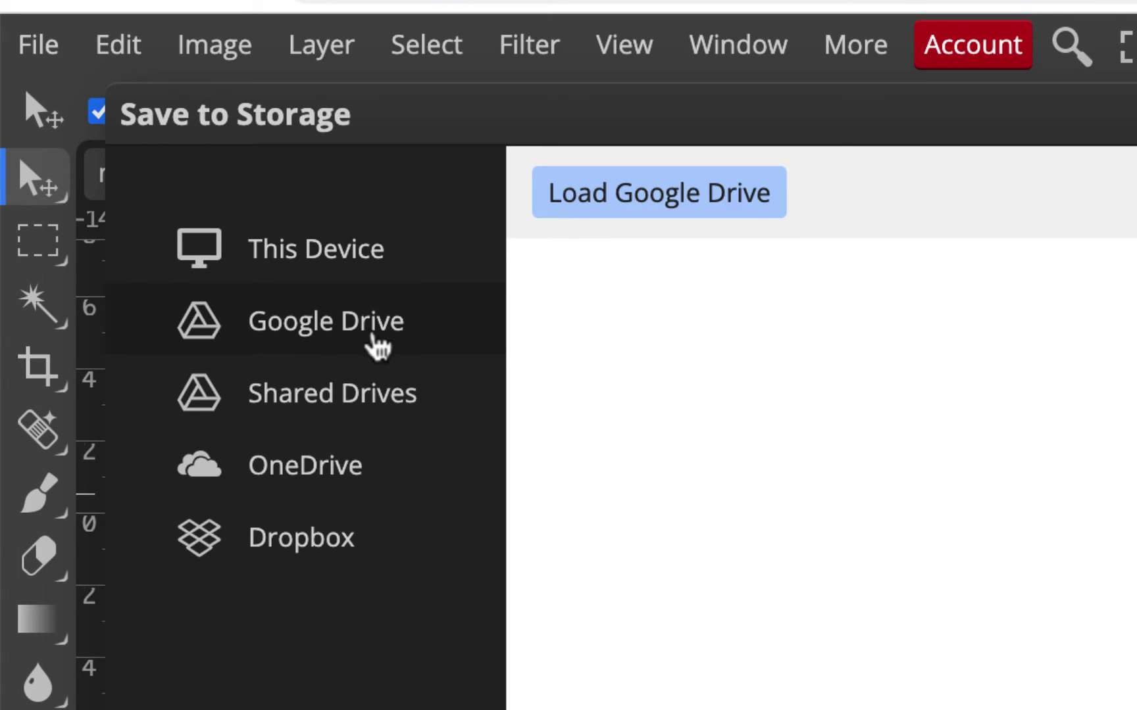
pyautogui.click(723, 192)
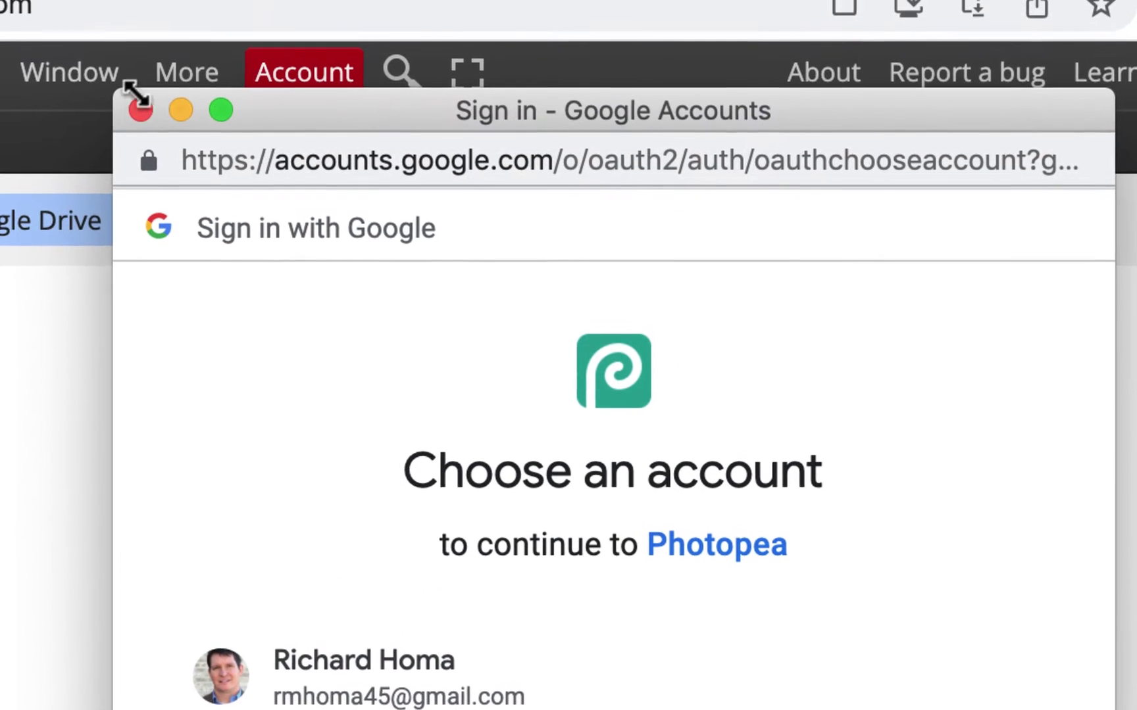
pyautogui.click(142, 111)
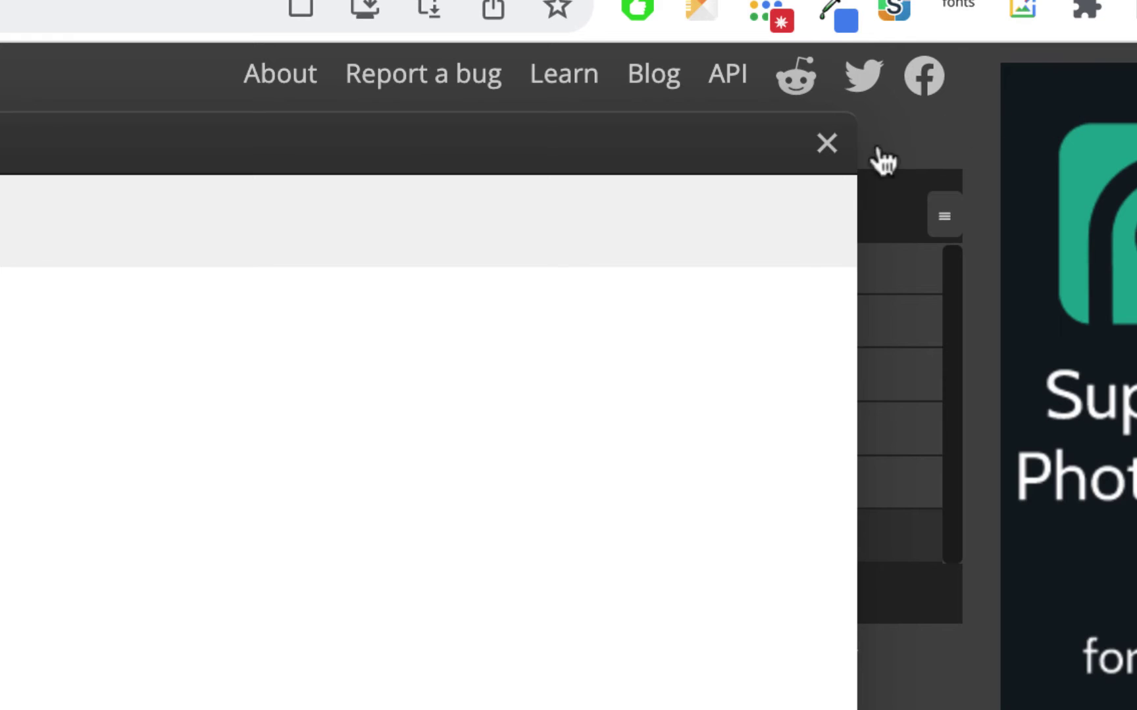
pyautogui.click(827, 145)
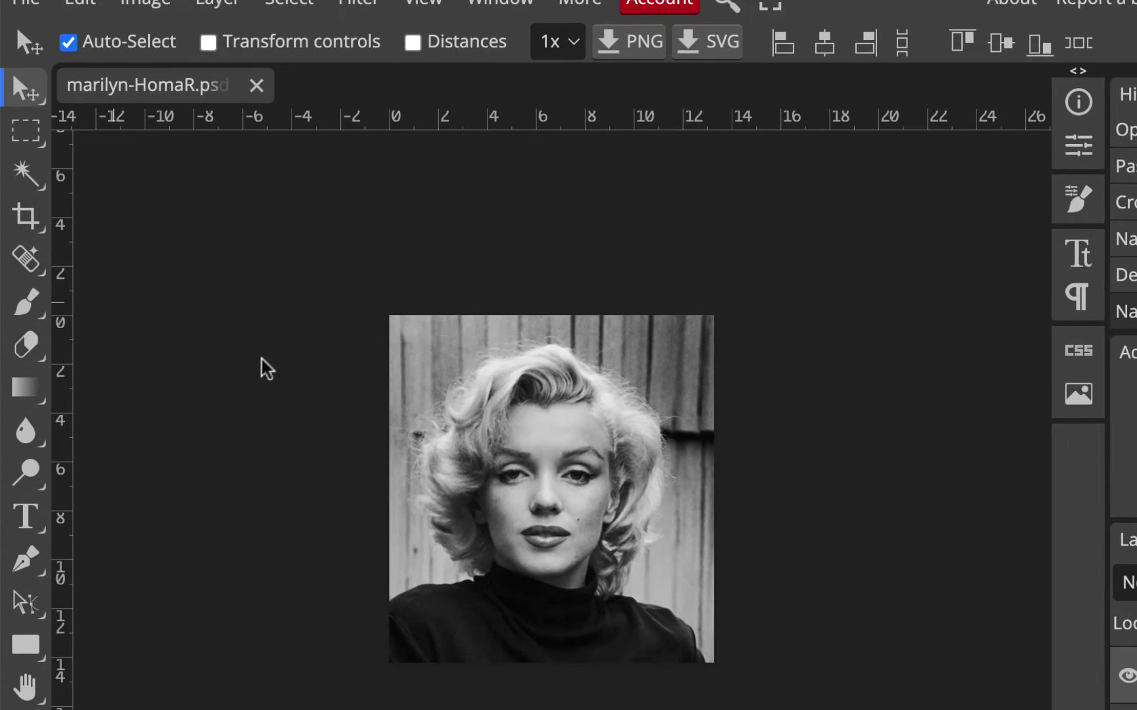
# - Examine the whole portrait at several magnifications, checking the available view commands and zooming in and out around the hair
pyautogui.scroll(-3, 787, 324)
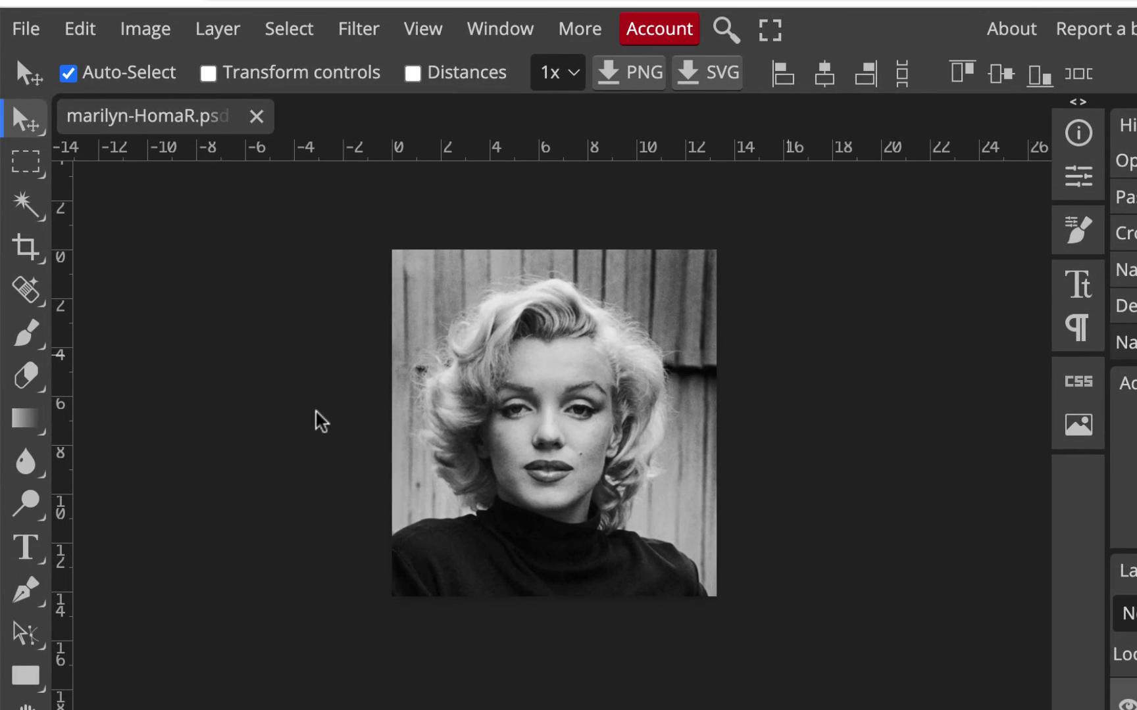
pyautogui.click(423, 29)
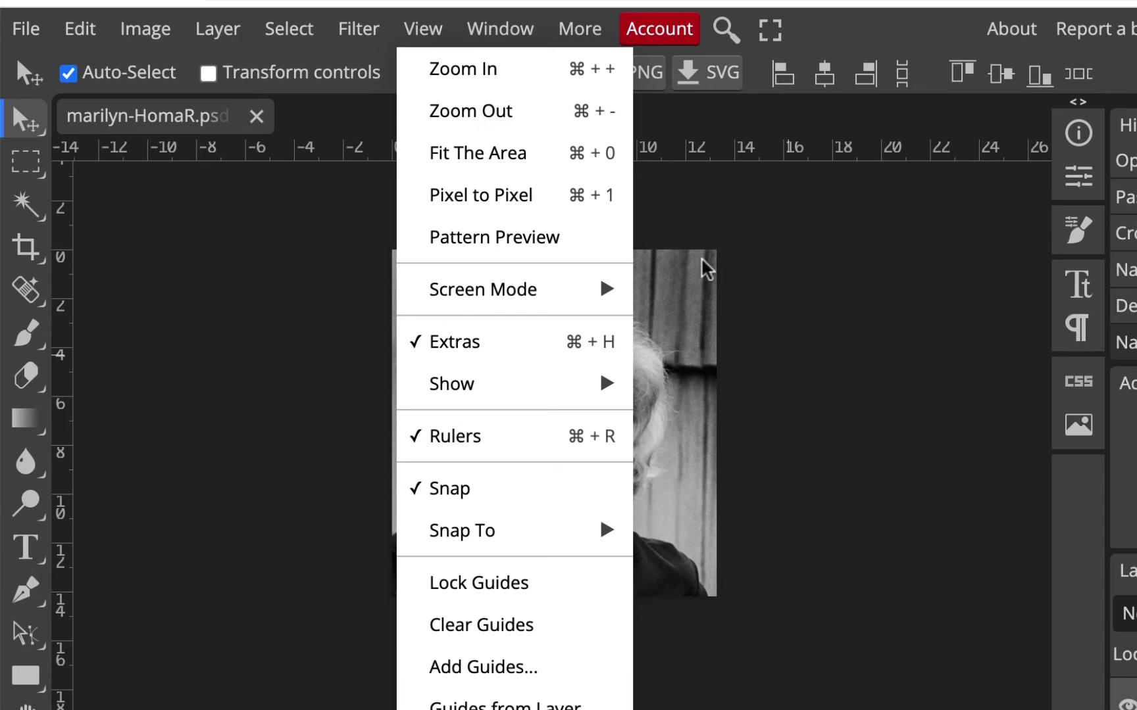
pyautogui.click(827, 300)
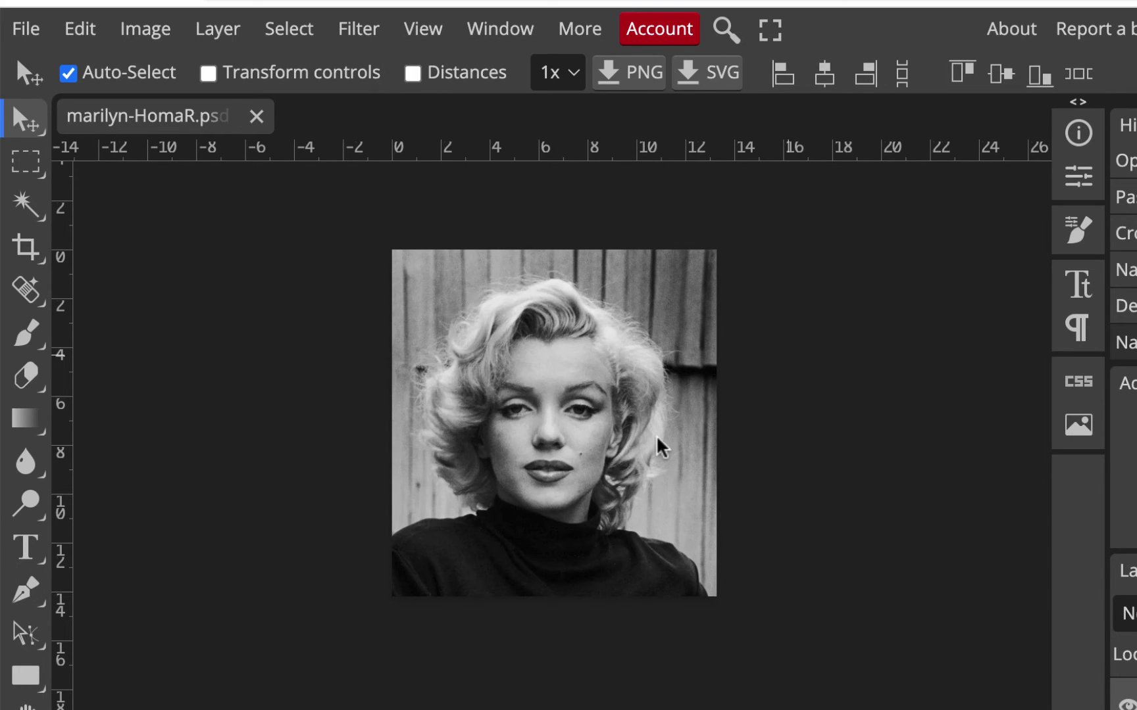
pyautogui.scroll(5, 657, 447)
pyautogui.scroll(-5, 657, 447)
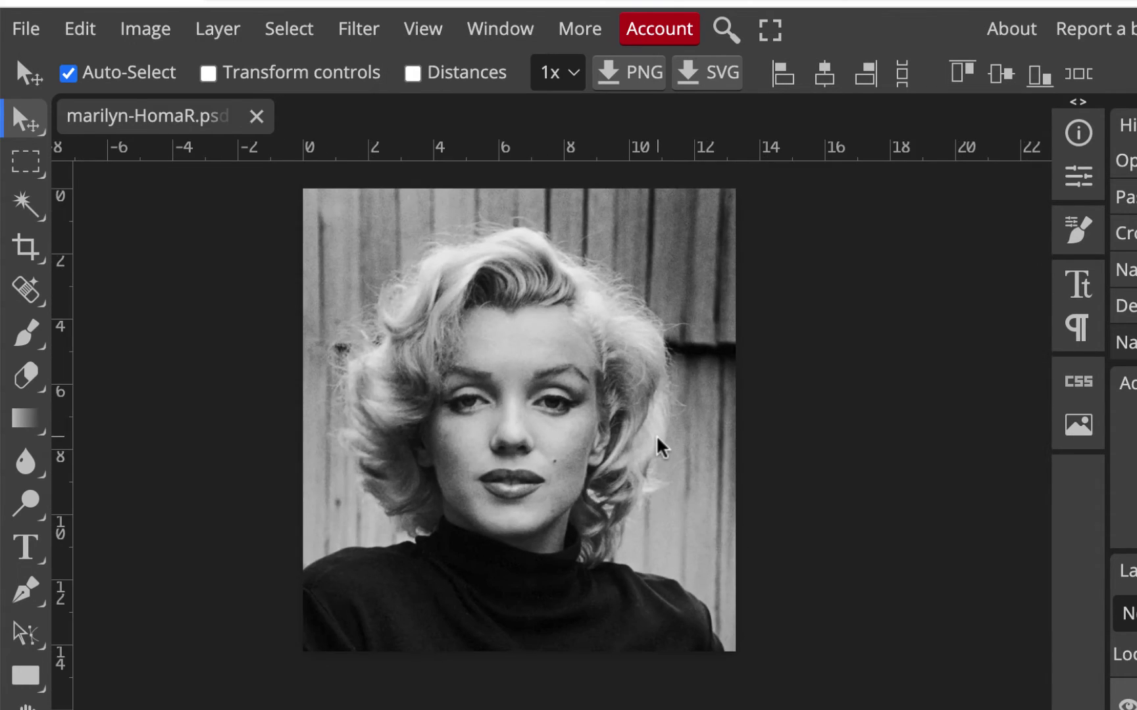
pyautogui.scroll(4, 657, 447)
pyautogui.scroll(-5, 658, 446)
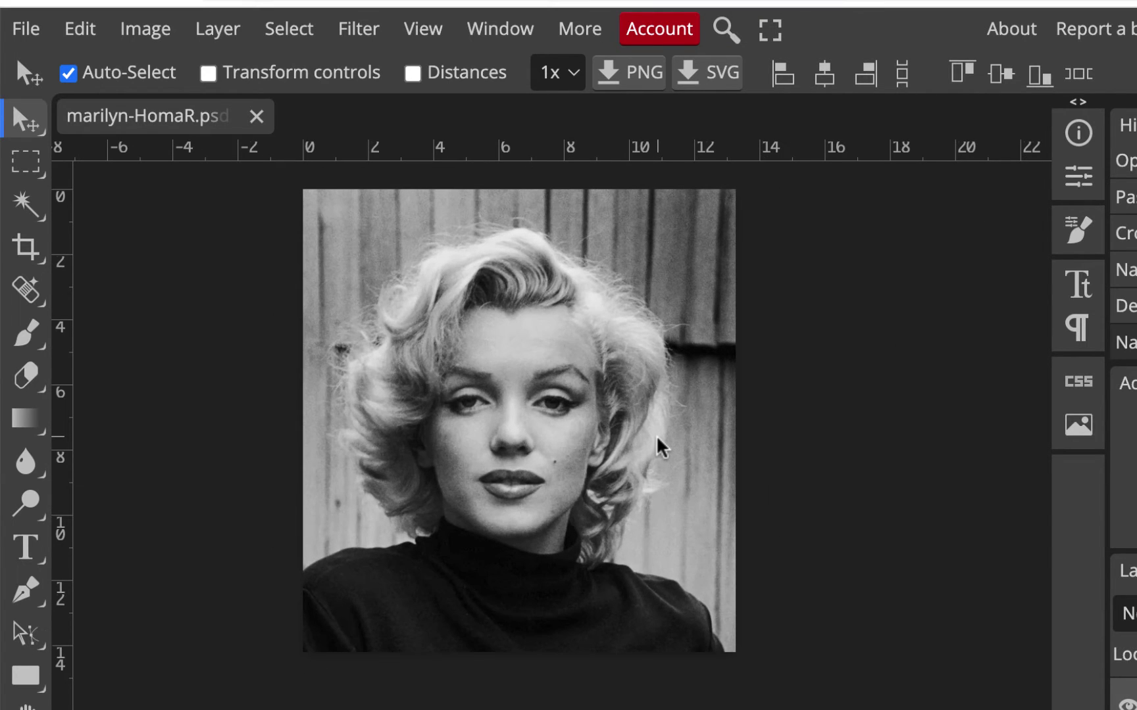
pyautogui.scroll(1, 658, 441)
pyautogui.scroll(-1, 658, 441)
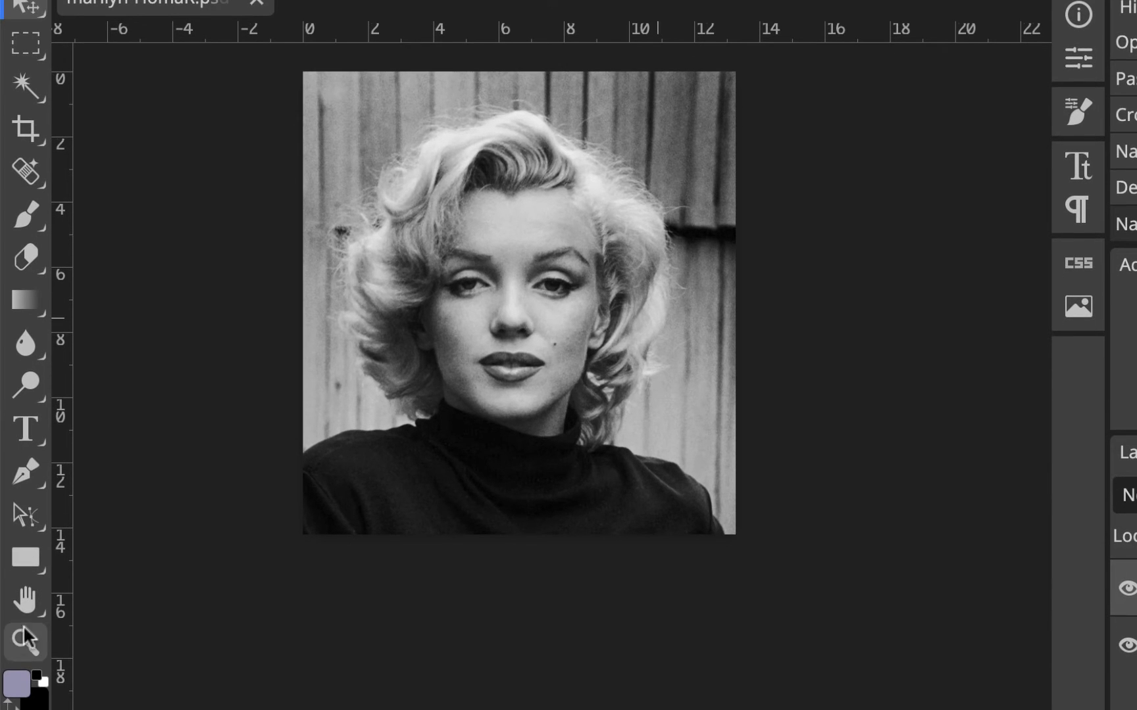
# - Examine the forehead, lips and dark turtleneck up close with the Zoom tool, alternating between enlarged and reduced views
pyautogui.click(15, 646)
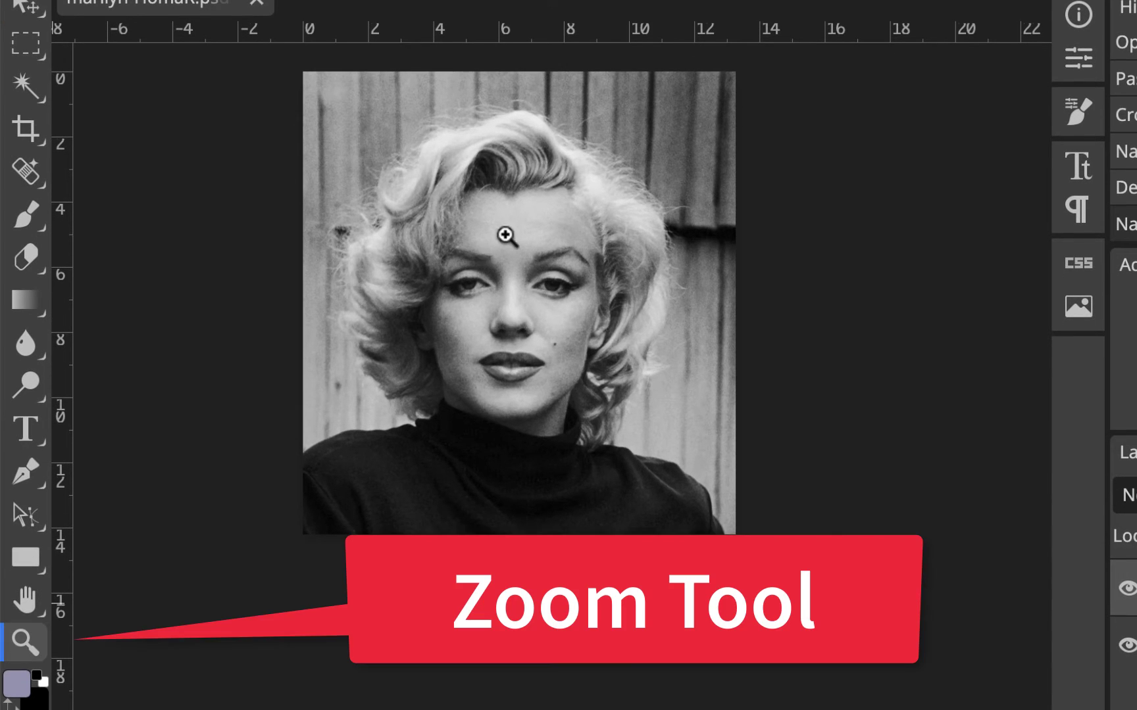
pyautogui.click(519, 224)
pyautogui.click(519, 223)
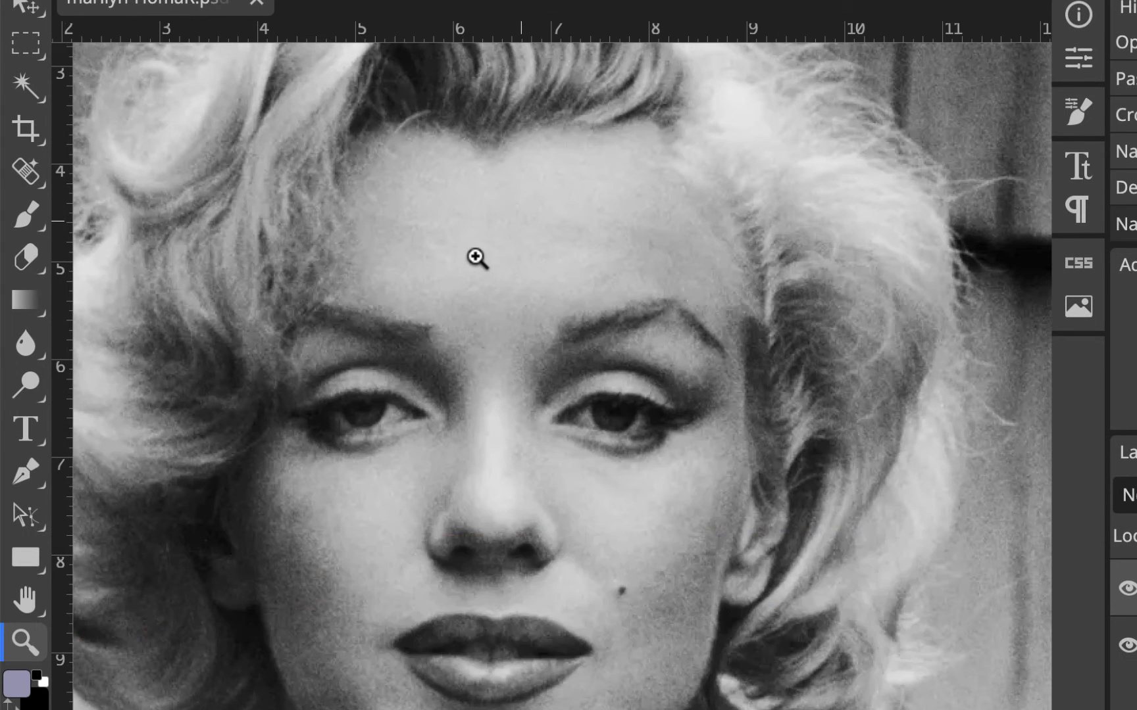
pyautogui.keyDown('alt'); pyautogui.click(476, 258); pyautogui.keyUp('alt')
pyautogui.keyDown('alt'); pyautogui.click(477, 258); pyautogui.keyUp('alt')
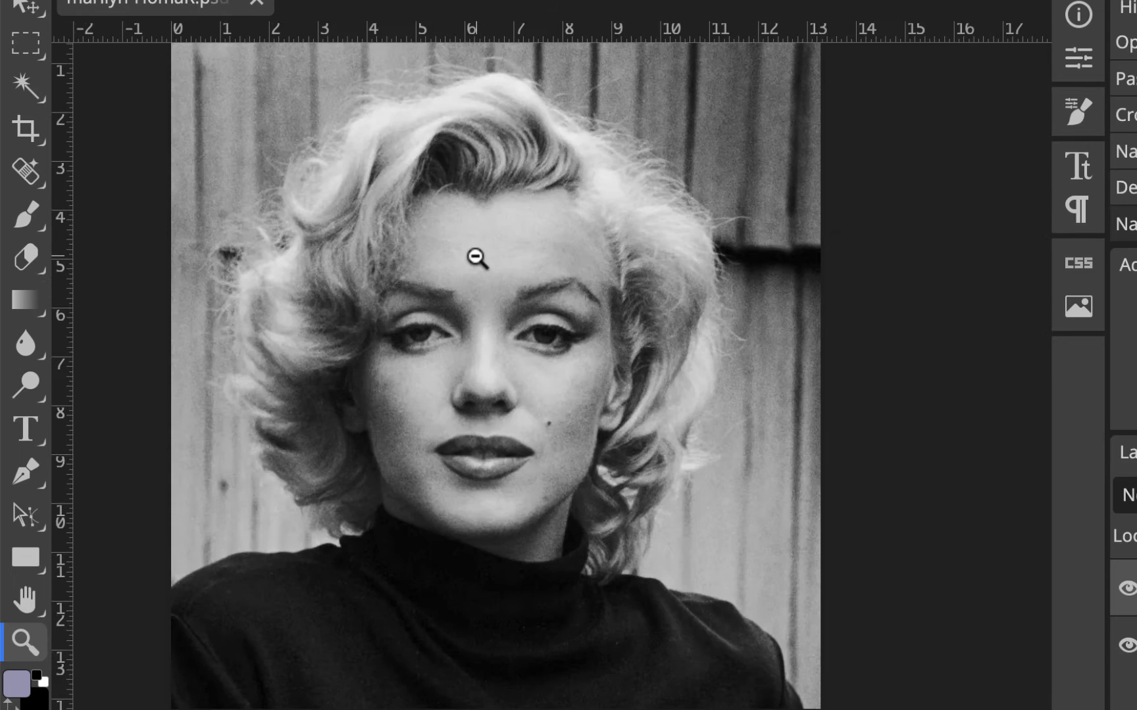
pyautogui.keyDown('alt'); pyautogui.click(476, 258); pyautogui.keyUp('alt')
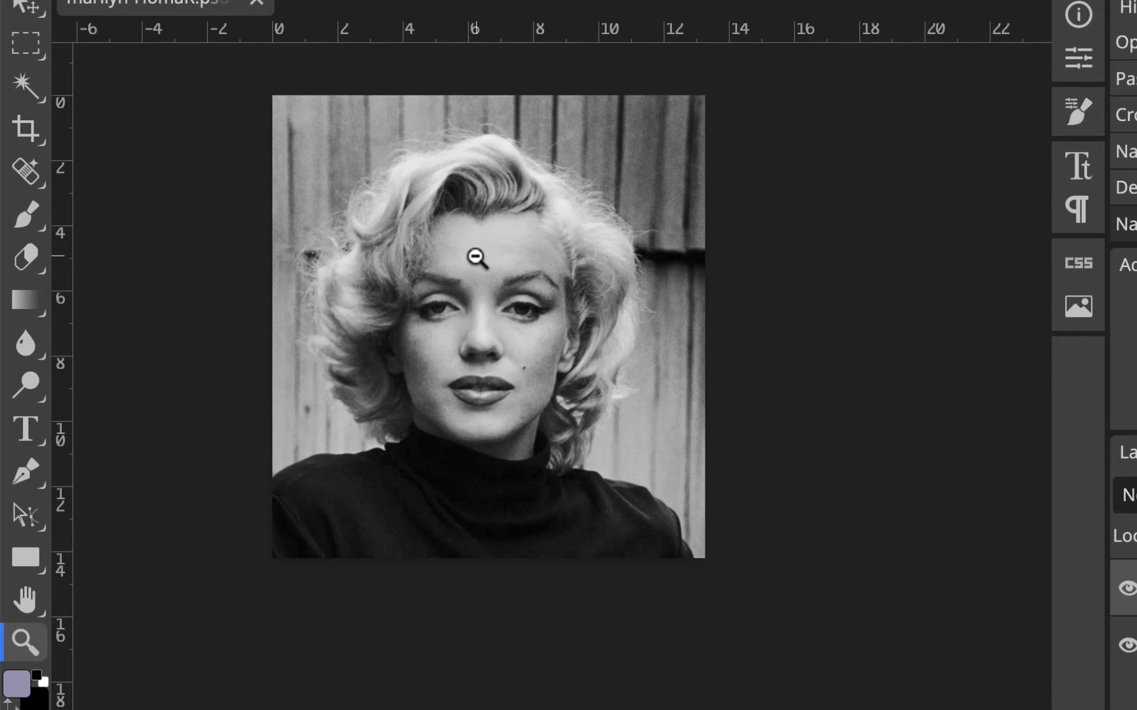
pyautogui.click(478, 396)
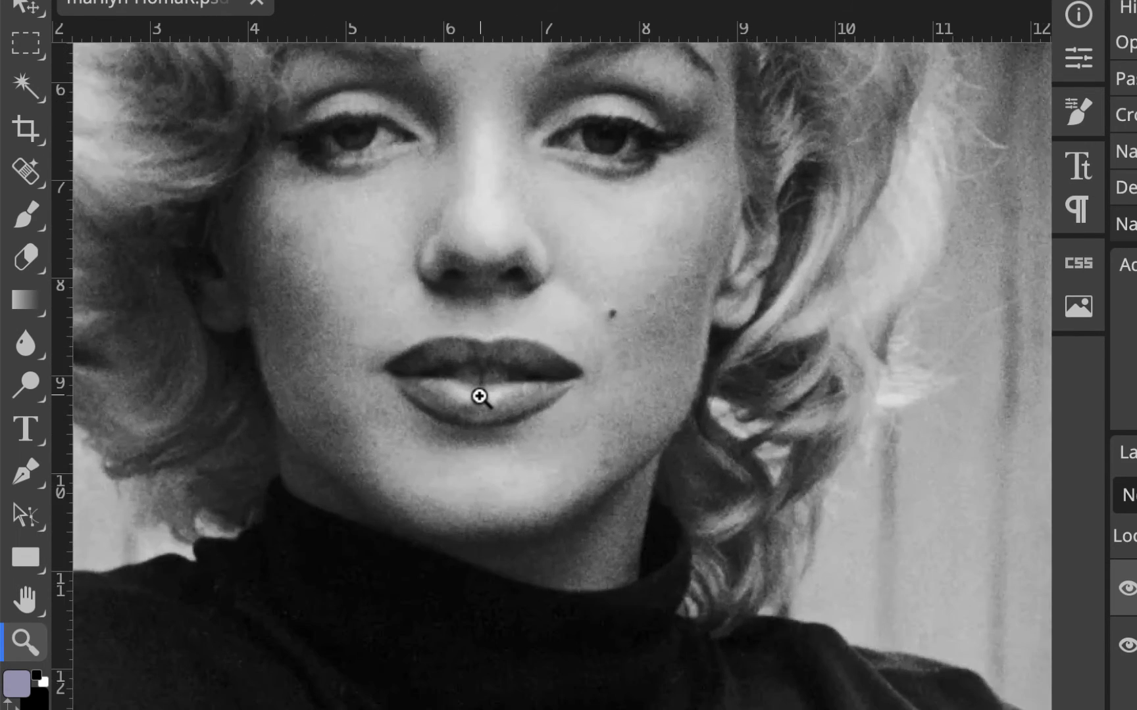
pyautogui.keyDown('alt'); pyautogui.click(478, 396); pyautogui.keyUp('alt')
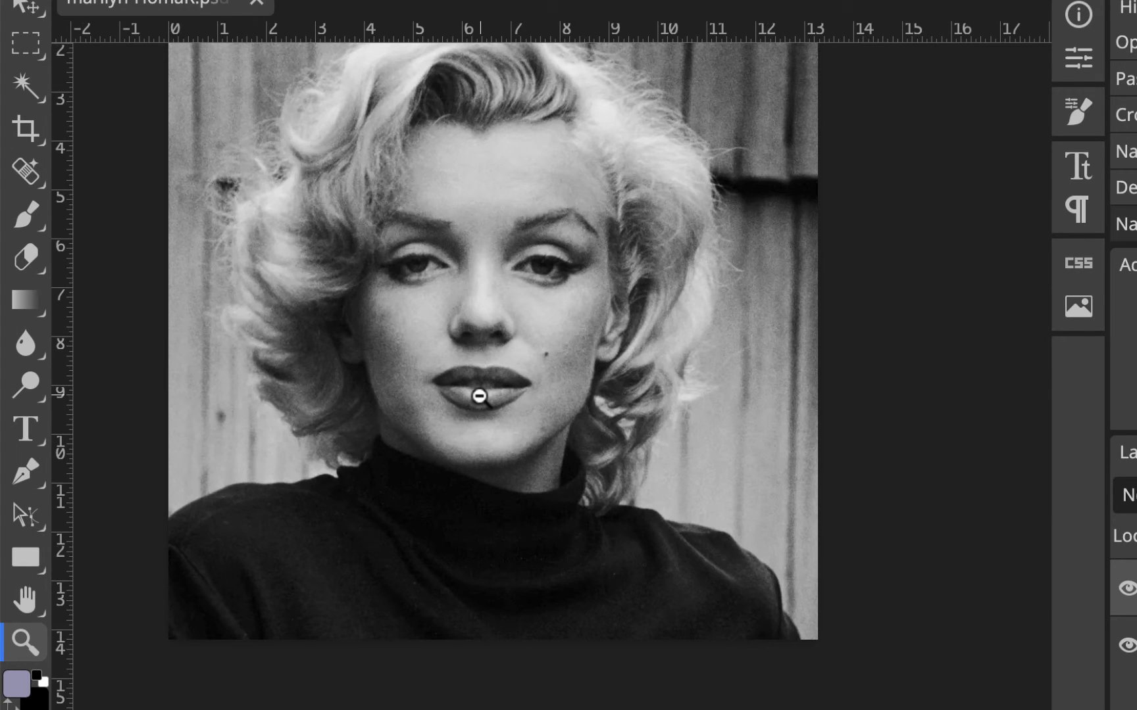
pyautogui.keyDown('alt'); pyautogui.click(479, 396); pyautogui.keyUp('alt')
pyautogui.keyDown('alt'); pyautogui.click(453, 535); pyautogui.keyUp('alt')
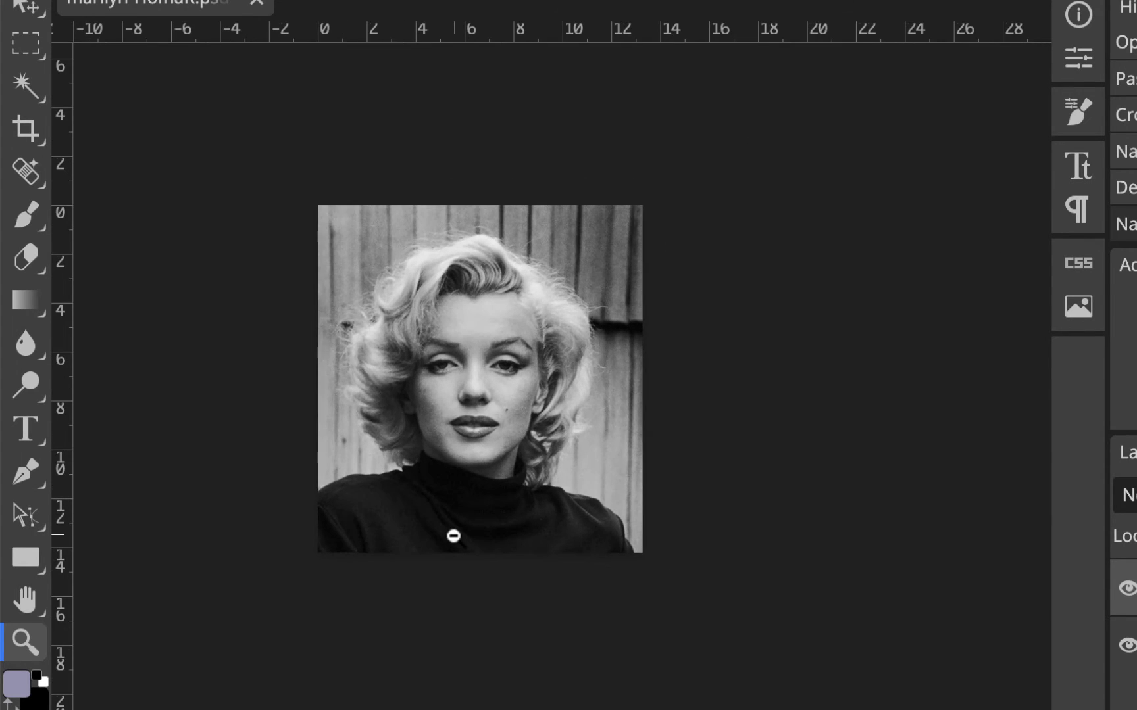
pyautogui.click(452, 535)
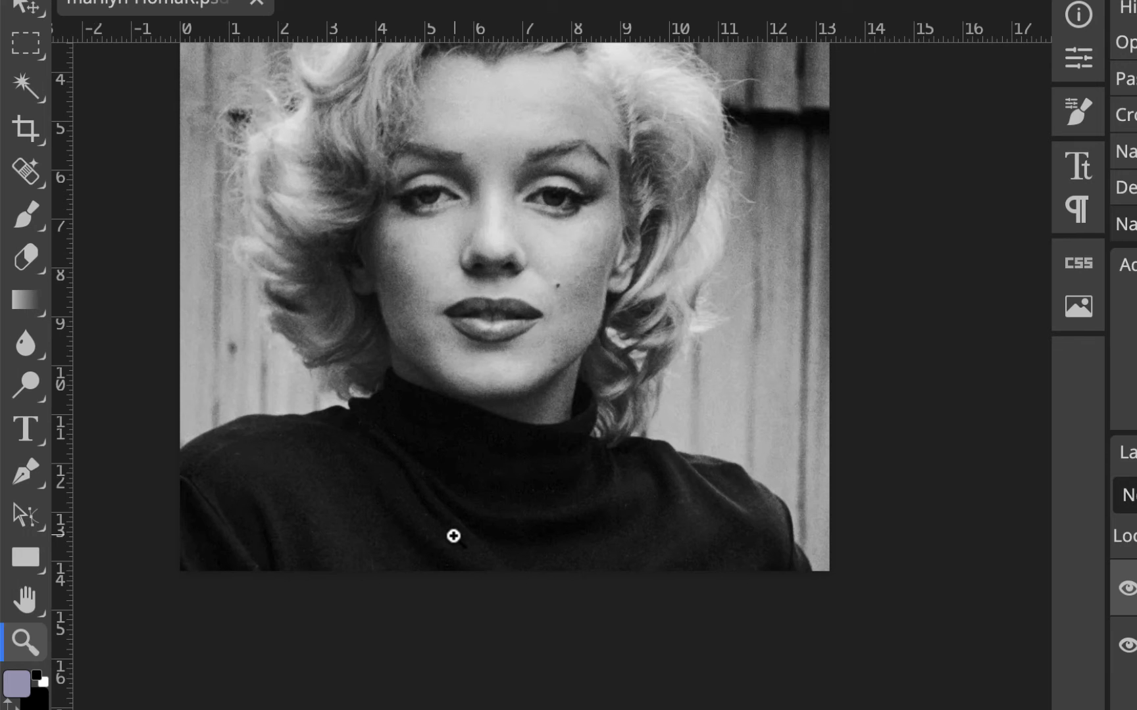
pyautogui.keyDown('alt'); pyautogui.click(452, 536); pyautogui.keyUp('alt')
pyautogui.click(453, 535)
pyautogui.click(453, 535)
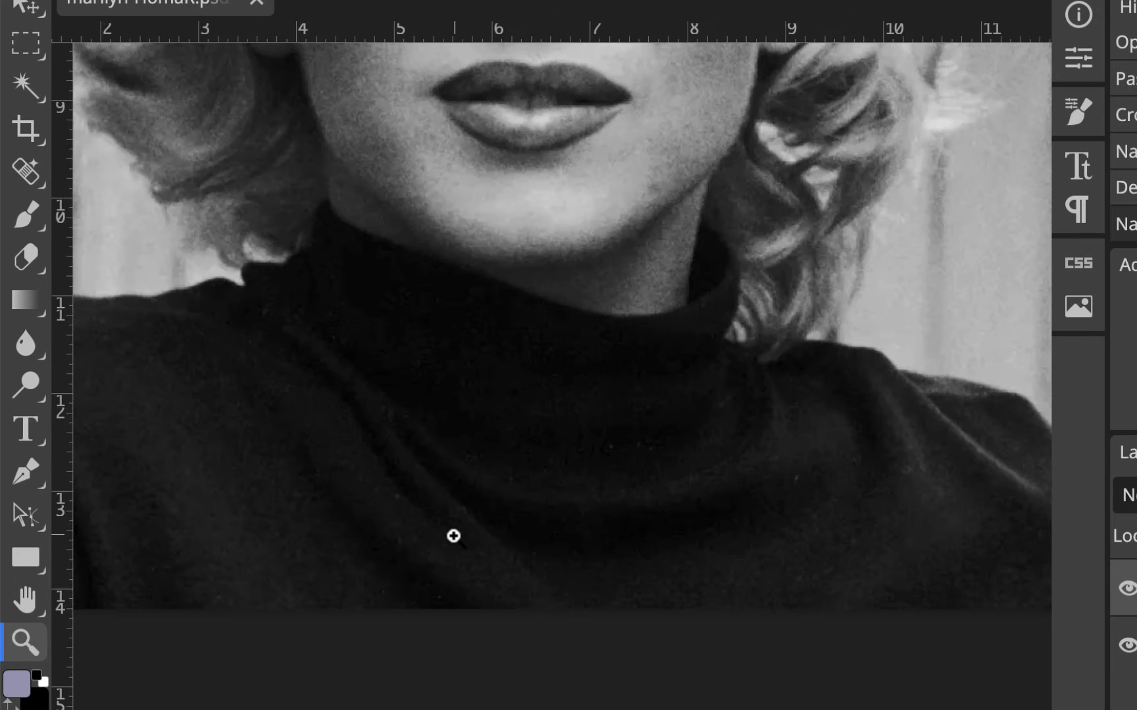
pyautogui.keyDown('alt'); pyautogui.click(453, 535); pyautogui.keyUp('alt')
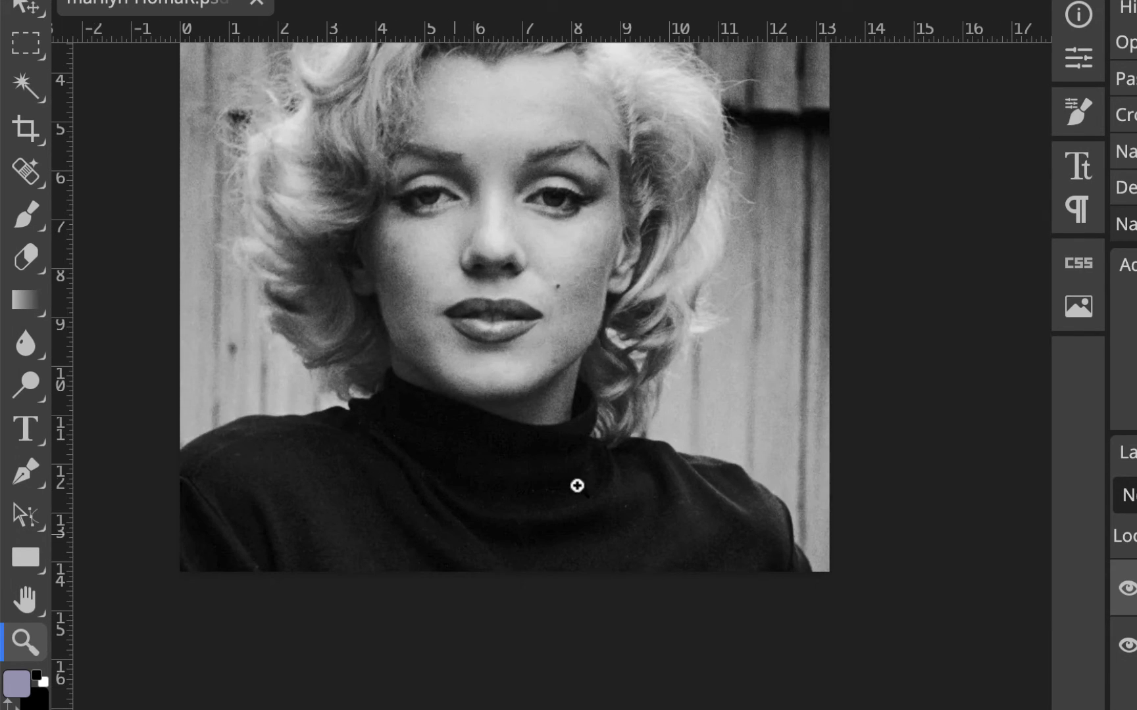
pyautogui.hscroll(-5, 608, 506)
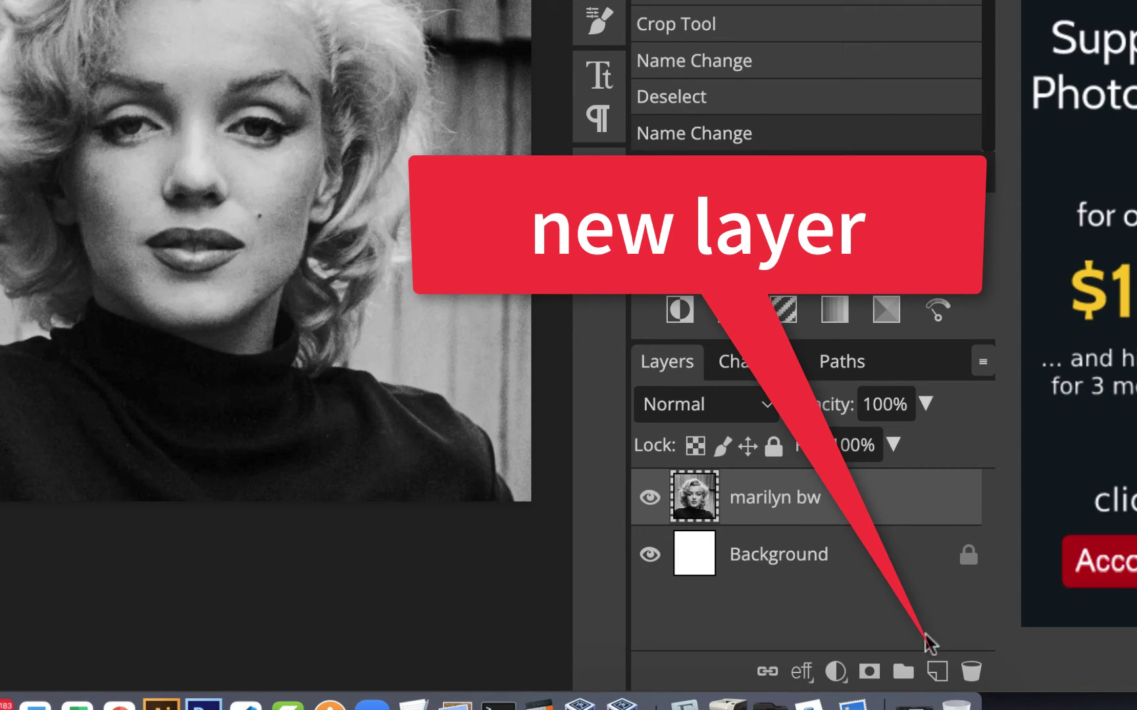
# - Add an empty layer above marilyn bw, isolate it to inspect its transparency, and show all layers again
pyautogui.click(935, 672)
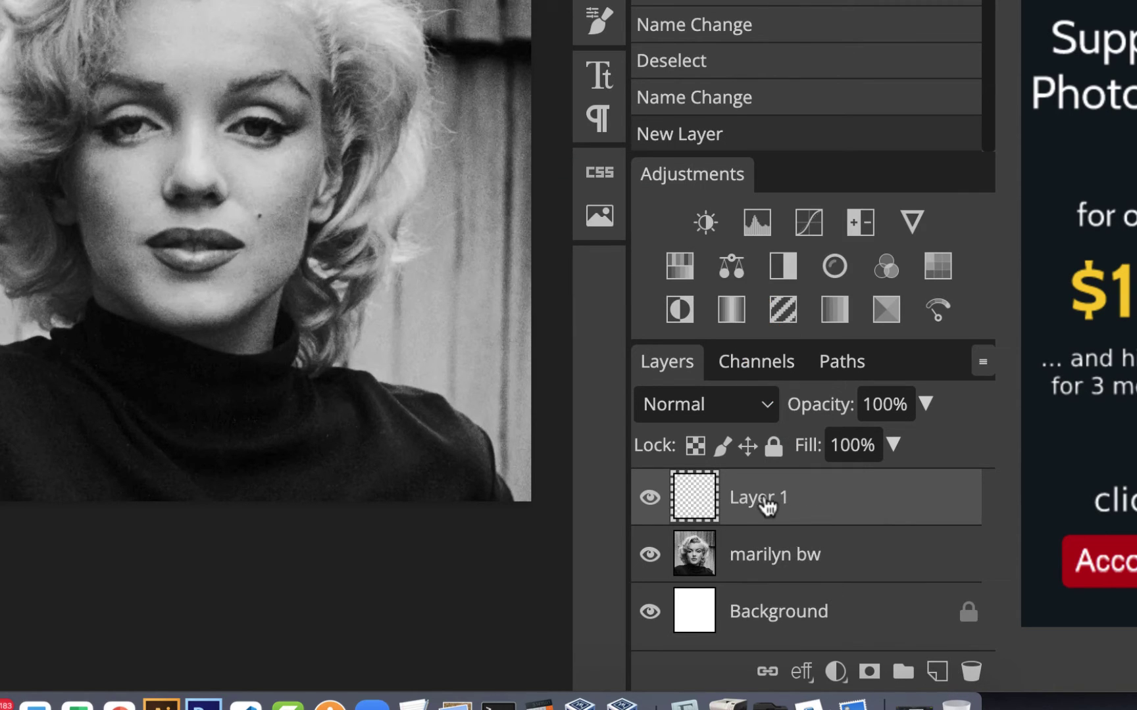
pyautogui.doubleClick(766, 507)
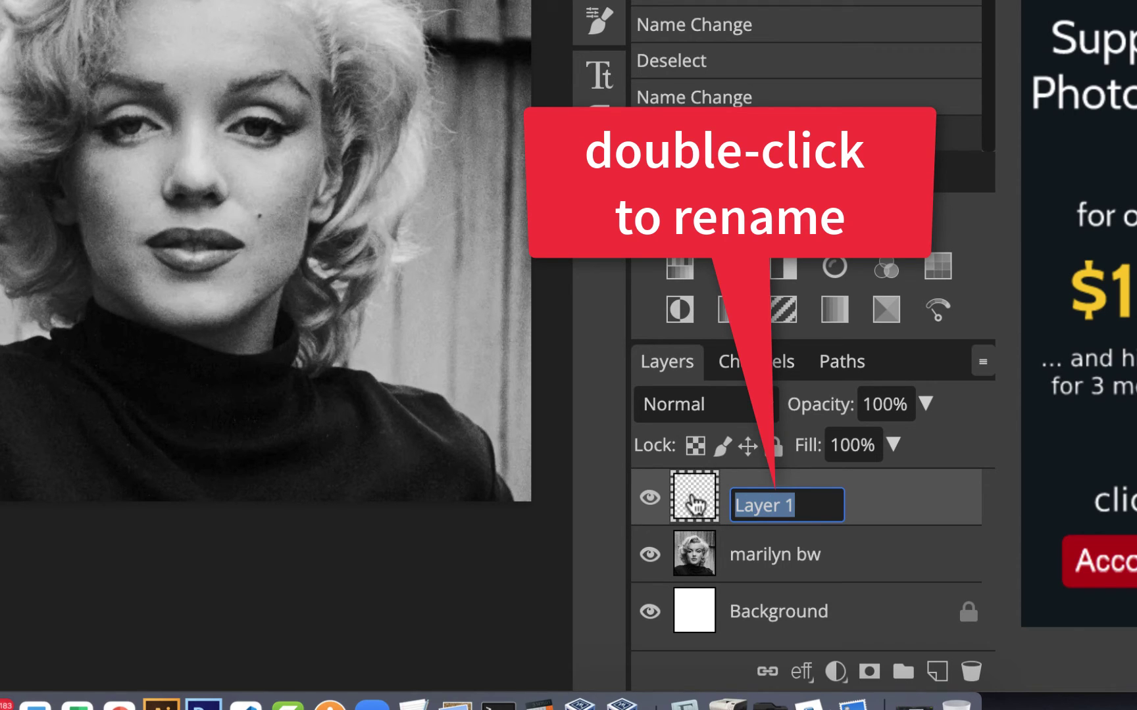
pyautogui.click(655, 506)
pyautogui.keyDown('alt'); pyautogui.click(654, 506); pyautogui.keyUp('alt')
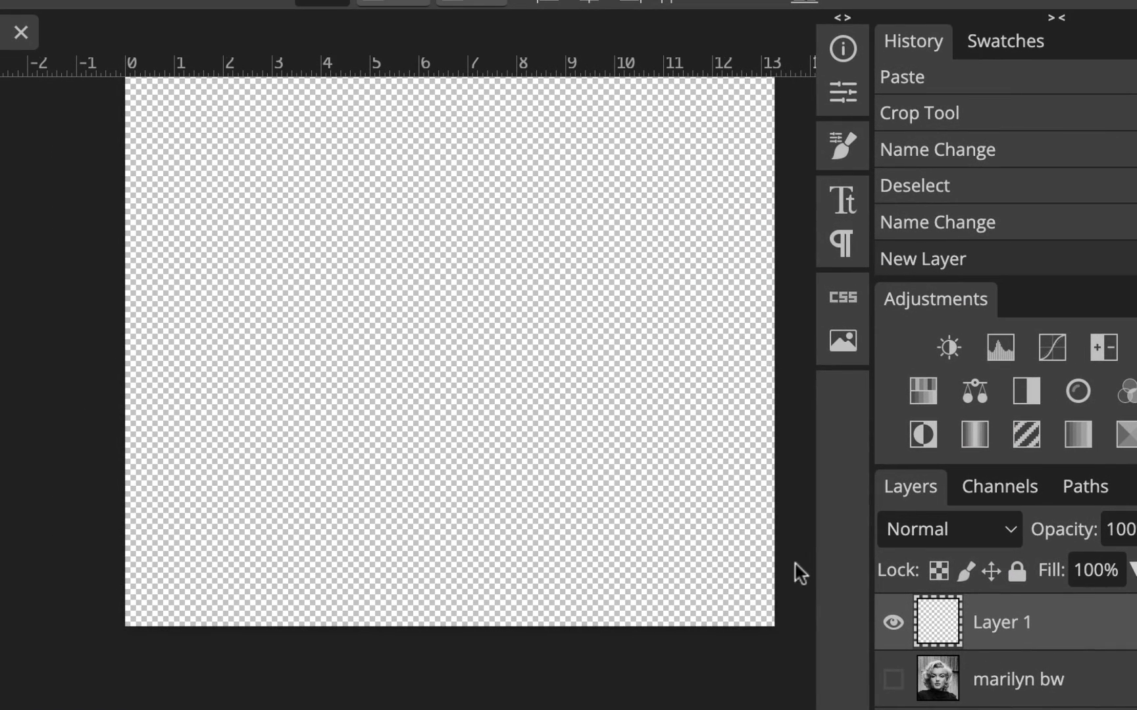
pyautogui.keyDown('alt'); pyautogui.click(893, 624); pyautogui.keyUp('alt')
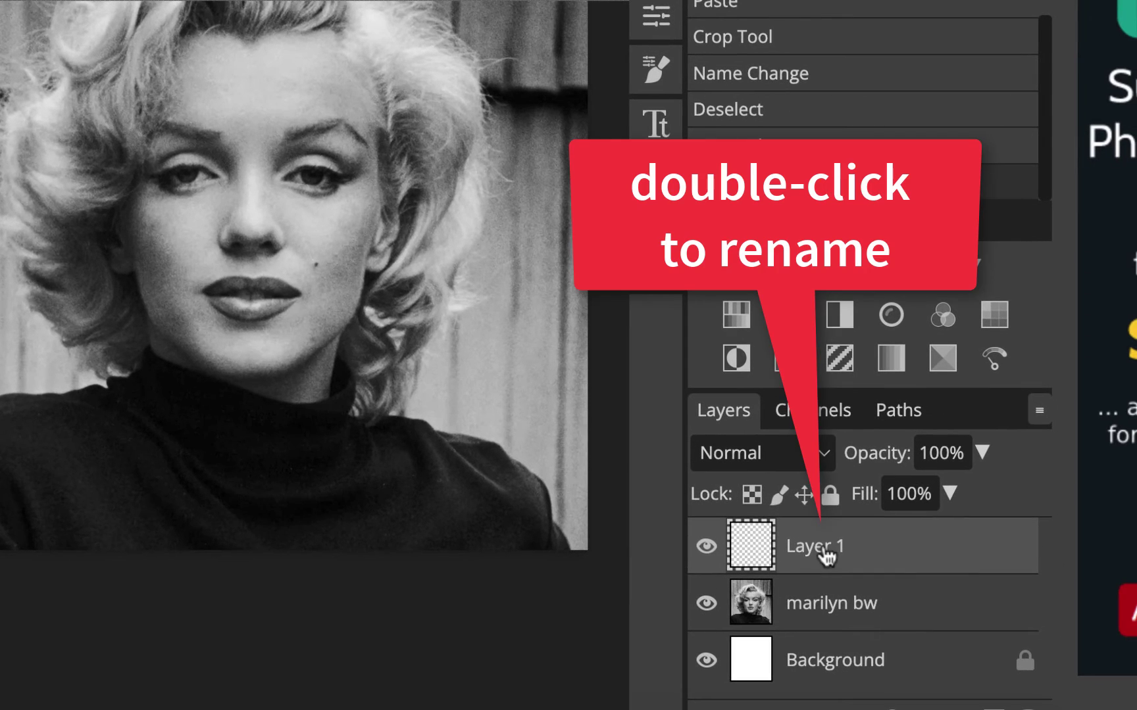
# - Rename the new empty layer above marilyn bw as blouse
pyautogui.doubleClick(1003, 623)
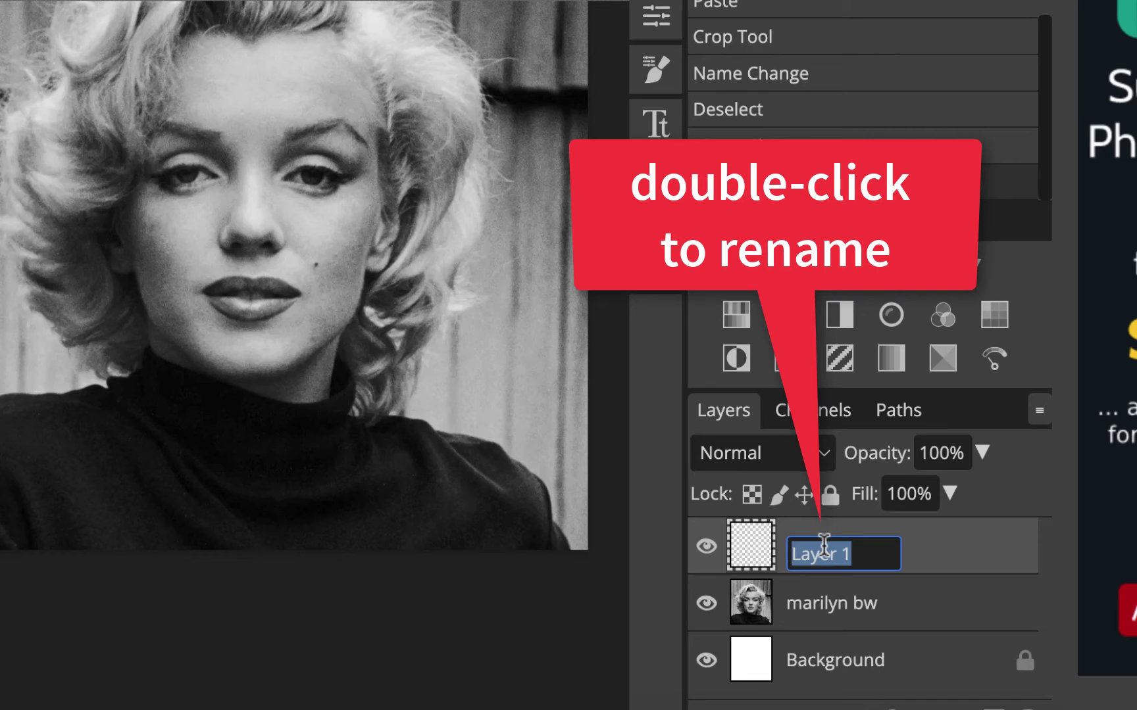
pyautogui.write('blouse')
pyautogui.press('Return')
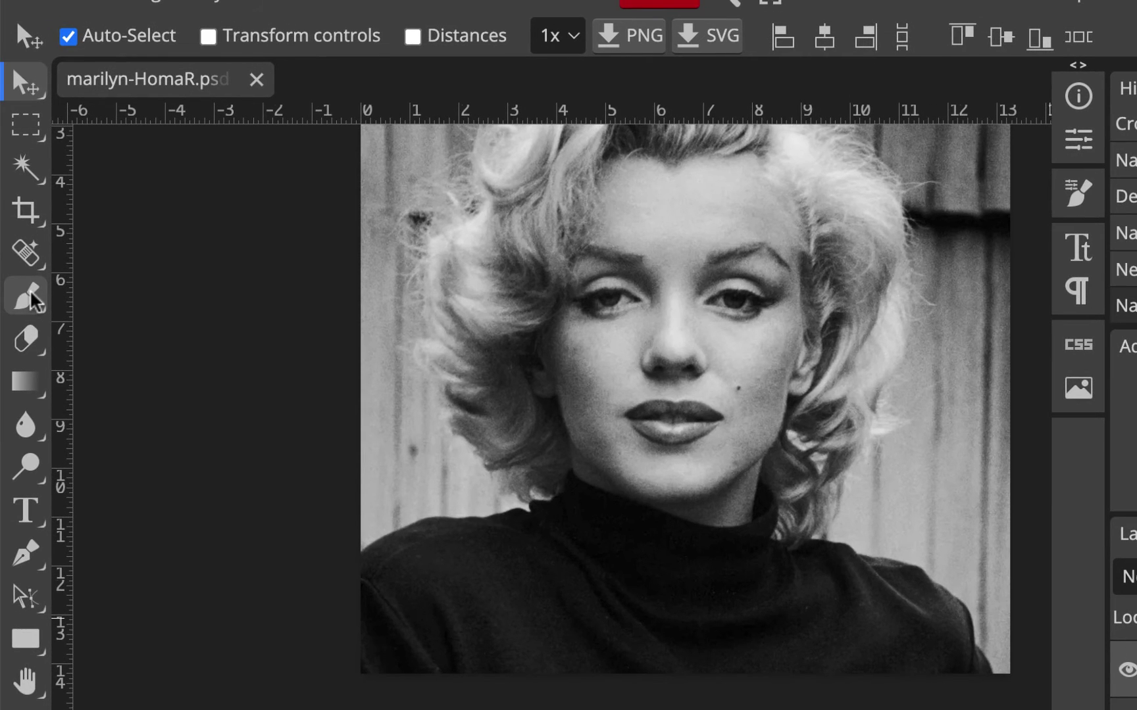
# - Activate the Brush tool and reset the painting colors to black foreground and white background, trying the color swap
pyautogui.rightClick(45, 316)
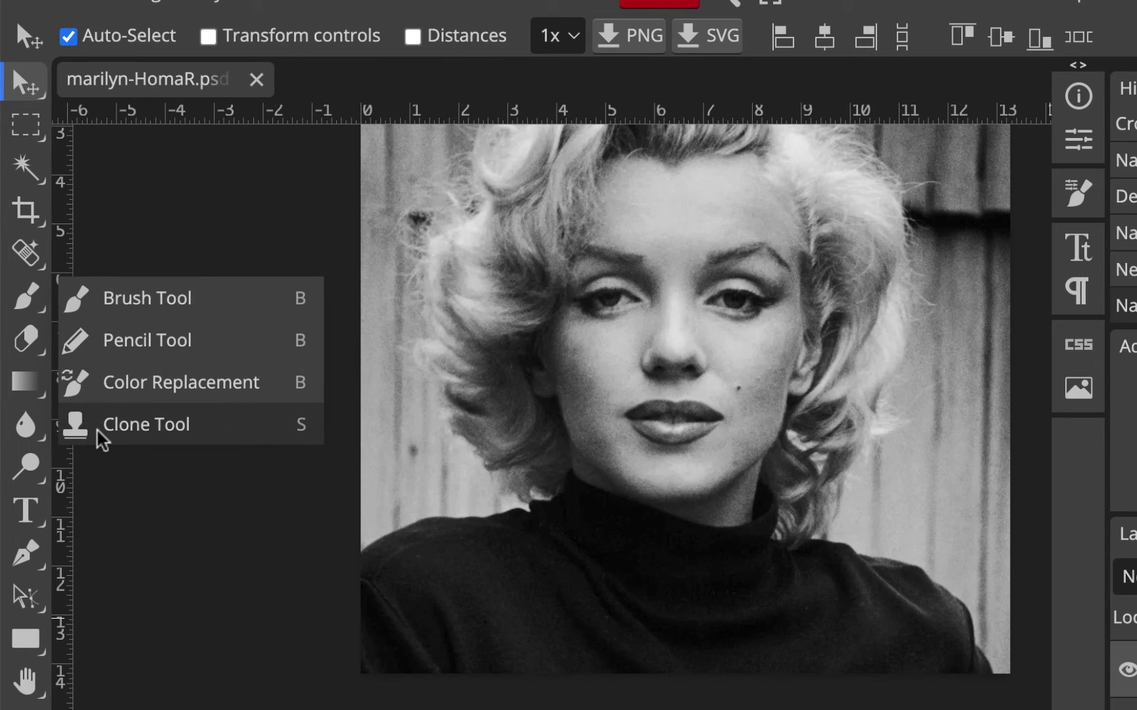
pyautogui.click(122, 304)
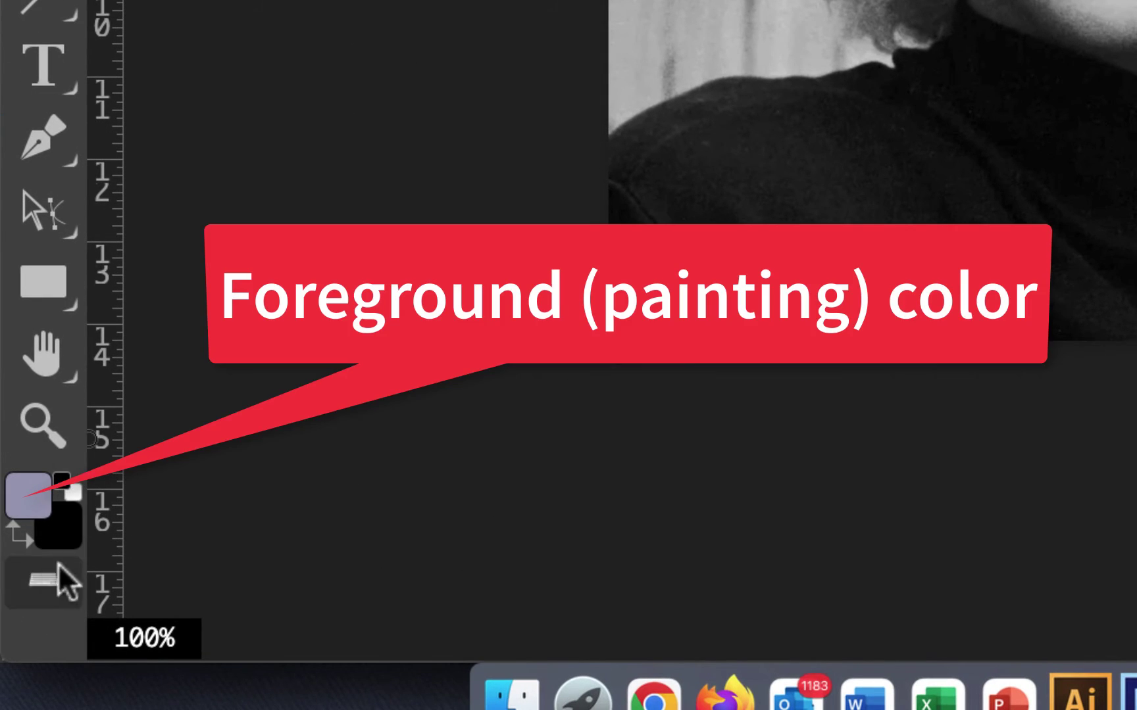
pyautogui.scroll(1, 91, 560)
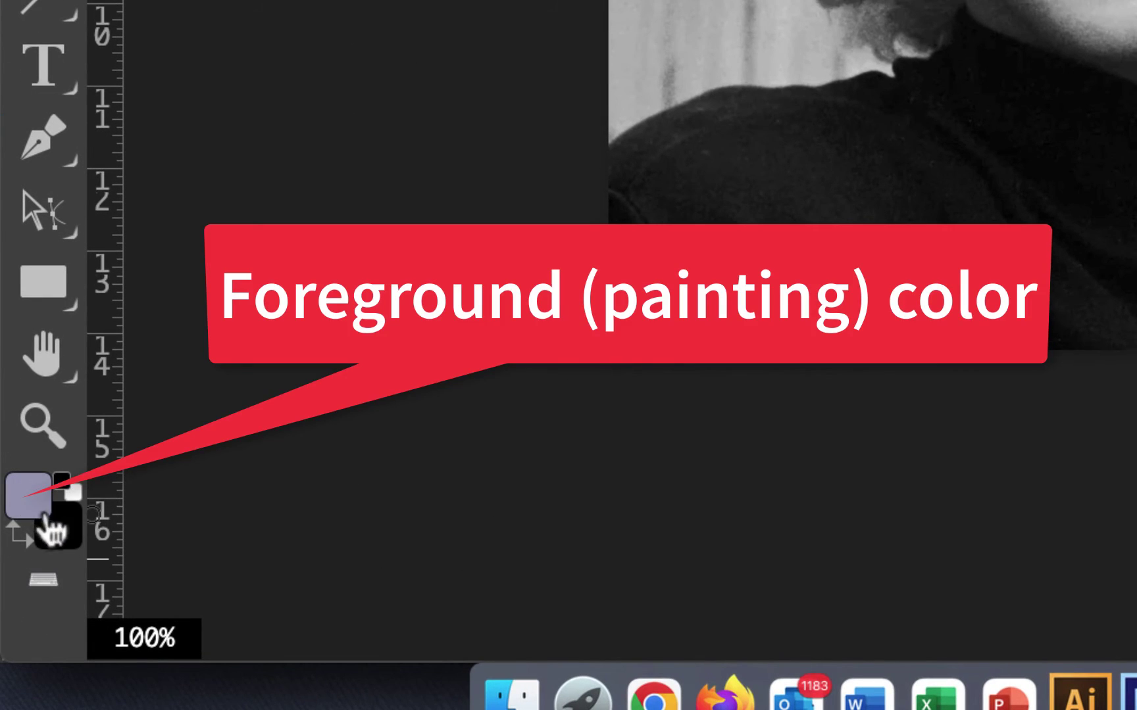
pyautogui.click(64, 485)
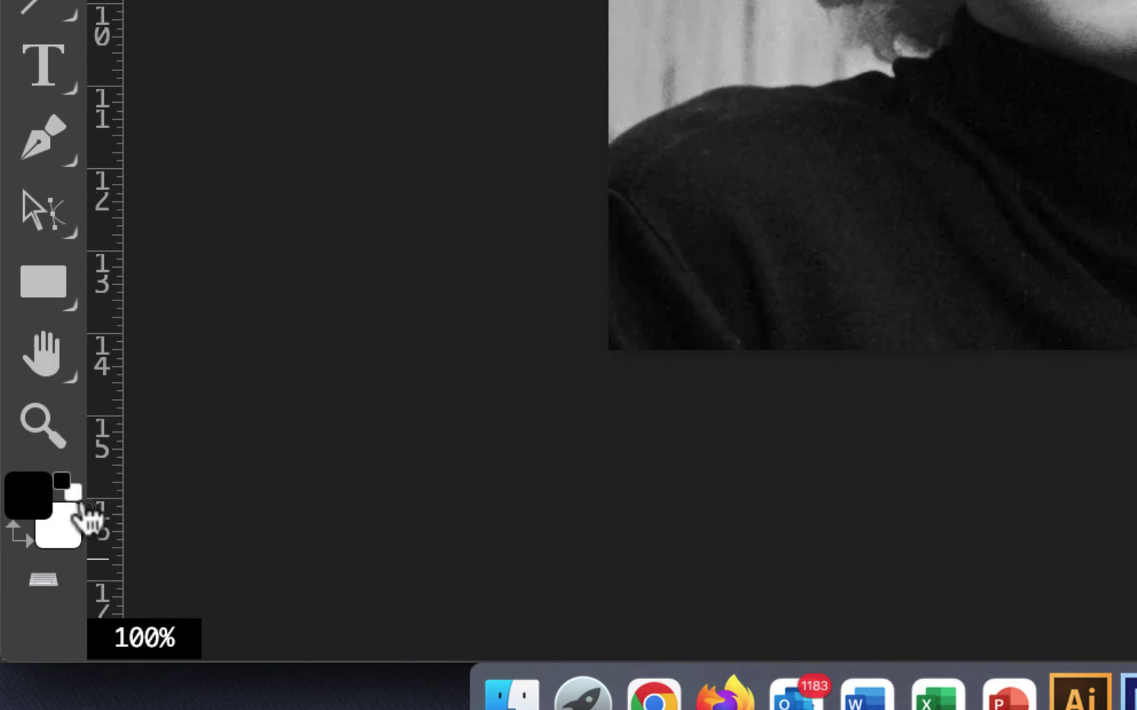
pyautogui.click(19, 543)
pyautogui.click(20, 542)
pyautogui.click(20, 542)
pyautogui.click(19, 543)
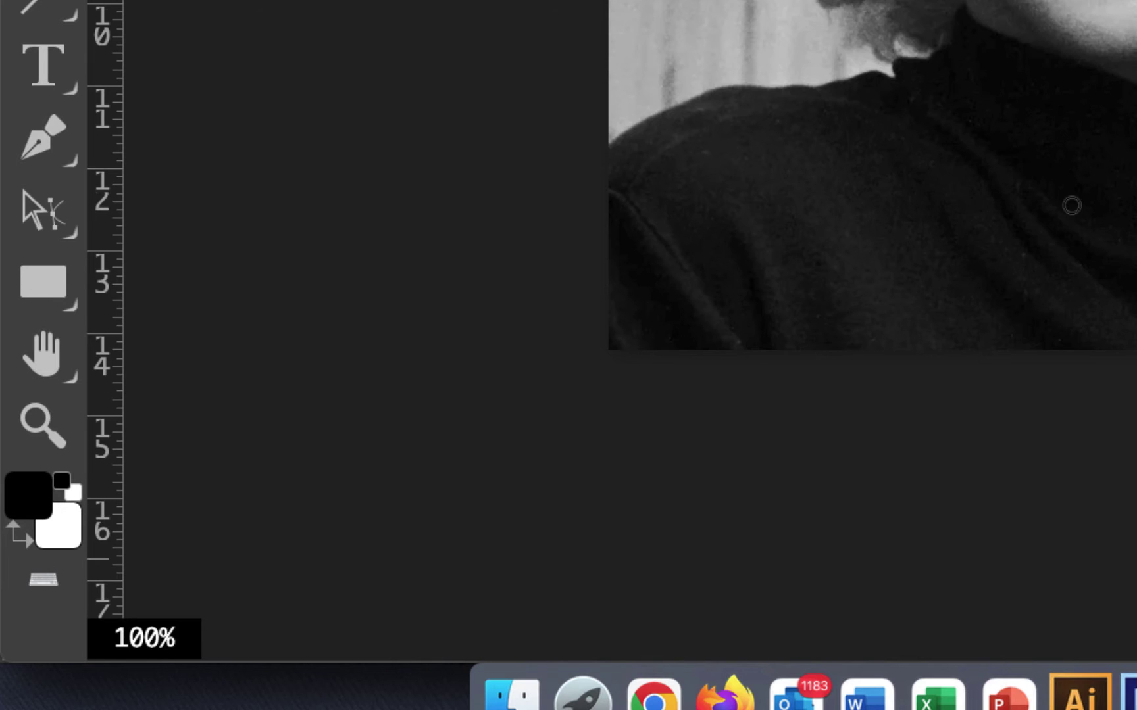
# - Set the foreground painting color to dark purple, hex 6b2b73, after comparing several blue and purple hues and shades
pyautogui.click(34, 507)
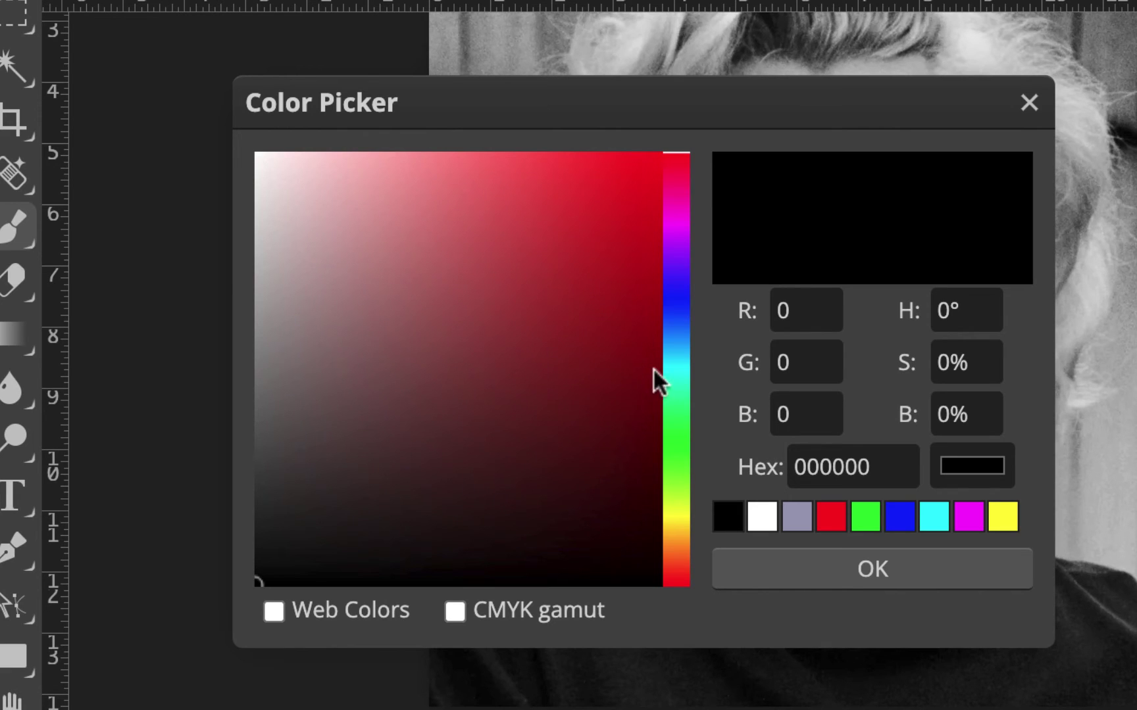
pyautogui.click(681, 271)
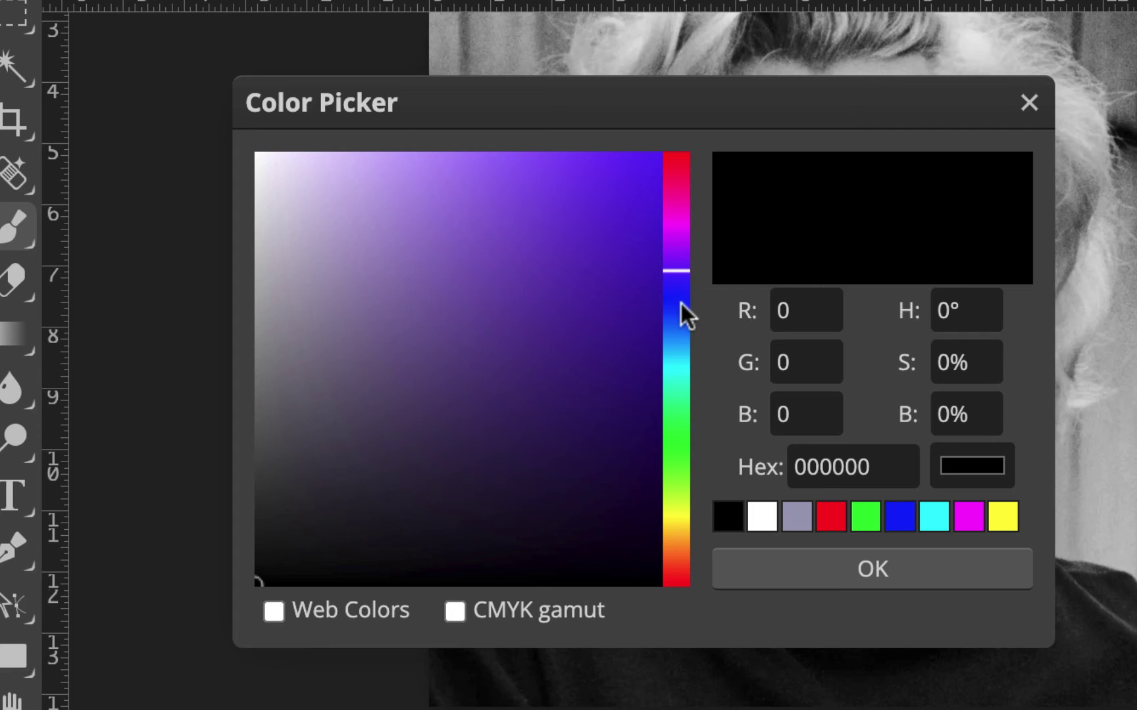
pyautogui.click(677, 244)
pyautogui.click(678, 290)
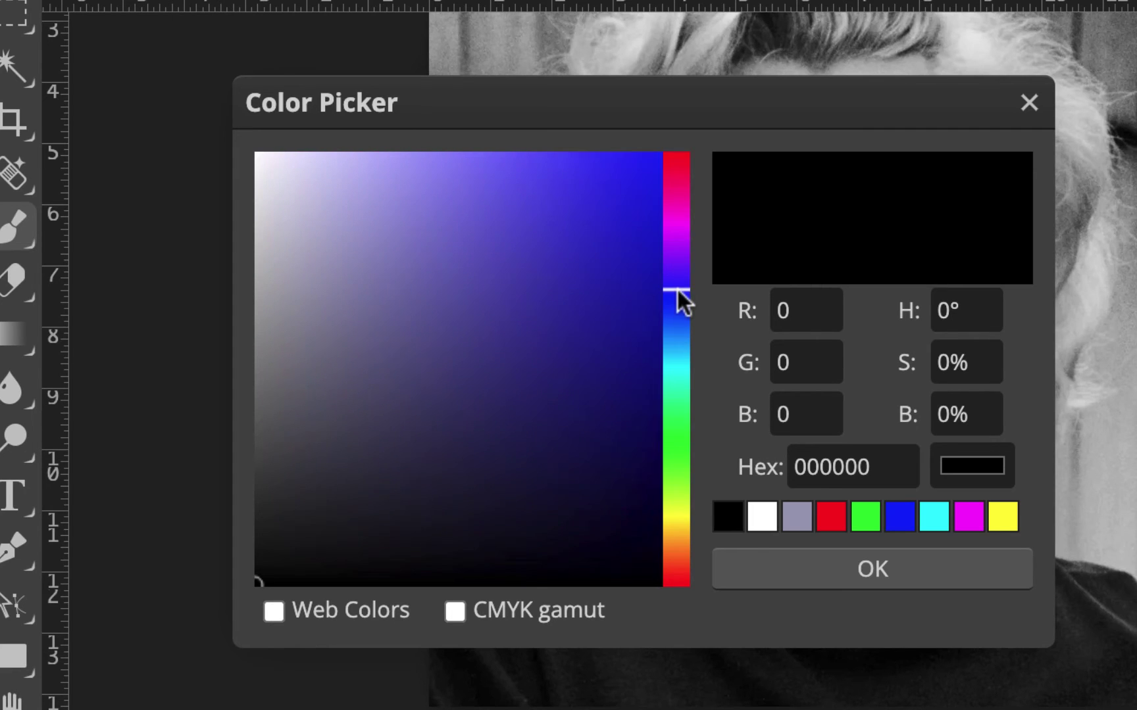
pyautogui.click(680, 244)
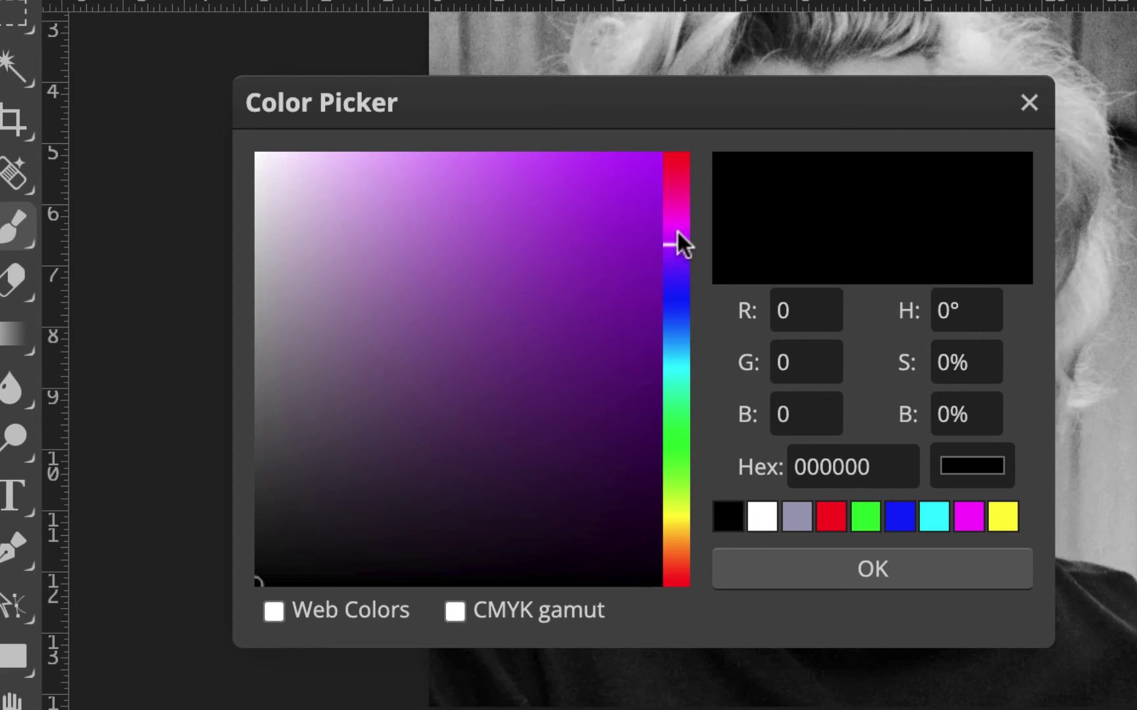
pyautogui.click(678, 232)
pyautogui.click(536, 317)
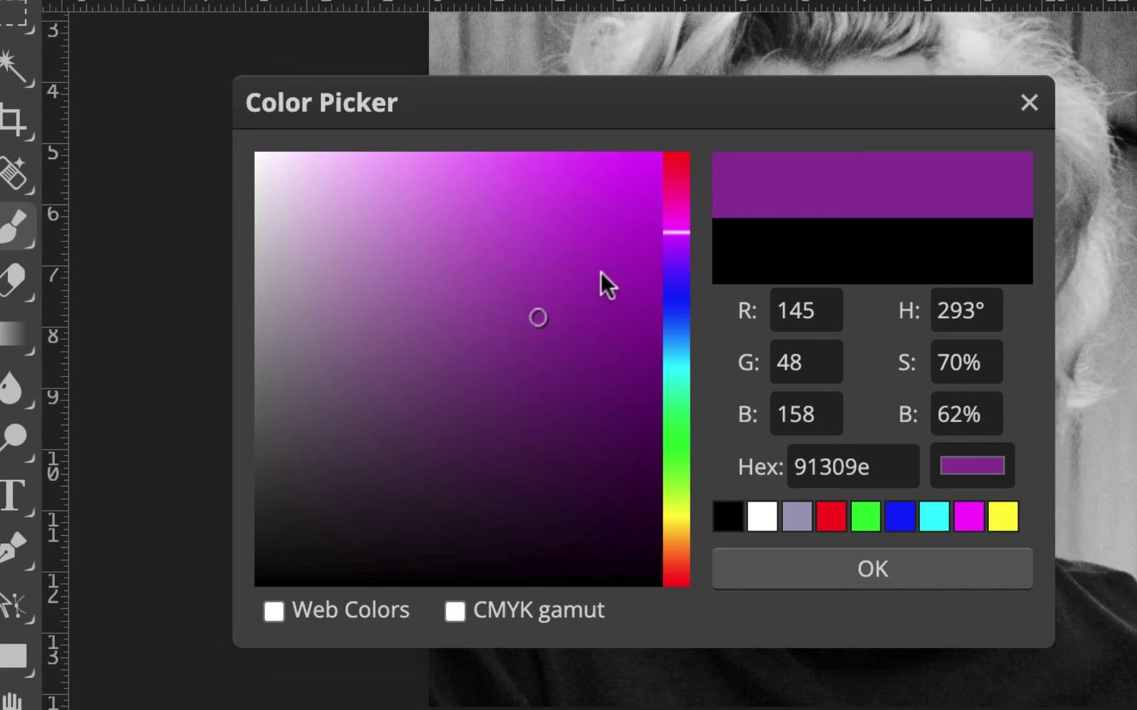
pyautogui.click(375, 347)
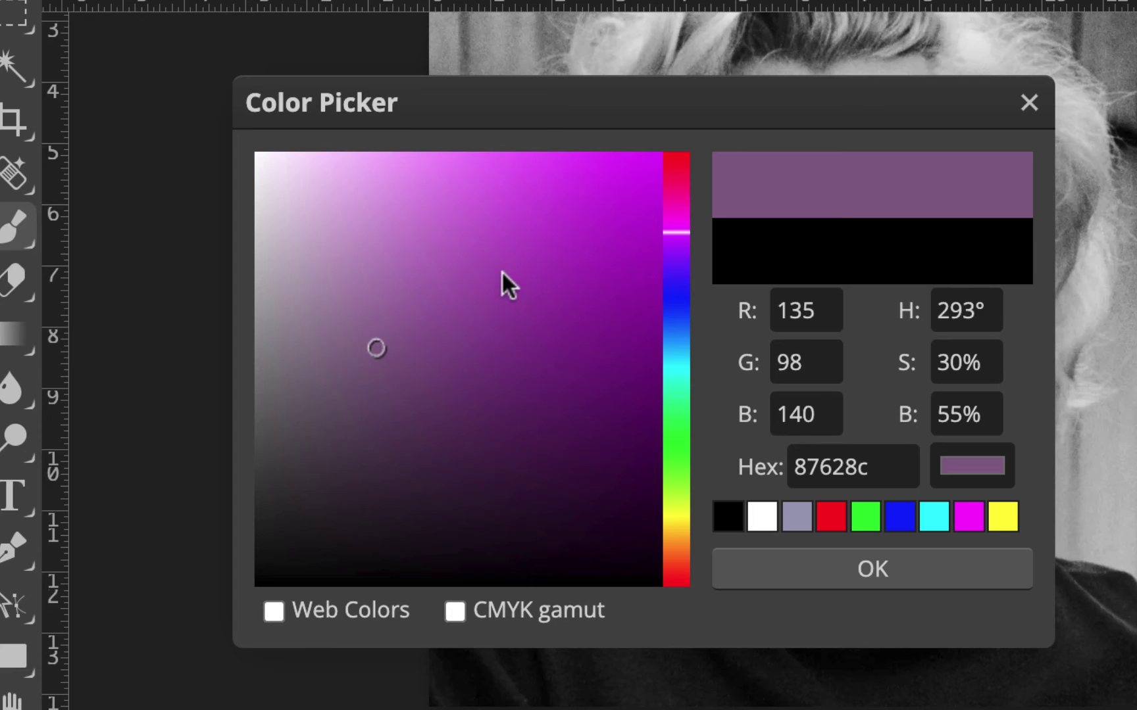
pyautogui.click(518, 317)
pyautogui.click(507, 341)
pyautogui.click(507, 389)
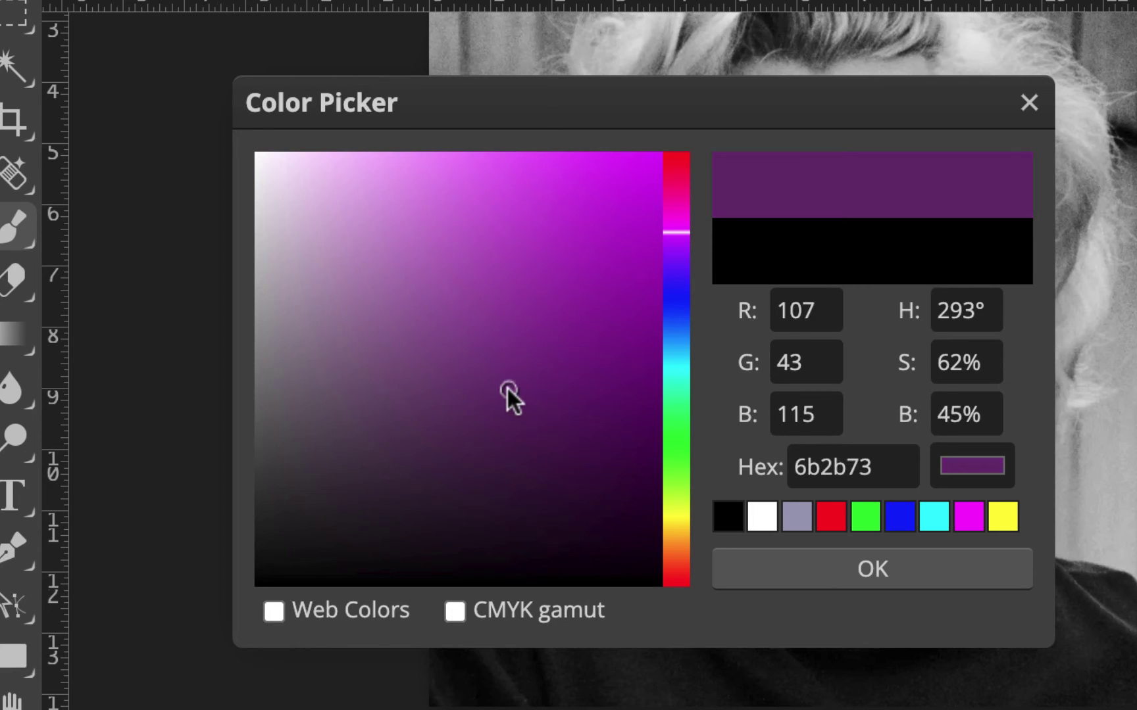
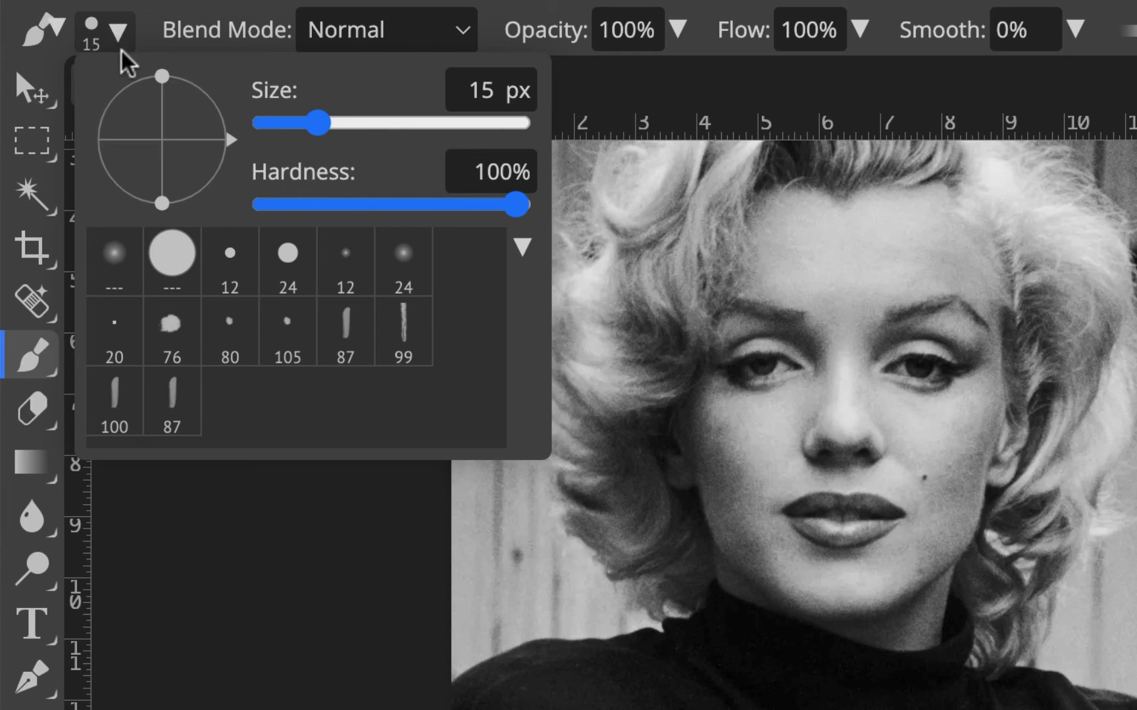
# - Set the brush to 139 px and 95% hardness and paint rough purple strokes across the lower part of the turtleneck
pyautogui.moveTo(319, 124); pyautogui.dragTo(386, 123)
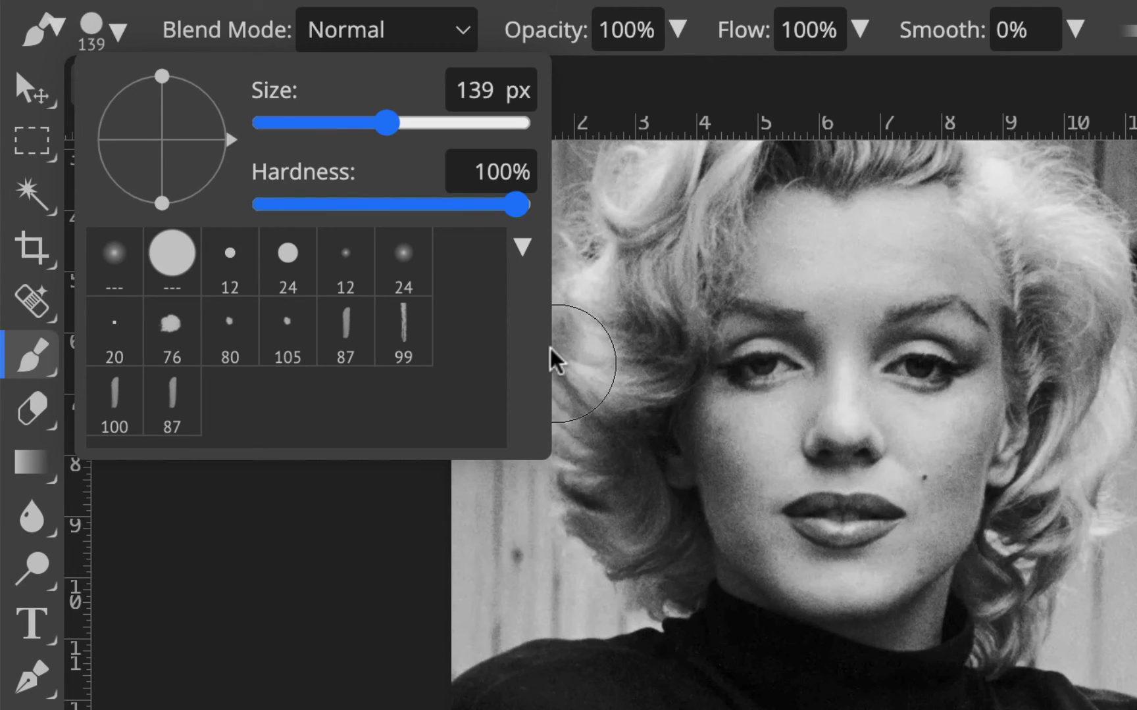
pyautogui.moveTo(516, 205); pyautogui.dragTo(507, 205)
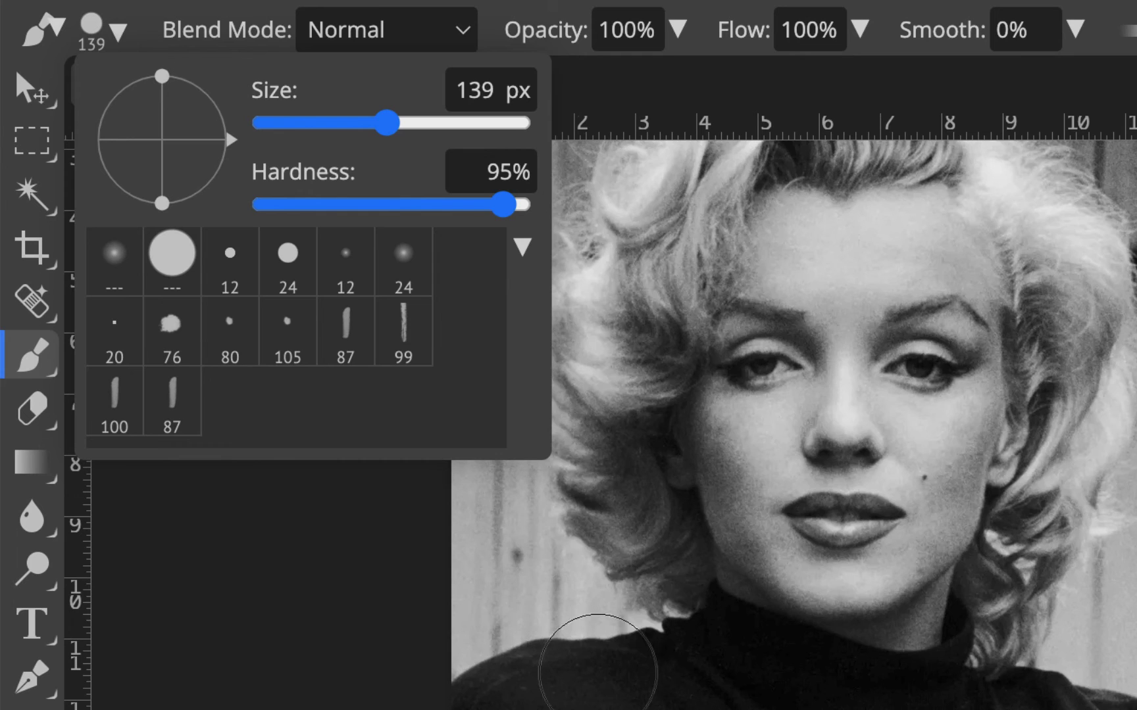
pyautogui.moveTo(473, 707); pyautogui.dragTo(605, 707)
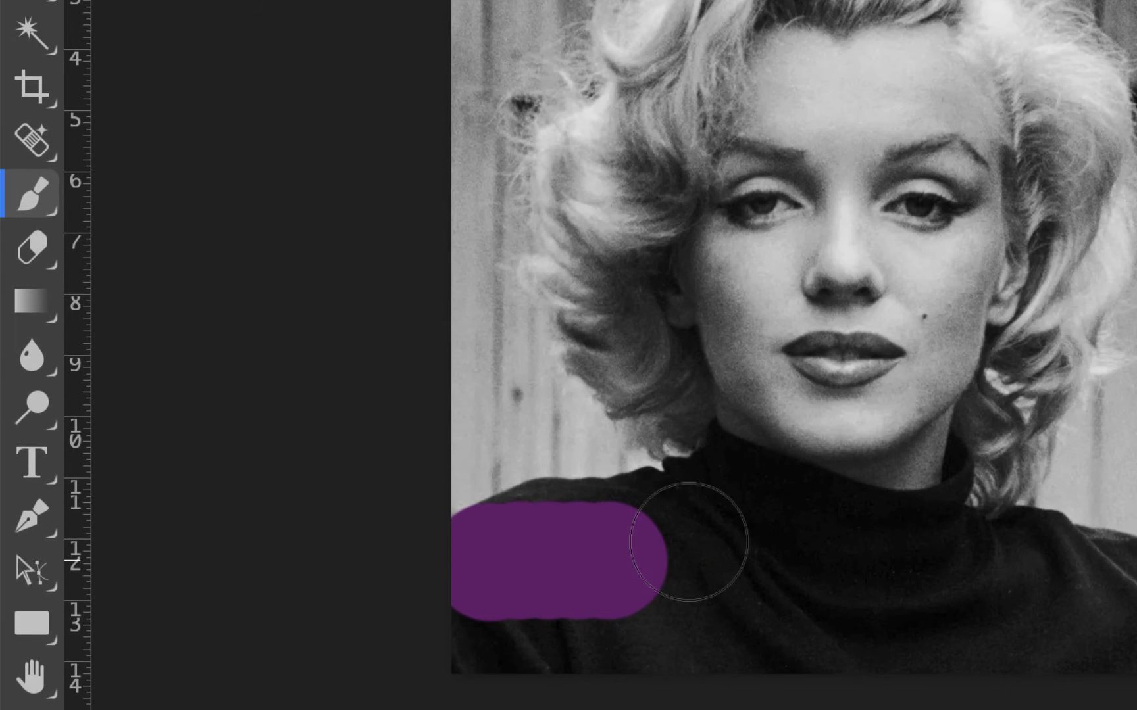
pyautogui.moveTo(680, 541)
pyautogui.mouseDown()
pyautogui.moveTo(799, 567)
pyautogui.moveTo(760, 627)
pyautogui.moveTo(593, 645)
pyautogui.moveTo(495, 622)
pyautogui.mouseUp()
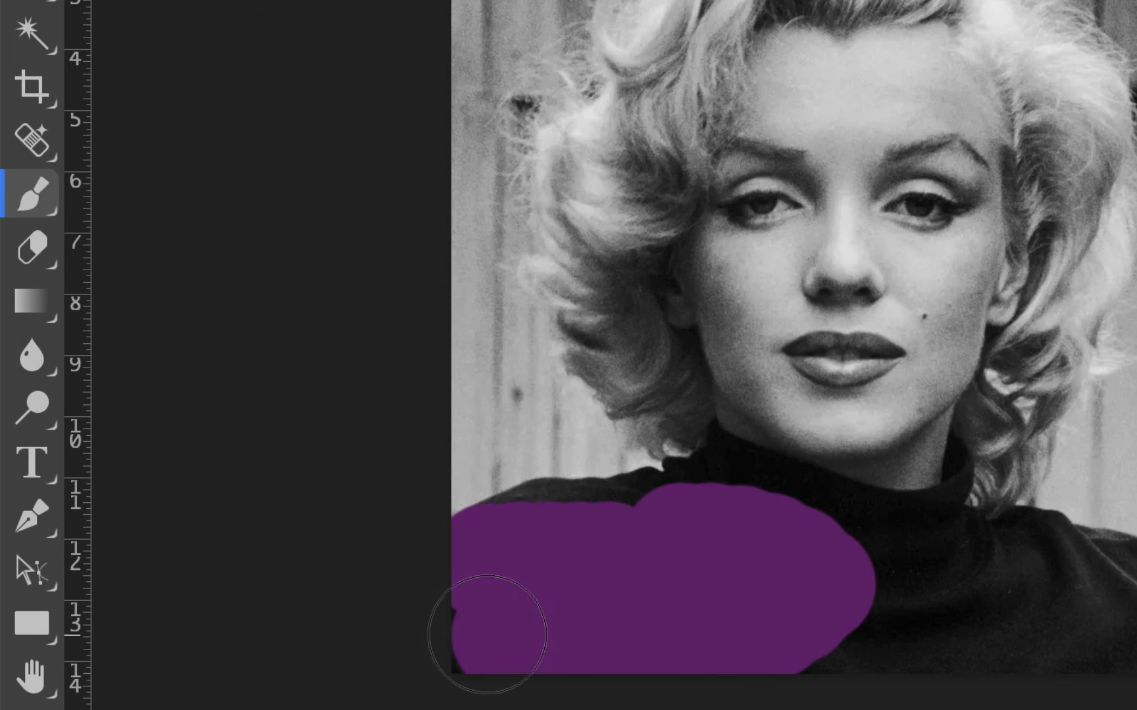
pyautogui.moveTo(658, 643)
pyautogui.mouseDown()
pyautogui.moveTo(991, 621)
pyautogui.moveTo(926, 586)
pyautogui.moveTo(823, 577)
pyautogui.mouseUp()
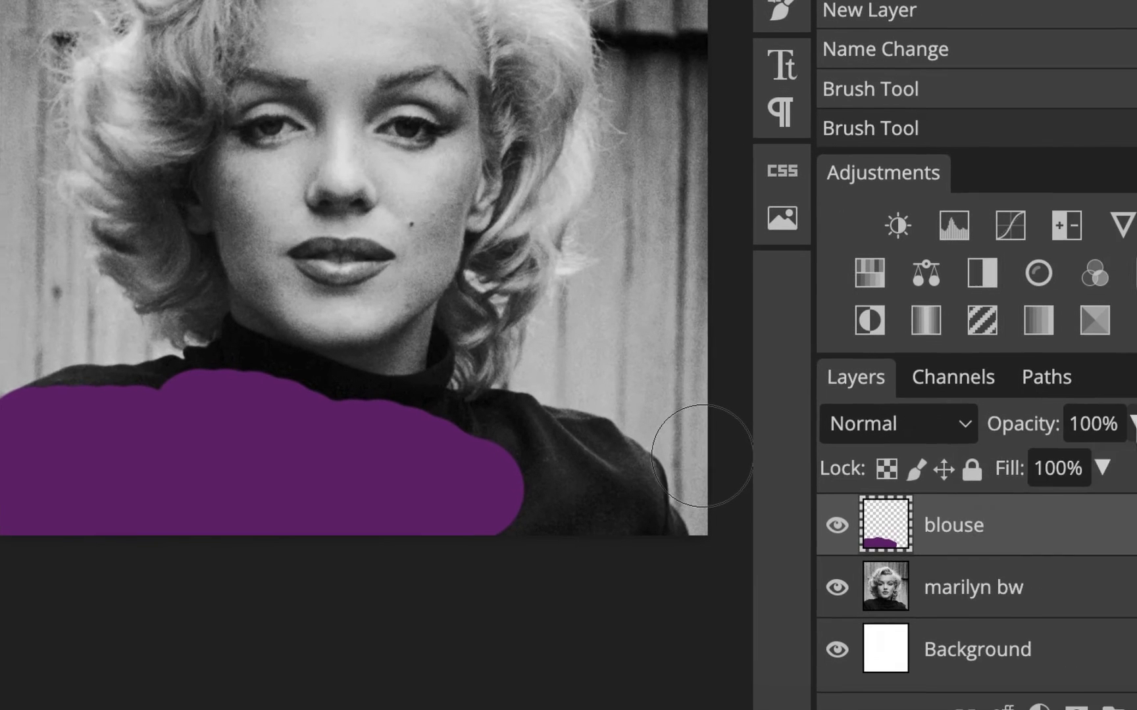
# - Change the blouse layer's blend mode to Color, keeping its opacity at 100%
pyautogui.click(1131, 422)
pyautogui.moveTo(1127, 467)
pyautogui.mouseDown()
pyautogui.moveTo(1034, 467)
pyautogui.moveTo(1127, 467)
pyautogui.mouseUp()
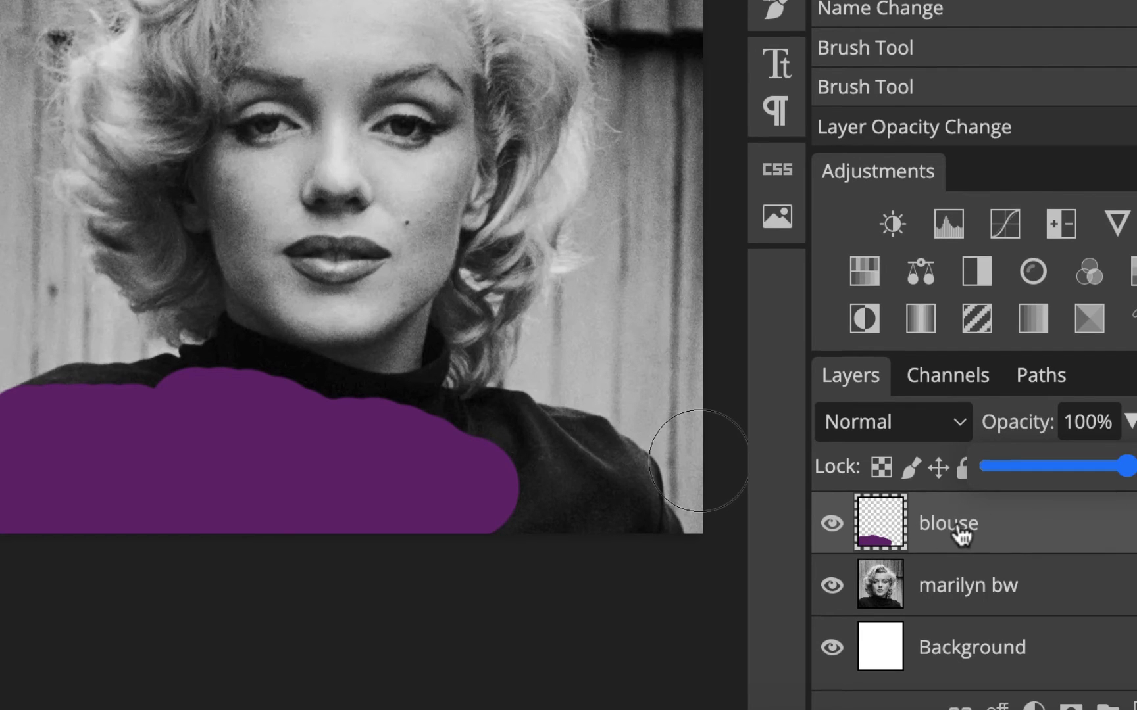
pyautogui.click(954, 424)
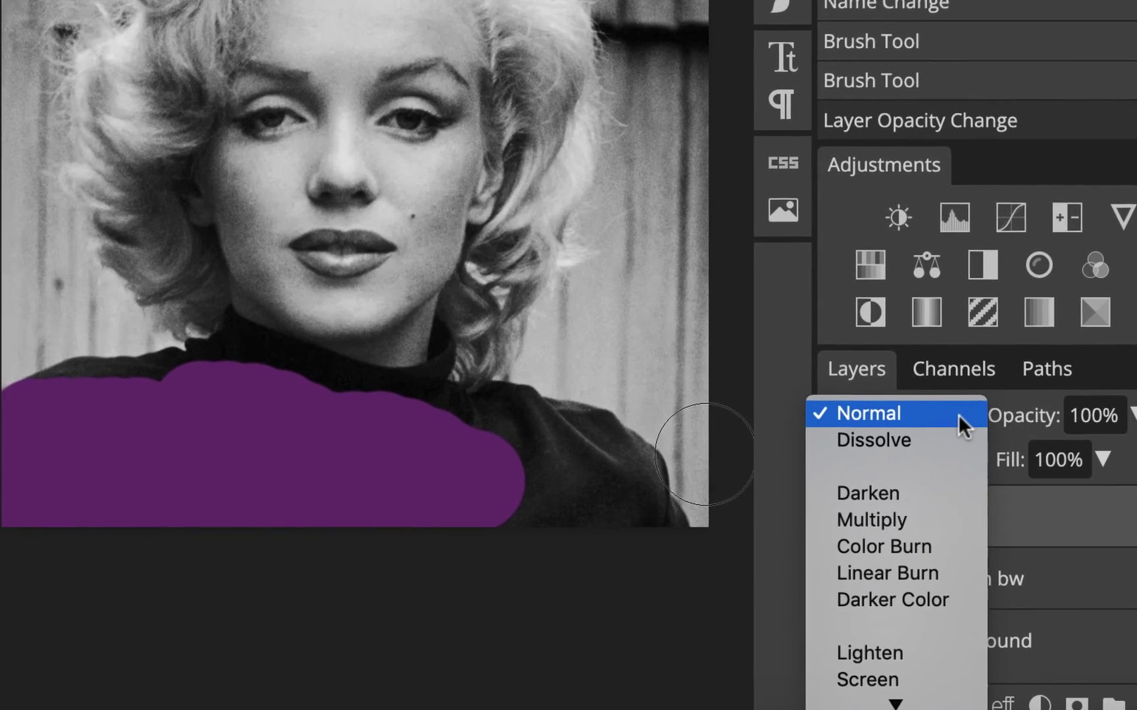
pyautogui.scroll(-5, 878, 421)
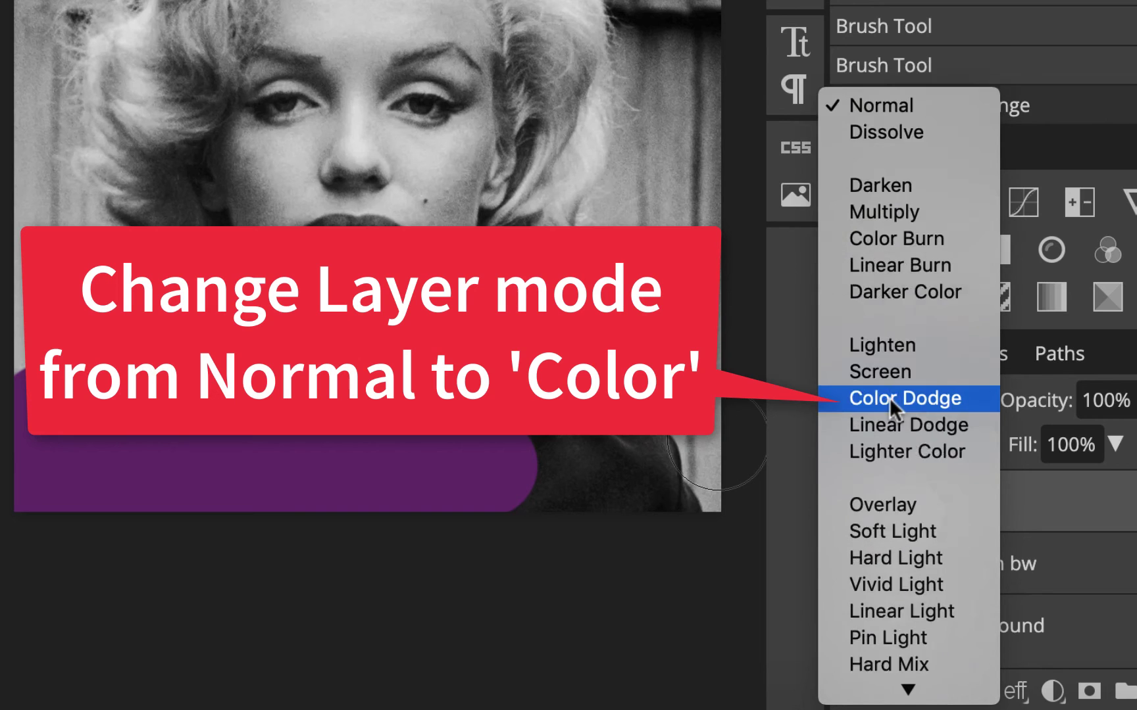
pyautogui.scroll(-6, 889, 396)
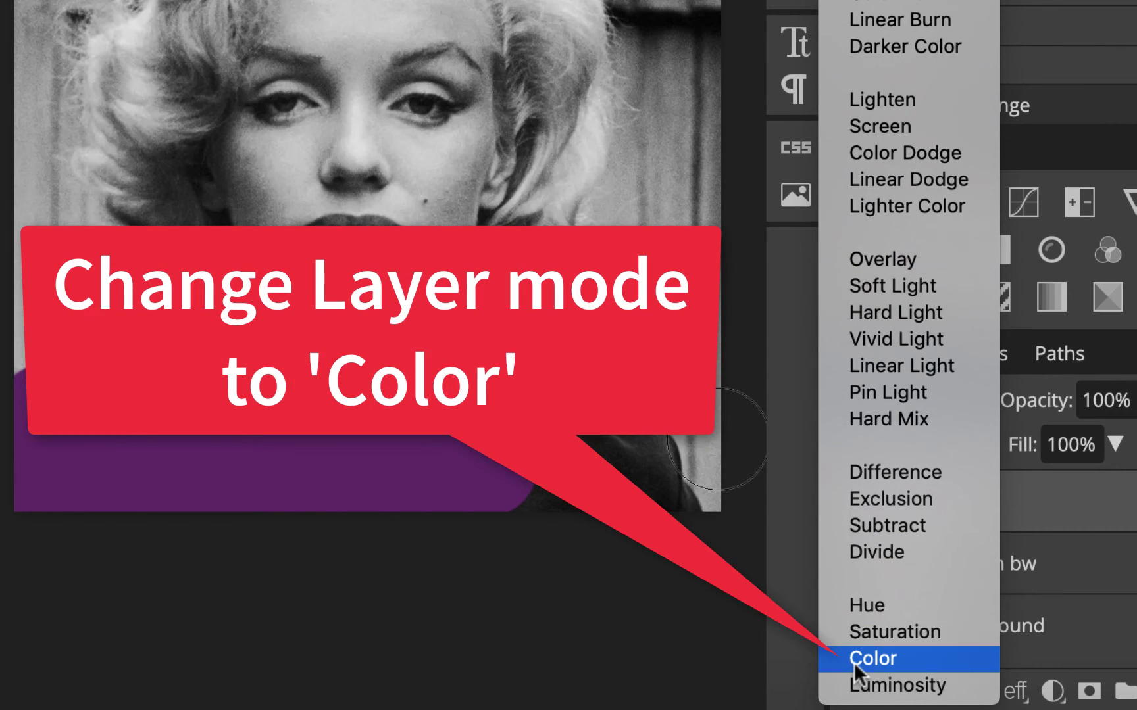
pyautogui.click(853, 660)
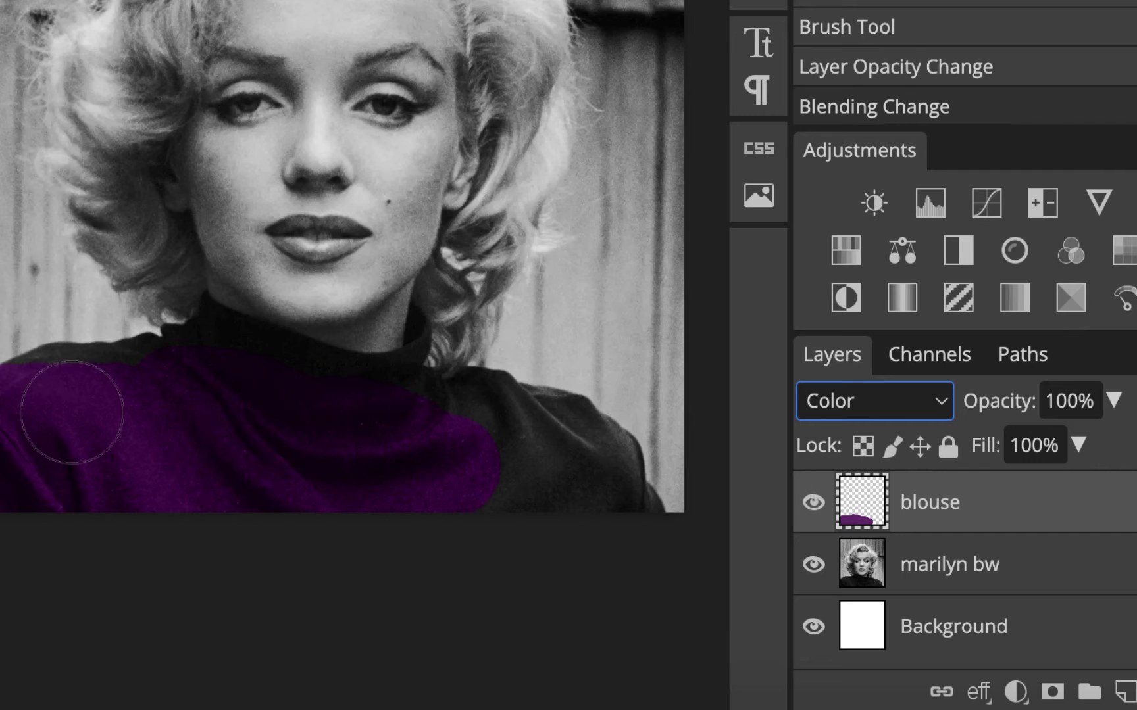
# - Reduce the brush size to 100 px for the unpainted strip along the shoulder, trying larger and smaller sizes
pyautogui.scroll(5, 69, 411)
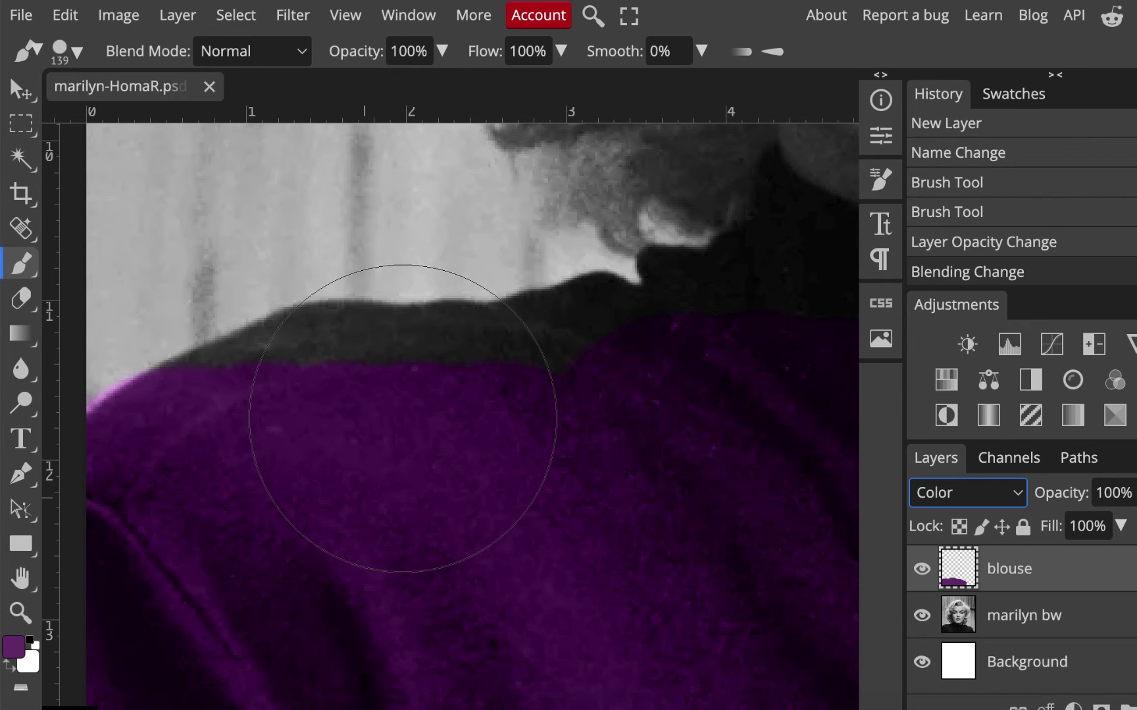
pyautogui.press('[')
pyautogui.press('[')
pyautogui.press(']')
pyautogui.press(']')
pyautogui.press(']')
pyautogui.press('[')
pyautogui.press('[')
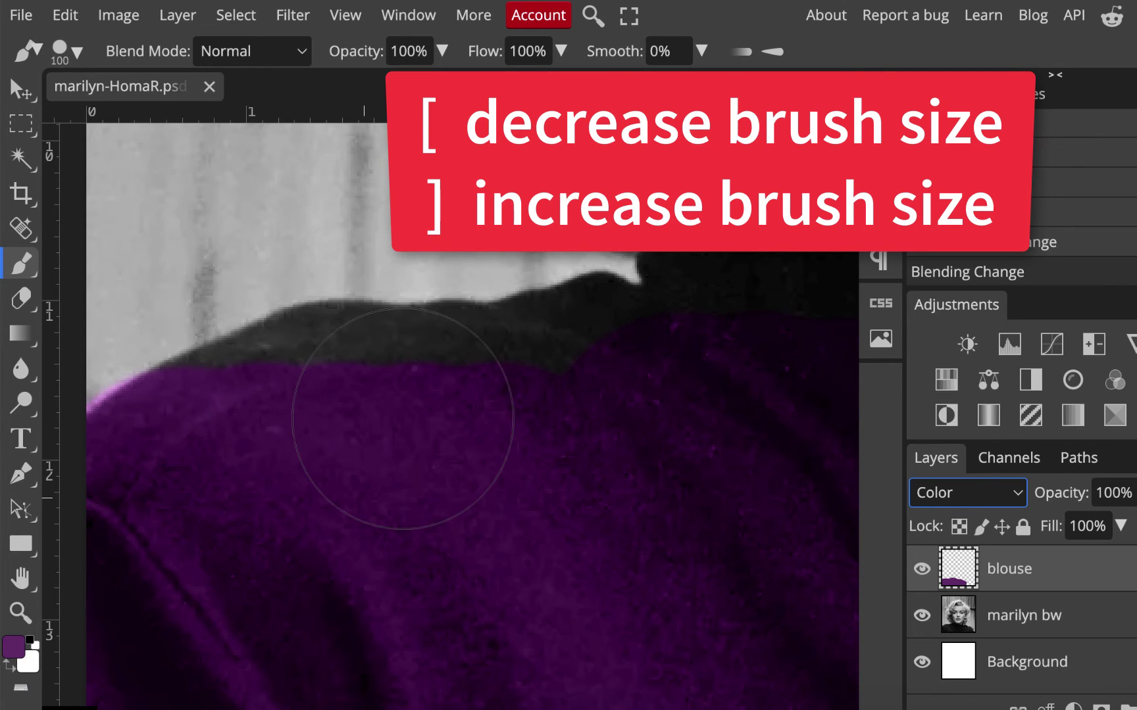
pyautogui.hotkey('ctrl', 'j')
pyautogui.hotkey('ctrl', 'j')
pyautogui.press('Delete')
pyautogui.press('Delete')
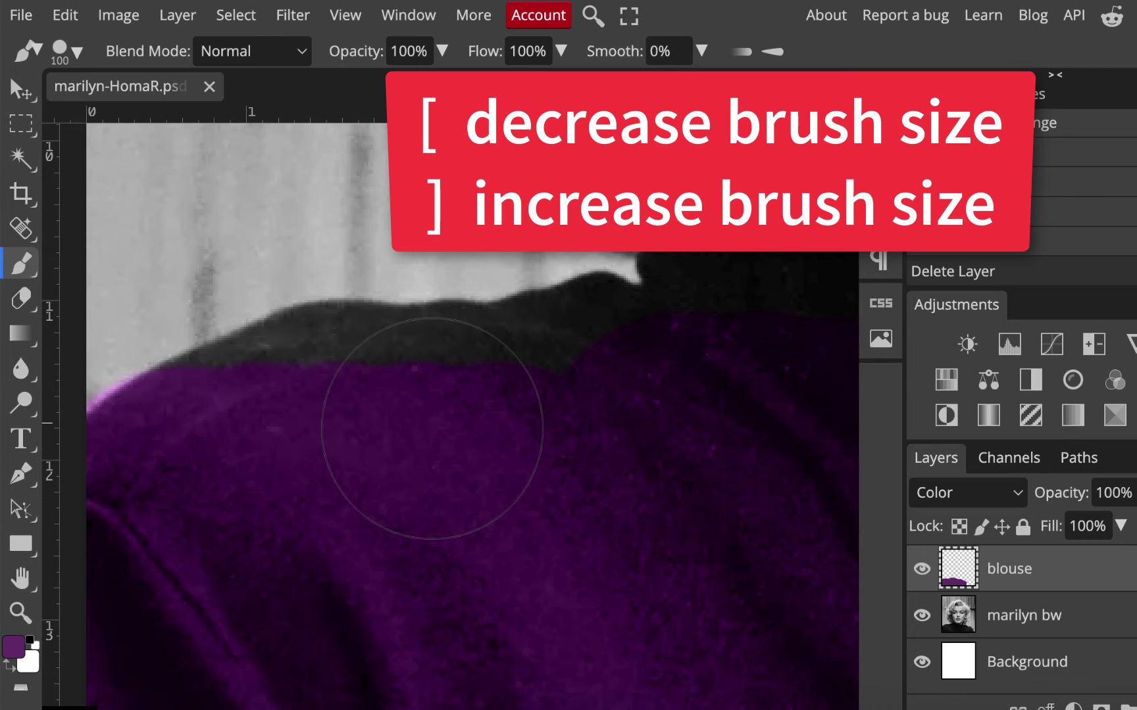
# - Paint the unpainted strip along the upper edge of the shoulder on the picture's left side purple with the 100 px brush
pyautogui.press(']')
pyautogui.press(']')
pyautogui.press('[')
pyautogui.press('[')
pyautogui.moveTo(334, 409)
pyautogui.mouseDown()
pyautogui.moveTo(310, 393)
pyautogui.moveTo(246, 432)
pyautogui.moveTo(272, 434)
pyautogui.moveTo(284, 406)
pyautogui.moveTo(381, 406)
pyautogui.moveTo(393, 419)
pyautogui.moveTo(548, 398)
pyautogui.moveTo(588, 380)
pyautogui.moveTo(643, 411)
pyautogui.mouseUp()
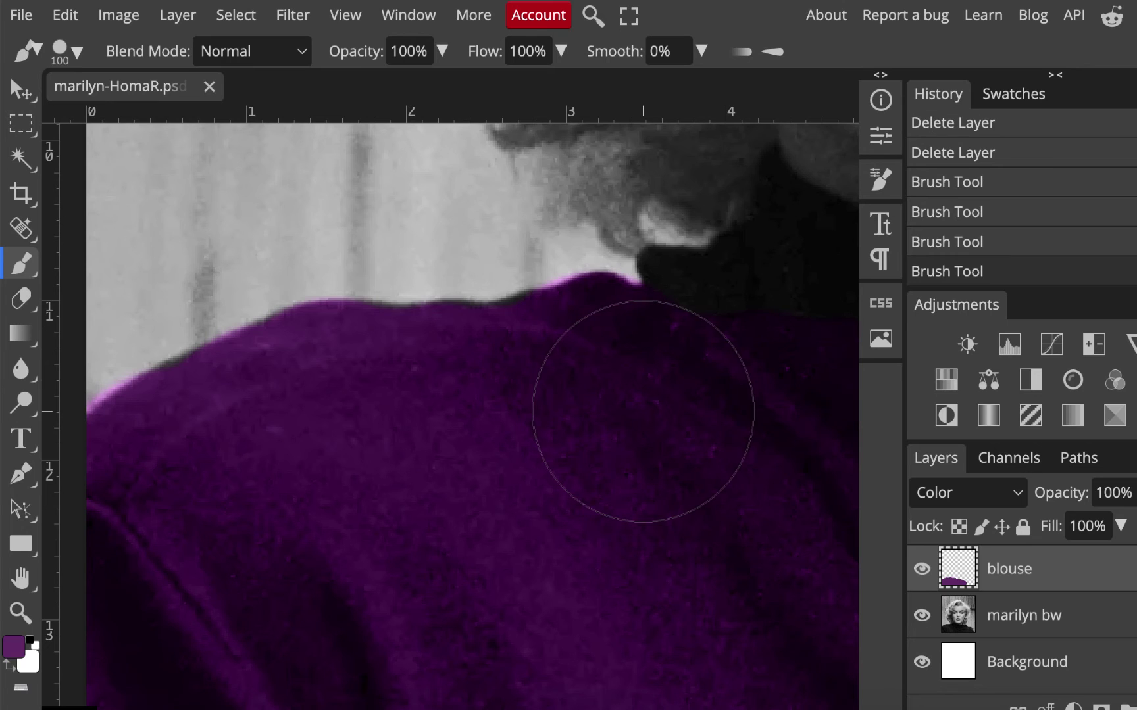
# - Reduce the brush to 80 px and paint purple up into the dark collar beneath the hair
pyautogui.press('[')
pyautogui.press('[')
pyautogui.moveTo(727, 352)
pyautogui.mouseDown()
pyautogui.moveTo(738, 313)
pyautogui.moveTo(771, 297)
pyautogui.moveTo(774, 308)
pyautogui.moveTo(742, 324)
pyautogui.mouseUp()
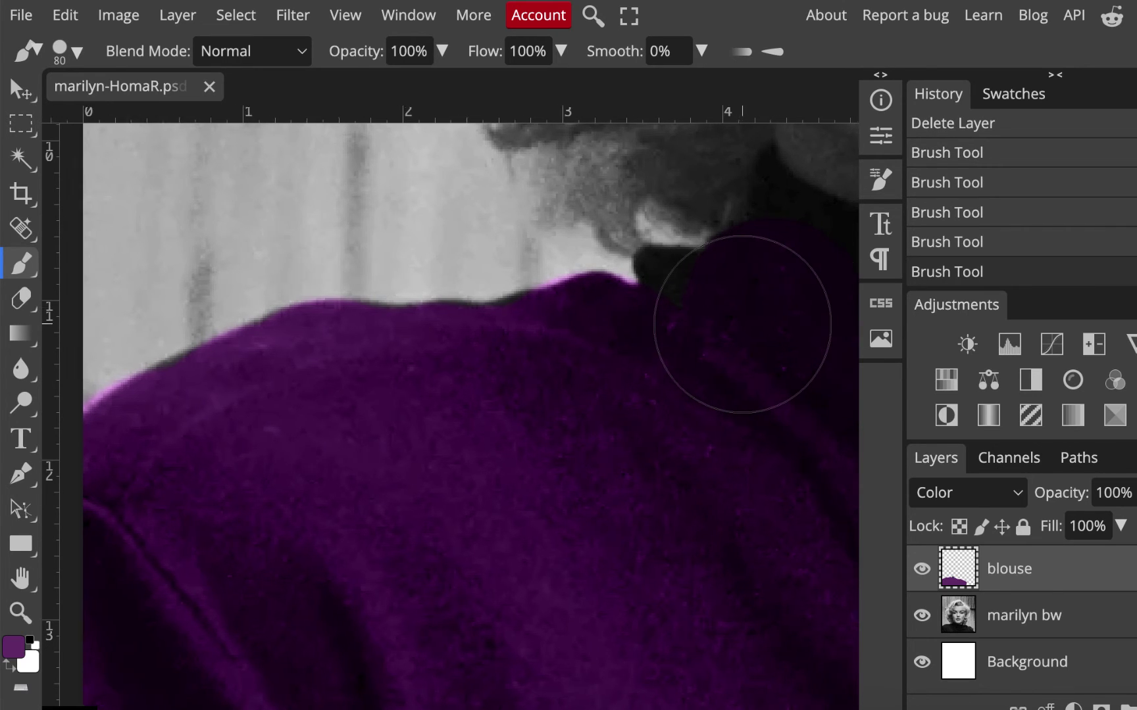
# - Extend the purple along the collar below the chin and, with a 50 px brush, fill the small notch at its outer edge
pyautogui.scroll(-10, 742, 325)
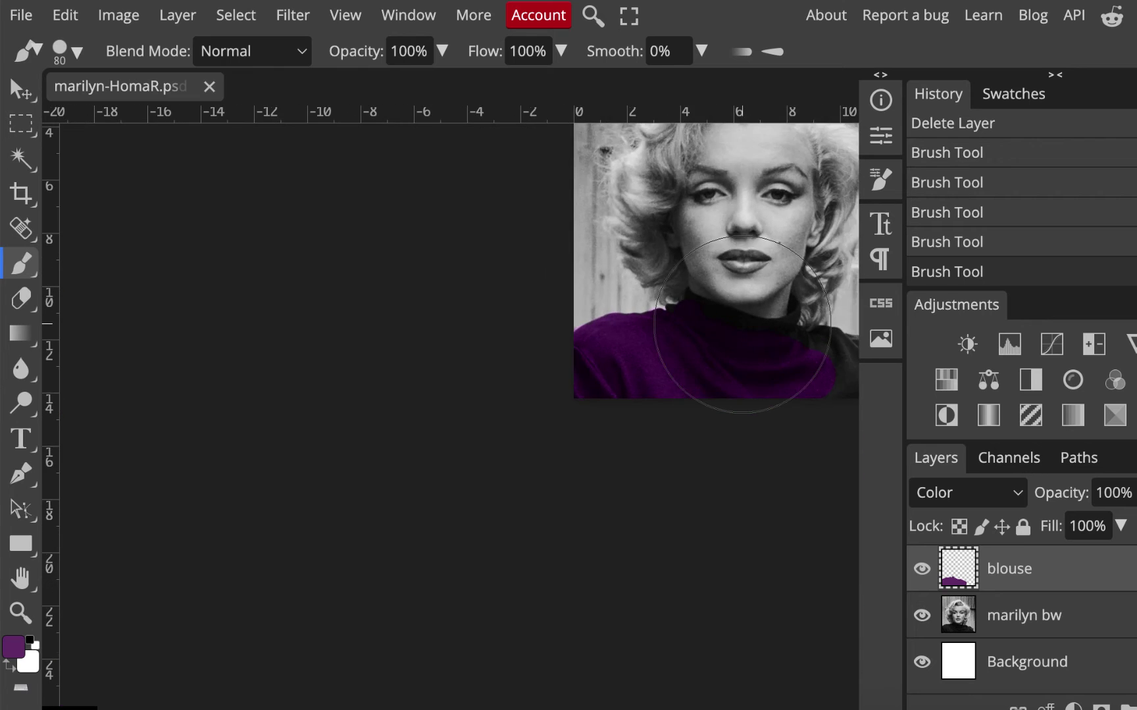
pyautogui.scroll(10, 742, 324)
pyautogui.moveTo(496, 247)
pyautogui.mouseDown()
pyautogui.moveTo(771, 395)
pyautogui.moveTo(542, 344)
pyautogui.moveTo(446, 297)
pyautogui.moveTo(360, 298)
pyautogui.mouseUp()
pyautogui.press('[')
pyautogui.press('[')
pyautogui.press('[')
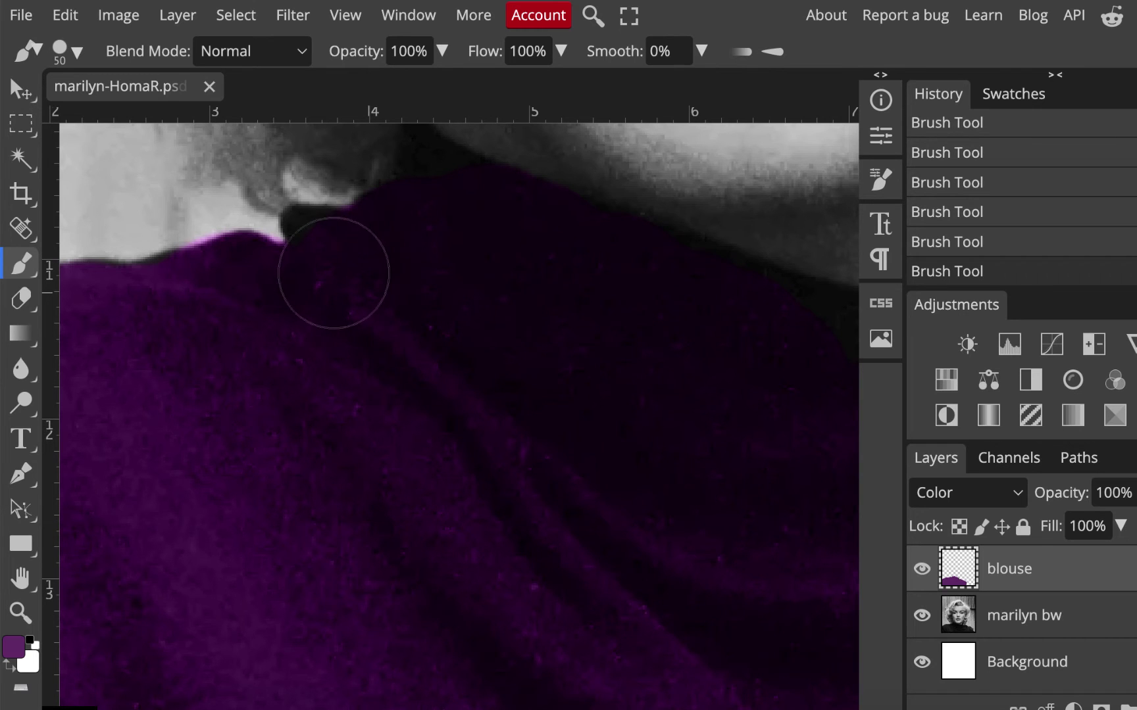
pyautogui.moveTo(328, 254); pyautogui.dragTo(365, 300)
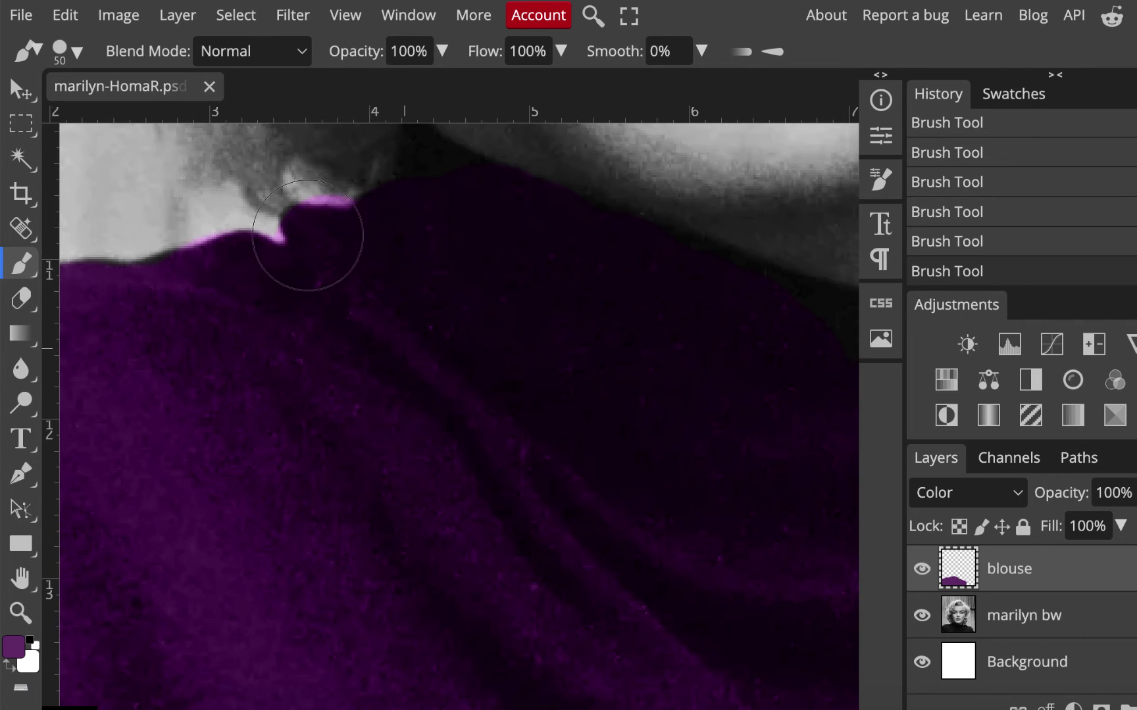
# - Paint the turtleneck's opposite shoulder and sleeve purple, out to the garment's outer edge and the bottom of the picture
pyautogui.scroll(-10, 543, 364)
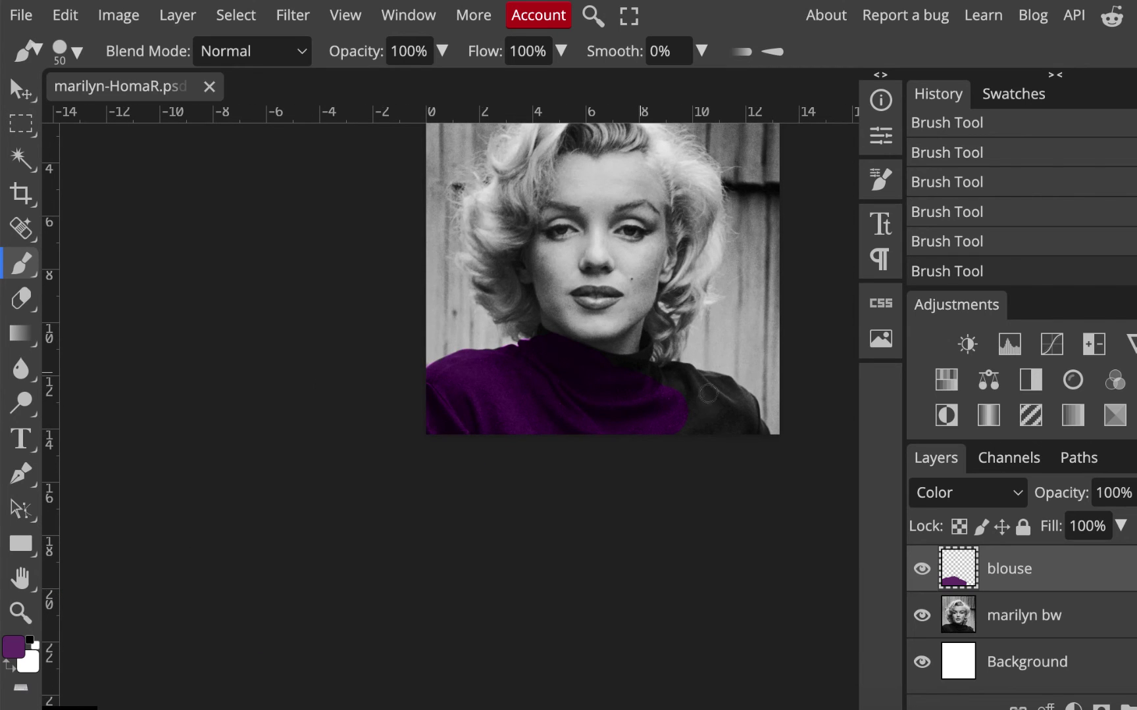
pyautogui.scroll(8, 707, 392)
pyautogui.moveTo(614, 375)
pyautogui.mouseDown()
pyautogui.moveTo(751, 439)
pyautogui.moveTo(601, 521)
pyautogui.moveTo(658, 484)
pyautogui.moveTo(645, 460)
pyautogui.moveTo(672, 521)
pyautogui.moveTo(720, 559)
pyautogui.moveTo(602, 597)
pyautogui.moveTo(512, 578)
pyautogui.moveTo(564, 469)
pyautogui.moveTo(610, 410)
pyautogui.moveTo(634, 337)
pyautogui.moveTo(624, 319)
pyautogui.moveTo(548, 305)
pyautogui.moveTo(522, 325)
pyautogui.moveTo(471, 324)
pyautogui.moveTo(414, 297)
pyautogui.moveTo(452, 310)
pyautogui.moveTo(509, 389)
pyautogui.moveTo(601, 408)
pyautogui.moveTo(663, 392)
pyautogui.moveTo(580, 359)
pyautogui.moveTo(645, 346)
pyautogui.mouseUp()
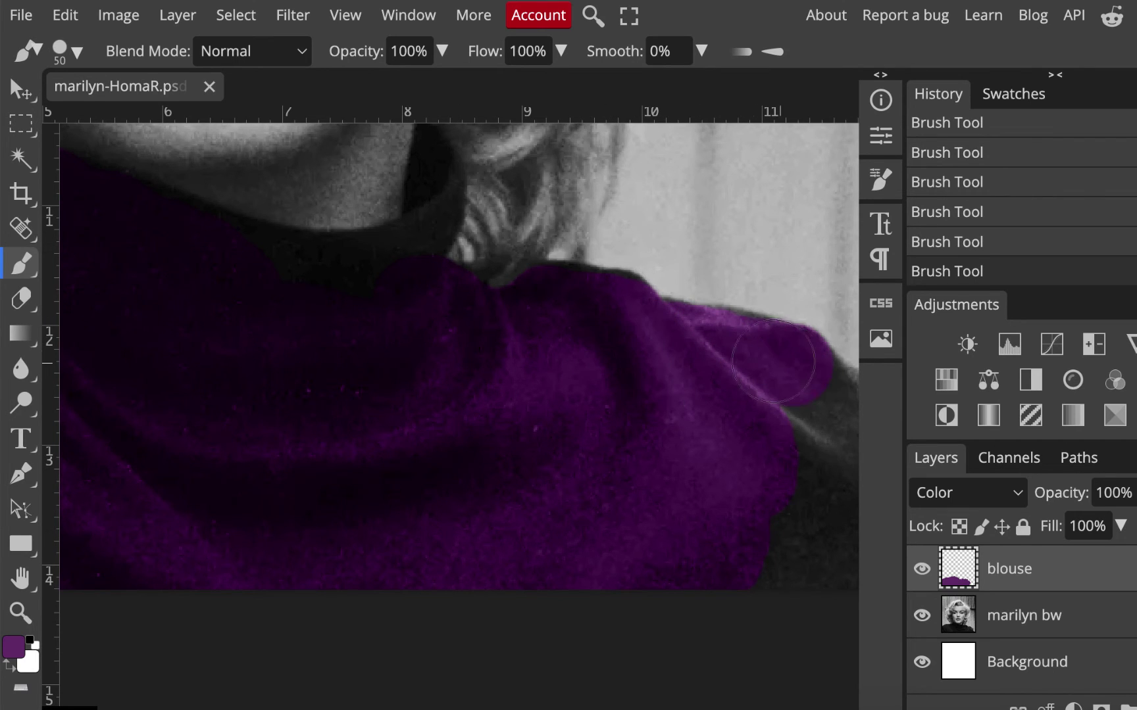
pyautogui.scroll(-3, 723, 438)
pyautogui.hscroll(5, 724, 438)
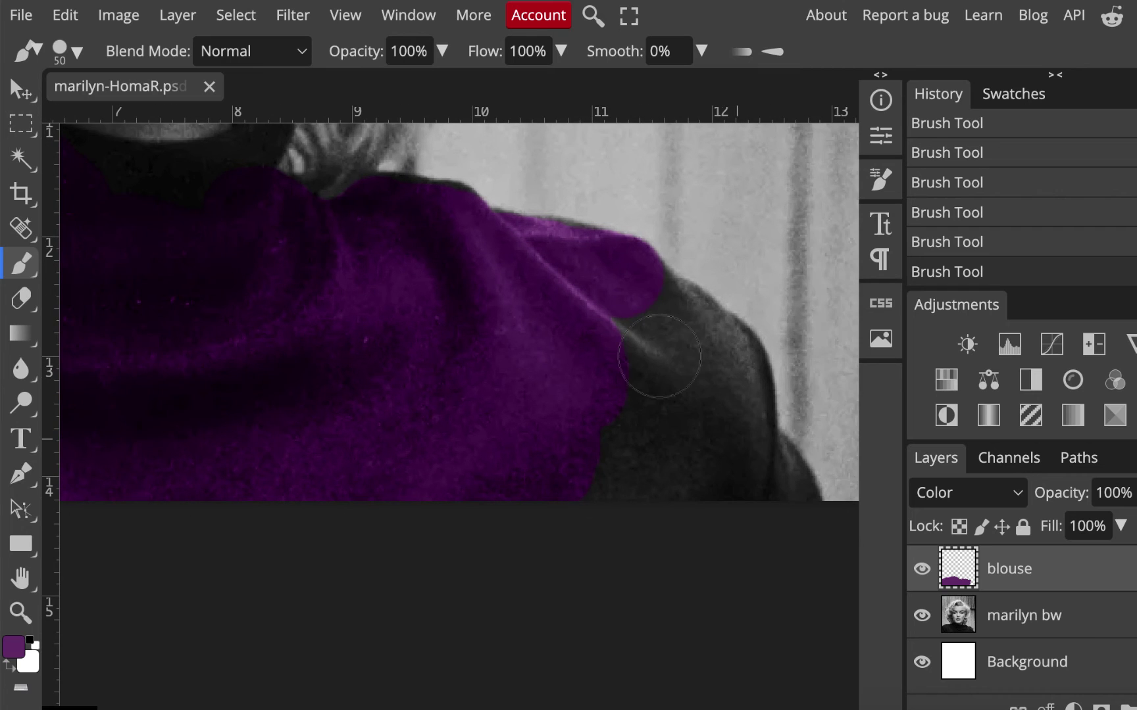
pyautogui.moveTo(727, 411)
pyautogui.mouseDown()
pyautogui.moveTo(731, 435)
pyautogui.moveTo(776, 480)
pyautogui.mouseUp()
pyautogui.moveTo(653, 357)
pyautogui.mouseDown()
pyautogui.moveTo(638, 508)
pyautogui.moveTo(549, 495)
pyautogui.moveTo(593, 427)
pyautogui.moveTo(651, 469)
pyautogui.moveTo(728, 489)
pyautogui.mouseUp()
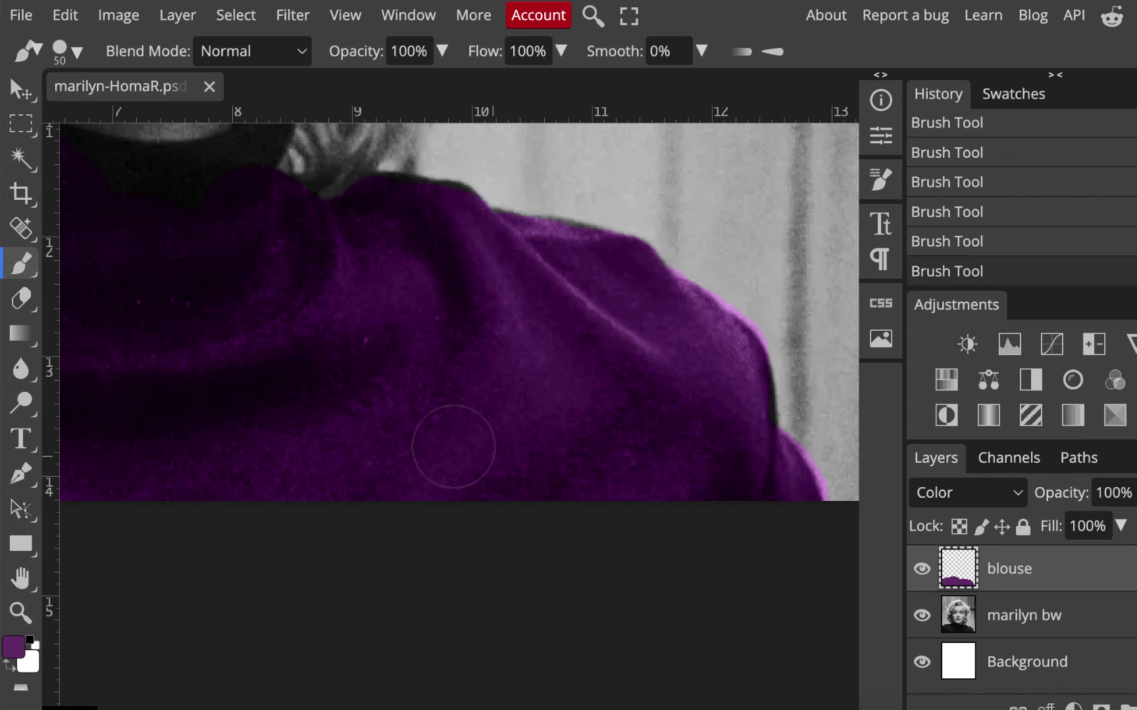
# - Reduce the brush to 40 px and paint the remaining dark collar purple, including the fold between neck and hair
pyautogui.scroll(5, 324, 307)
pyautogui.hscroll(-6, 324, 307)
pyautogui.moveTo(324, 307); pyautogui.dragTo(419, 309)
pyautogui.press('[')
pyautogui.press('[')
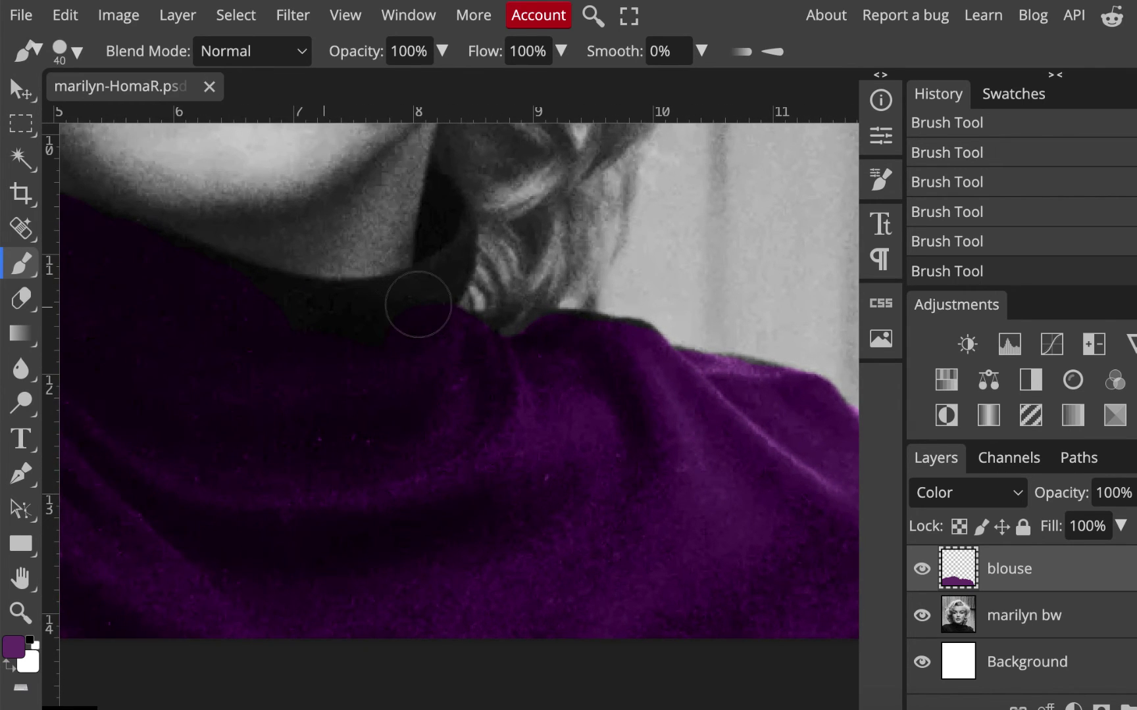
pyautogui.moveTo(428, 226)
pyautogui.mouseDown()
pyautogui.moveTo(441, 204)
pyautogui.moveTo(432, 208)
pyautogui.moveTo(436, 278)
pyautogui.mouseUp()
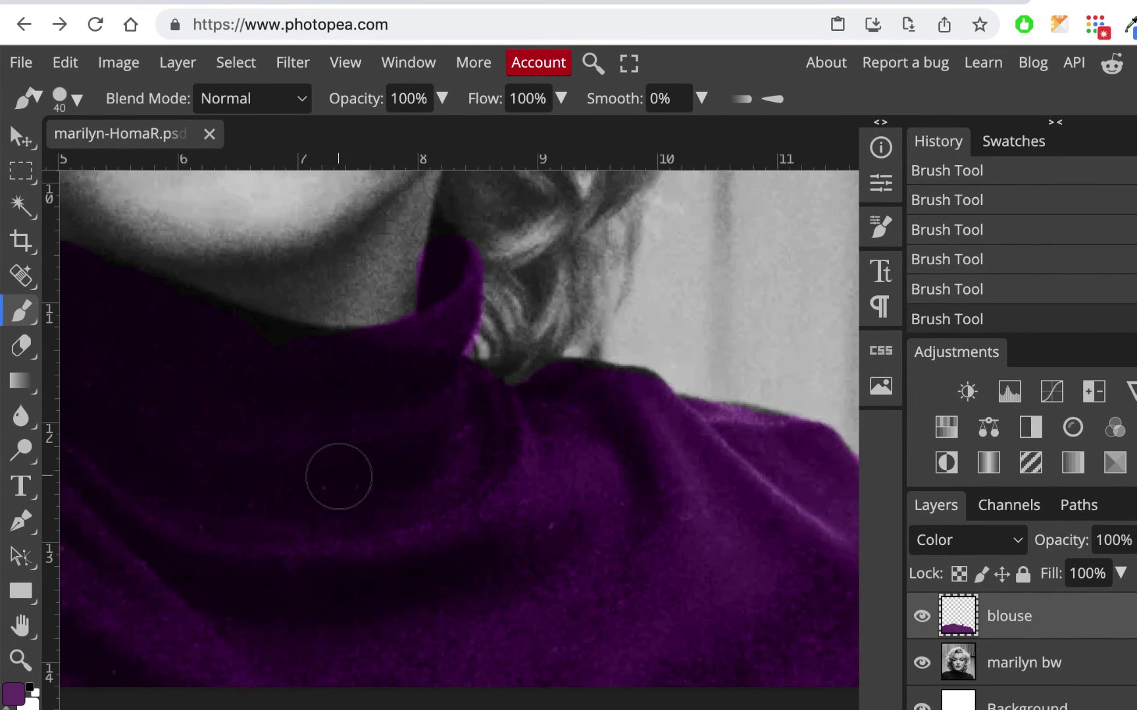
# - Erase at the collar fold beside the neck with a 15 px Eraser and brush the dark collar gap below the chin purple
pyautogui.hscroll(-4, 340, 475)
pyautogui.scroll(1, 340, 475)
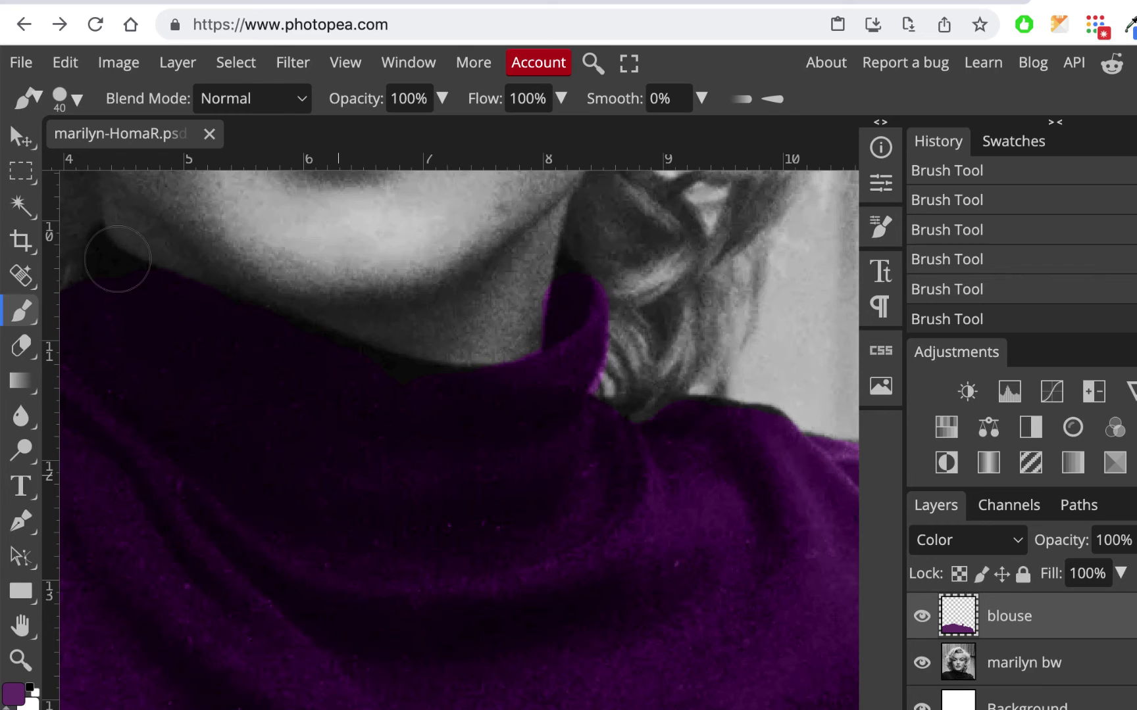
pyautogui.click(22, 345)
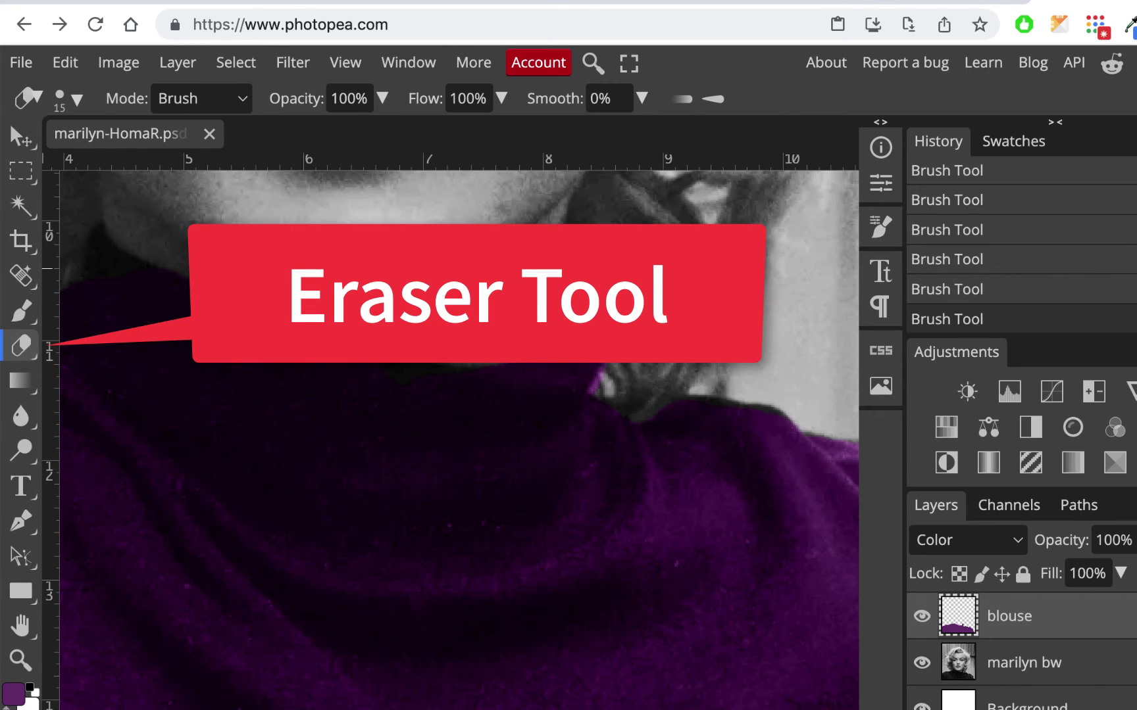
pyautogui.click(527, 327)
pyautogui.hscroll(-10, 426, 439)
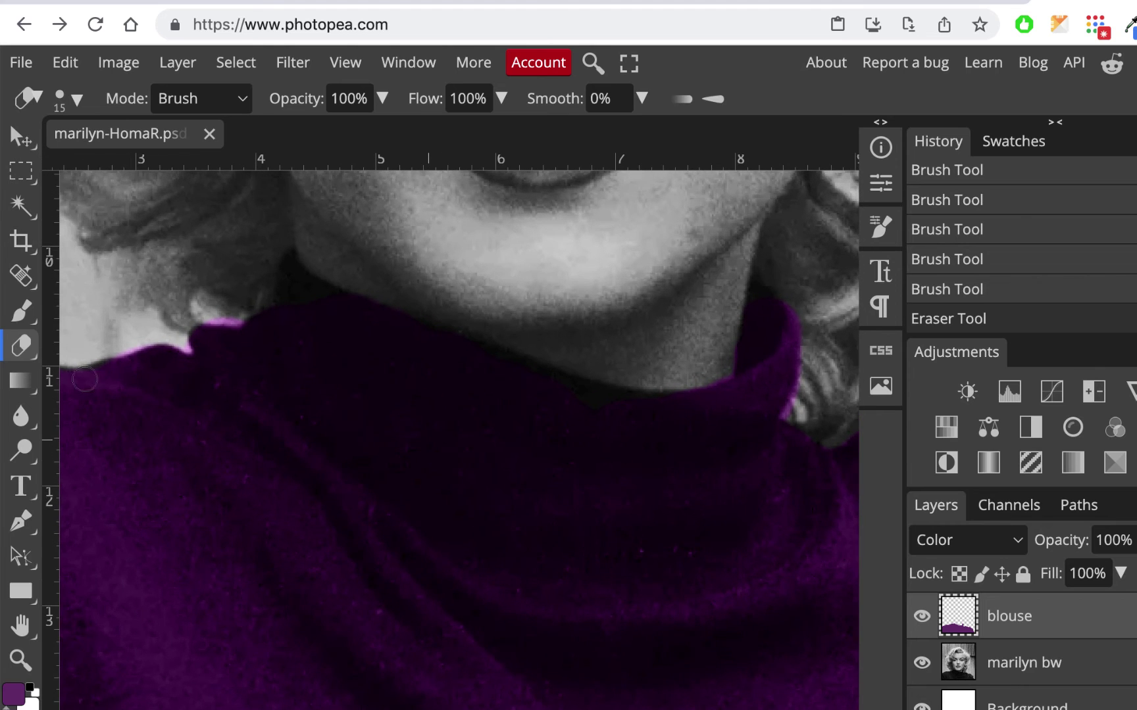
pyautogui.press('b')
pyautogui.moveTo(399, 361)
pyautogui.mouseDown()
pyautogui.moveTo(425, 353)
pyautogui.moveTo(658, 431)
pyautogui.moveTo(710, 515)
pyautogui.moveTo(758, 505)
pyautogui.moveTo(800, 517)
pyautogui.moveTo(733, 578)
pyautogui.moveTo(442, 590)
pyautogui.moveTo(301, 577)
pyautogui.moveTo(439, 619)
pyautogui.moveTo(536, 612)
pyautogui.moveTo(395, 588)
pyautogui.moveTo(500, 545)
pyautogui.moveTo(502, 588)
pyautogui.mouseUp()
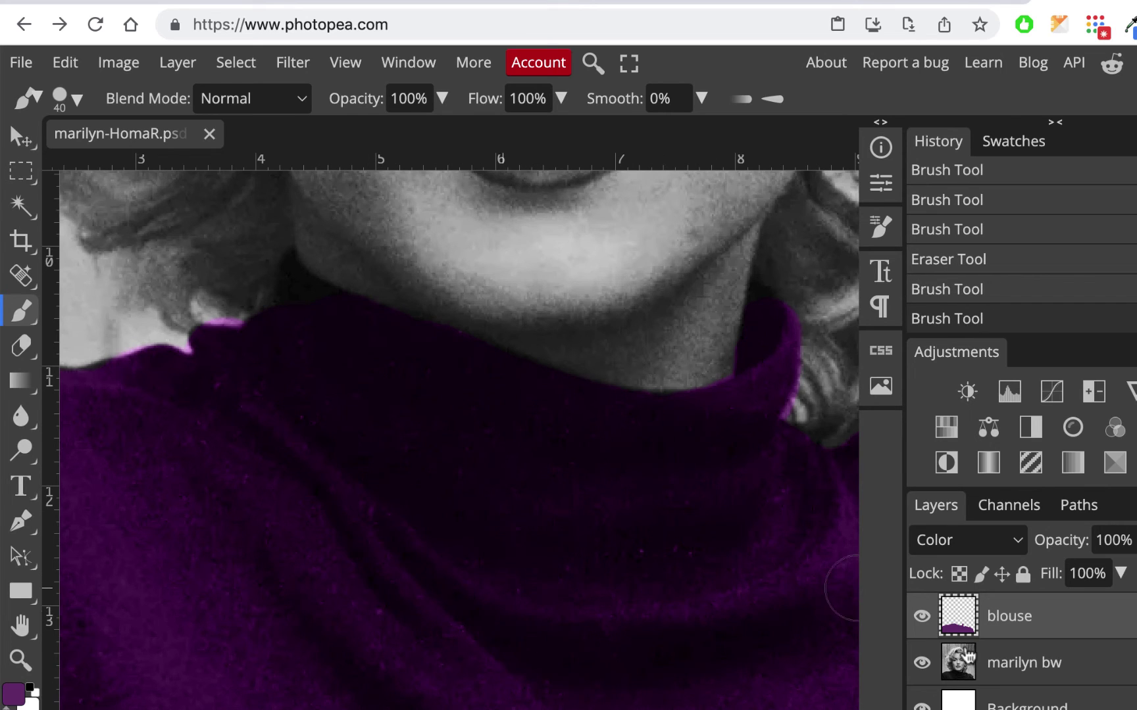
# - Hide the marilyn bw and Background layers to inspect the blouse paint's shape on its own, and show them again
pyautogui.click(921, 664)
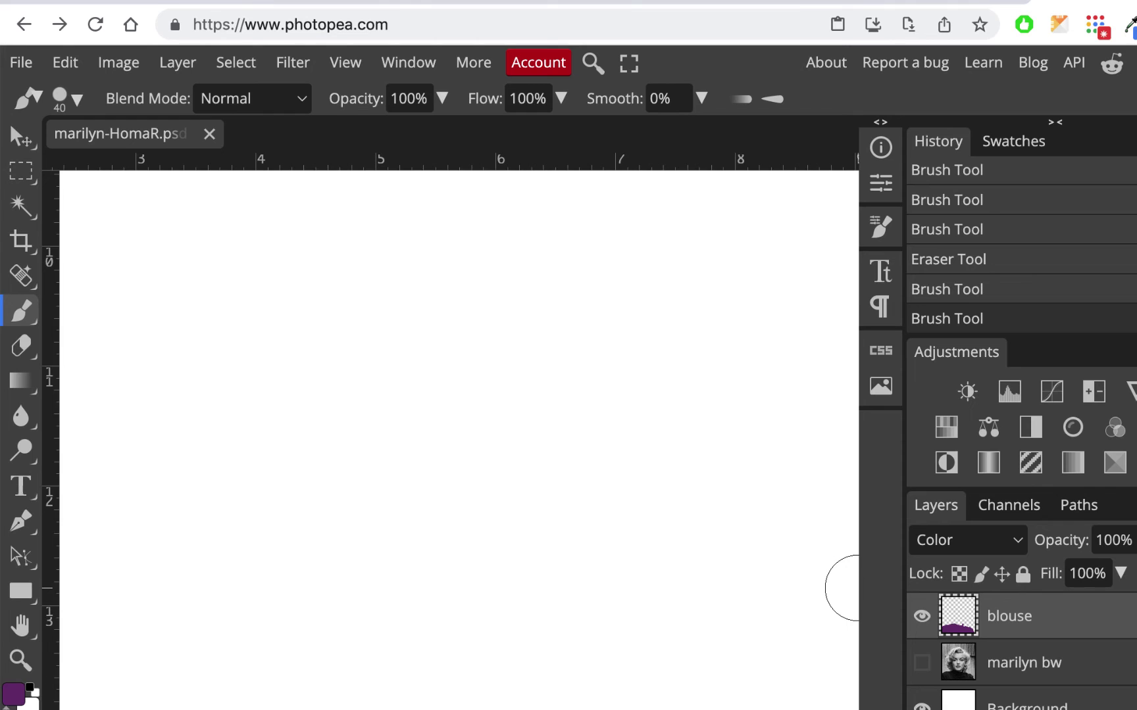
pyautogui.click(921, 706)
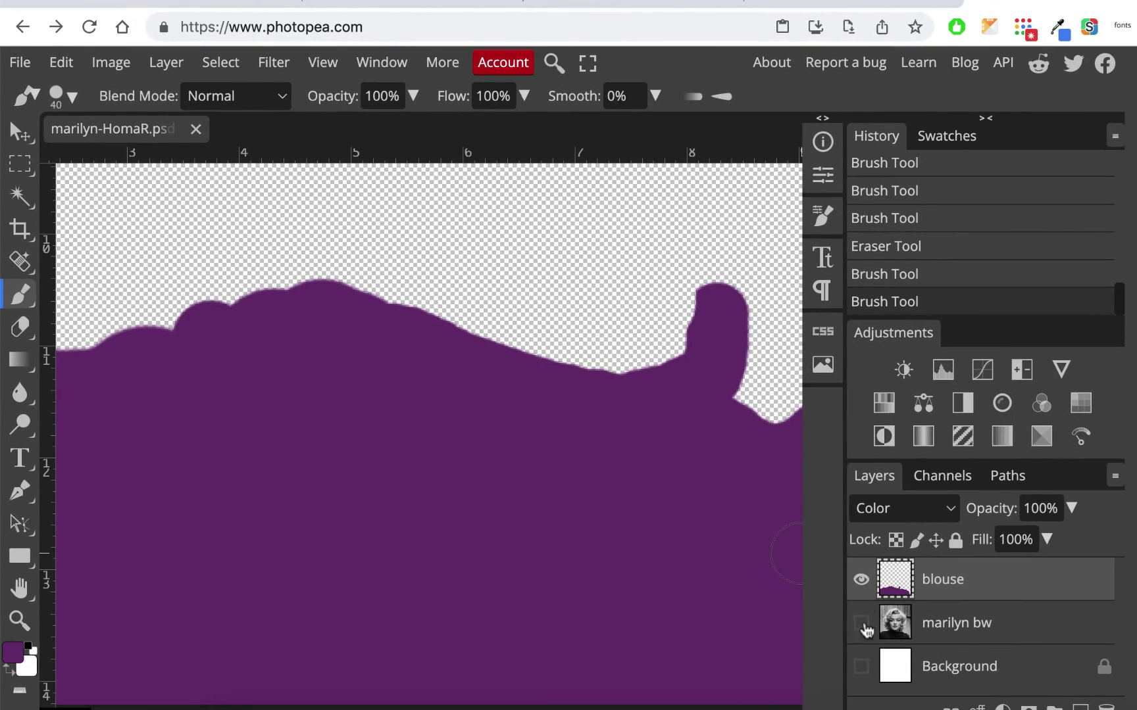
pyautogui.scroll(-5, 450, 471)
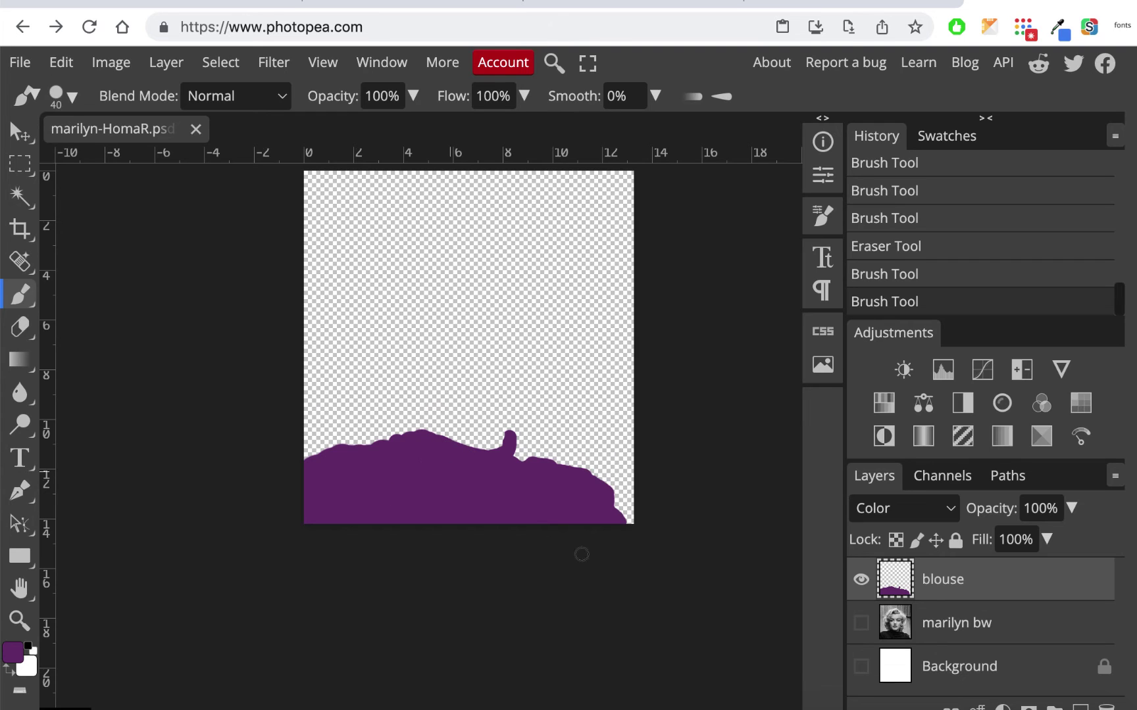
pyautogui.click(861, 624)
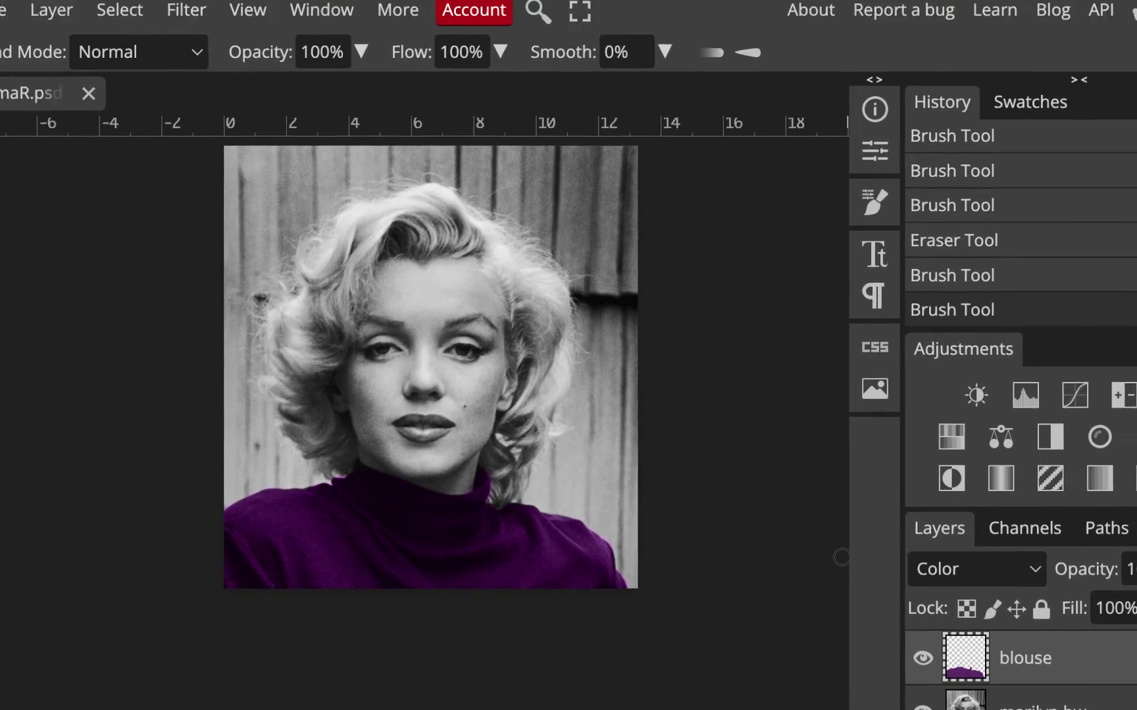
# - Slightly reduce the blouse layer's opacity and save the document
pyautogui.click(1048, 496)
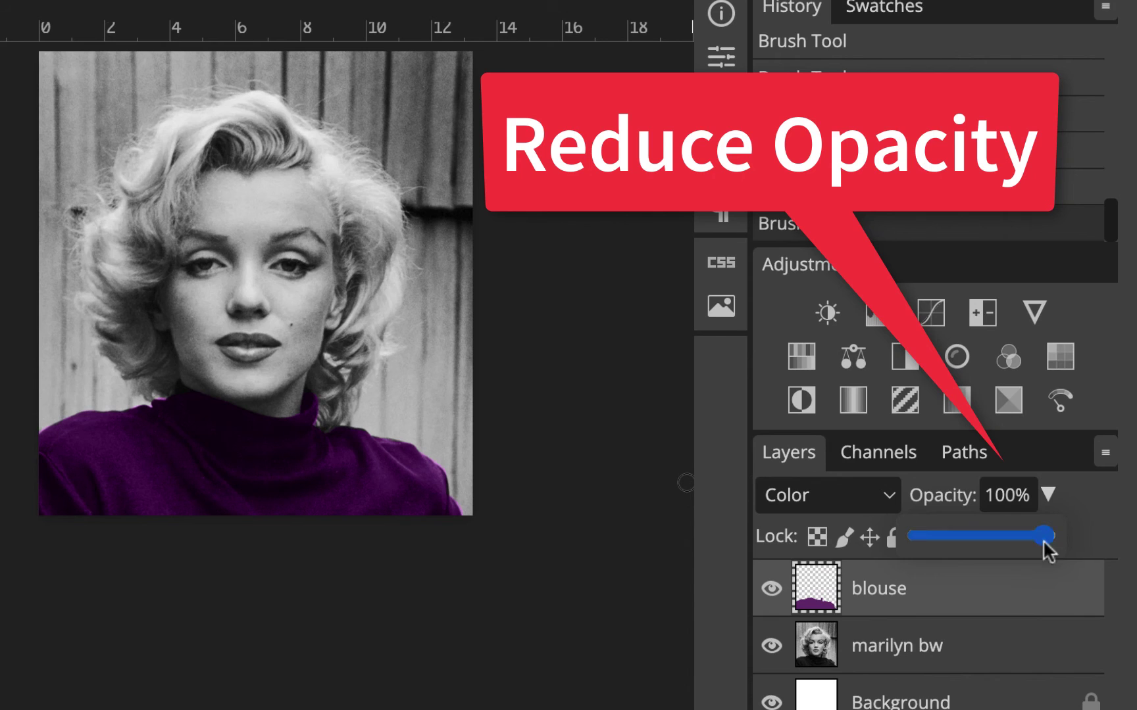
pyautogui.moveTo(1041, 545); pyautogui.dragTo(1012, 545)
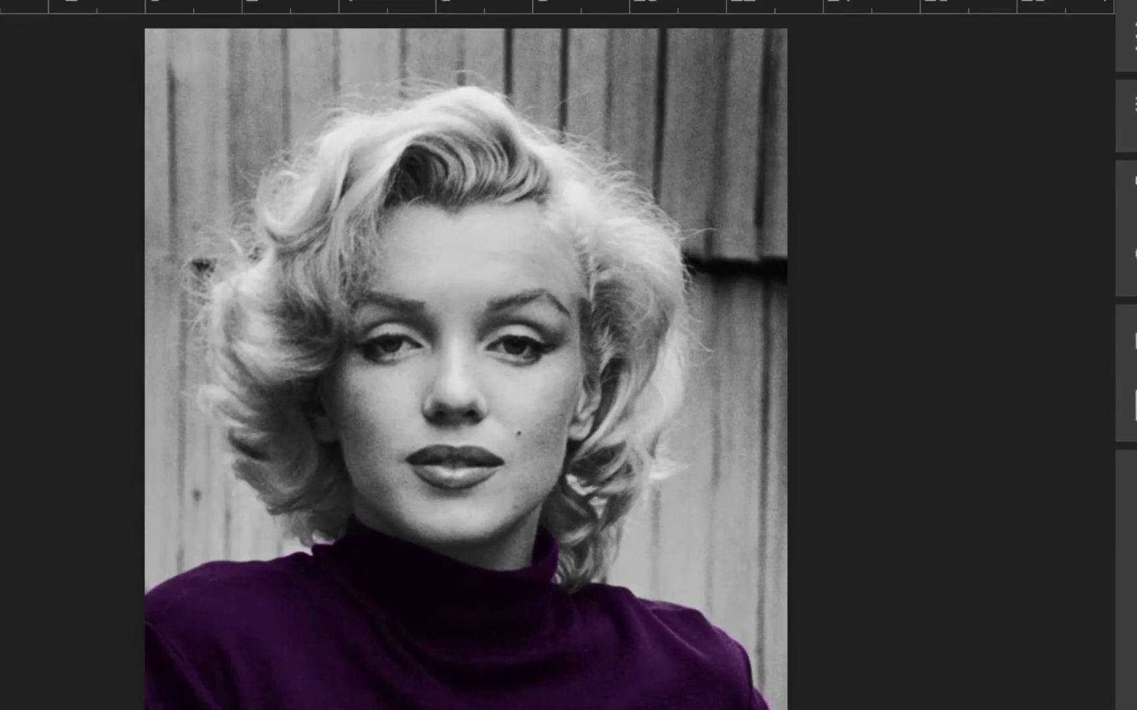
pyautogui.click(36, 74)
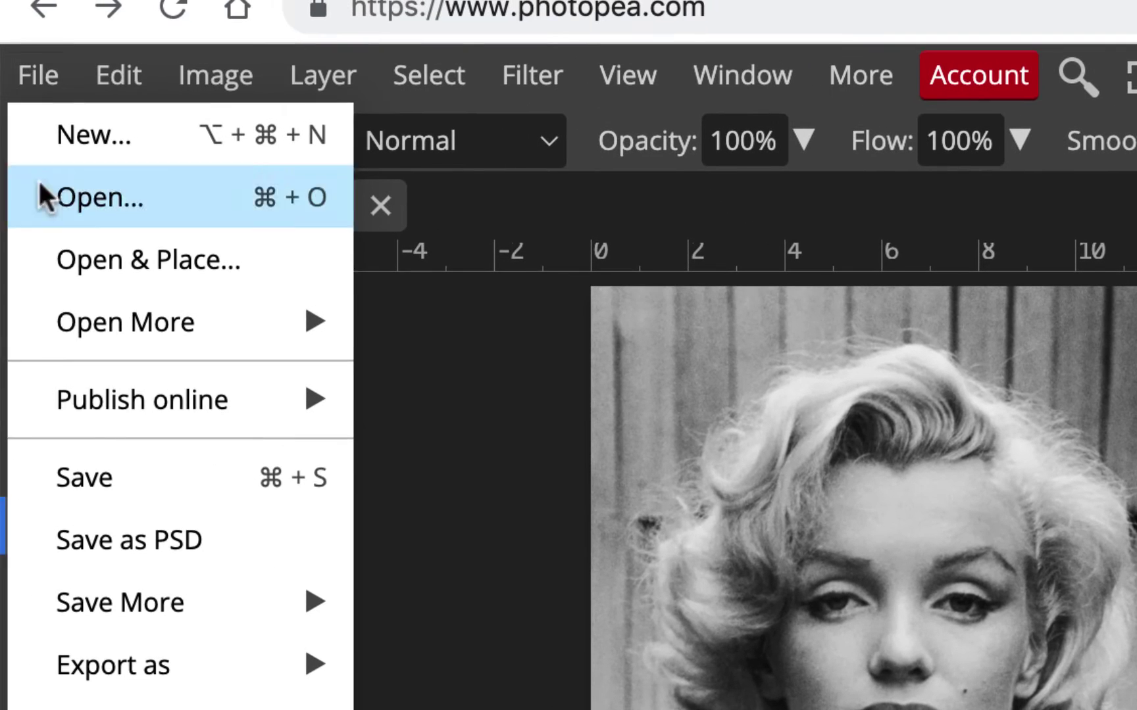
pyautogui.click(102, 497)
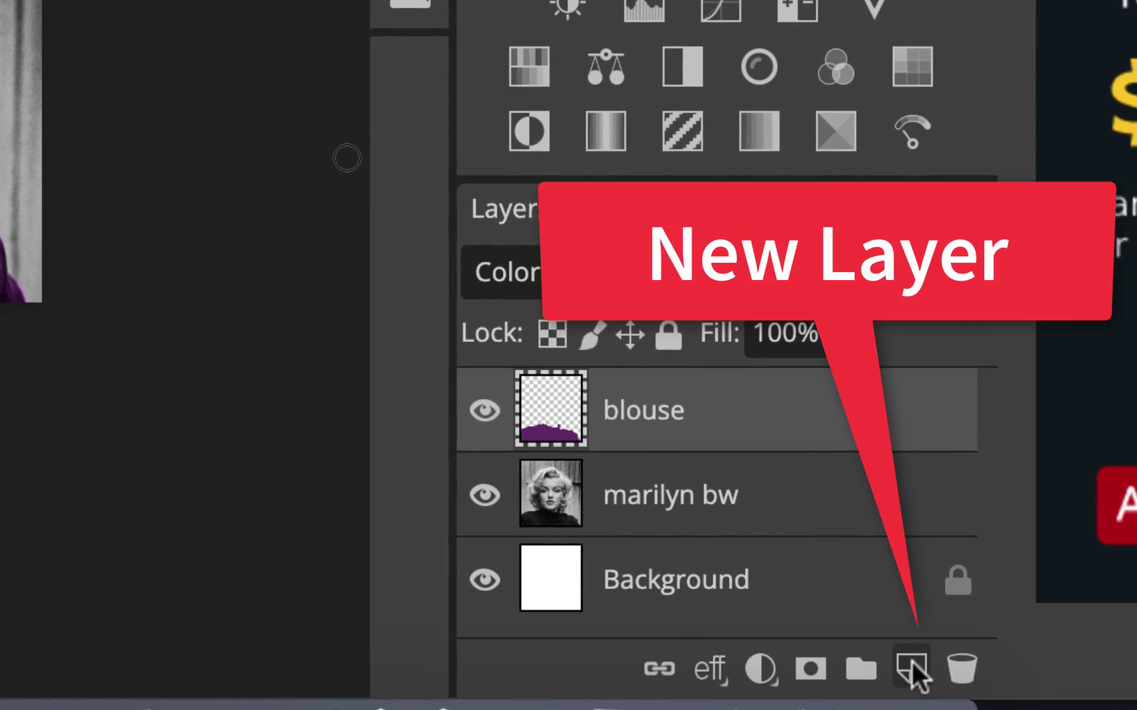
# - Add a new layer above the blouse layer and name it bg
pyautogui.click(912, 670)
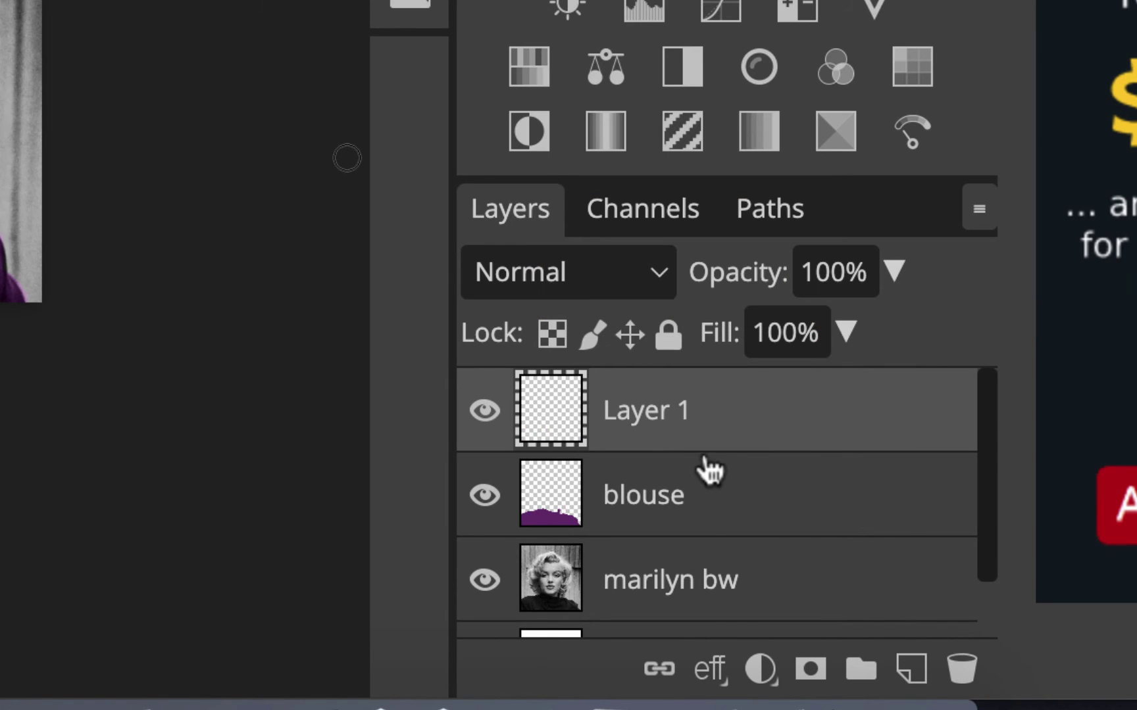
pyautogui.doubleClick(651, 415)
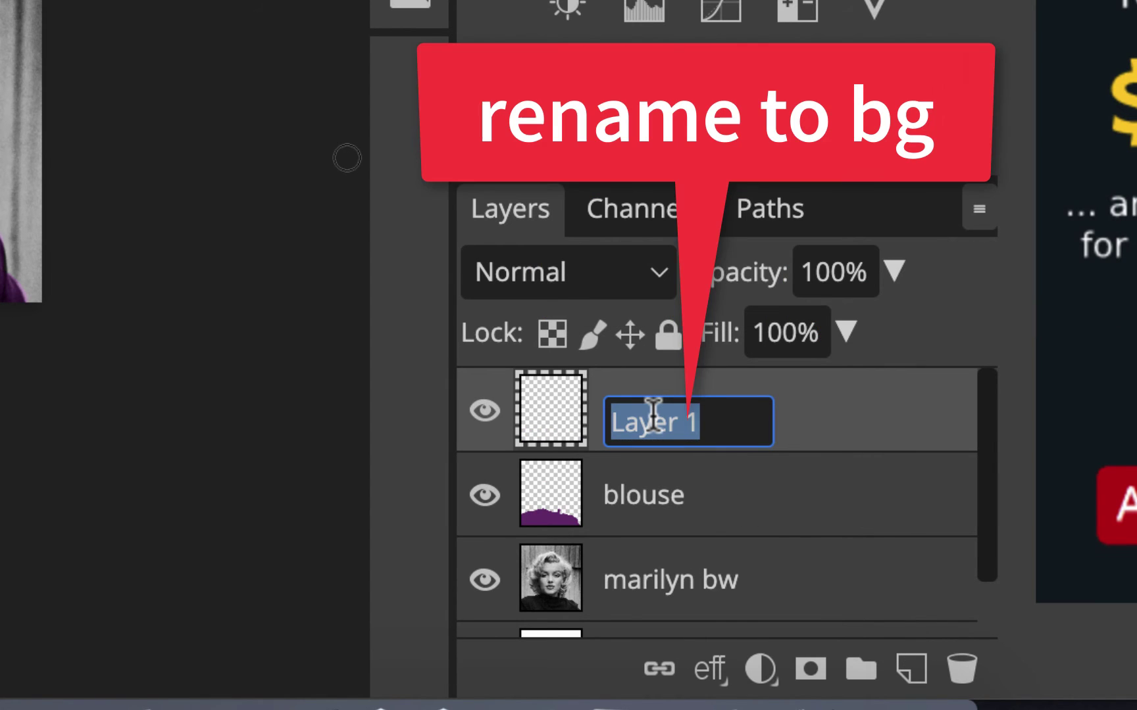
pyautogui.write('bg')
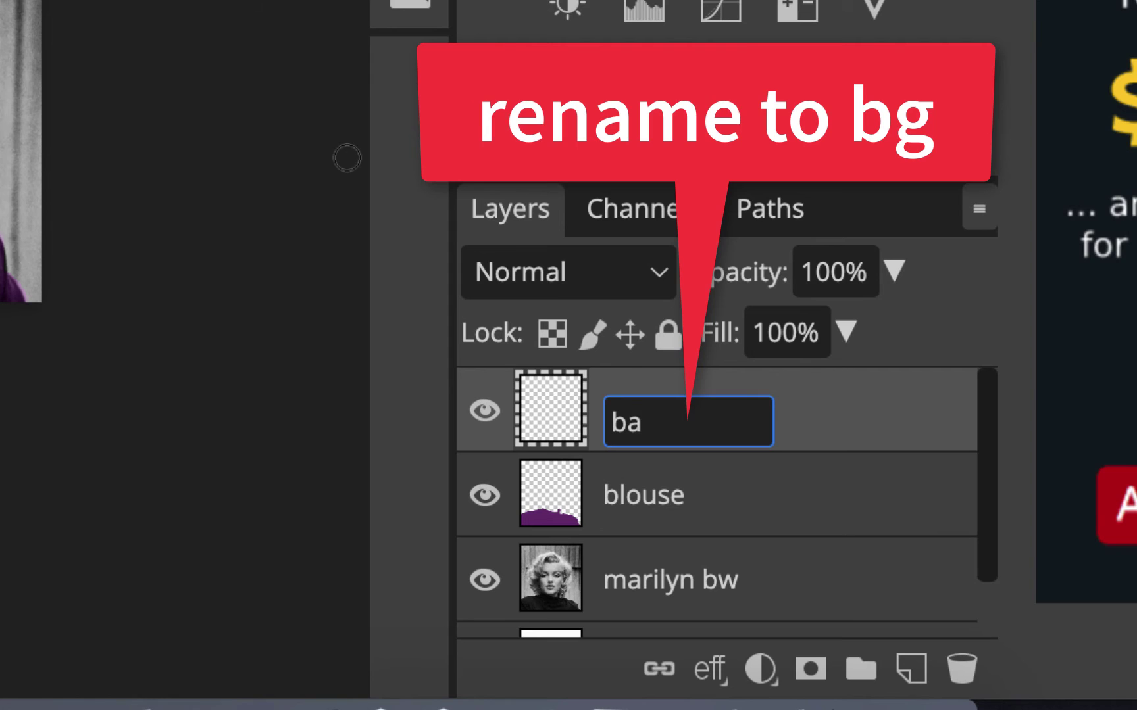
pyautogui.press('BackSpace')
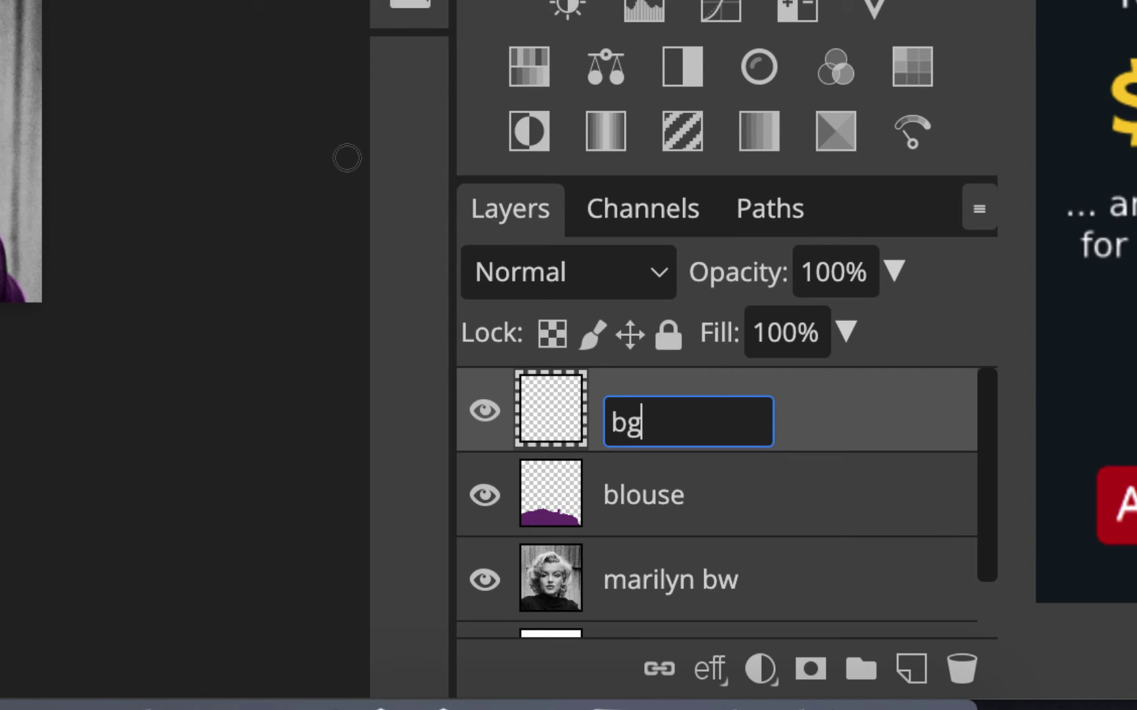
pyautogui.write('g')
pyautogui.press('Return')
pyautogui.scroll(-2, 855, 483)
pyautogui.scroll(-2, 720, 506)
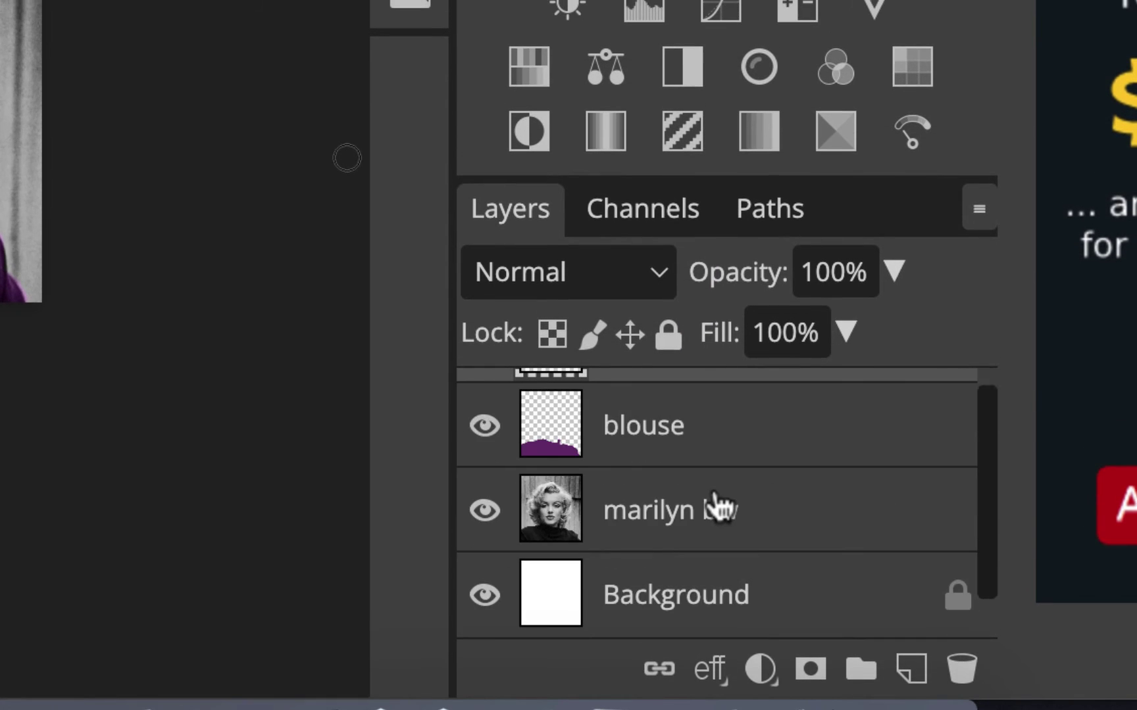
# - Enlarge the brush for the wall behind the hair and open the foreground colour for editing
pyautogui.scroll(3, 736, 563)
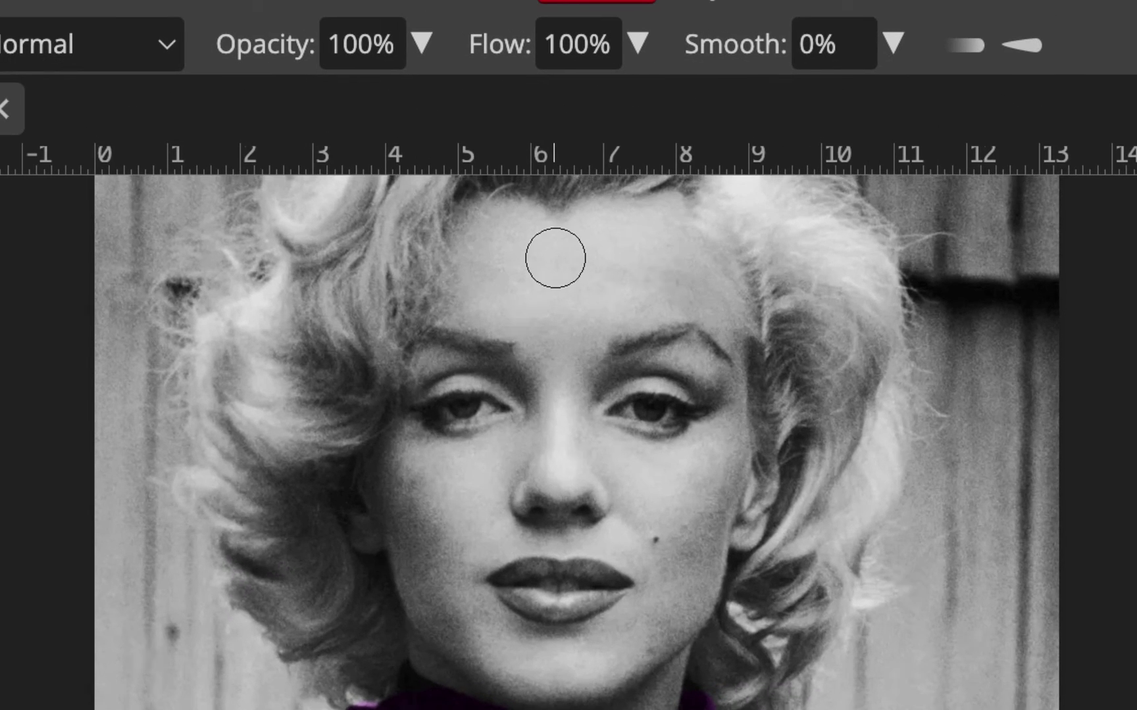
pyautogui.scroll(5, 556, 258)
pyautogui.hscroll(-2, 556, 258)
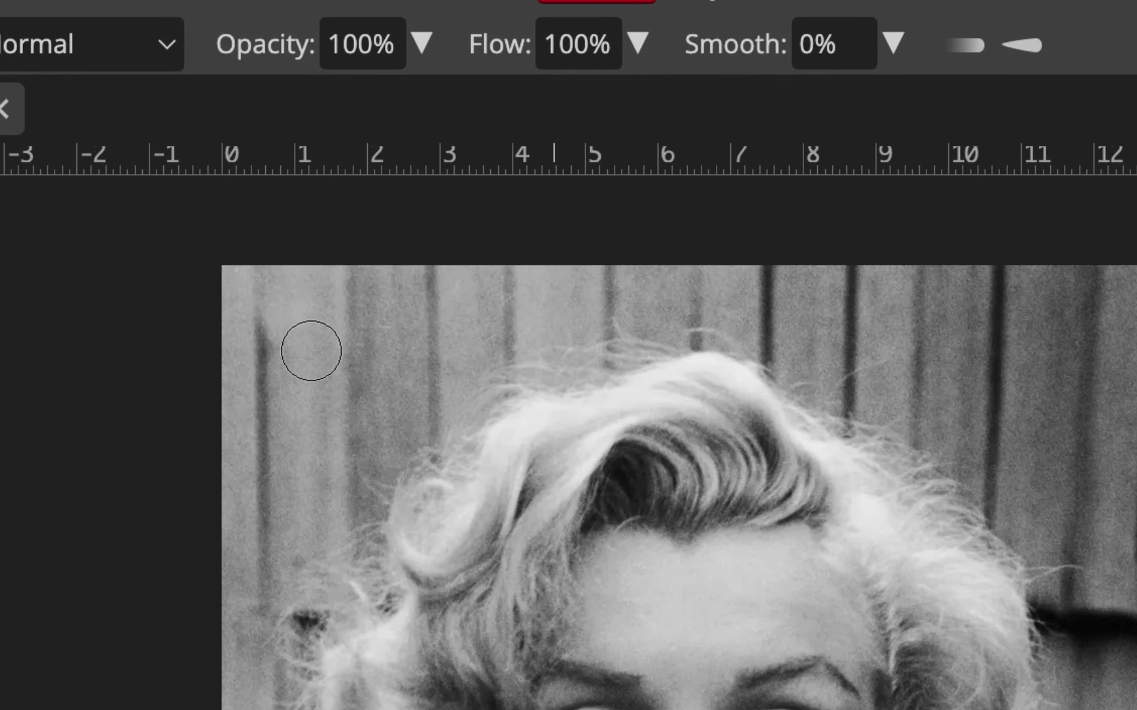
pyautogui.press(']')
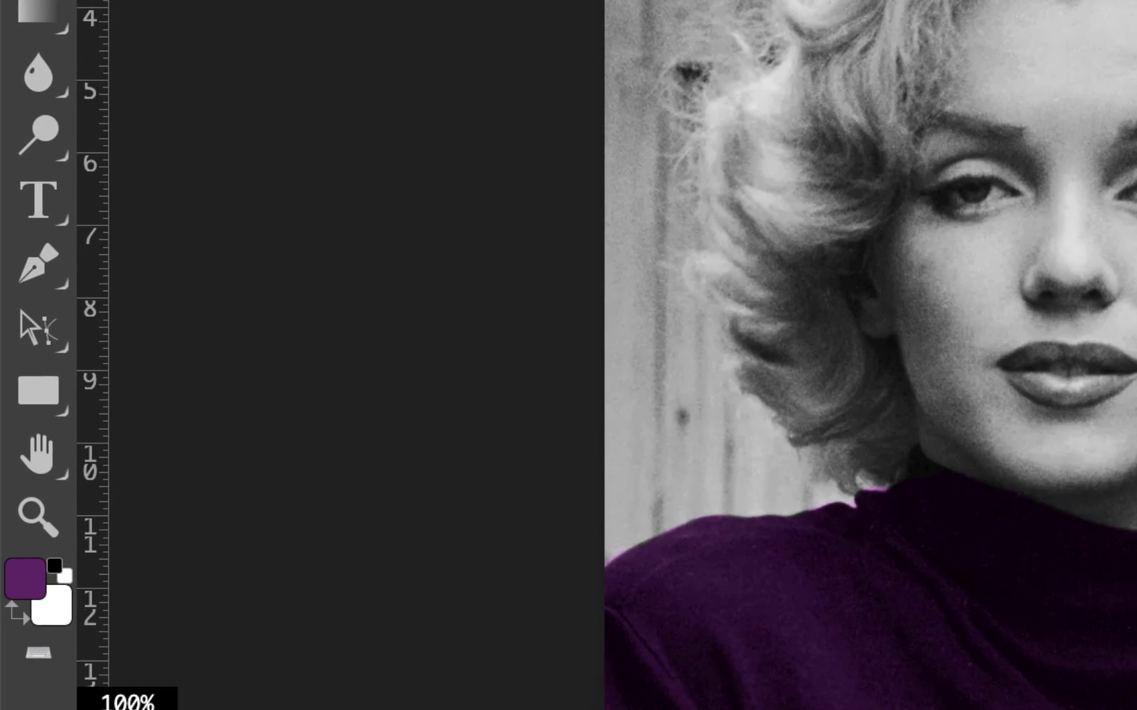
pyautogui.click(25, 591)
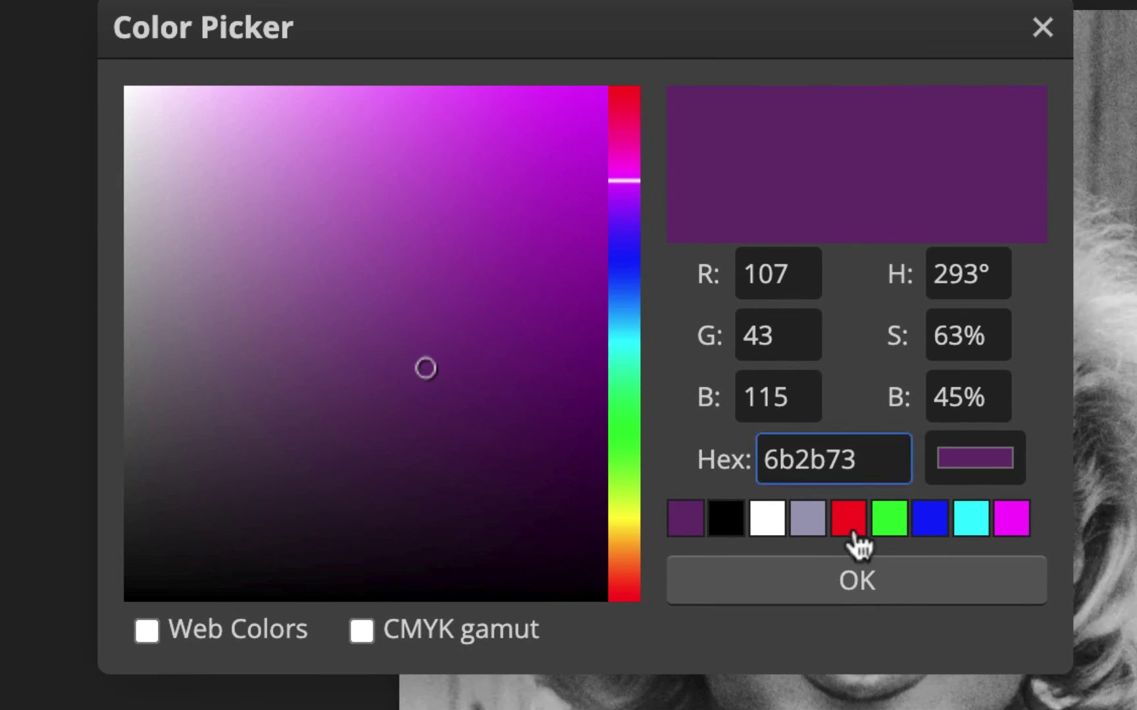
# - Try a light blue a4a4d7 and a brownish tan 9e896e as the foreground colour
pyautogui.click(941, 526)
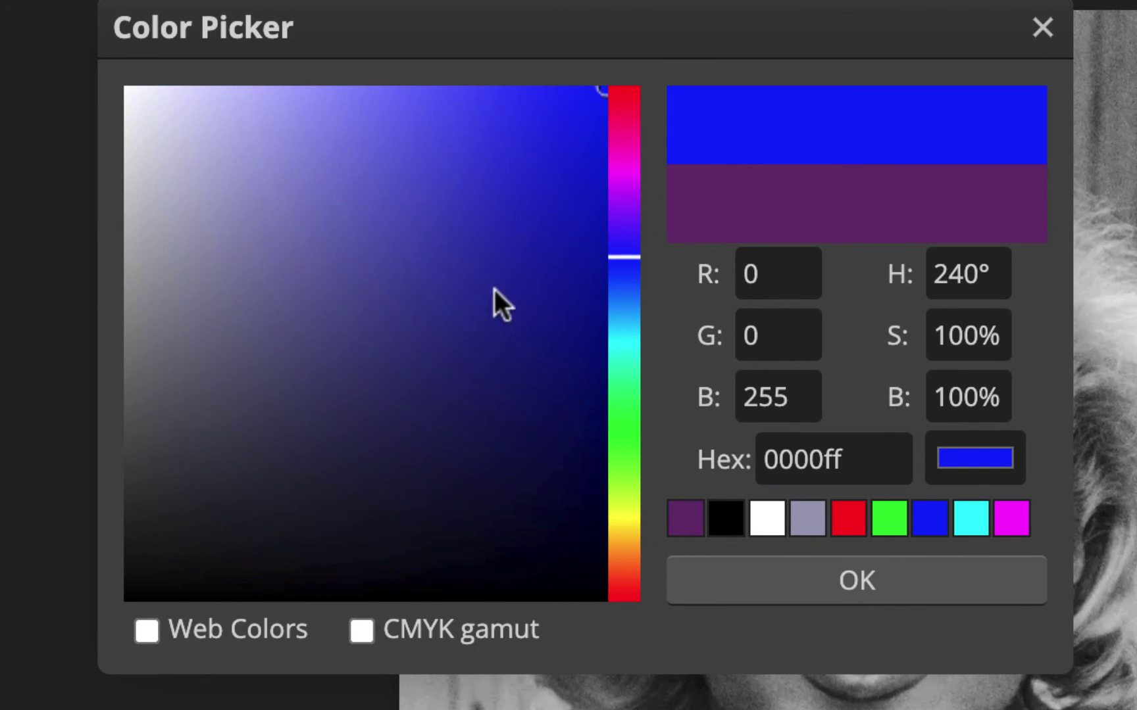
pyautogui.click(251, 133)
pyautogui.click(236, 165)
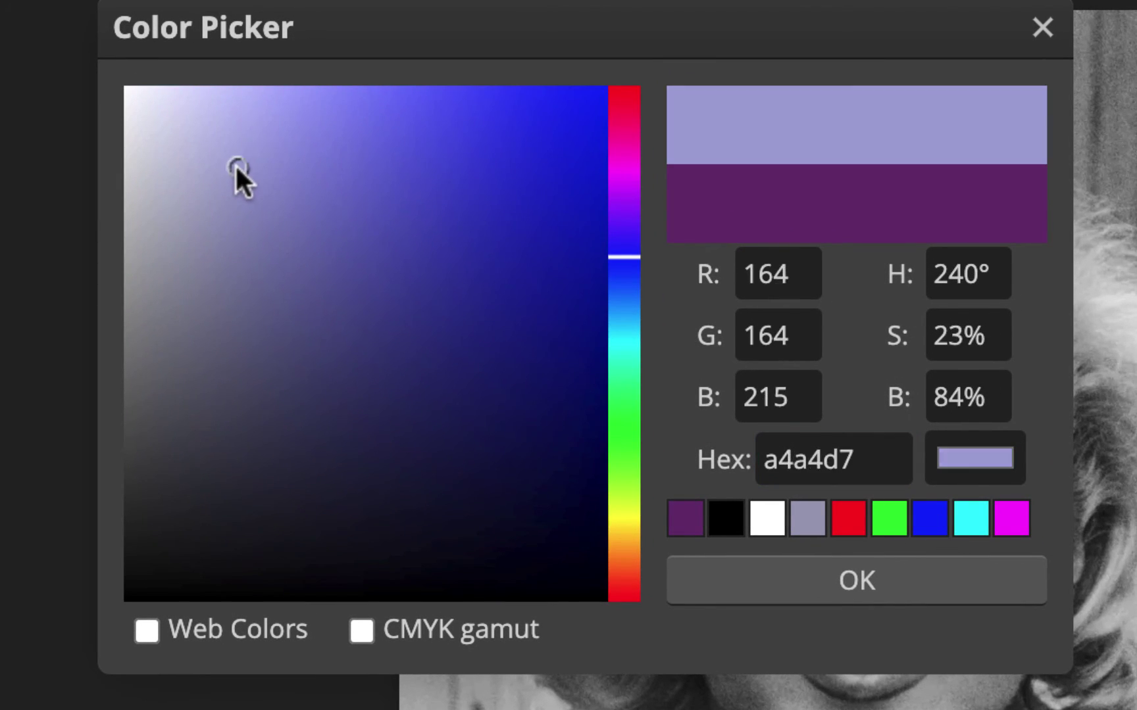
pyautogui.click(625, 521)
pyautogui.click(619, 551)
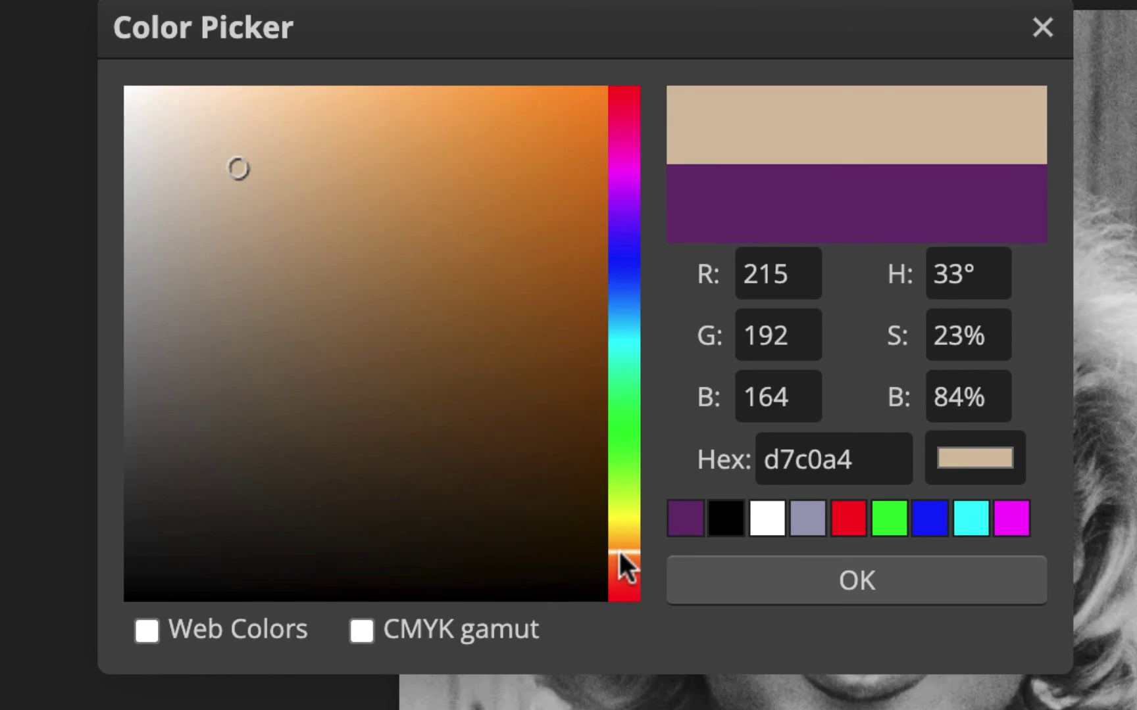
pyautogui.click(340, 297)
pyautogui.click(271, 281)
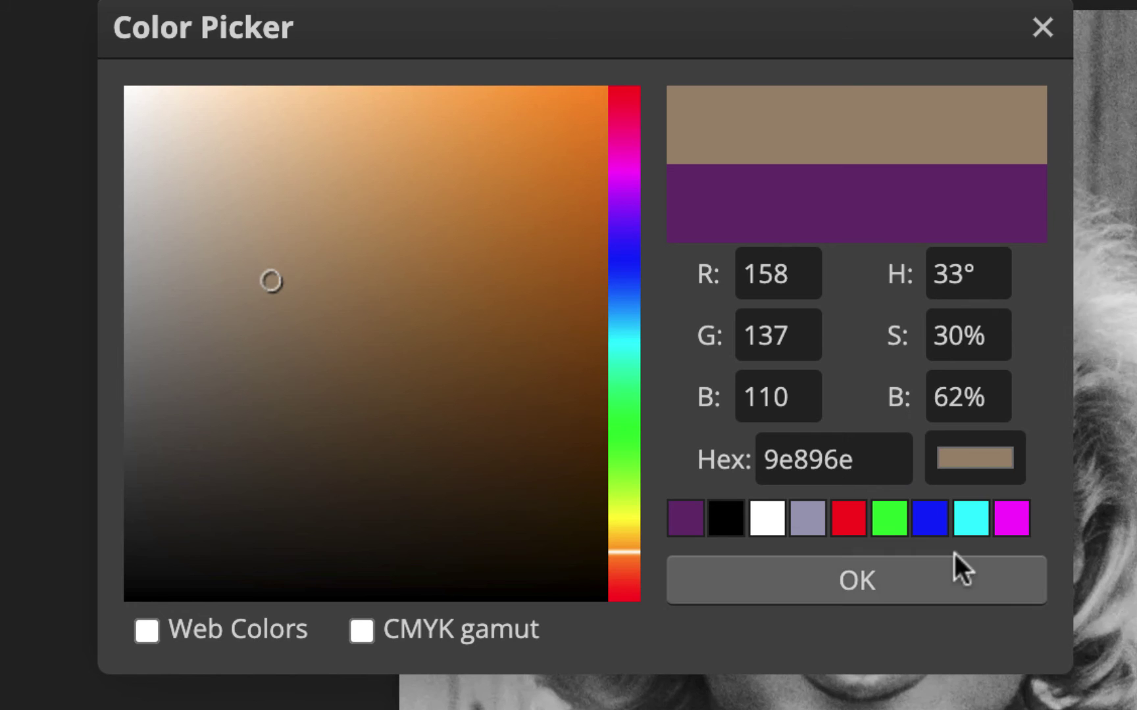
# - Set the foreground colour to a muted violet-blue with hex value 726bb0
pyautogui.click(932, 520)
pyautogui.moveTo(621, 259)
pyautogui.mouseDown()
pyautogui.moveTo(625, 220)
pyautogui.moveTo(620, 271)
pyautogui.moveTo(619, 248)
pyautogui.mouseUp()
pyautogui.click(314, 269)
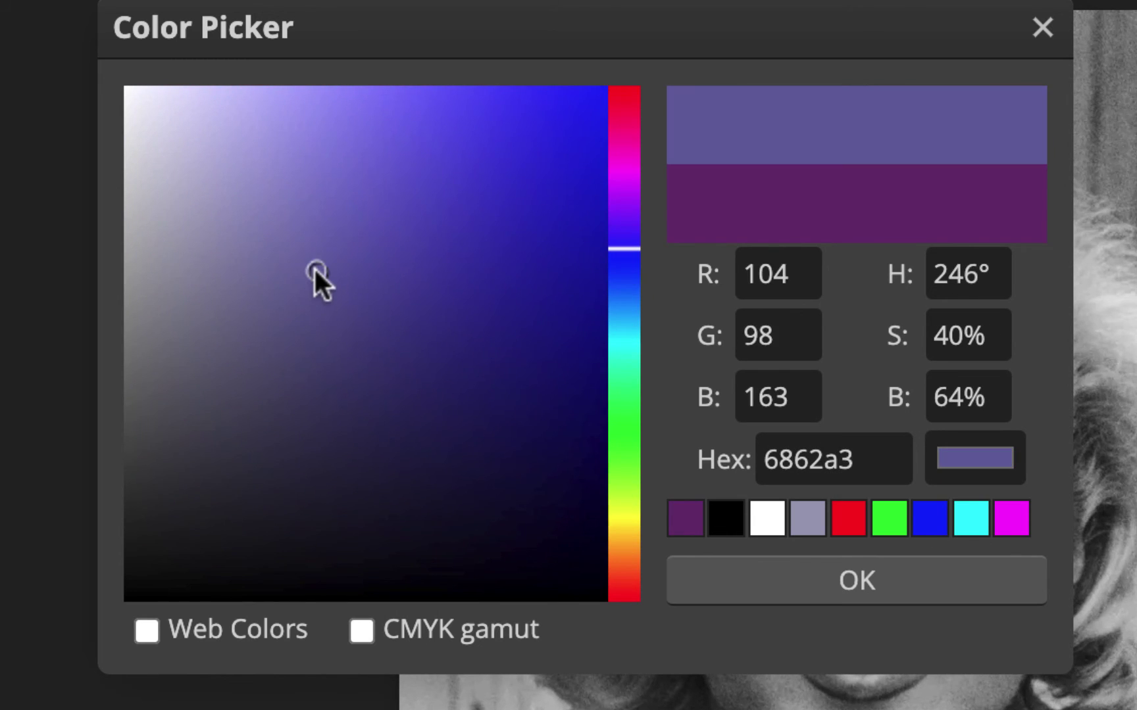
pyautogui.click(278, 322)
pyautogui.click(312, 244)
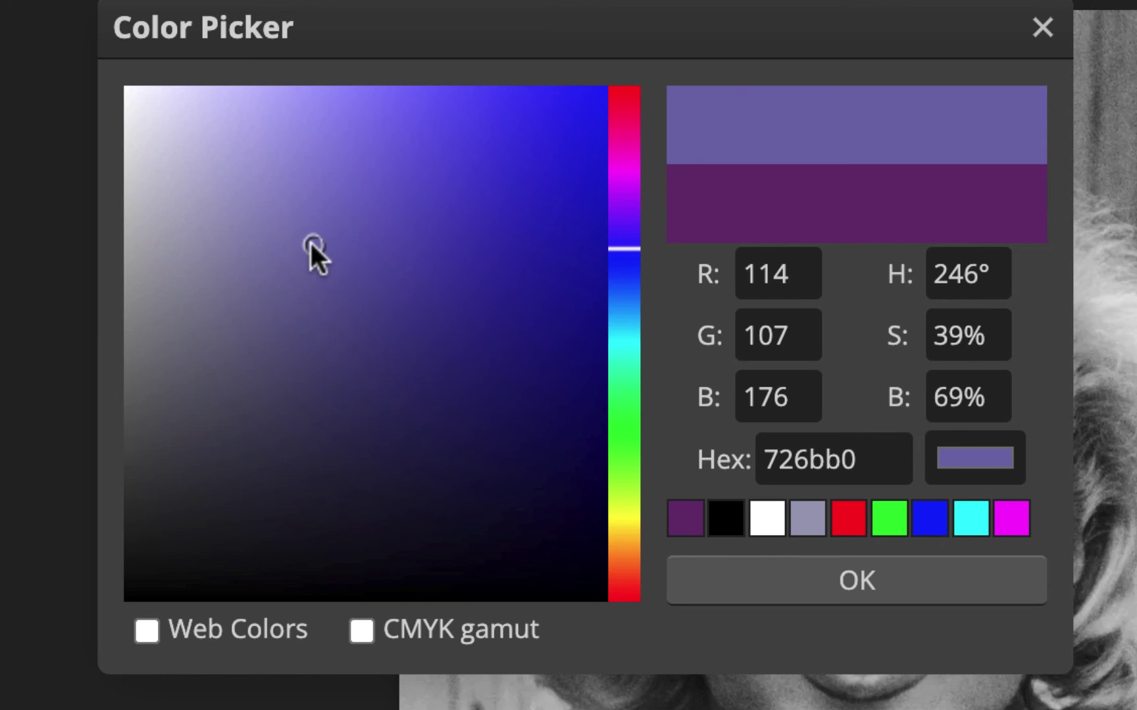
pyautogui.click(855, 580)
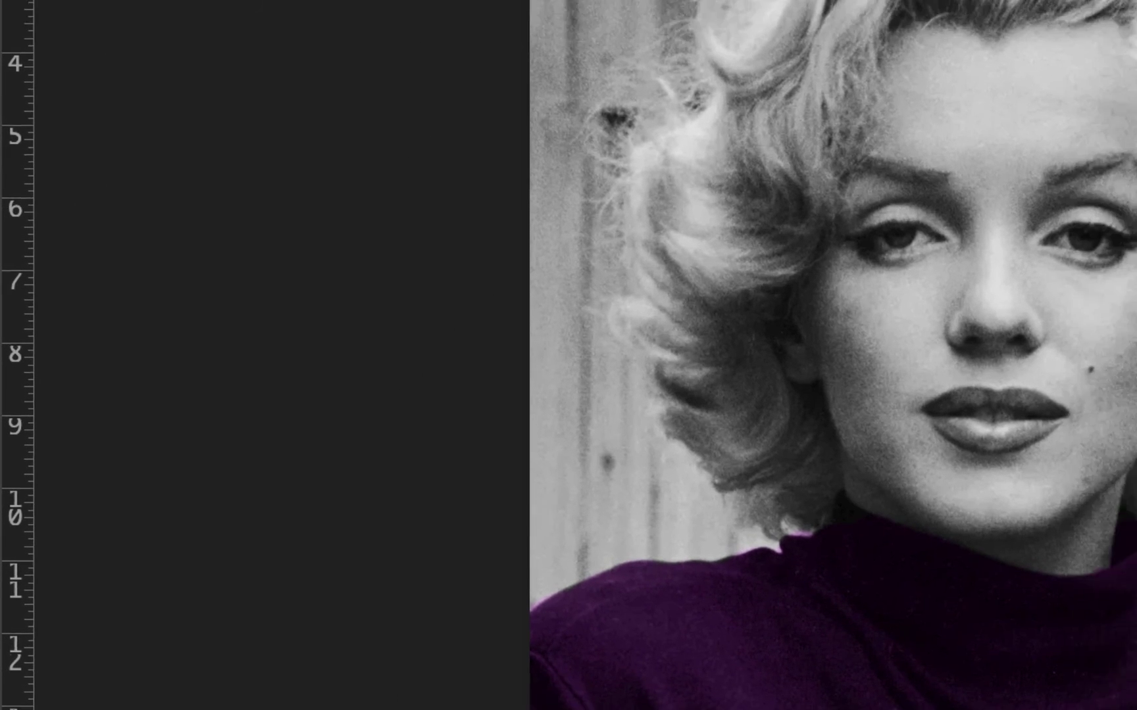
# - Paint the wall's upper-left corner above the hair on the bg layer and set that layer's blend mode to Color
pyautogui.moveTo(385, 55)
pyautogui.mouseDown()
pyautogui.moveTo(175, 144)
pyautogui.moveTo(146, 211)
pyautogui.moveTo(325, 39)
pyautogui.moveTo(421, 48)
pyautogui.moveTo(471, 25)
pyautogui.mouseUp()
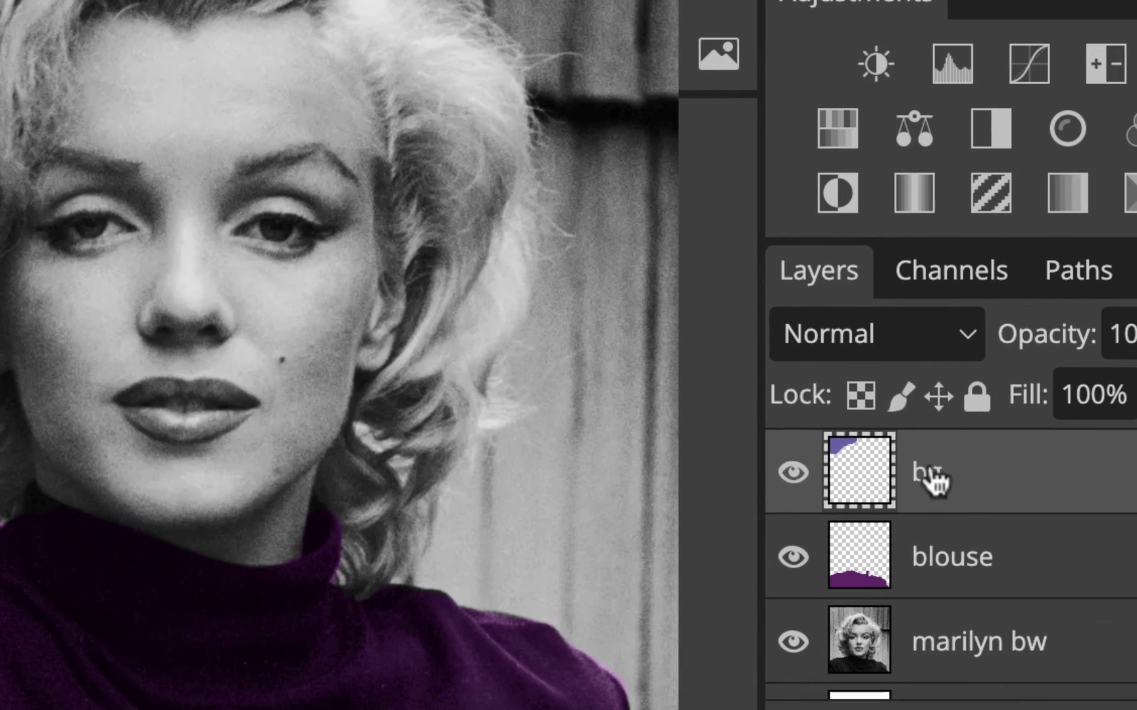
pyautogui.click(941, 352)
pyautogui.scroll(-10, 923, 374)
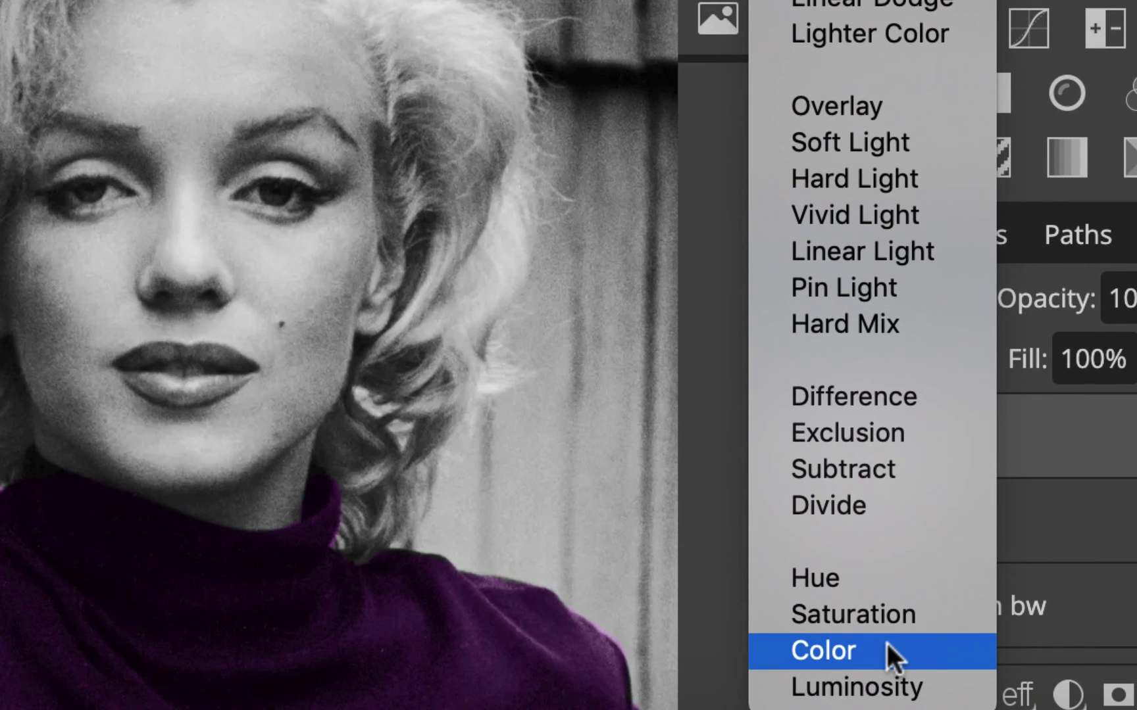
pyautogui.click(887, 643)
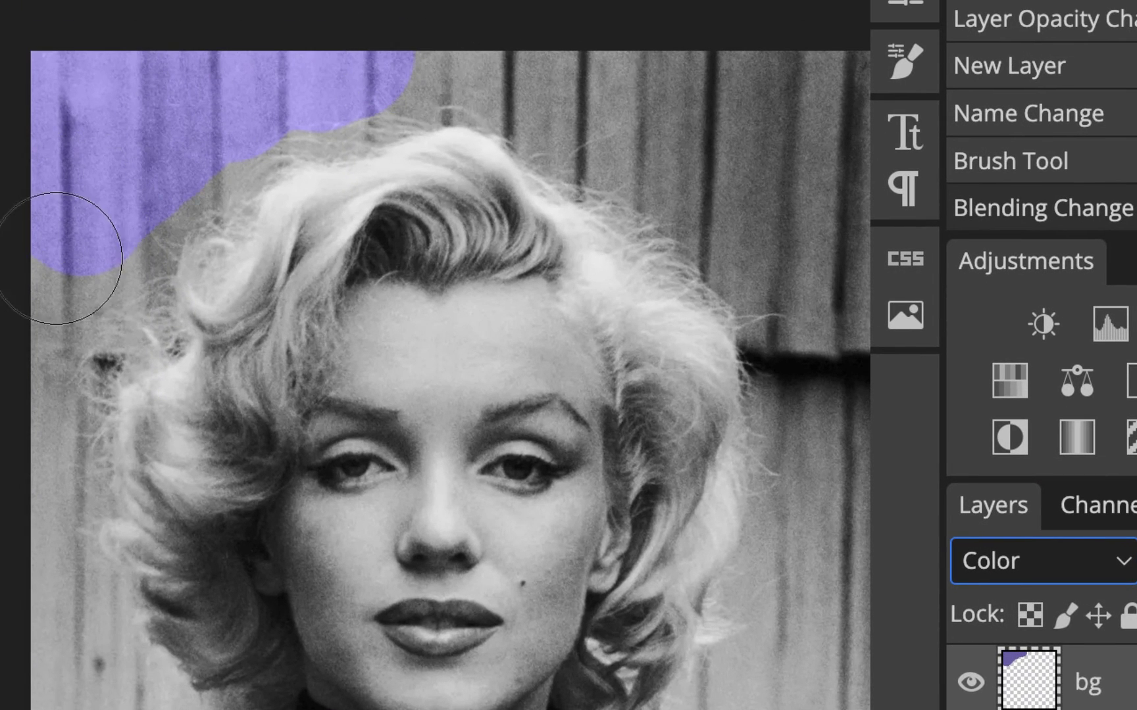
# - Paint the wooden wall violet-blue down the left side, across the top above the hair, and down the right side to the shoulder
pyautogui.moveTo(79, 278)
pyautogui.mouseDown()
pyautogui.moveTo(30, 345)
pyautogui.moveTo(23, 447)
pyautogui.moveTo(61, 636)
pyautogui.moveTo(99, 703)
pyautogui.moveTo(16, 705)
pyautogui.mouseUp()
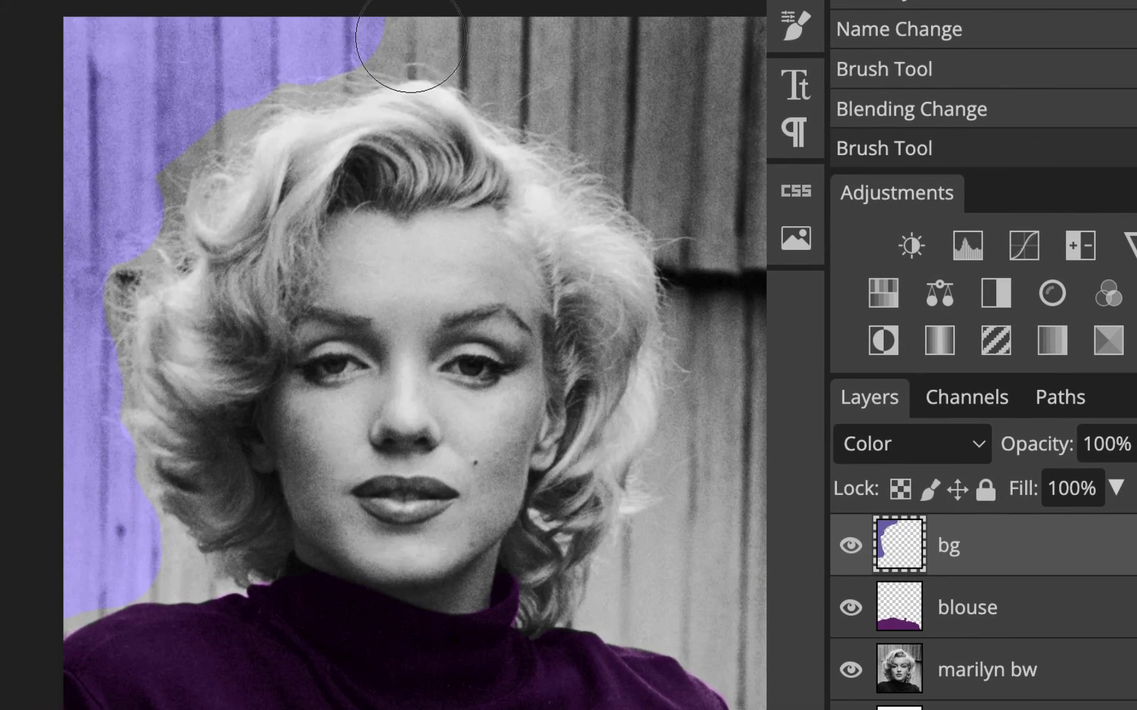
pyautogui.moveTo(438, 18)
pyautogui.mouseDown()
pyautogui.moveTo(479, 18)
pyautogui.moveTo(527, 51)
pyautogui.moveTo(713, 59)
pyautogui.moveTo(646, 84)
pyautogui.moveTo(607, 73)
pyautogui.mouseUp()
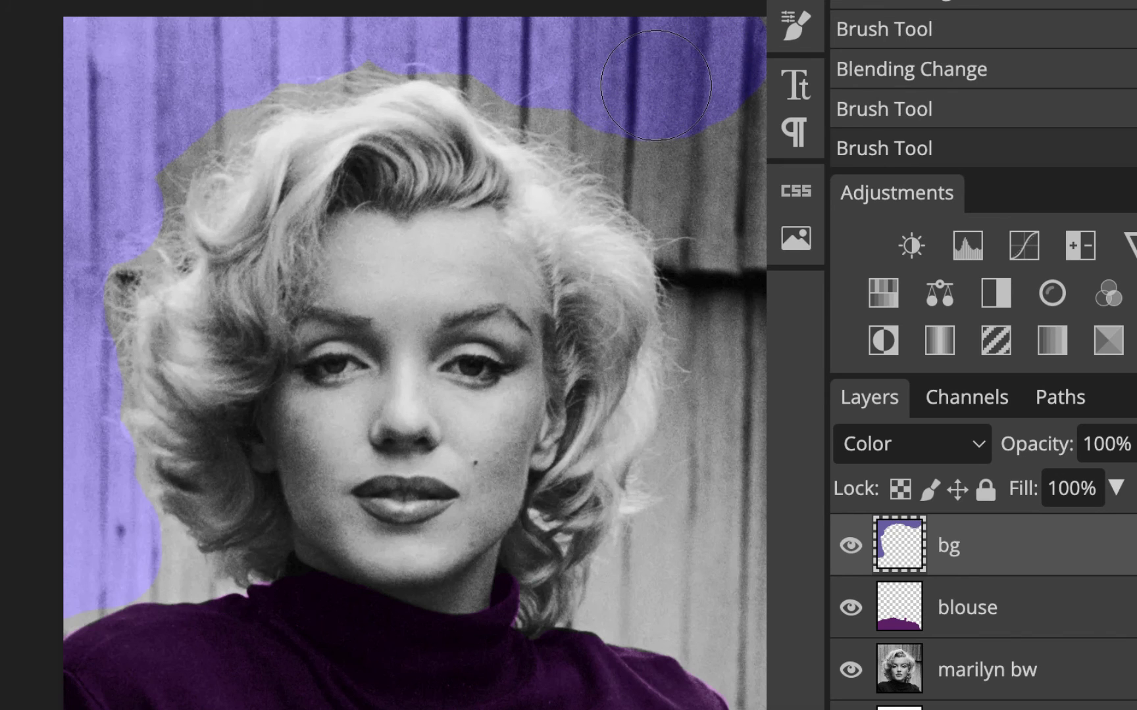
pyautogui.hscroll(3, 658, 40)
pyautogui.scroll(-1, 658, 40)
pyautogui.moveTo(677, 124); pyautogui.dragTo(680, 267)
pyautogui.click(679, 267)
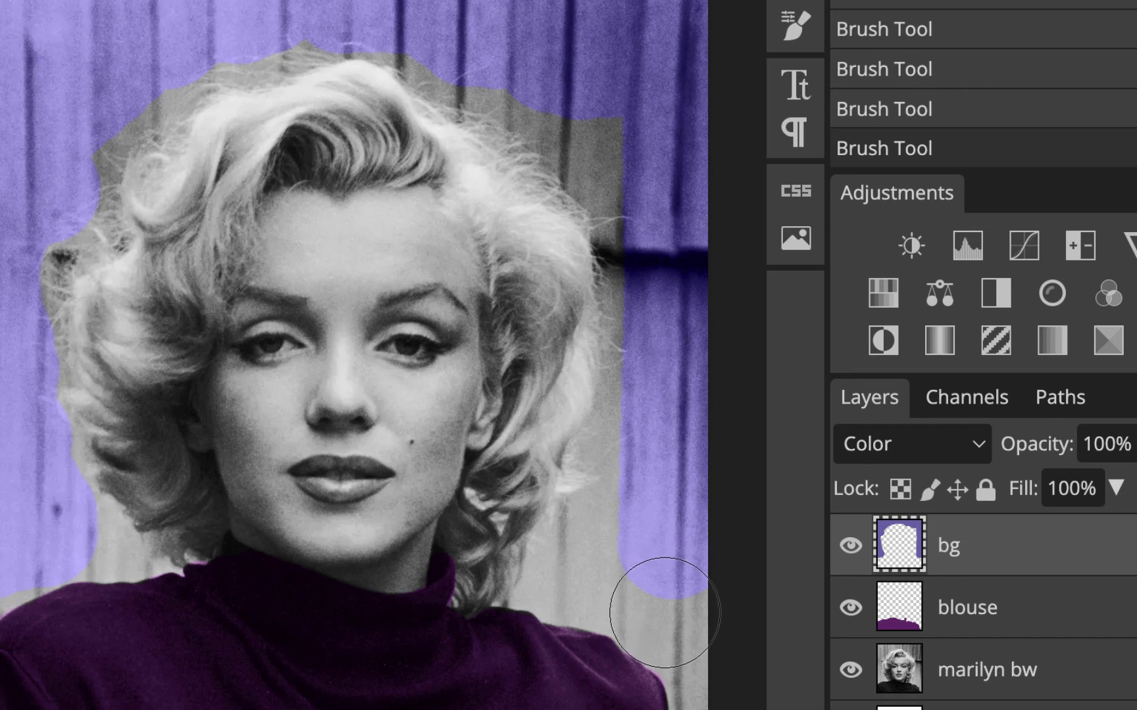
pyautogui.moveTo(664, 614)
pyautogui.mouseDown()
pyautogui.moveTo(698, 622)
pyautogui.moveTo(690, 640)
pyautogui.moveTo(710, 654)
pyautogui.moveTo(714, 679)
pyautogui.mouseUp()
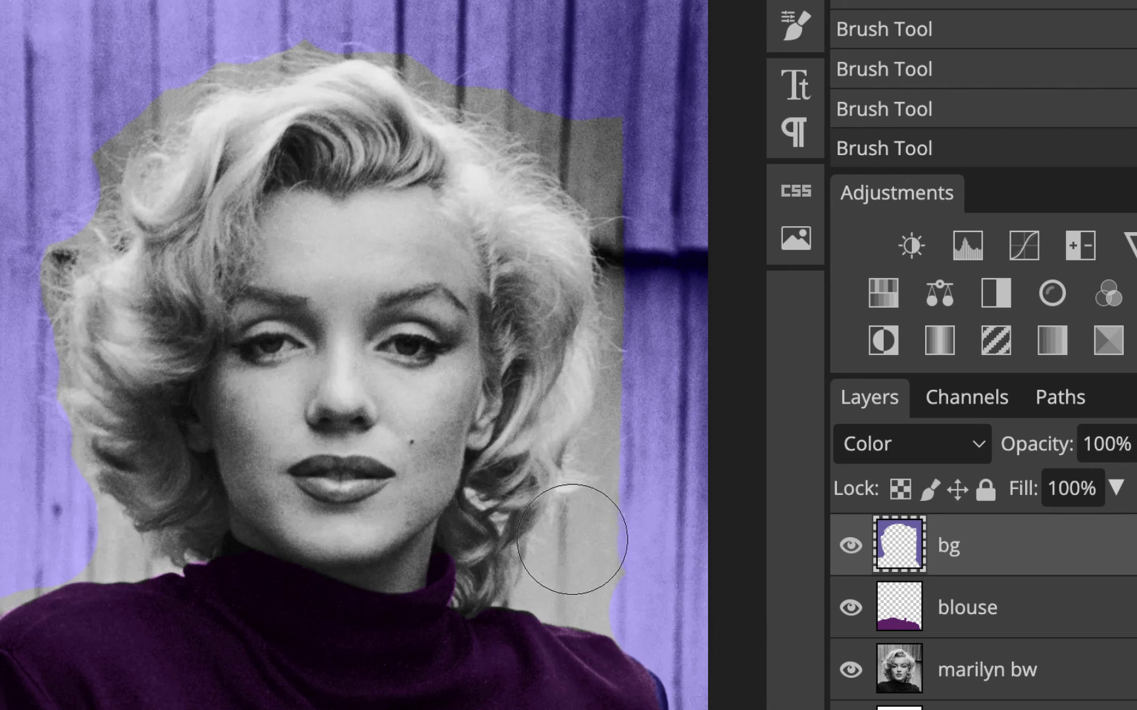
# - Paint the grey wall gap between the right-hand curls and the shoulder violet-blue on the bg layer, using a smaller brush
pyautogui.scroll(5, 573, 551)
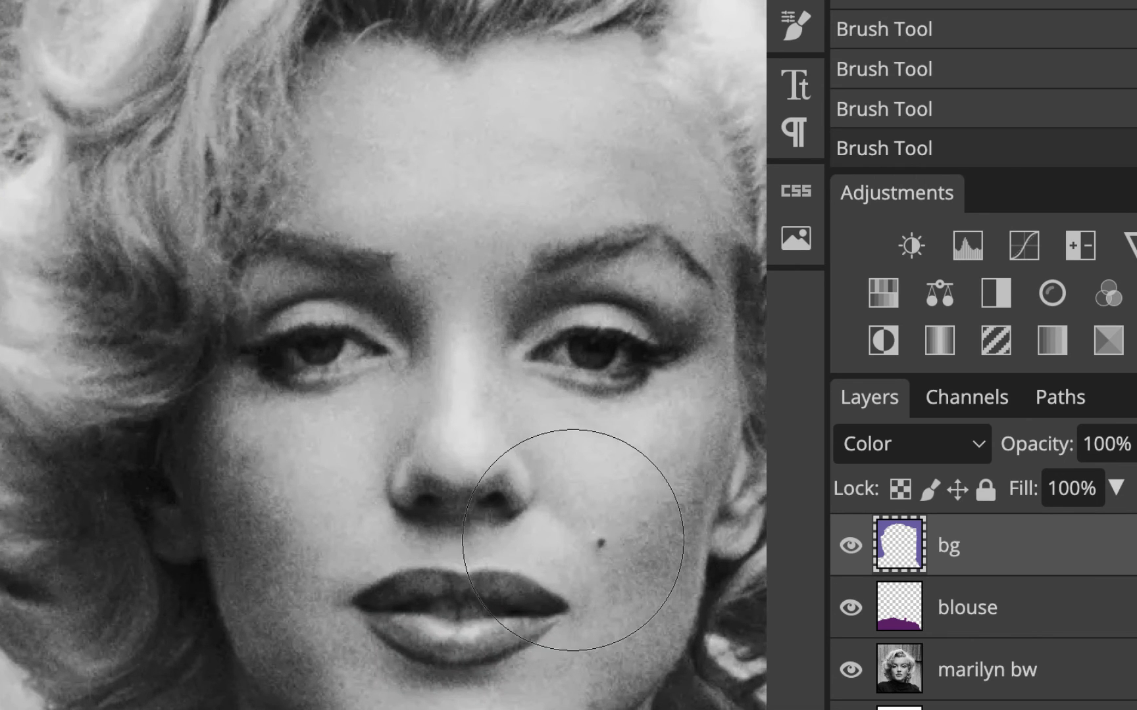
pyautogui.hscroll(15, 573, 540)
pyautogui.scroll(-4, 572, 540)
pyautogui.hscroll(-2, 572, 540)
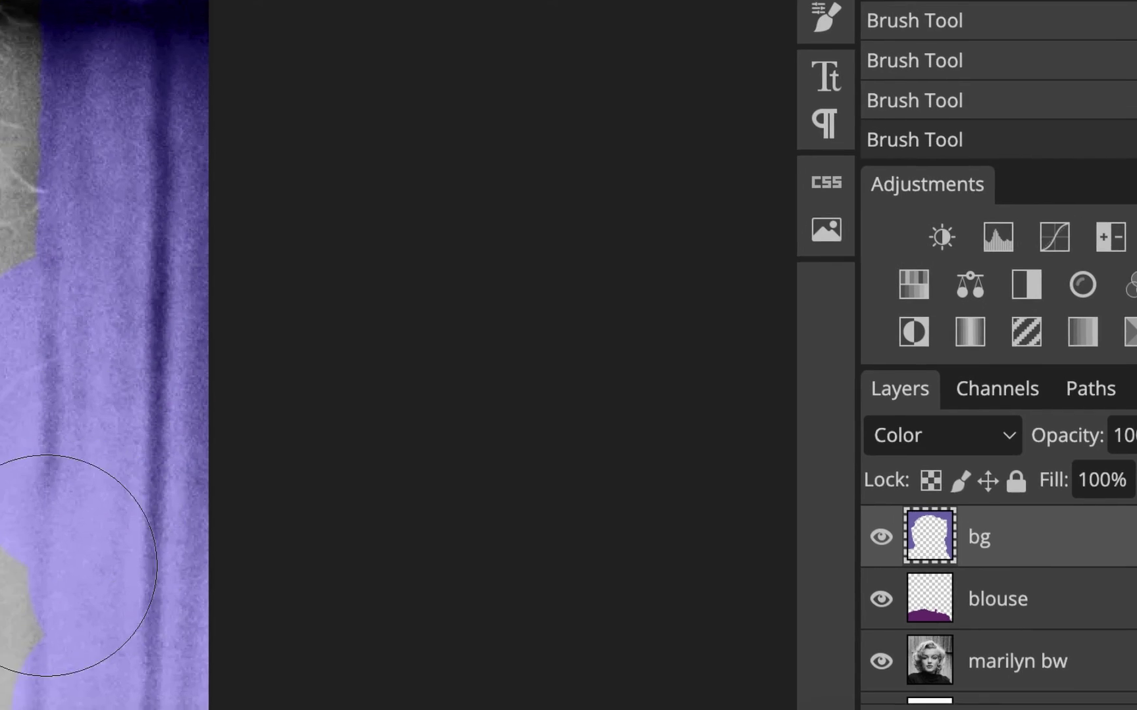
pyautogui.click(1, 587)
pyautogui.scroll(-3, 401, 487)
pyautogui.hscroll(-6, 400, 487)
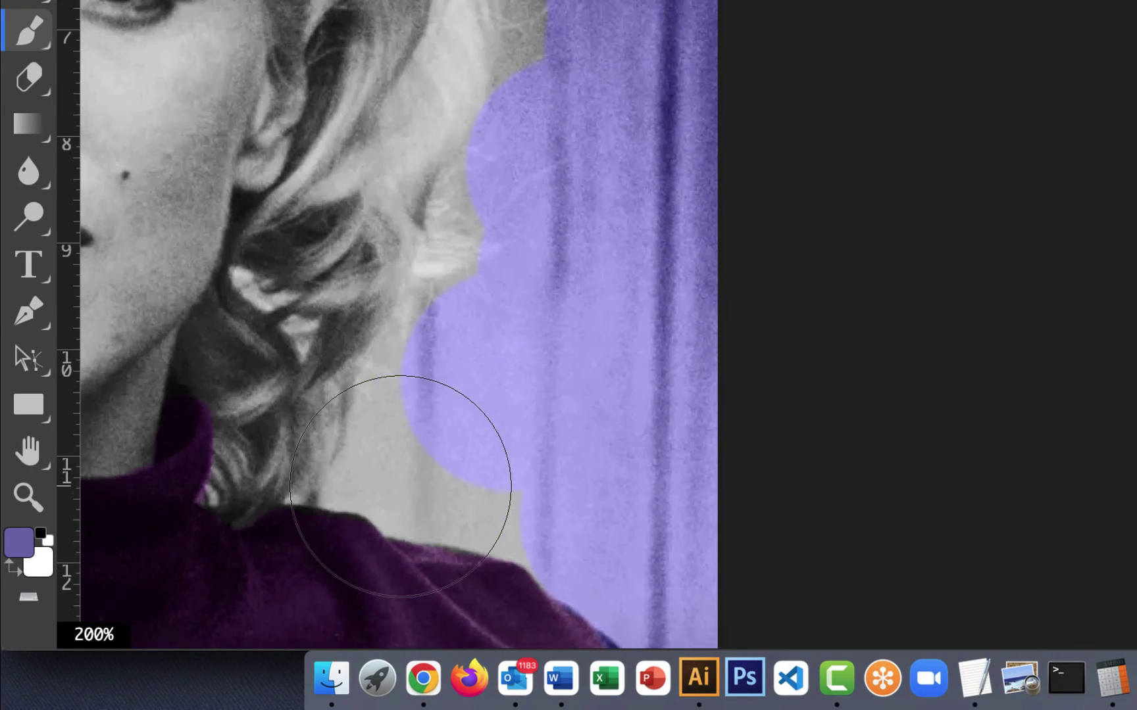
pyautogui.press('[')
pyautogui.press('[')
pyautogui.press('[')
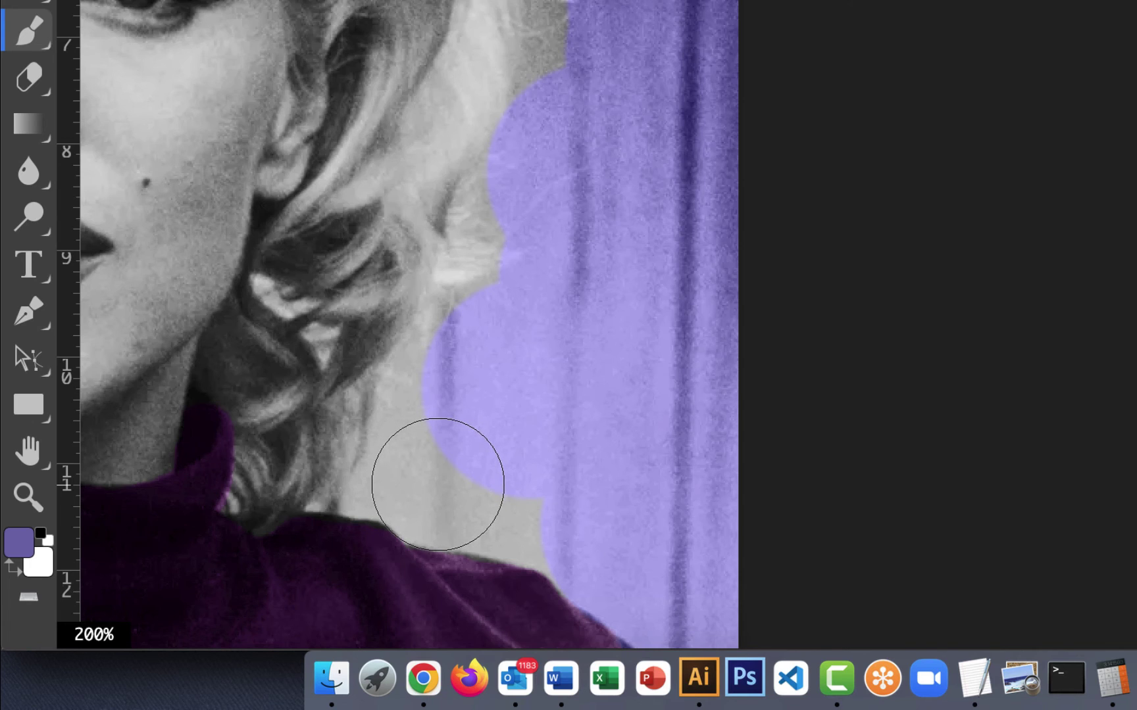
pyautogui.moveTo(438, 484); pyautogui.dragTo(464, 490)
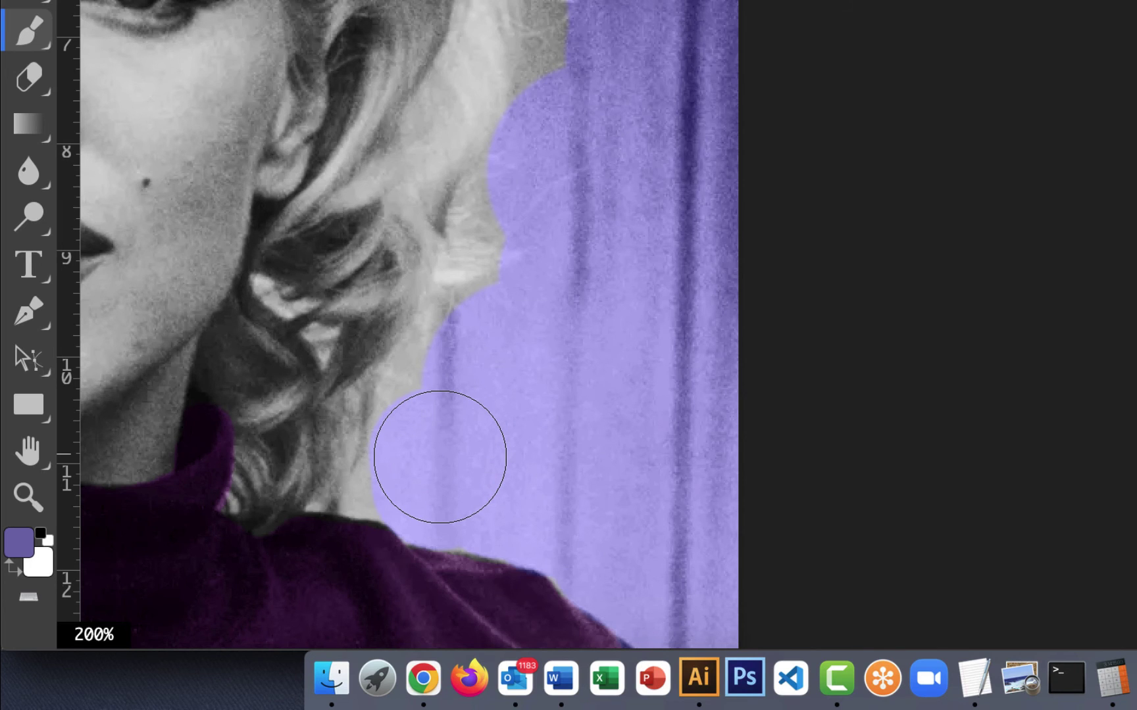
# - Reduce the brush further and paint the wall along the edge of the lower right curls
pyautogui.press('[')
pyautogui.press('[')
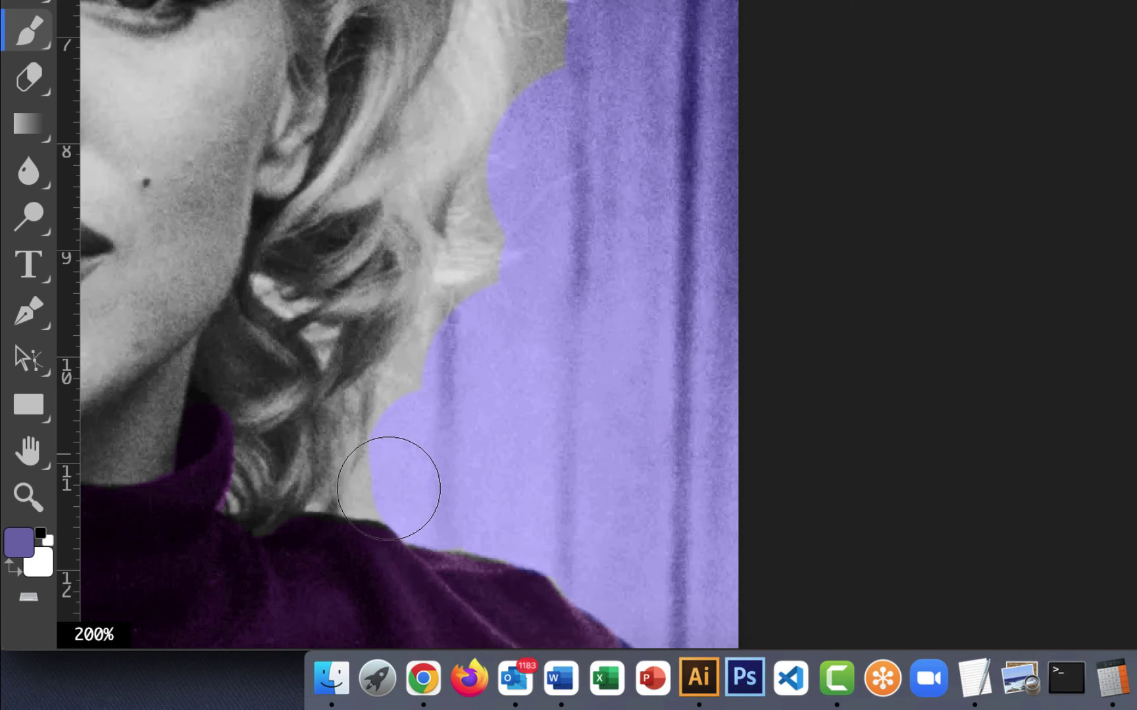
pyautogui.press('[')
pyautogui.moveTo(393, 474); pyautogui.dragTo(388, 482)
pyautogui.moveTo(525, 227)
pyautogui.mouseDown()
pyautogui.moveTo(520, 185)
pyautogui.moveTo(519, 197)
pyautogui.mouseUp()
pyautogui.scroll(5, 672, 22)
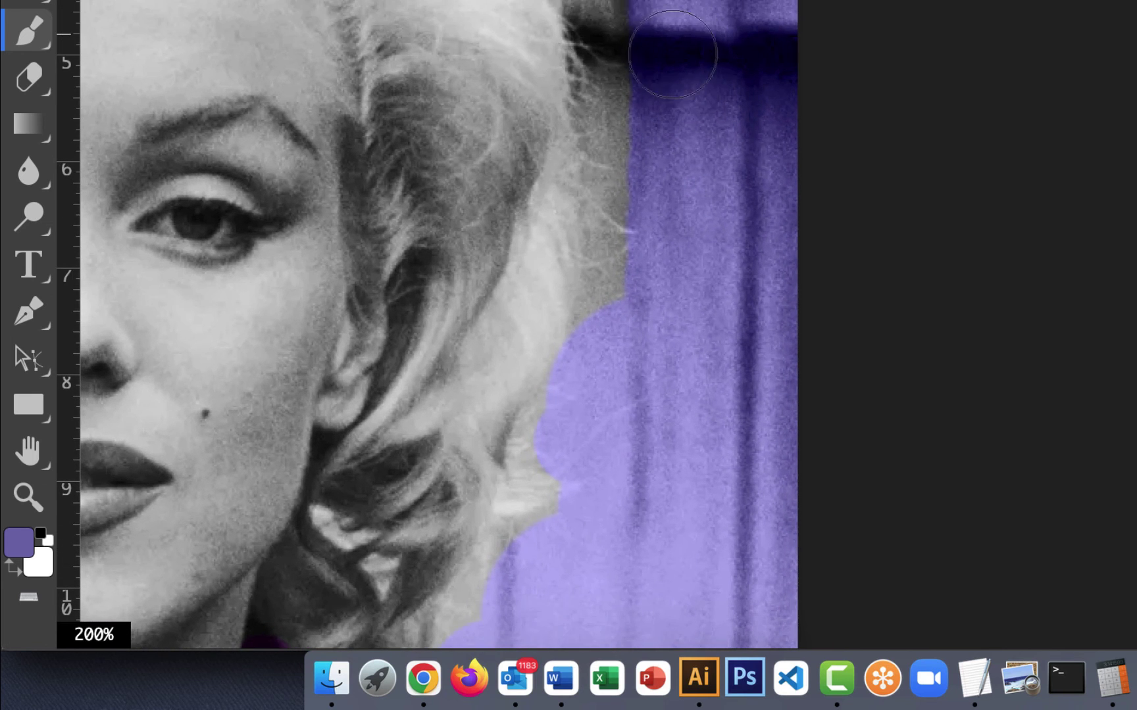
# - Paint the wall close to the hair outline from the top of the head down past the dark board seam at right
pyautogui.scroll(4, 486, 22)
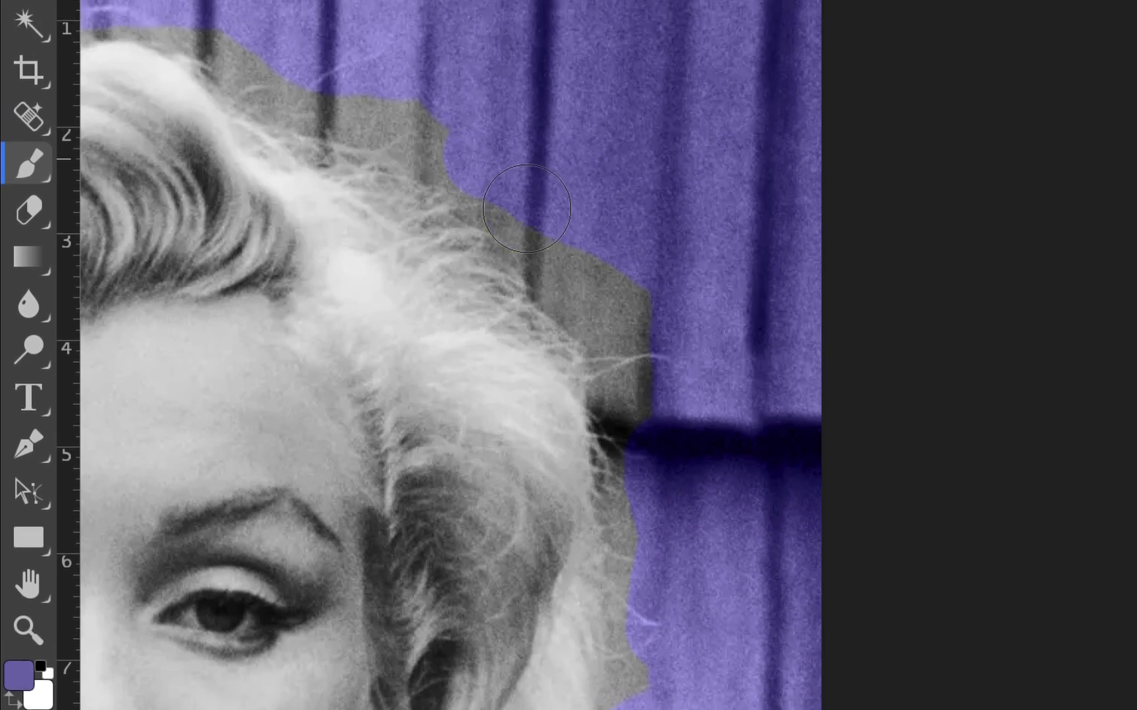
pyautogui.moveTo(274, 89)
pyautogui.mouseDown()
pyautogui.moveTo(263, 92)
pyautogui.moveTo(356, 89)
pyautogui.moveTo(472, 123)
pyautogui.mouseUp()
pyautogui.hscroll(-10, 472, 123)
pyautogui.scroll(2, 472, 123)
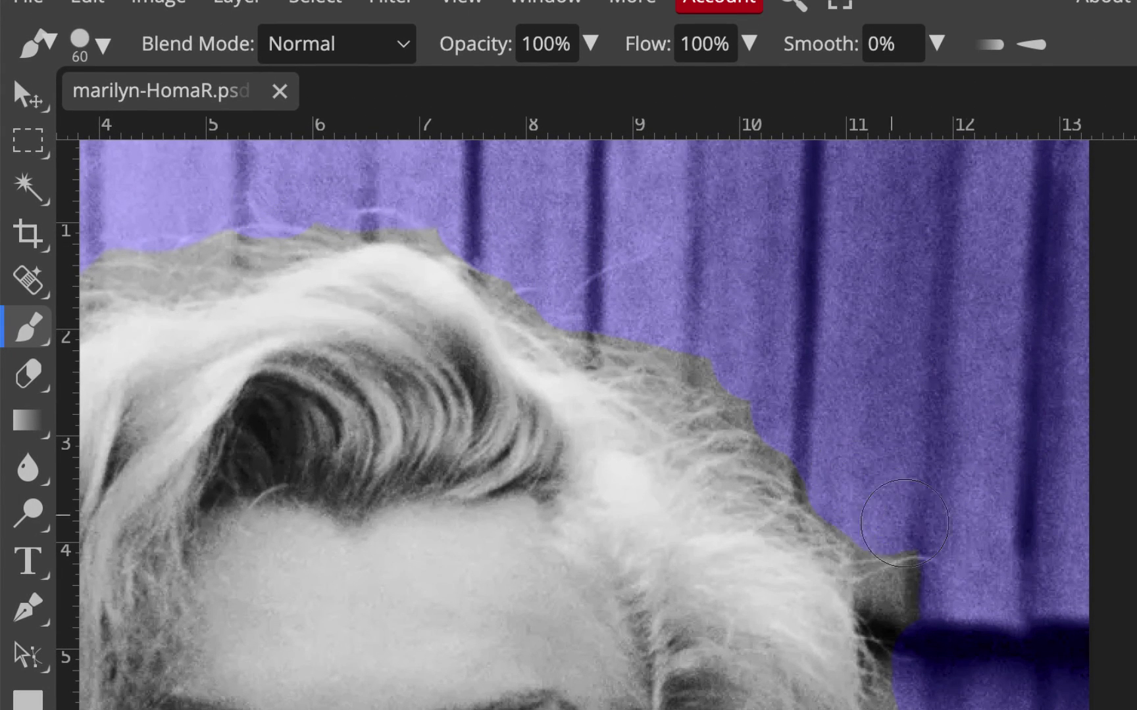
pyautogui.moveTo(888, 572)
pyautogui.mouseDown()
pyautogui.moveTo(929, 622)
pyautogui.moveTo(918, 709)
pyautogui.mouseUp()
# - Lower the brush opacity to 58% and paint over the flyaway hairs along the top and upper-left hair outline
pyautogui.click(596, 47)
pyautogui.moveTo(582, 93); pyautogui.dragTo(534, 96)
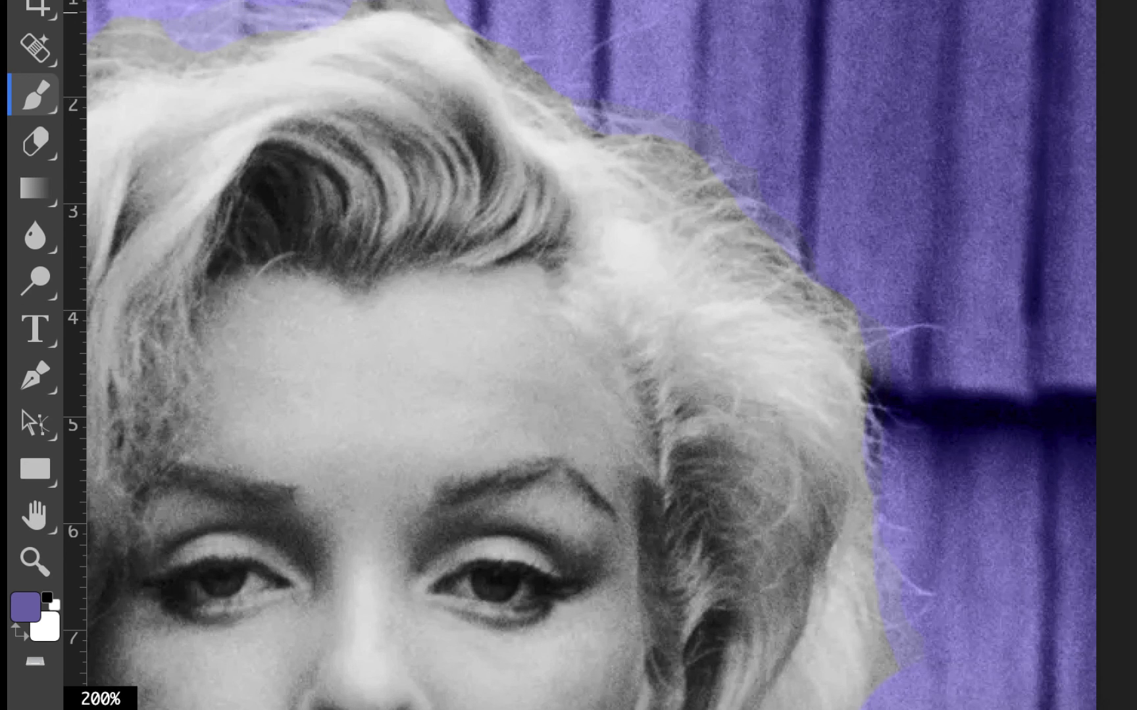
pyautogui.hscroll(-8, 489, 43)
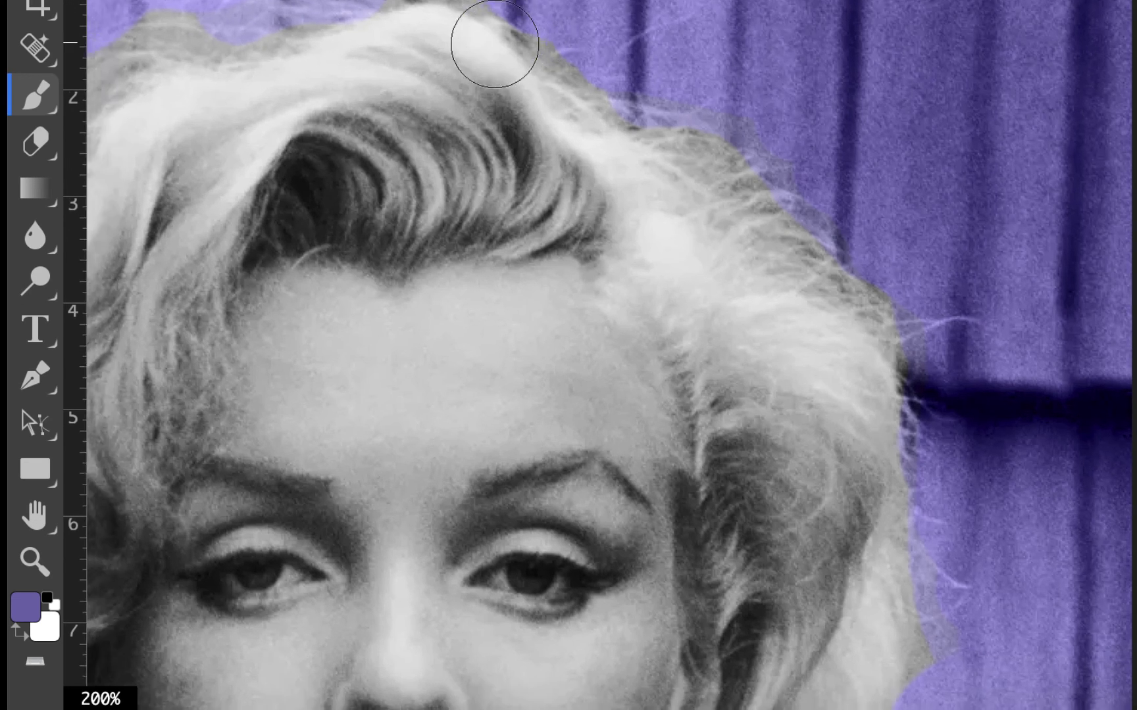
pyautogui.moveTo(281, 60)
pyautogui.mouseDown()
pyautogui.moveTo(248, 95)
pyautogui.moveTo(170, 140)
pyautogui.moveTo(143, 182)
pyautogui.moveTo(144, 257)
pyautogui.moveTo(215, 69)
pyautogui.mouseUp()
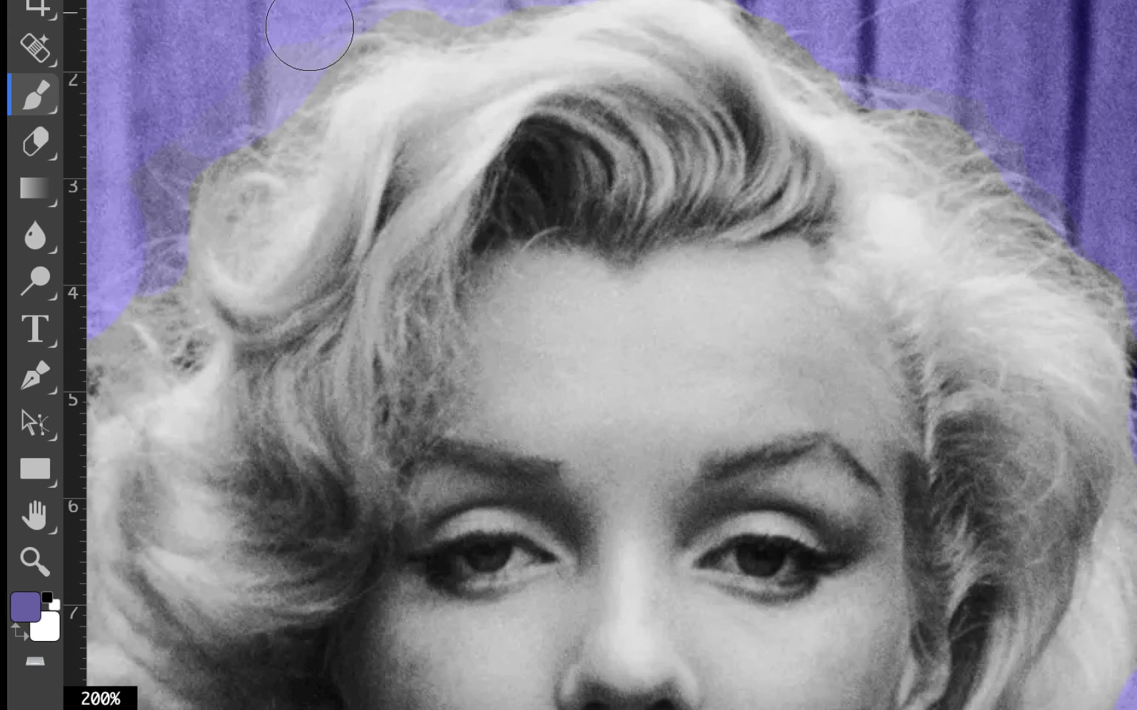
# - Soften the brush to 63% hardness and paint the wispy hair edge on the upper-left side of the head
pyautogui.click(107, 0)
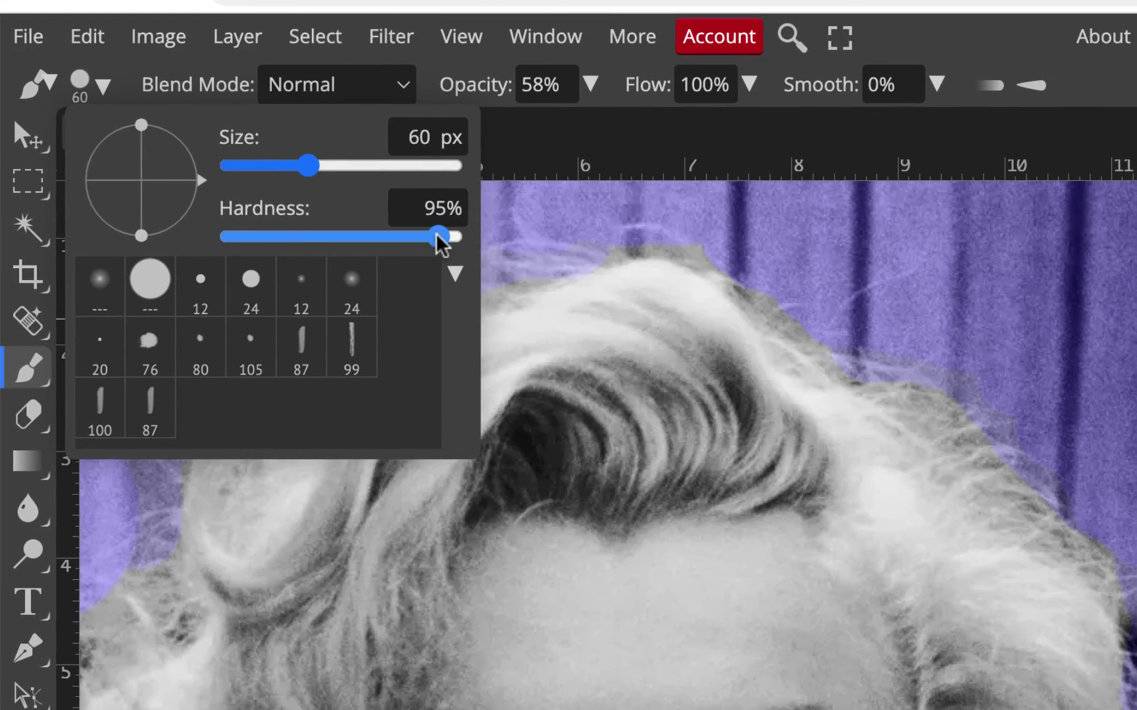
pyautogui.moveTo(437, 238)
pyautogui.mouseDown()
pyautogui.moveTo(354, 239)
pyautogui.moveTo(388, 240)
pyautogui.moveTo(368, 242)
pyautogui.mouseUp()
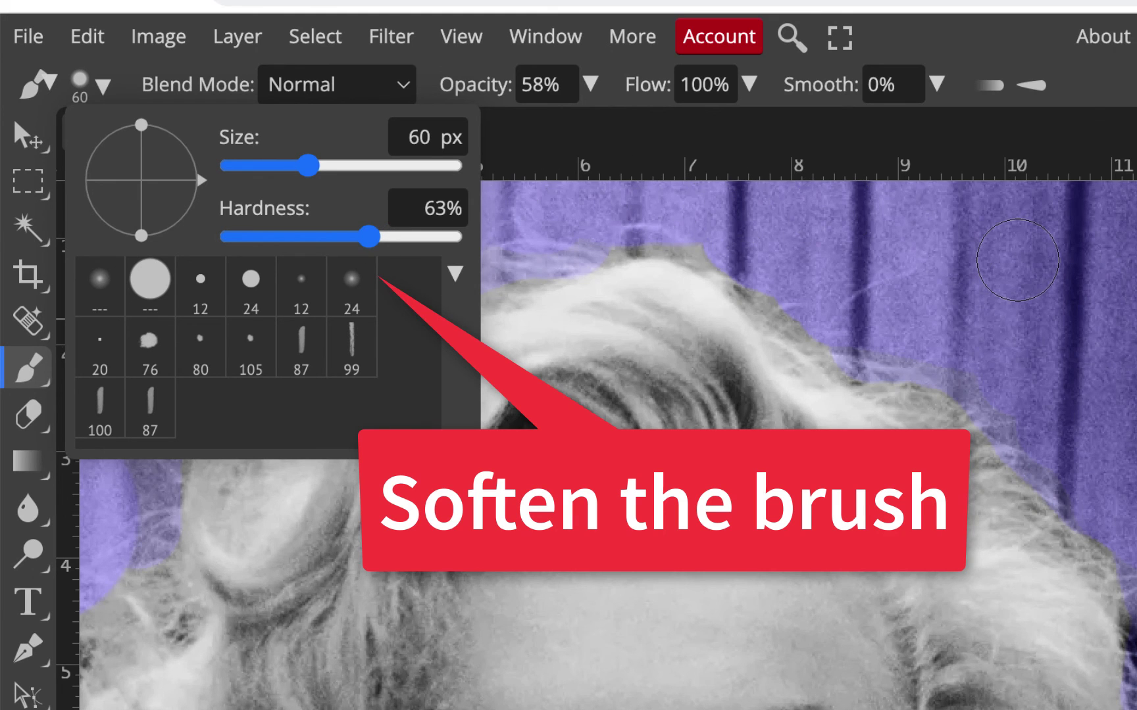
pyautogui.click(928, 50)
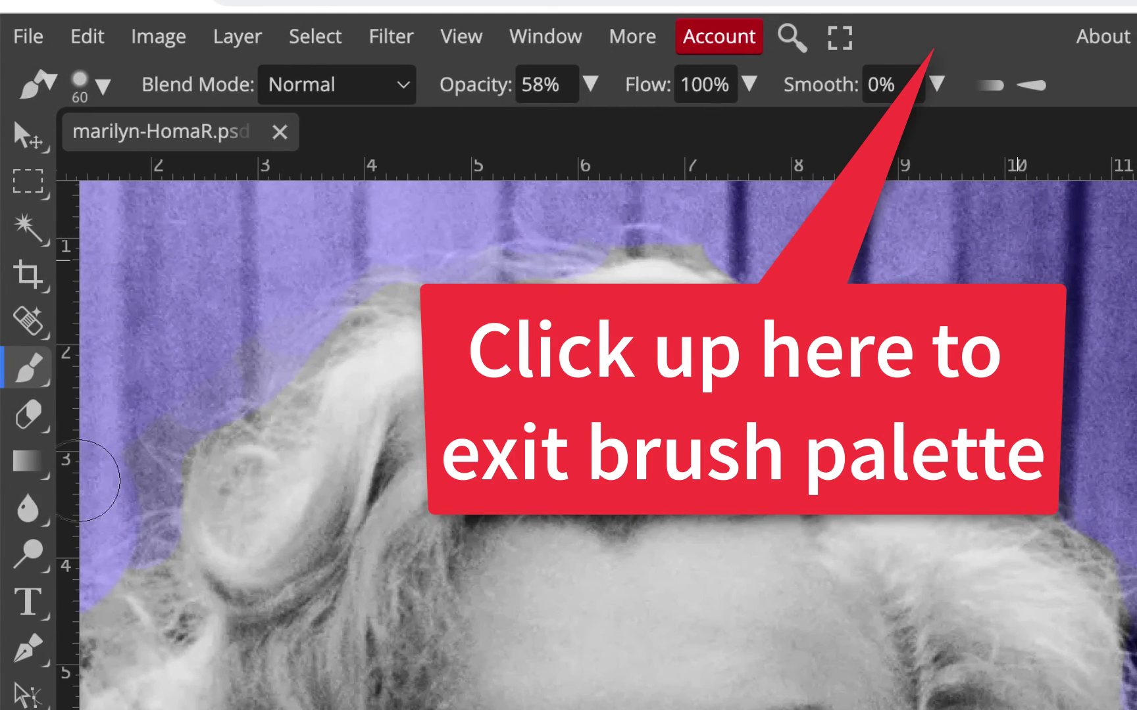
pyautogui.hscroll(-5, 273, 589)
pyautogui.scroll(-3, 273, 588)
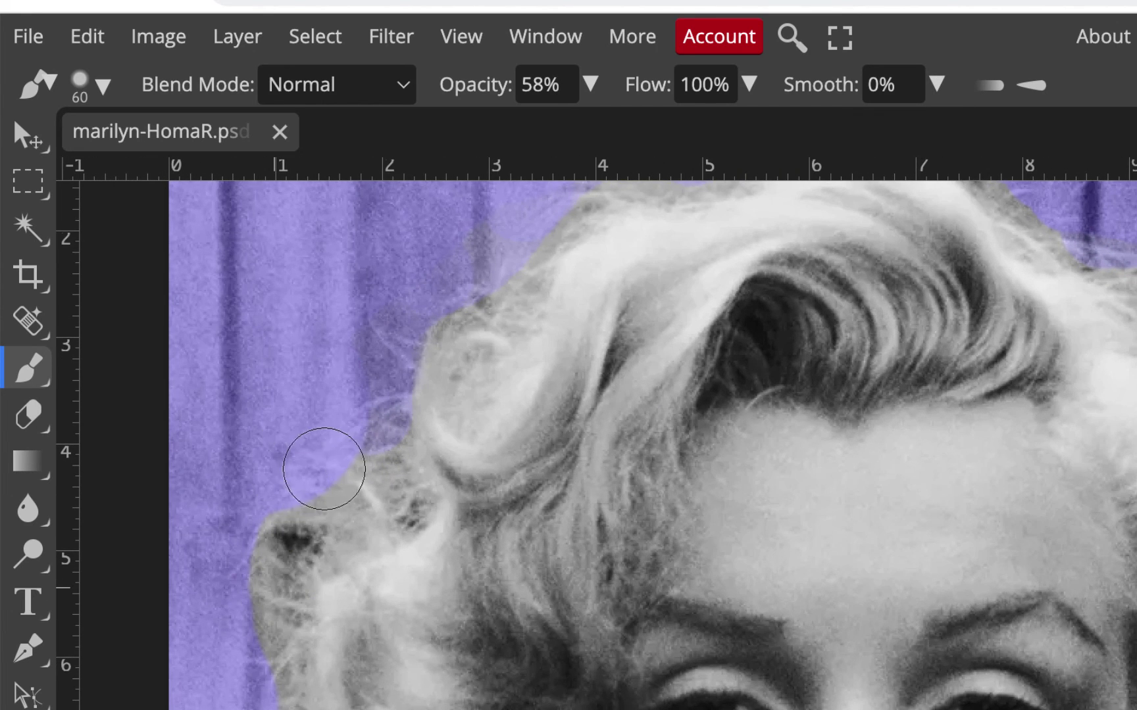
pyautogui.moveTo(324, 469)
pyautogui.mouseDown()
pyautogui.moveTo(248, 481)
pyautogui.moveTo(232, 580)
pyautogui.moveTo(243, 646)
pyautogui.mouseUp()
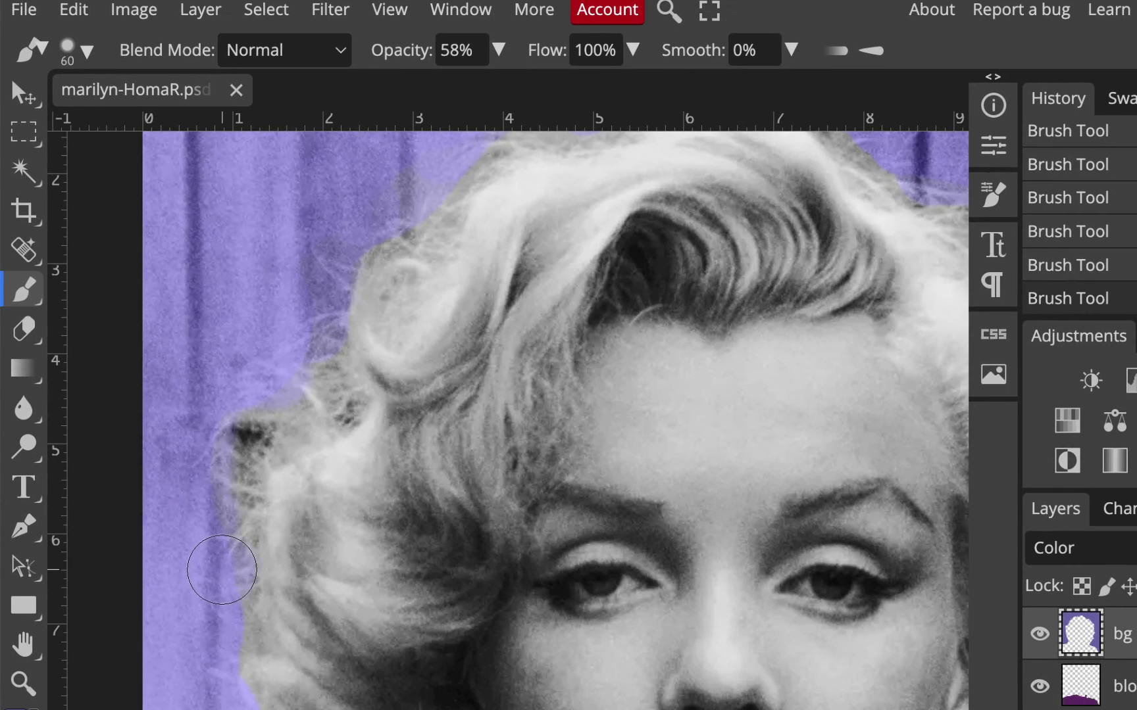
# - Paint along the lower-left hair outline down to the grey gap above the left shoulder
pyautogui.scroll(-3, 214, 650)
pyautogui.hscroll(1, 214, 649)
pyautogui.scroll(-3, 215, 649)
pyautogui.hscroll(1, 214, 649)
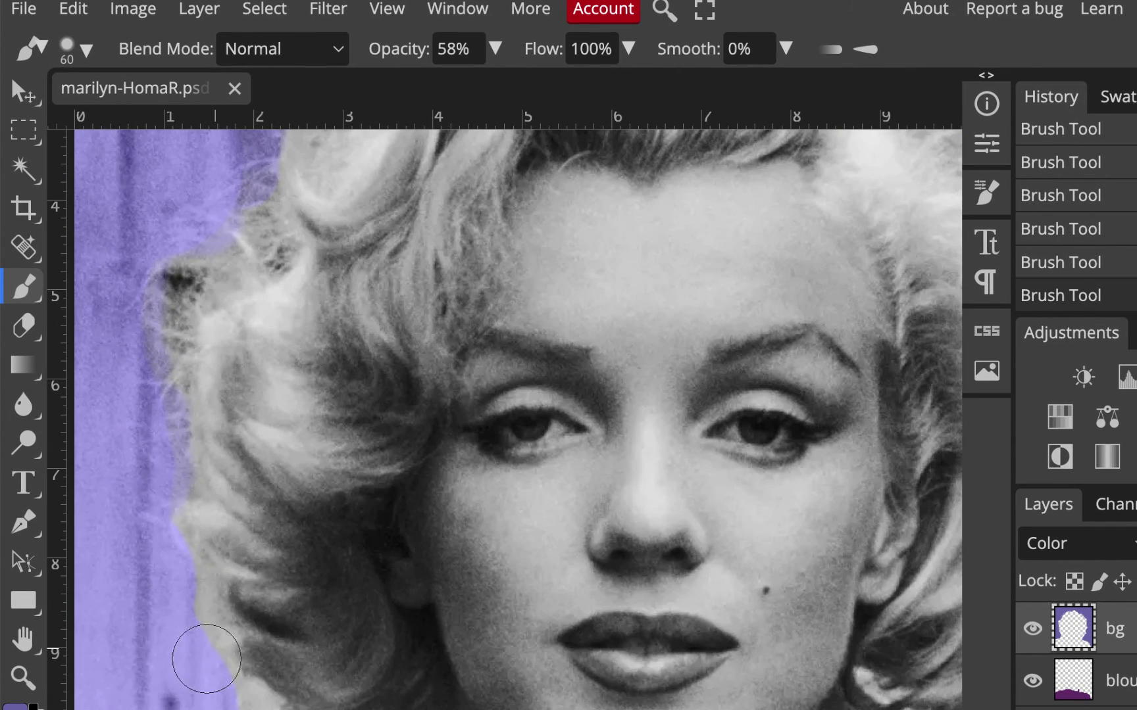
pyautogui.moveTo(189, 607); pyautogui.dragTo(263, 708)
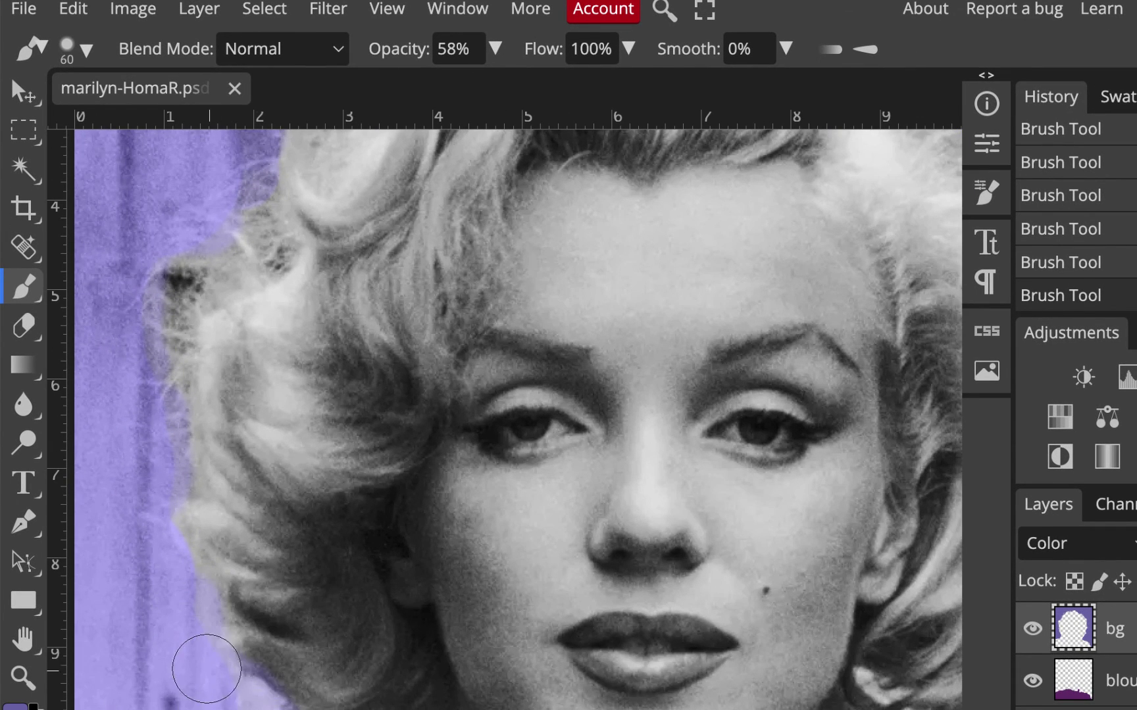
pyautogui.scroll(-5, 283, 664)
pyautogui.moveTo(282, 569); pyautogui.dragTo(226, 569)
# - Set the brush opacity to 100% and paint the wall just above the left shoulder
pyautogui.click(496, 49)
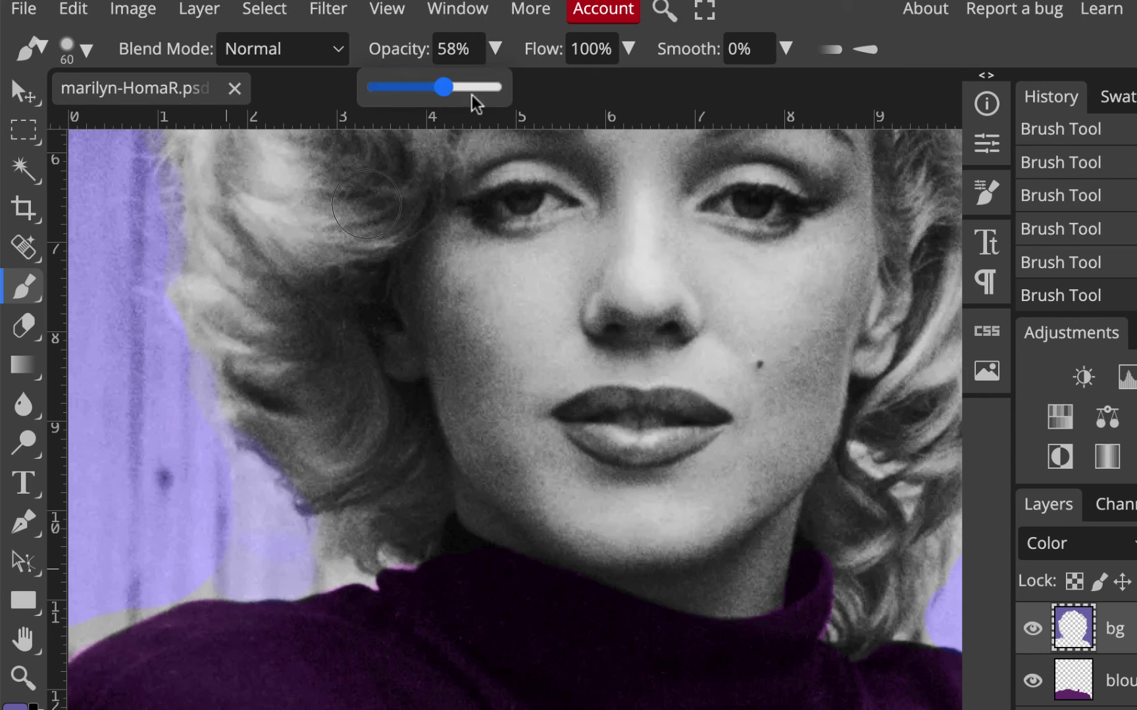
pyautogui.moveTo(450, 92); pyautogui.dragTo(525, 96)
pyautogui.moveTo(257, 532)
pyautogui.mouseDown()
pyautogui.moveTo(208, 568)
pyautogui.moveTo(134, 584)
pyautogui.moveTo(35, 642)
pyautogui.mouseUp()
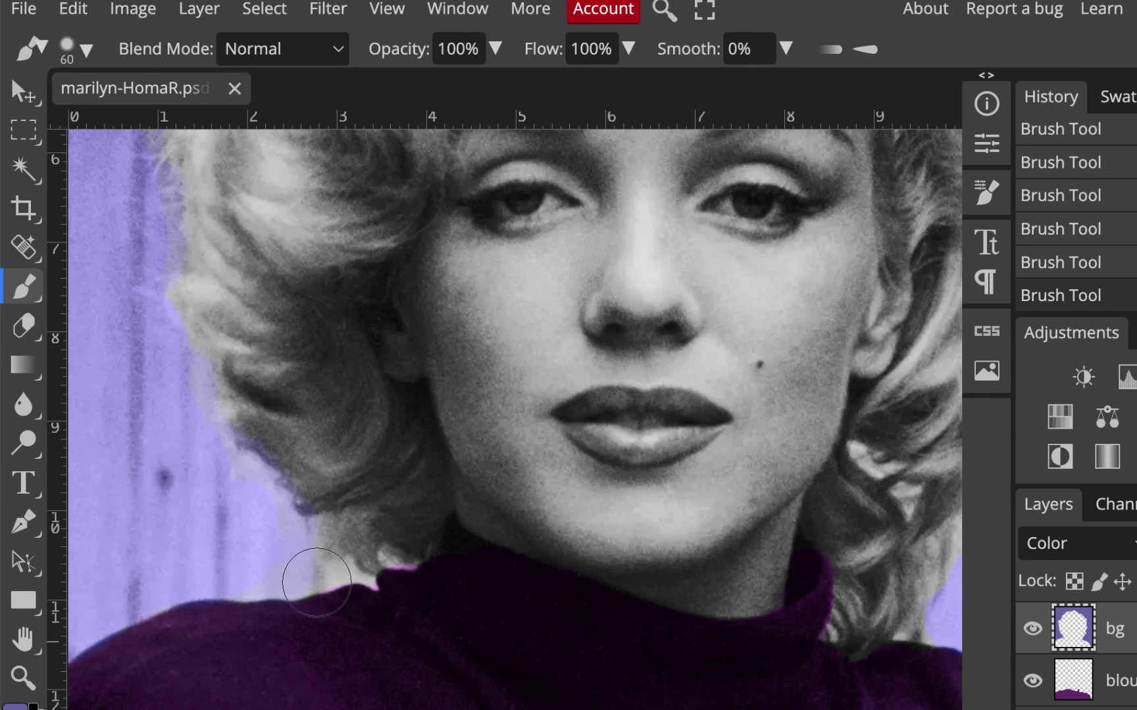
# - Shrink the brush and fill the small grey gap between the left curls and the turtleneck collar
pyautogui.press('[')
pyautogui.press('[')
pyautogui.press('[')
pyautogui.press('[')
pyautogui.press('[')
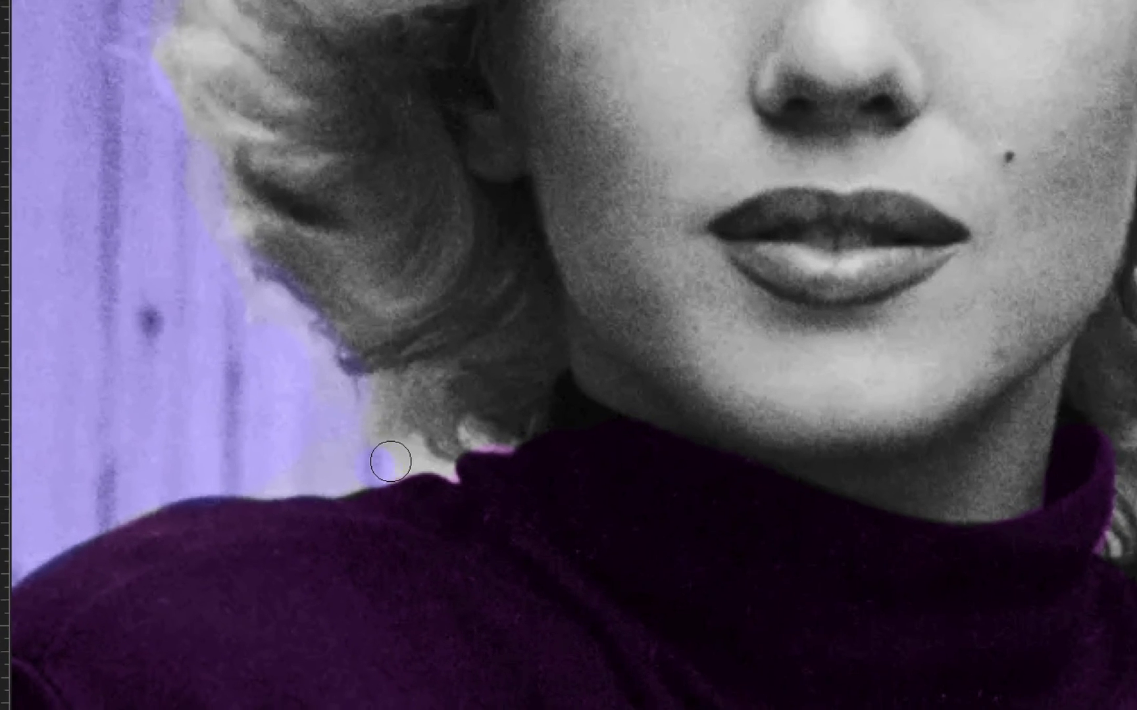
pyautogui.moveTo(320, 573); pyautogui.dragTo(367, 547)
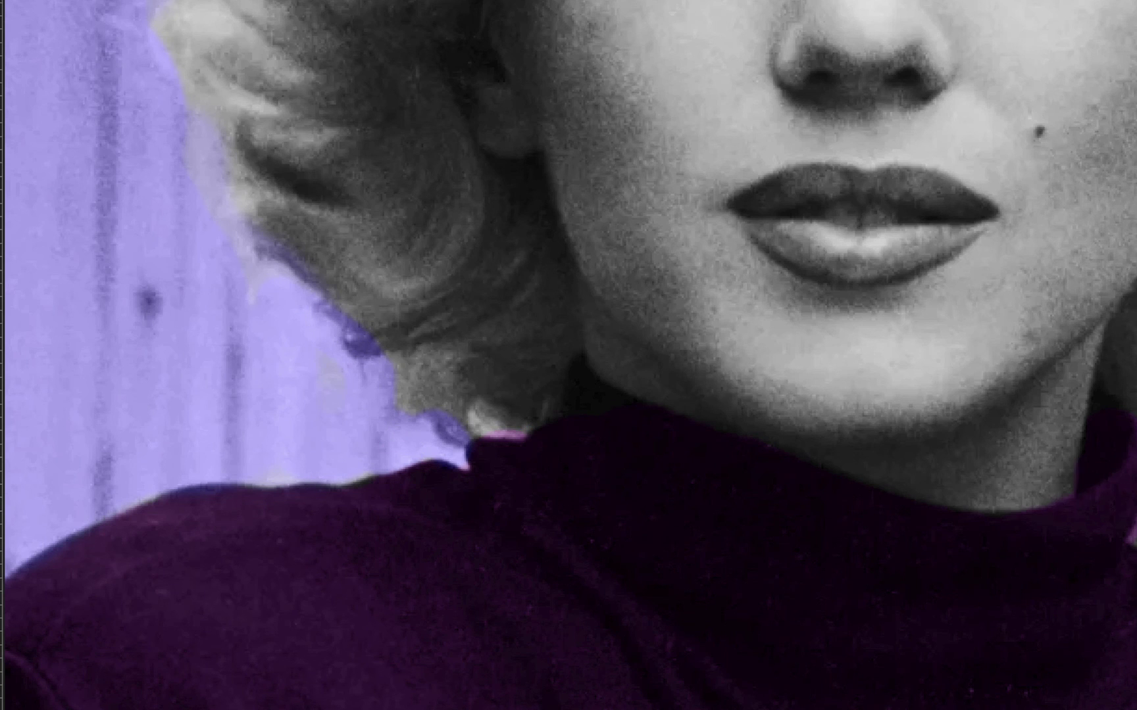
# - Check the whole portrait and lower the bg layer's opacity to soften the violet-blue wall
pyautogui.hscroll(15, 820, 472)
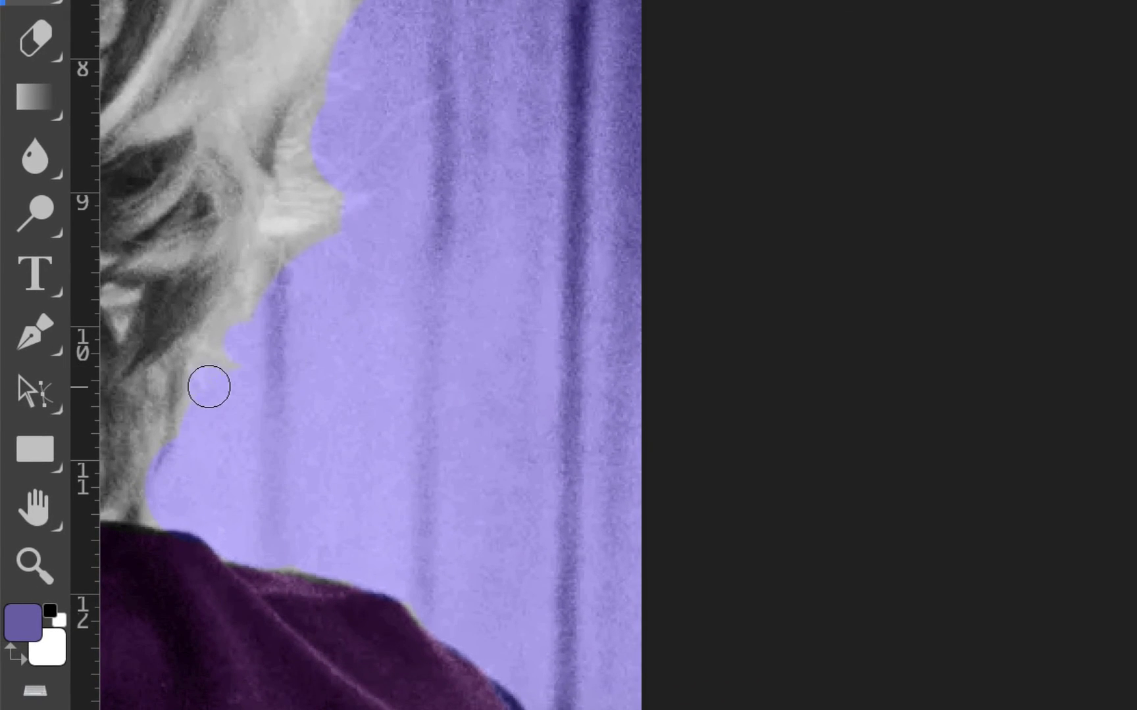
pyautogui.hscroll(-6, 219, 469)
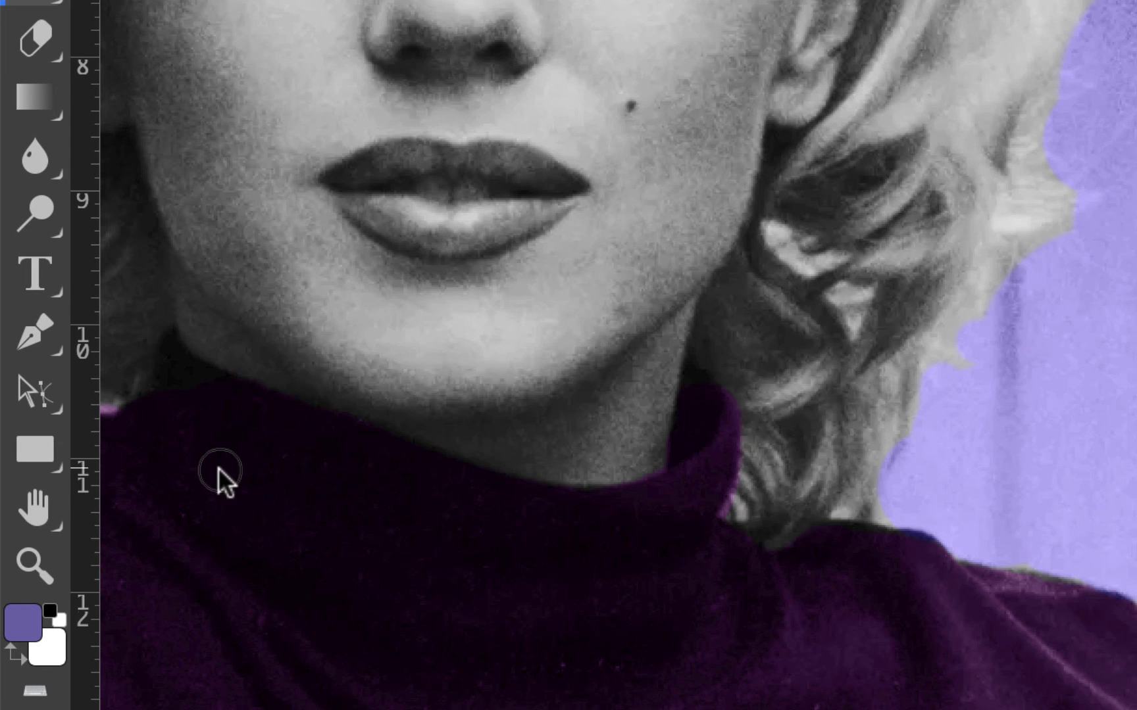
pyautogui.hotkey('ctrl', '-')
pyautogui.hotkey('ctrl', '-')
pyautogui.hotkey('ctrl', '-')
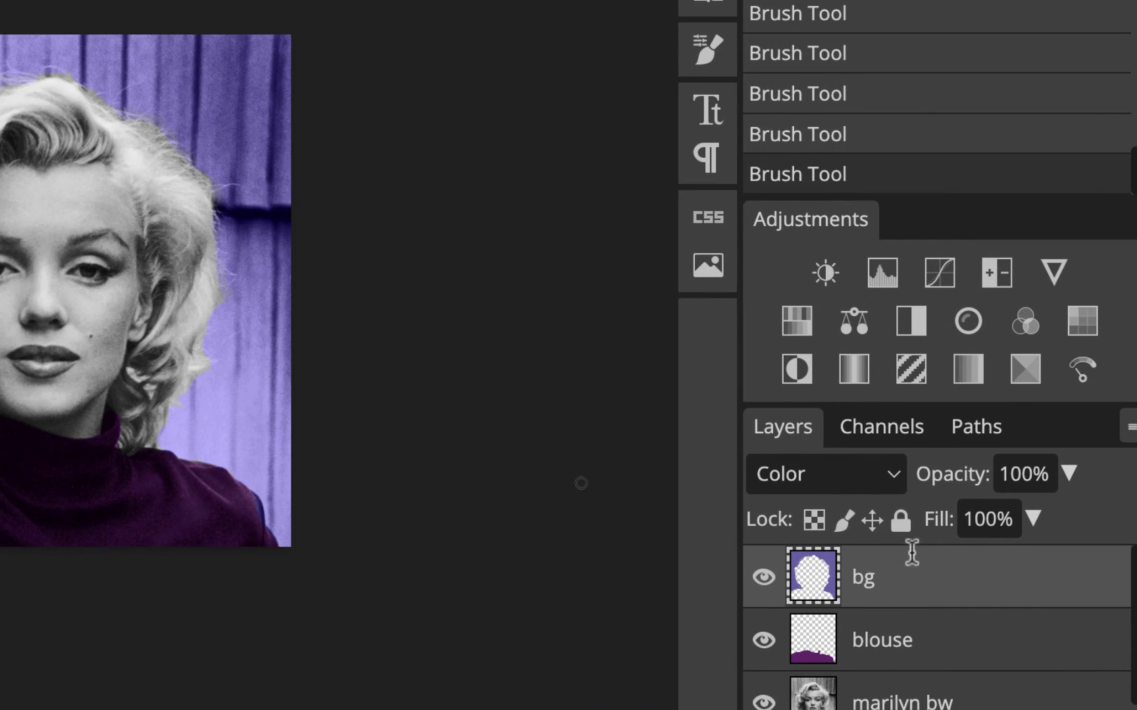
pyautogui.click(1069, 474)
pyautogui.moveTo(1064, 520); pyautogui.dragTo(1002, 530)
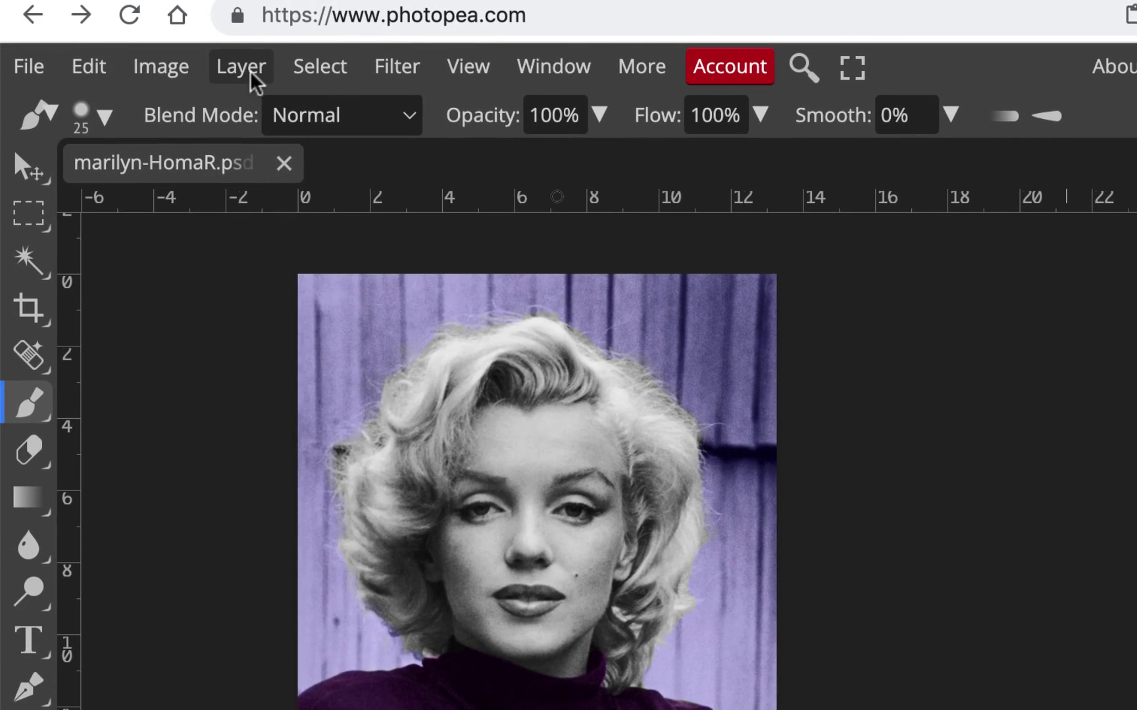
# - Add a Color Overlay layer style to the bg layer, moving its dialog clear of the portrait
pyautogui.click(140, 12)
pyautogui.moveTo(279, 311)
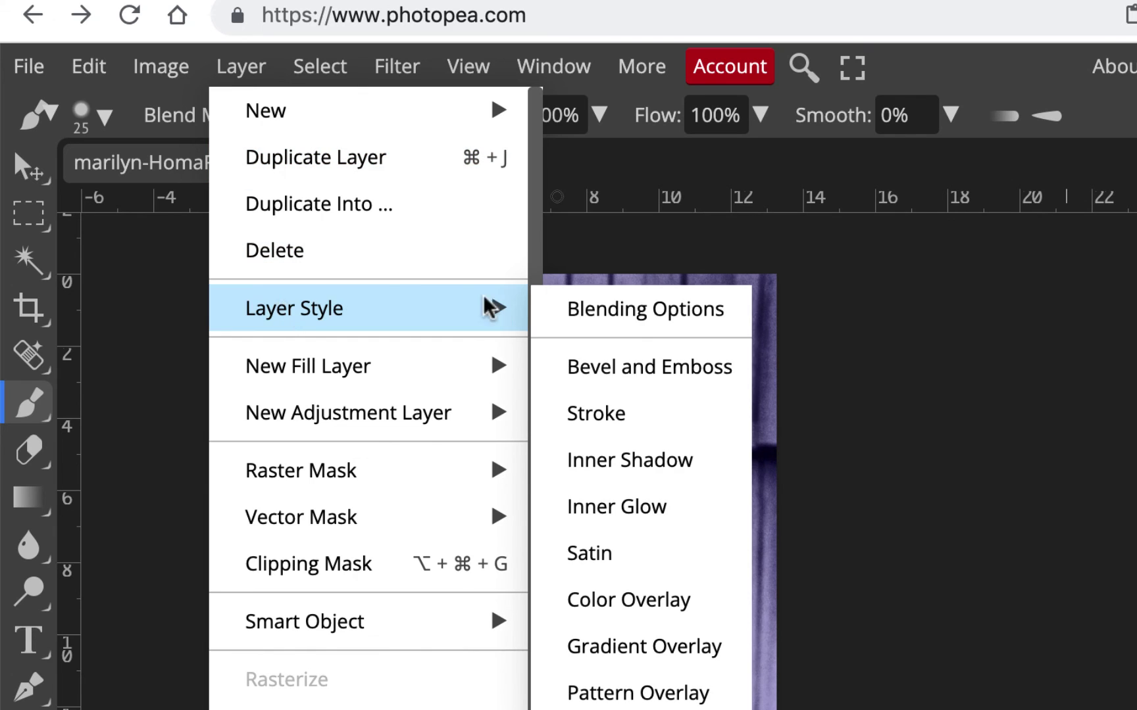
pyautogui.click(630, 601)
pyautogui.moveTo(584, 301); pyautogui.dragTo(1131, 295)
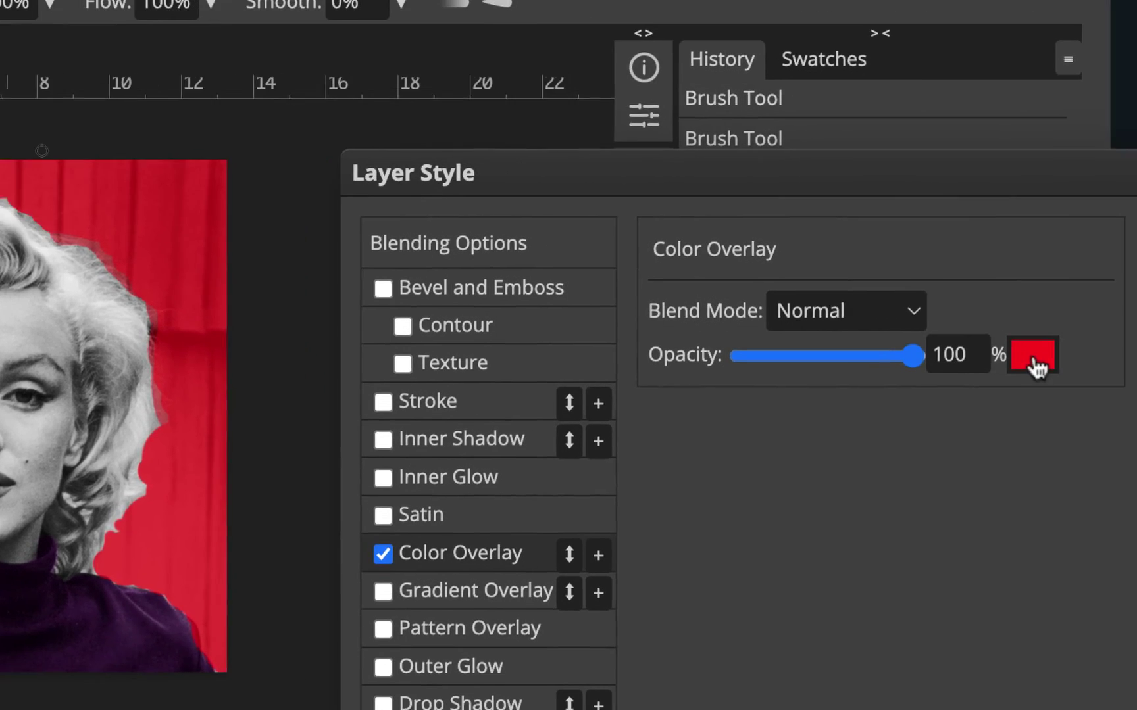
# - Set the Color Overlay's colour to a muted tan with hex value c2b083
pyautogui.click(1027, 352)
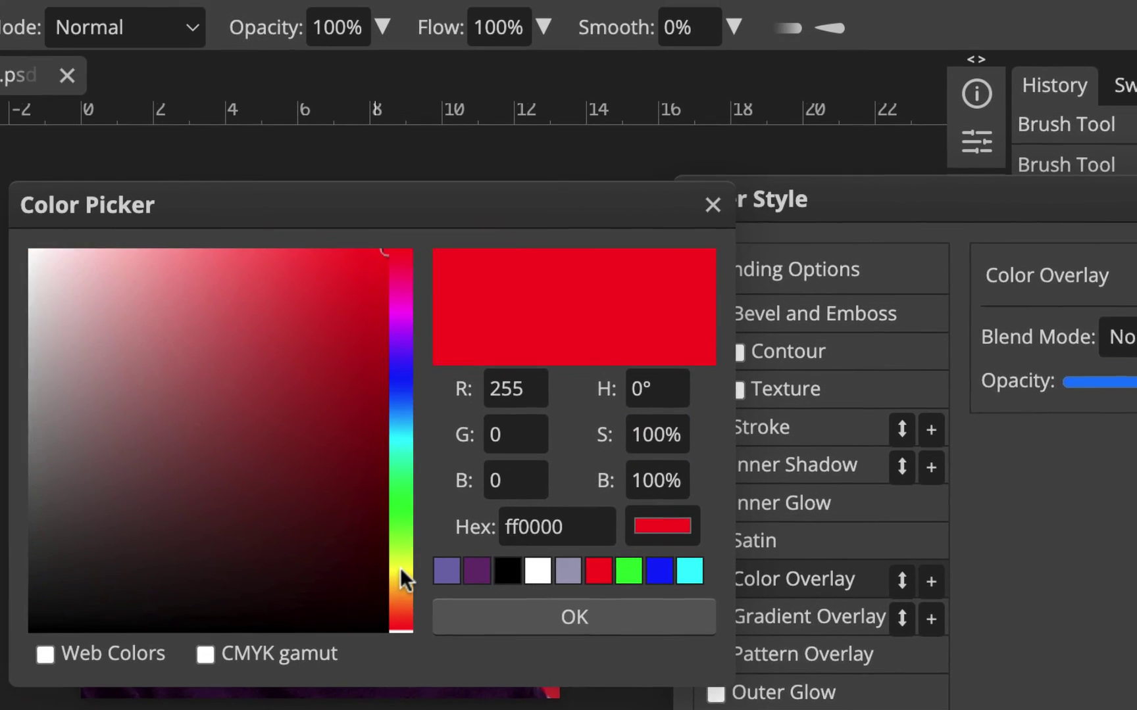
pyautogui.click(63, 539)
pyautogui.click(431, 587)
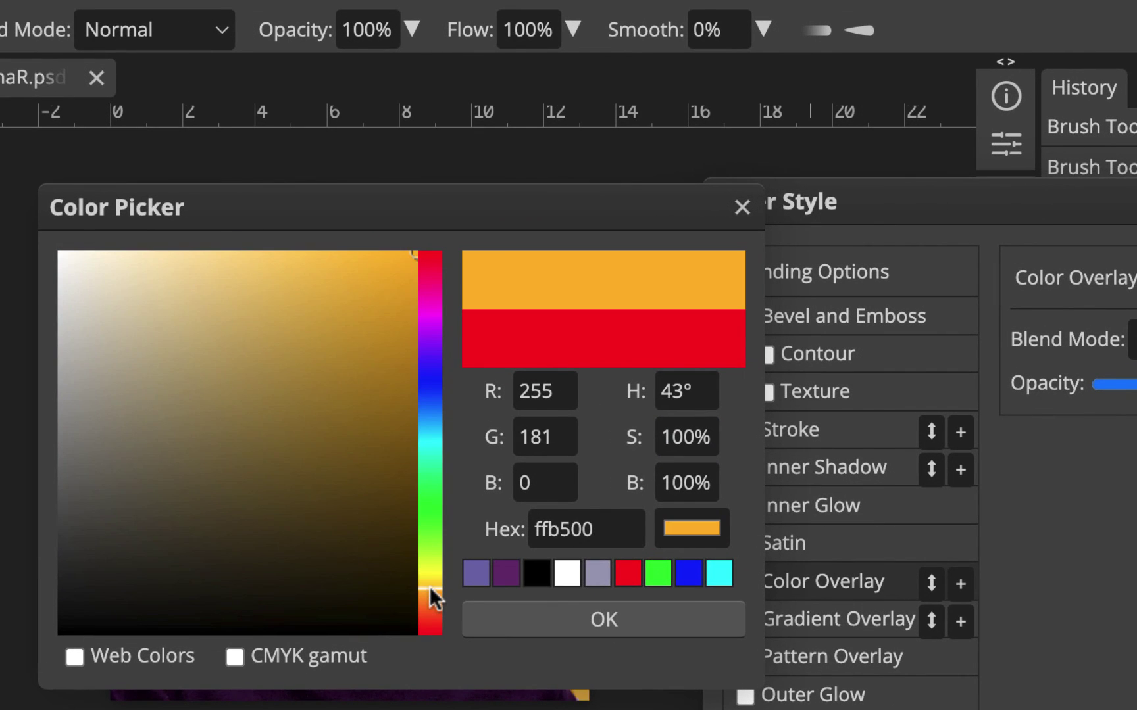
pyautogui.click(172, 342)
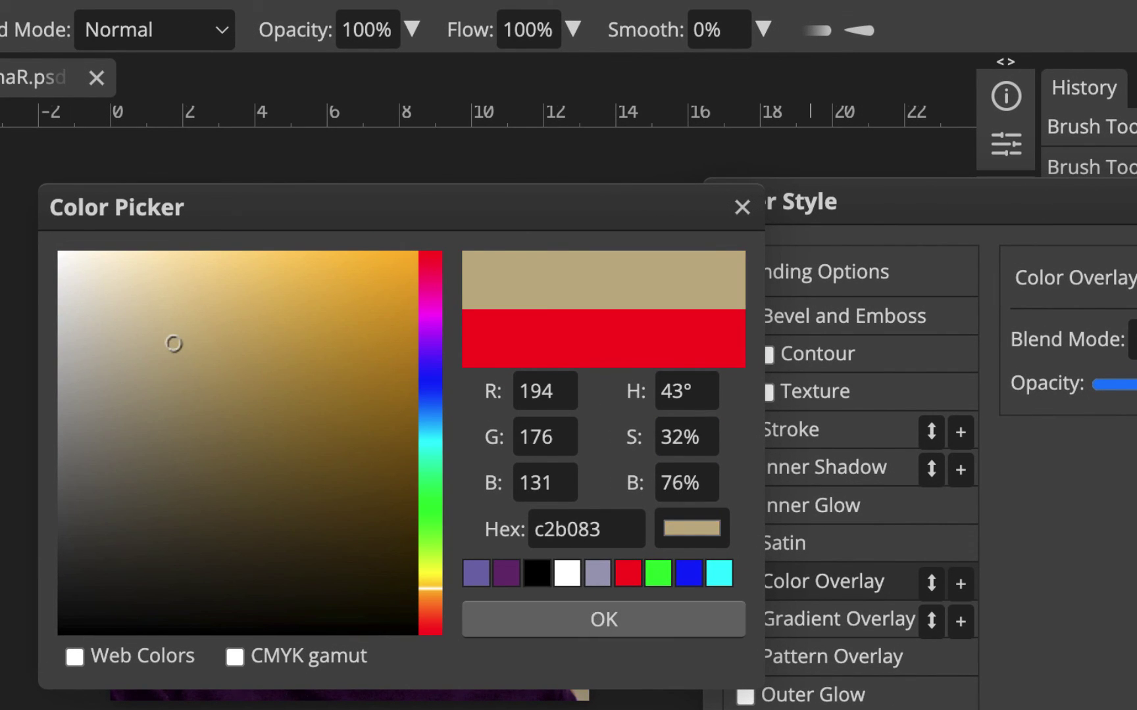
pyautogui.click(598, 621)
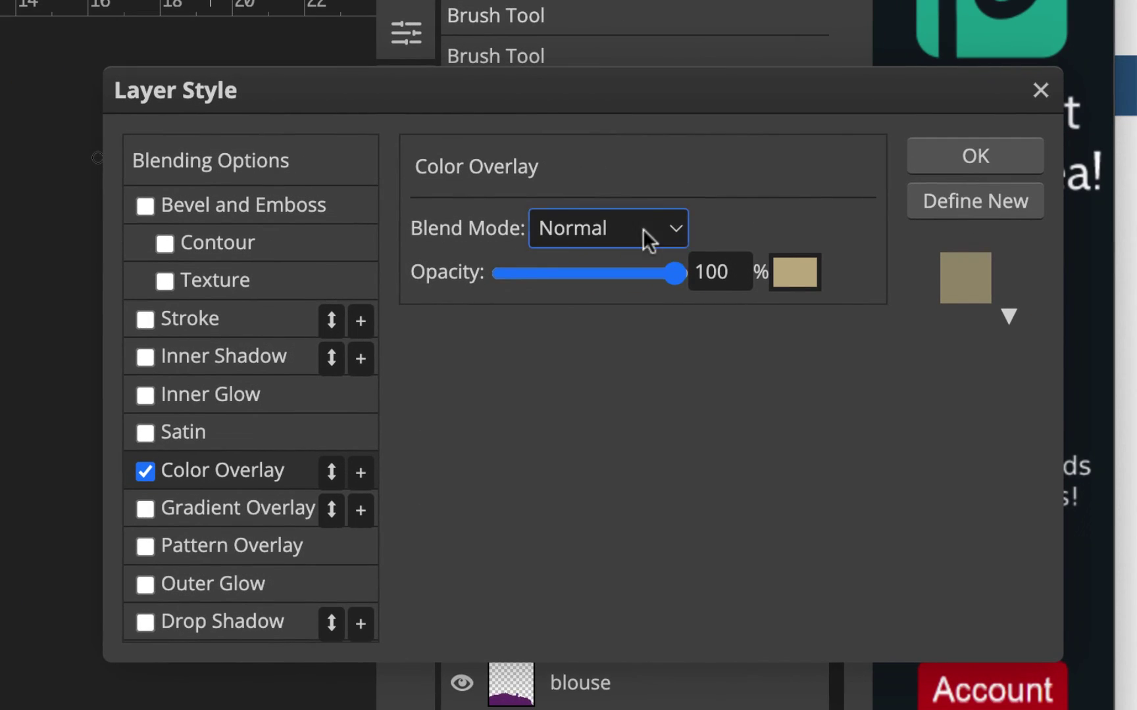
# - Set the Color Overlay's blend mode to Color and apply the layer style to the bg layer
pyautogui.click(670, 229)
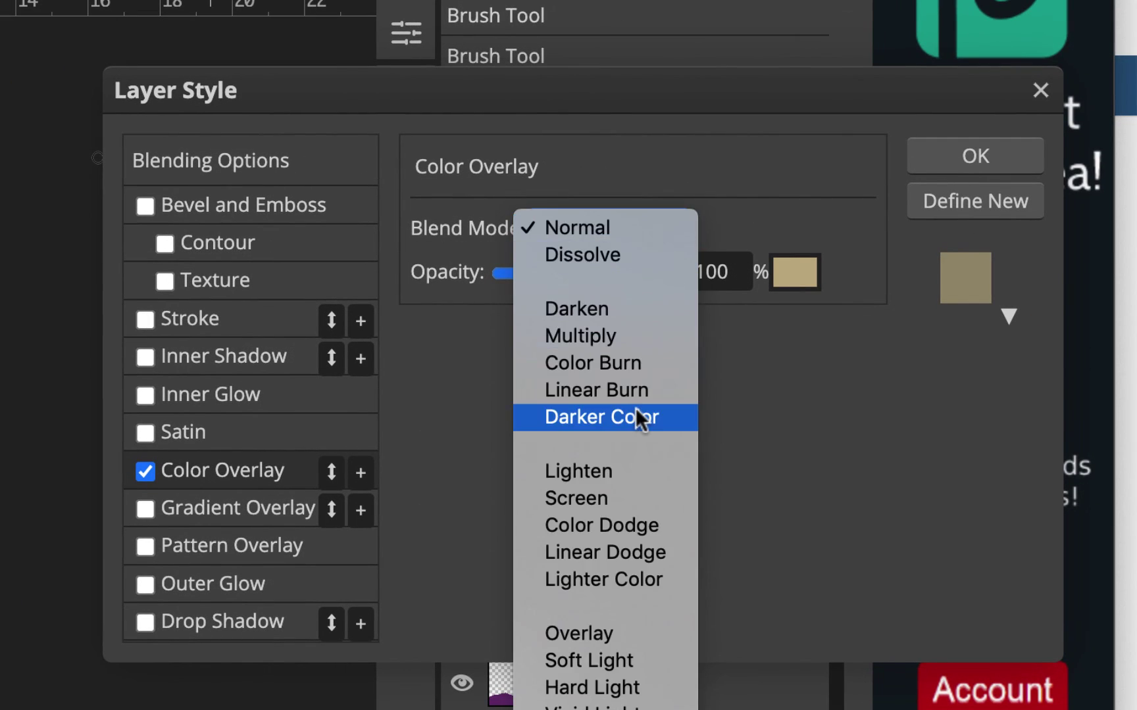
pyautogui.scroll(-3, 636, 408)
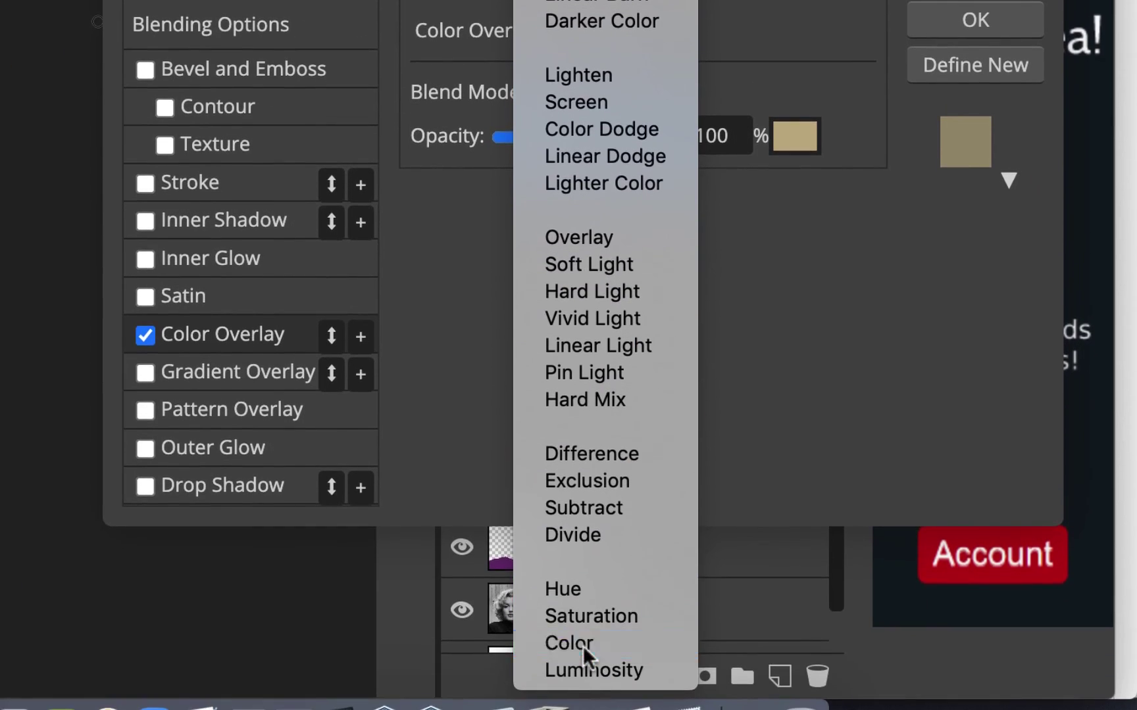
pyautogui.click(583, 644)
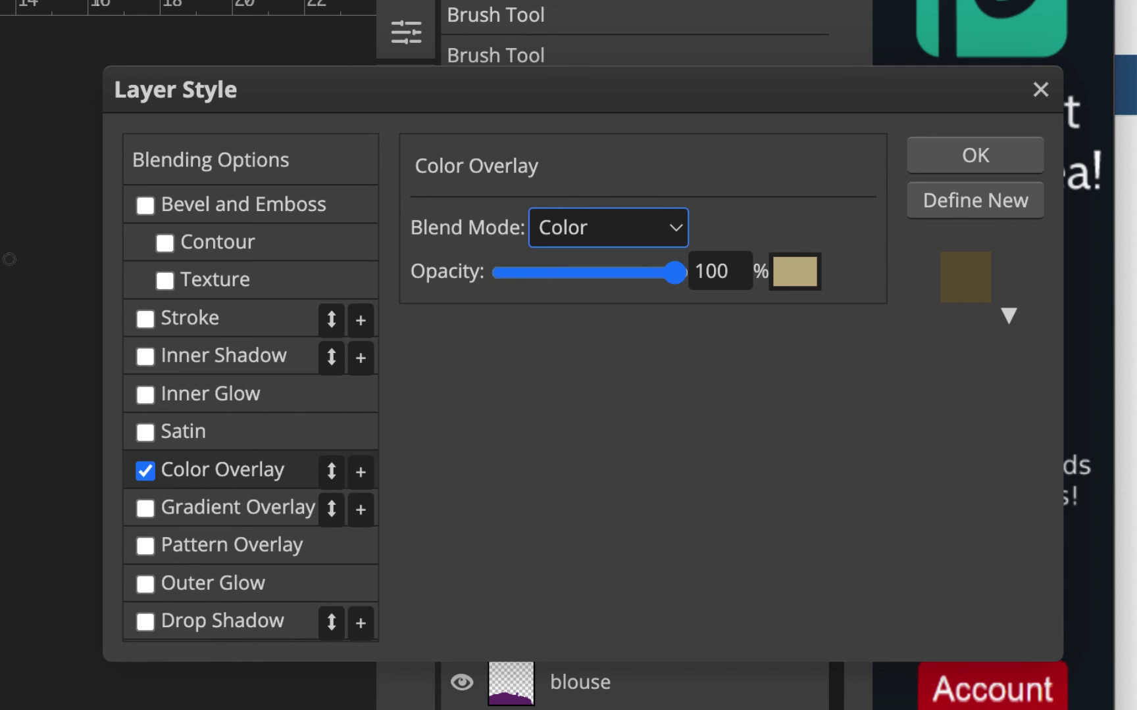
pyautogui.moveTo(557, 89); pyautogui.dragTo(367, 87)
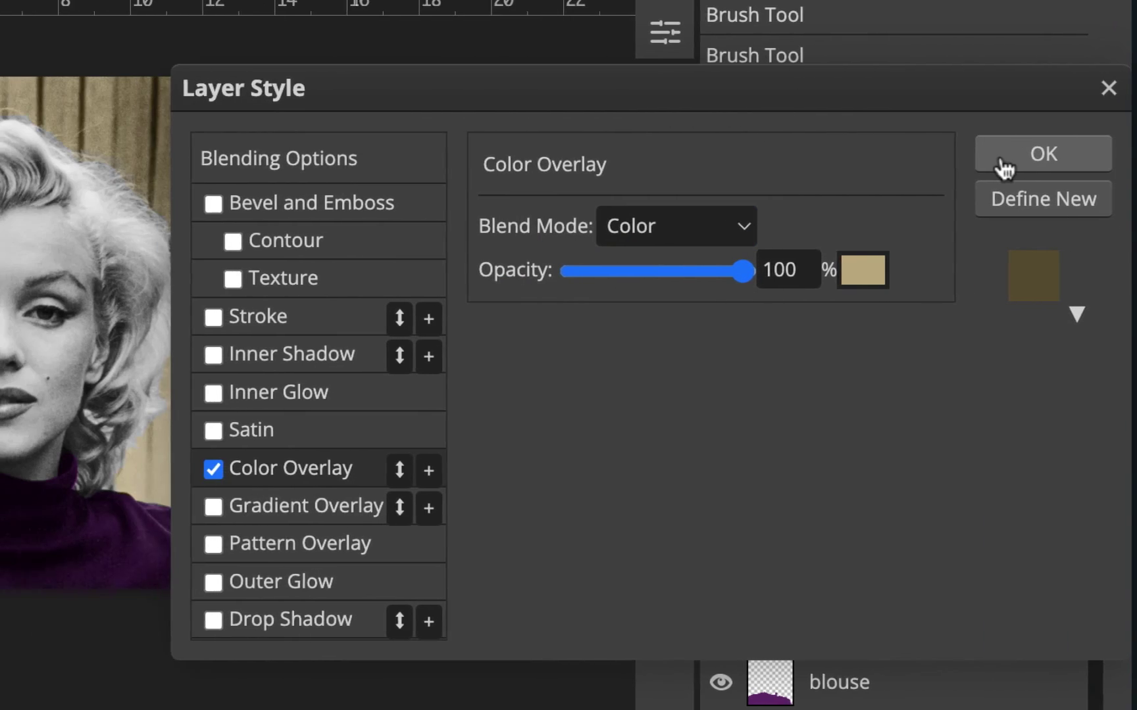
pyautogui.click(1003, 168)
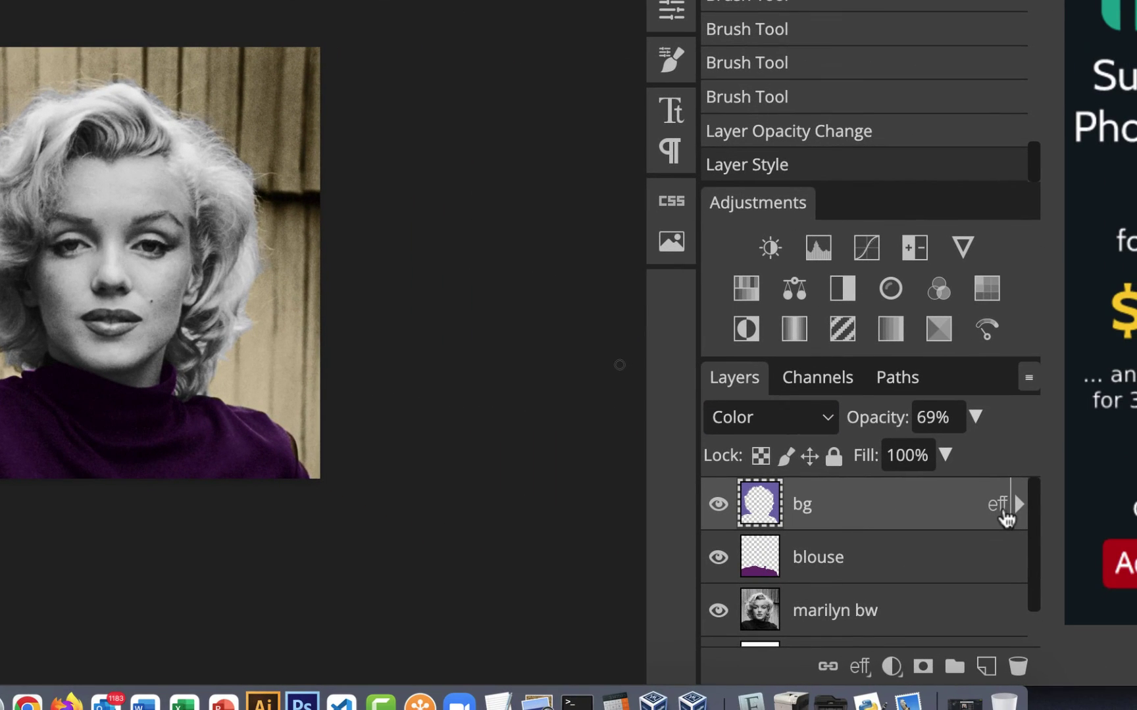
# - Expand the bg layer's effects and toggle their visibility repeatedly to compare the wall colours, leaving the effects switched off
pyautogui.click(1020, 506)
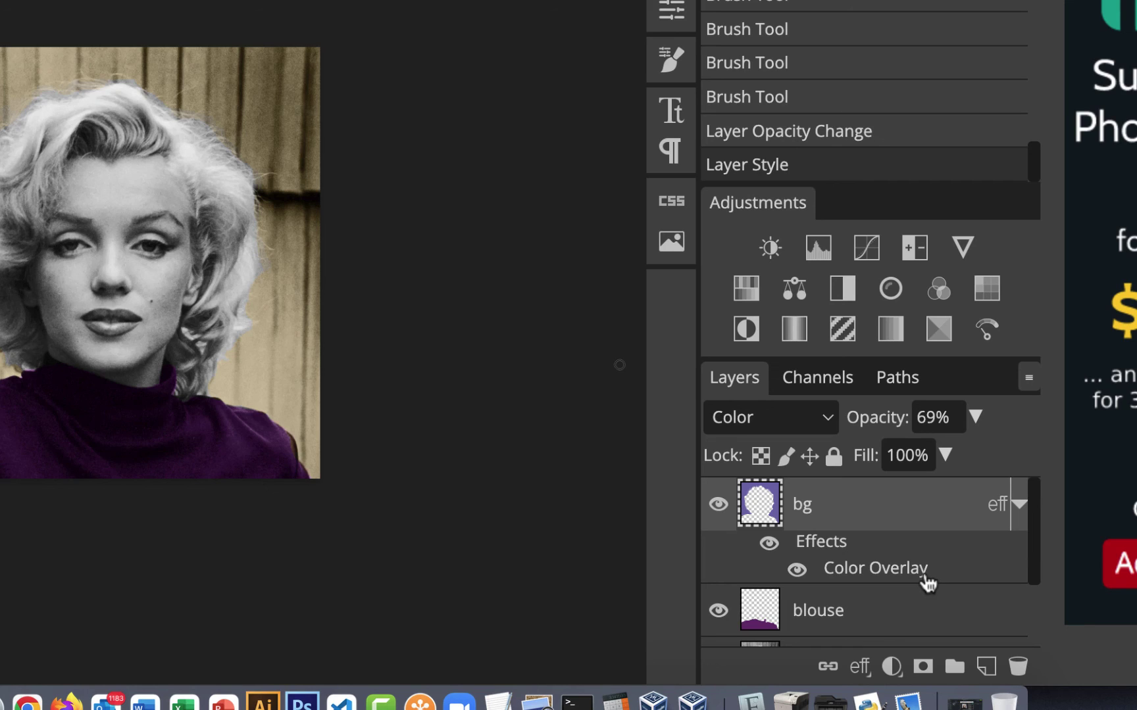
pyautogui.click(769, 543)
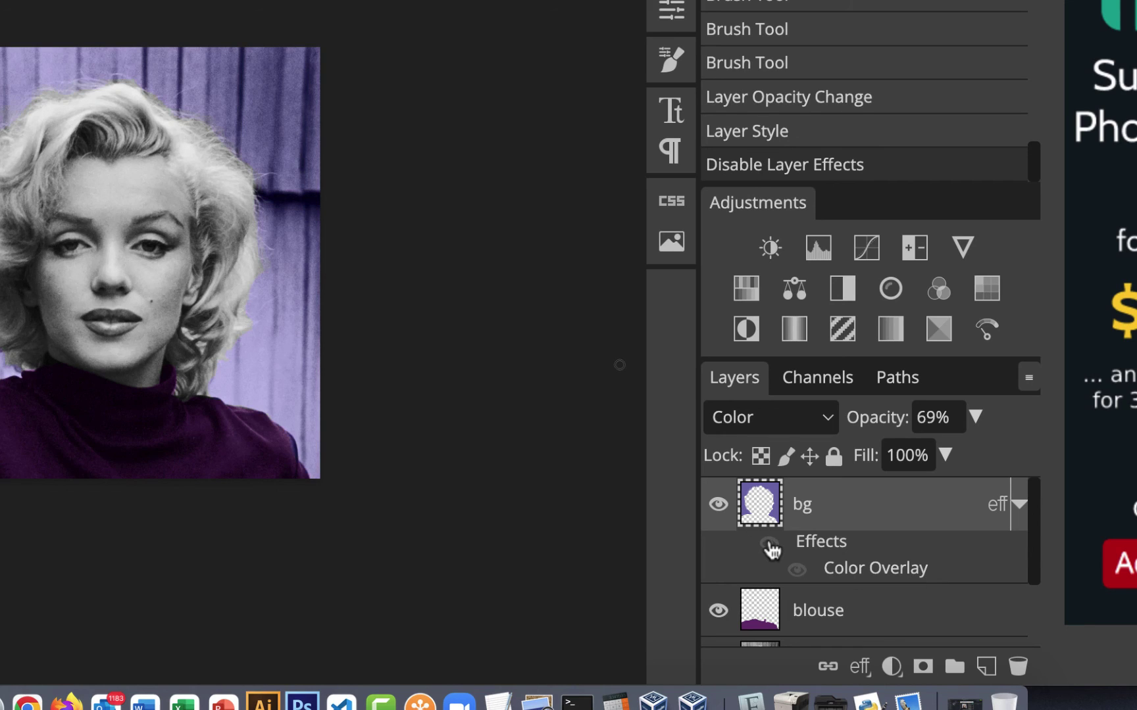
pyautogui.click(769, 545)
pyautogui.click(769, 545)
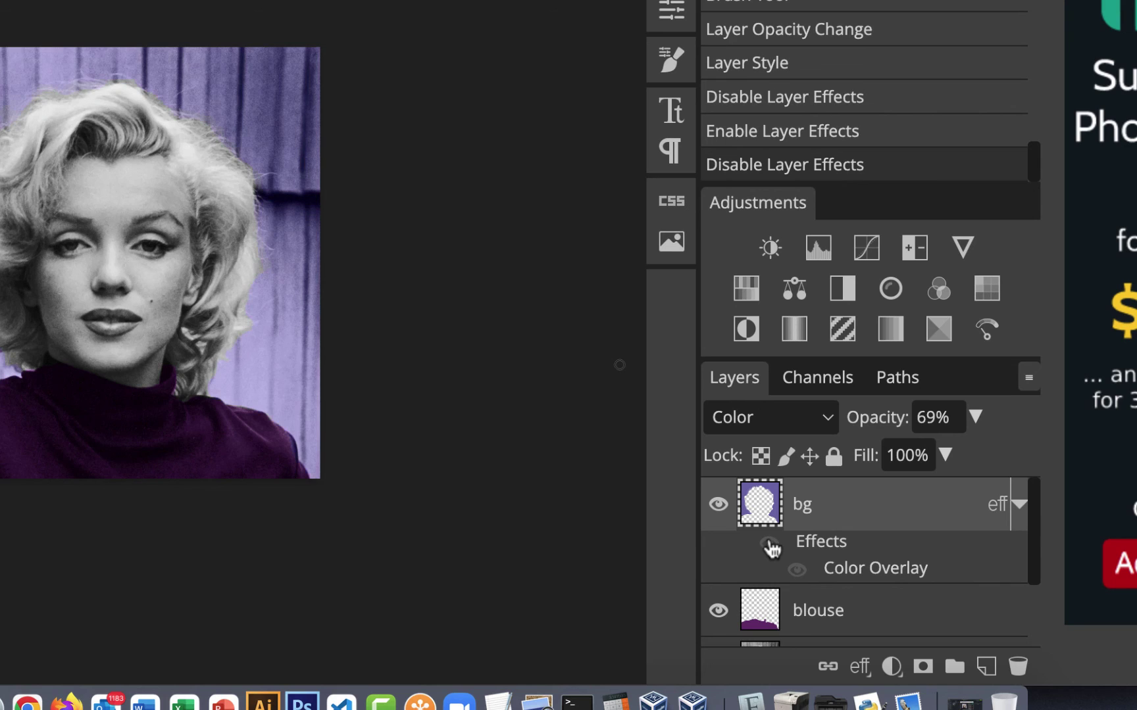
pyautogui.click(769, 545)
pyautogui.click(769, 545)
pyautogui.click(770, 545)
pyautogui.click(769, 546)
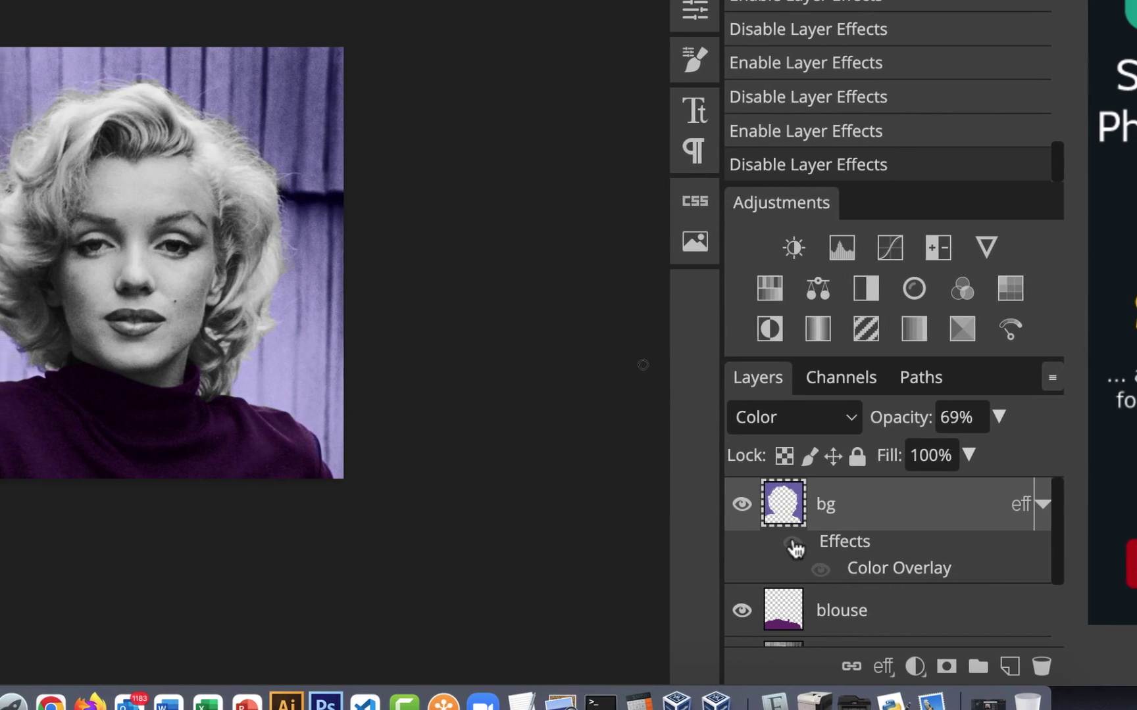
pyautogui.click(769, 545)
pyautogui.click(824, 546)
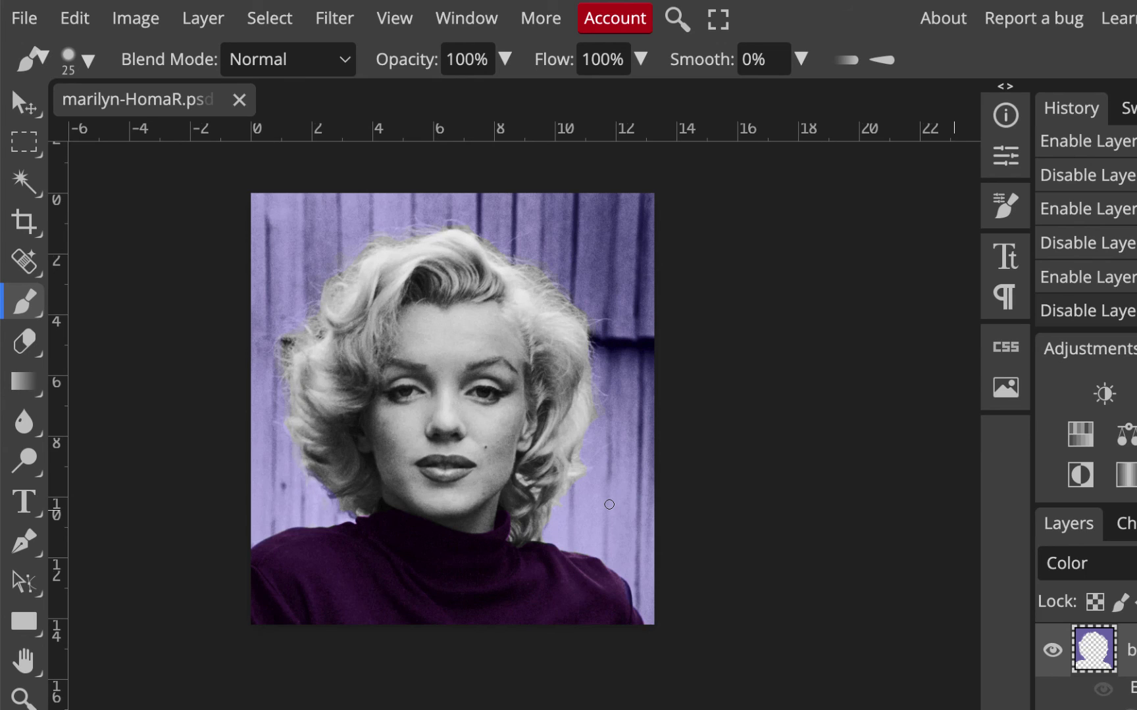
# - Save the marilyn-HomaR.psd document using Photopea's own save command
pyautogui.click(25, 20)
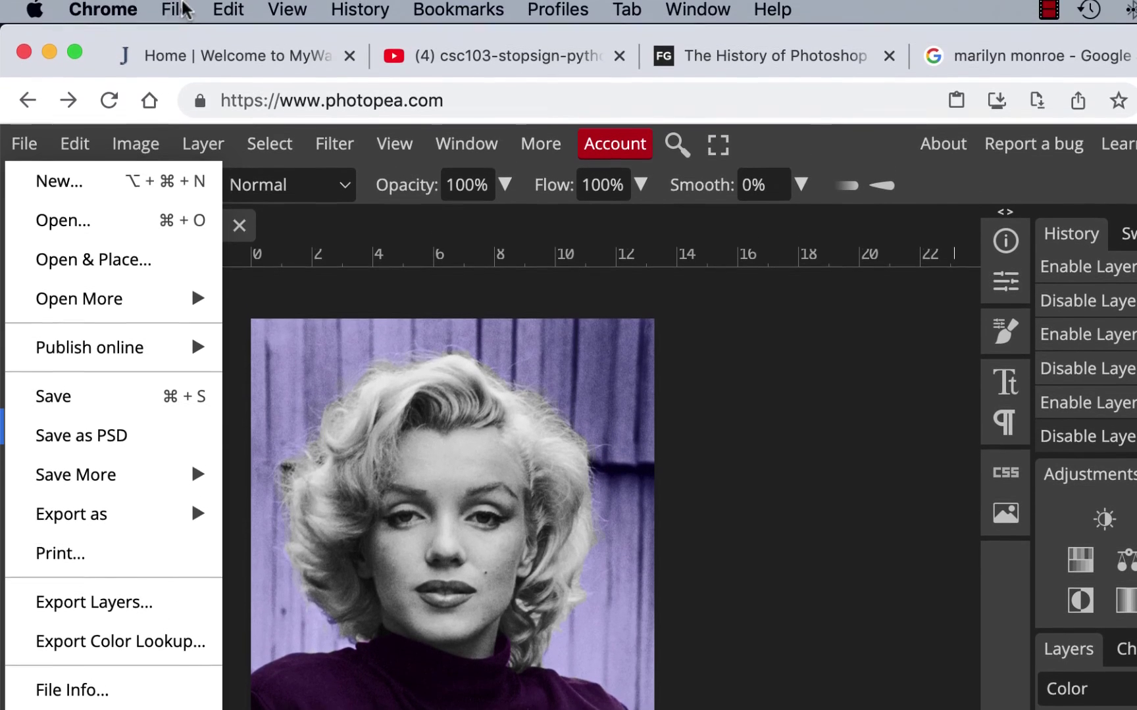
pyautogui.click(175, 14)
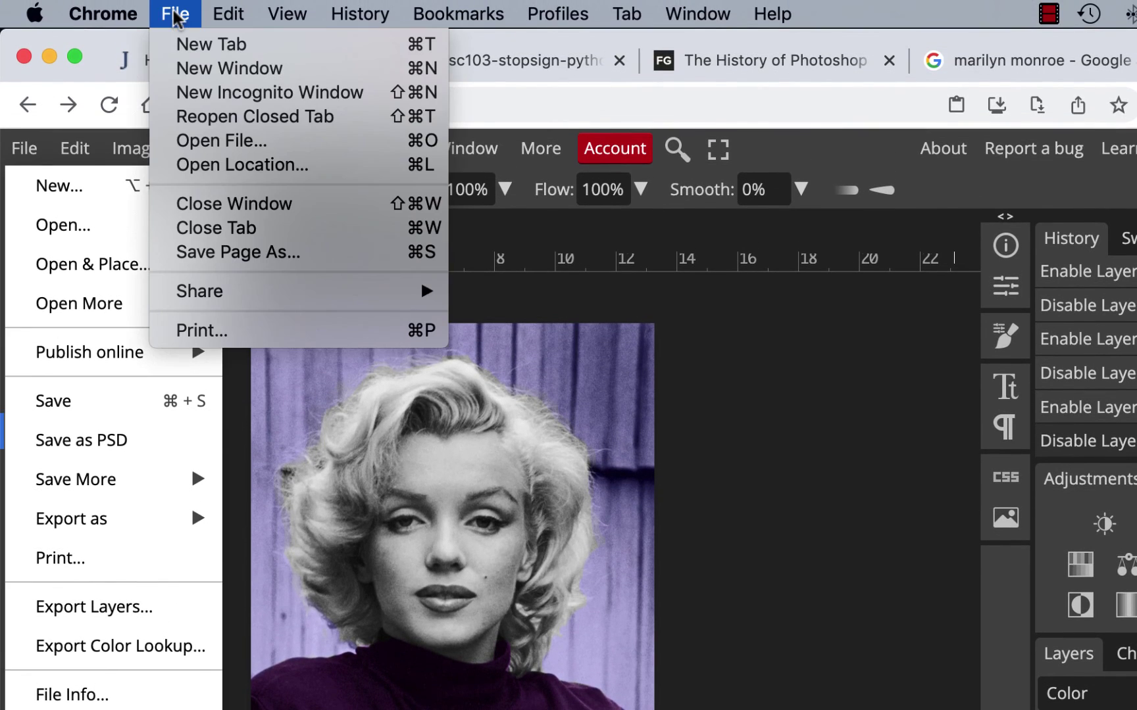
pyautogui.click(753, 429)
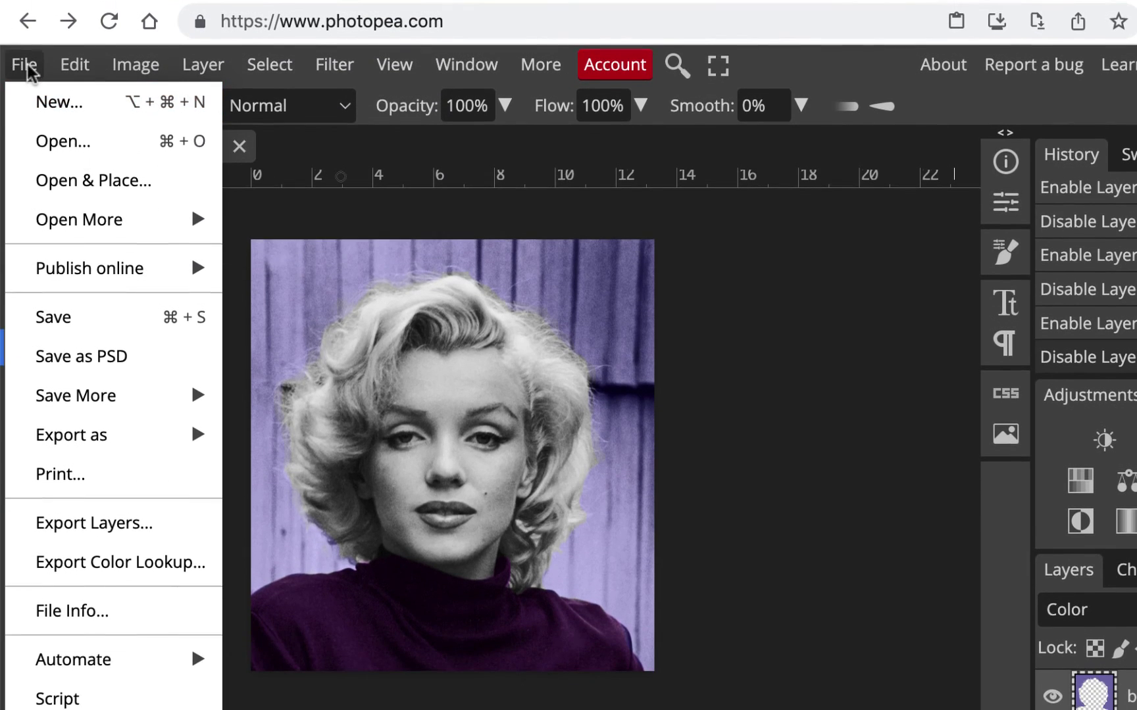
pyautogui.click(49, 319)
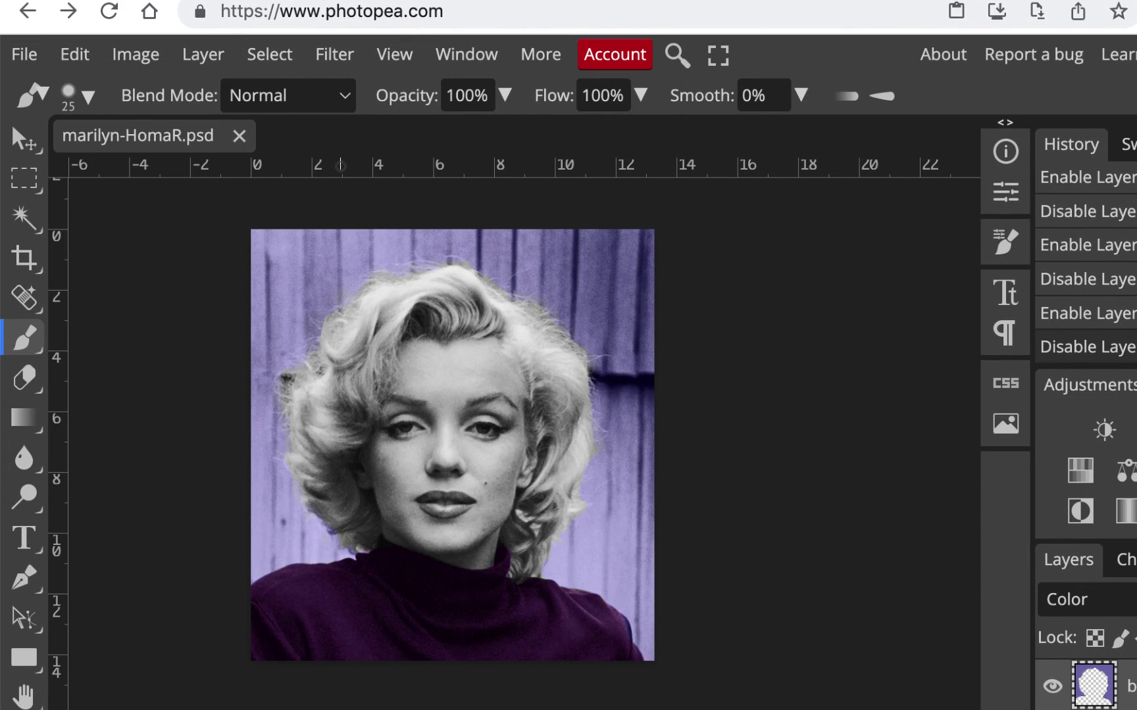